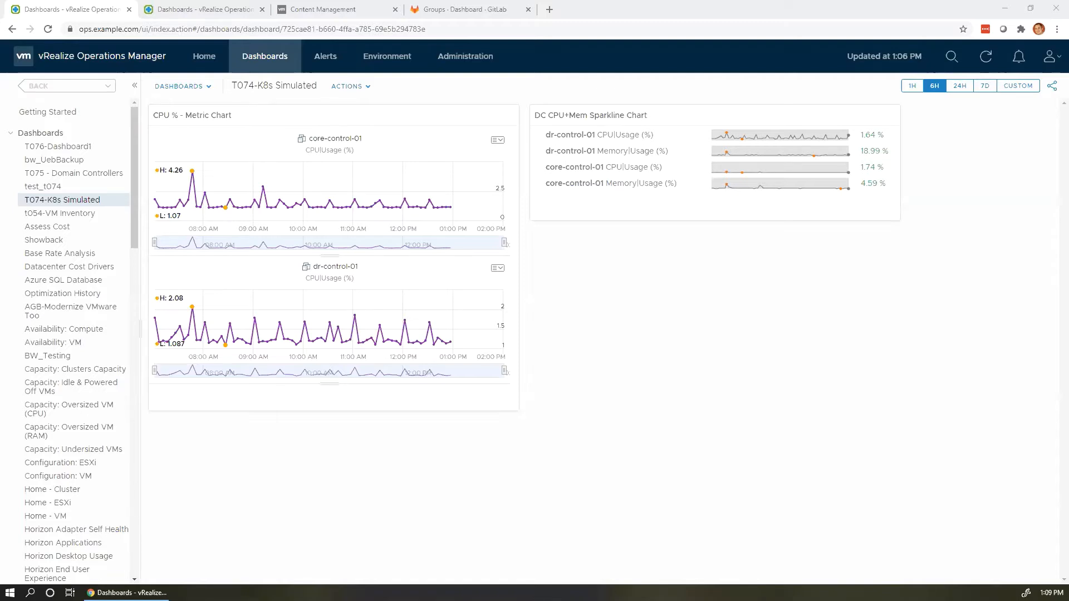
Return to the first dashboard tab and open Administration > Configuration > Group Types.
left_click(202, 11)
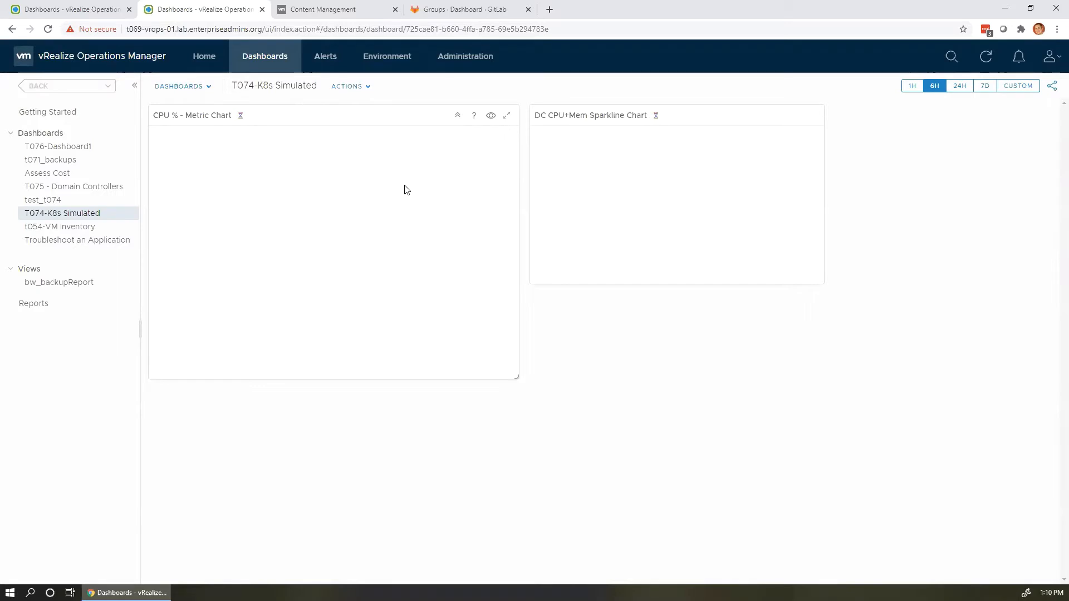
left_click(86, 14)
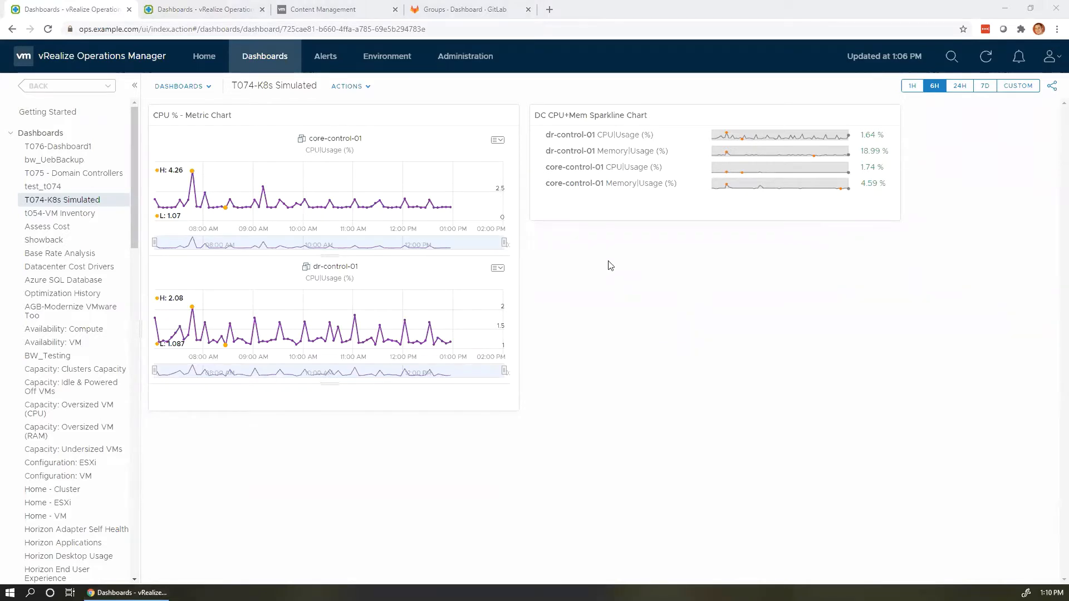
left_click(452, 59)
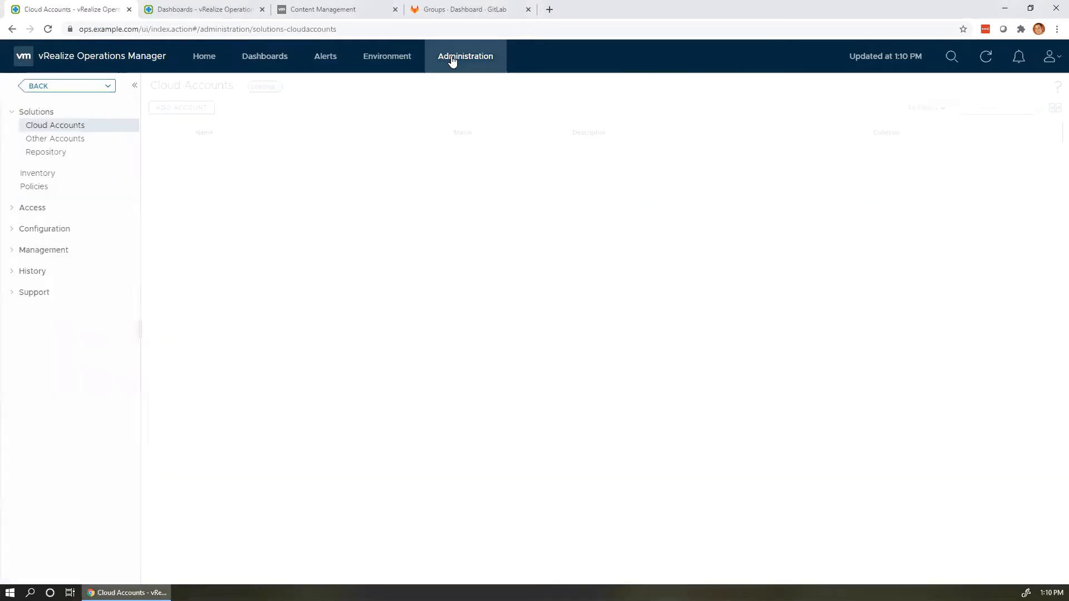
left_click(12, 237)
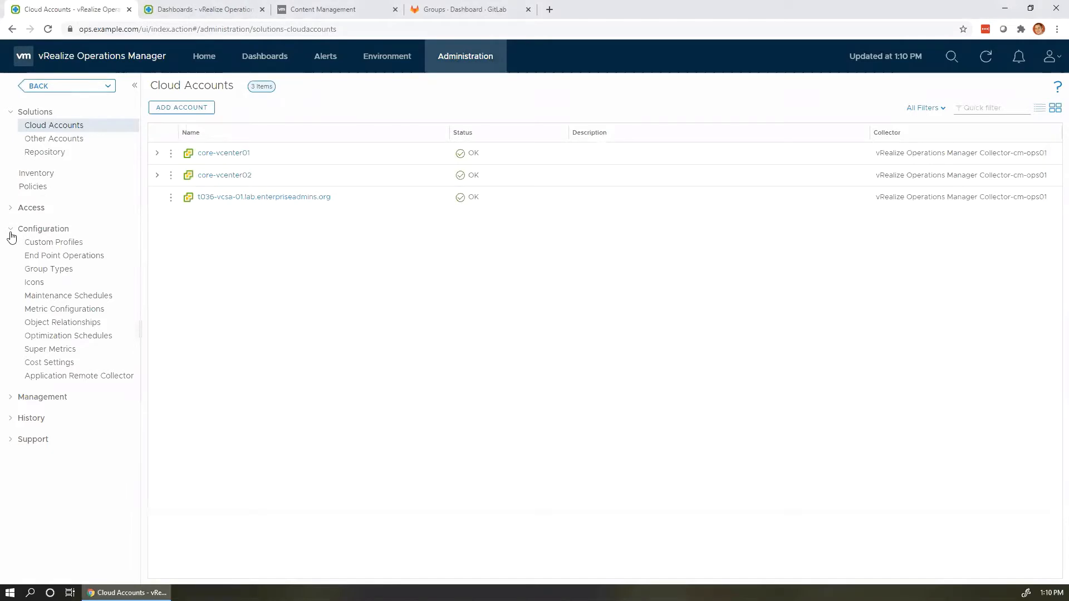
left_click(29, 271)
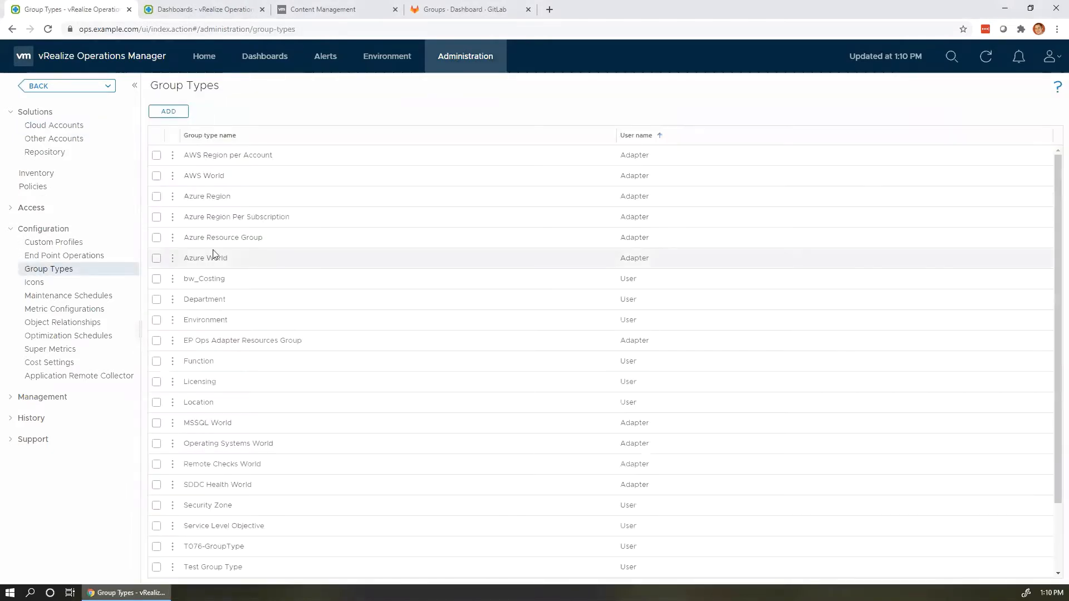
scroll(225, 256, "down", 2)
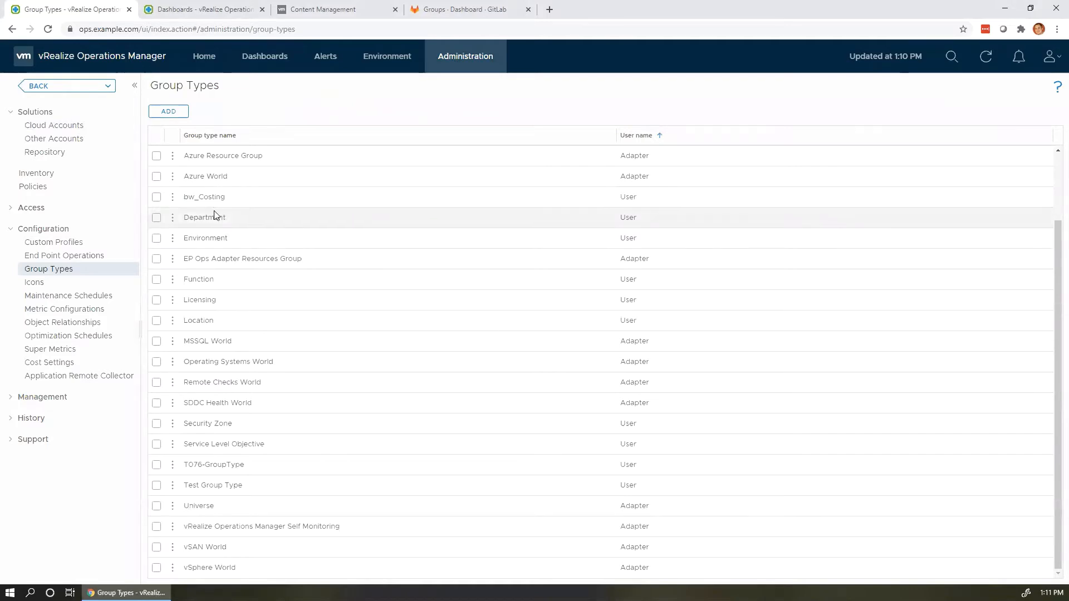
Add a group type named 'TAM Lab 075 Group Type' and save it.
left_click(185, 116)
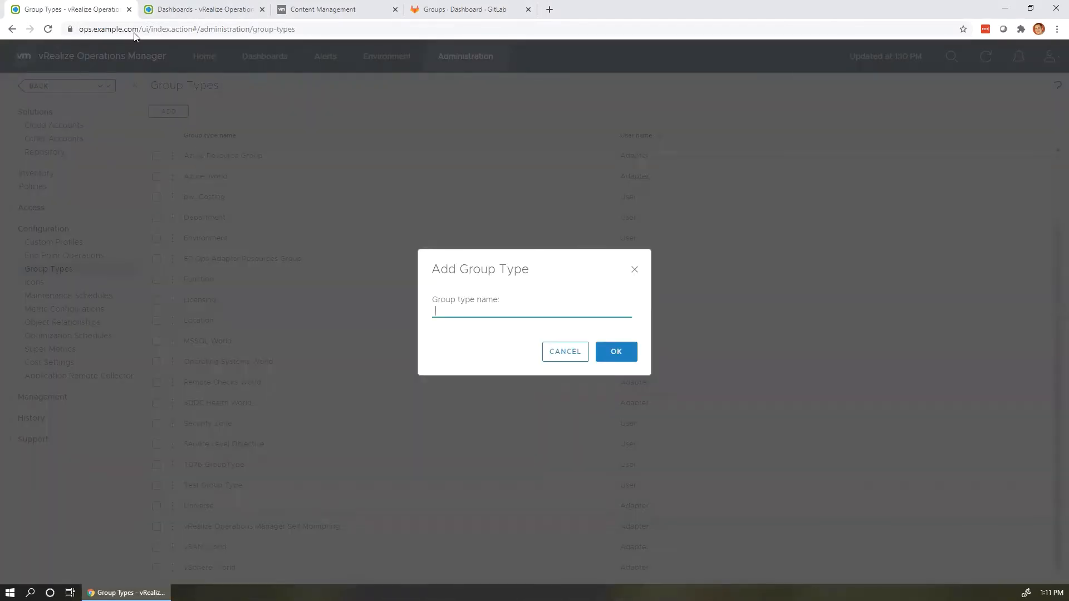
right_click(457, 312)
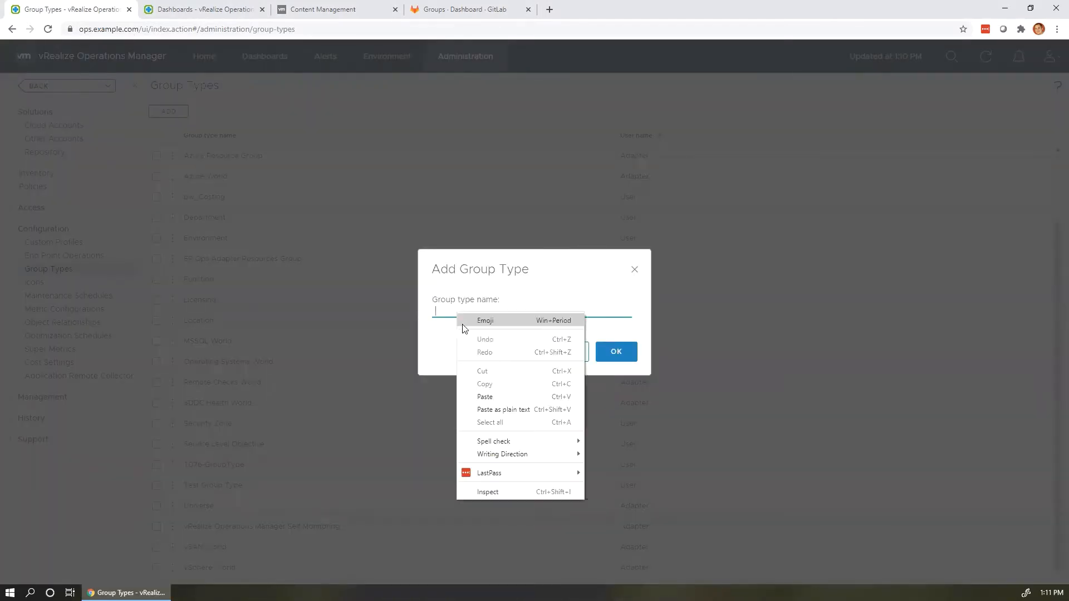
left_click(505, 397)
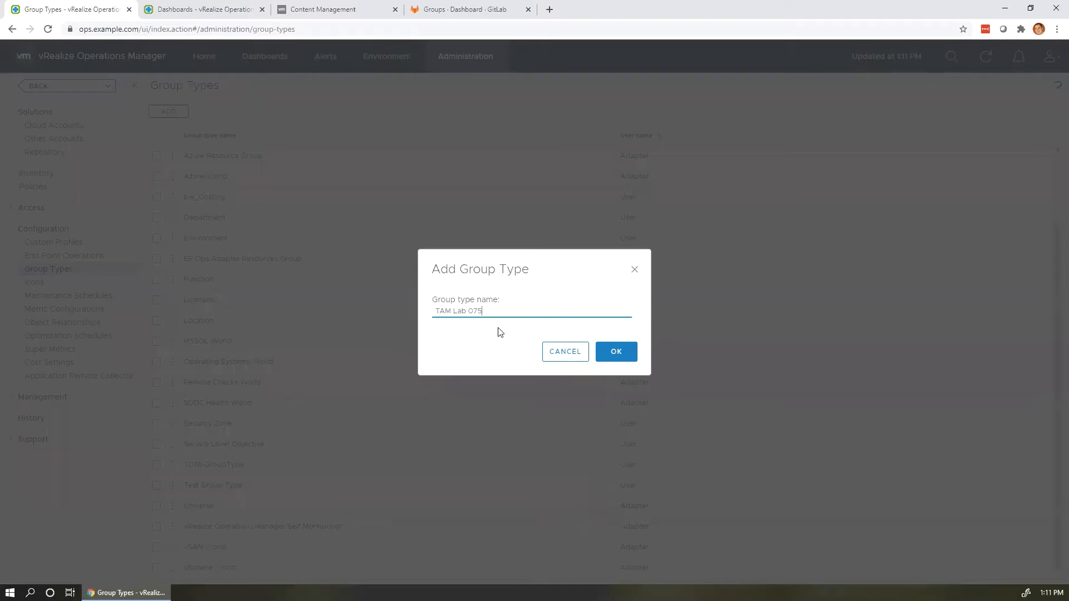
type("Group Type")
left_click(620, 353)
right_click(545, 310)
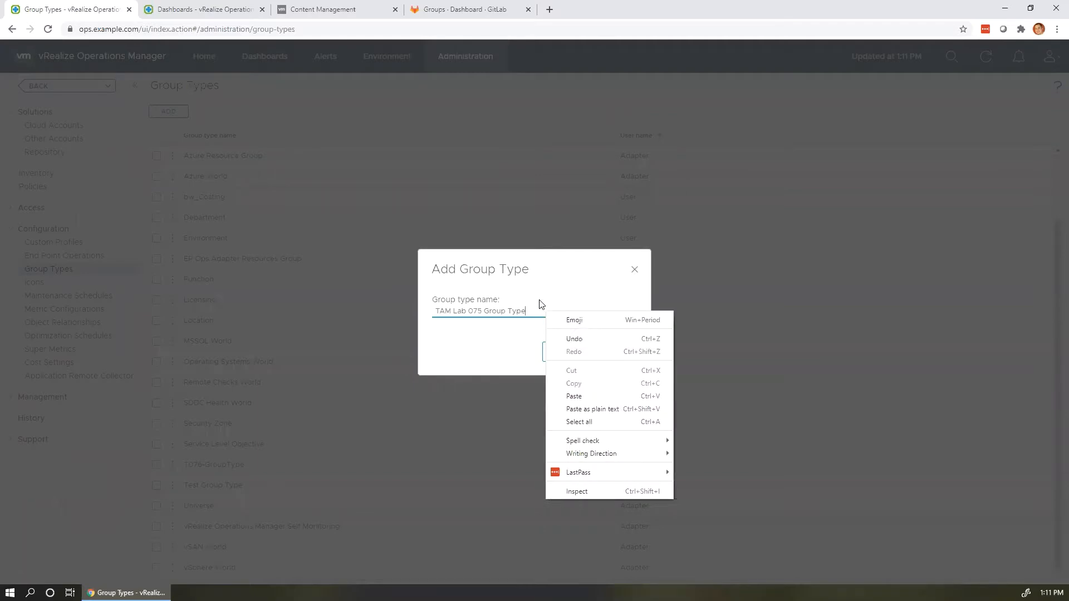
left_click(541, 304)
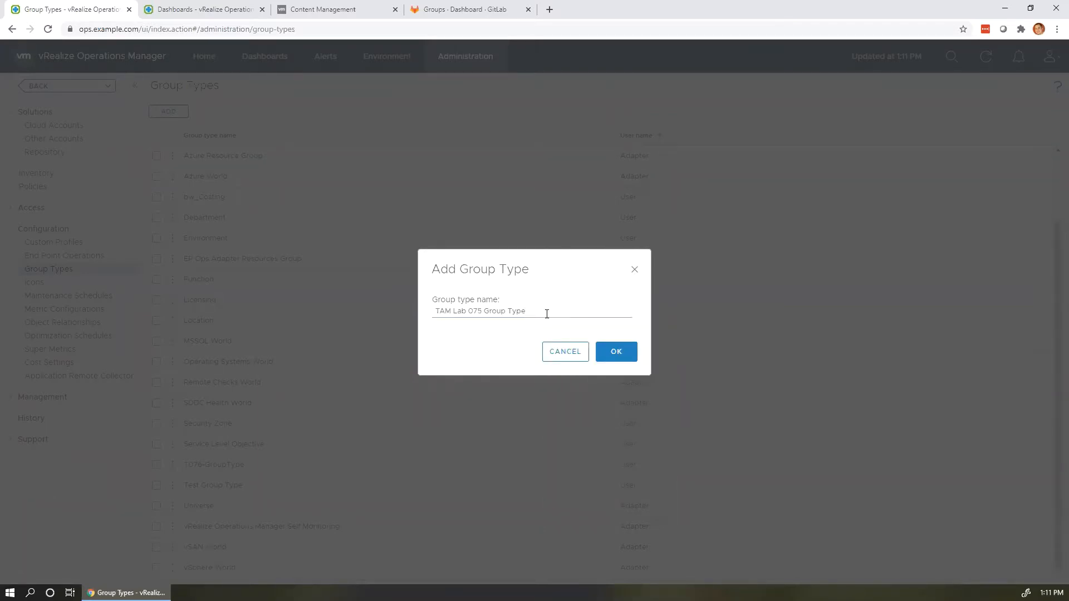
left_click(604, 347)
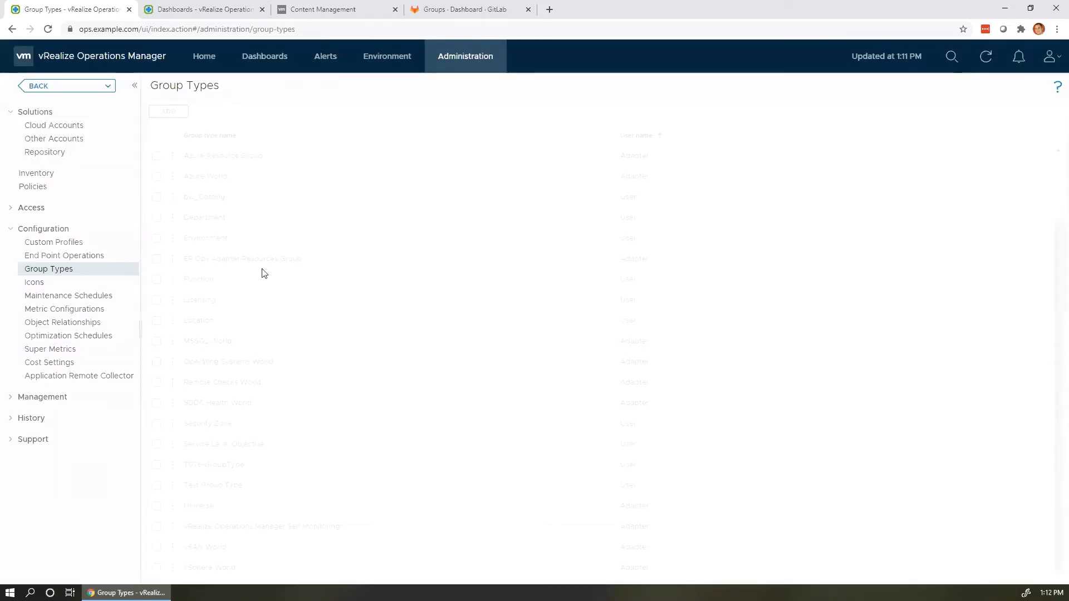
Start a custom group 'TAM Lab 075 Domain Controller' of type TAM Lab 075 Group Type, with membership kept up to date.
left_click(404, 66)
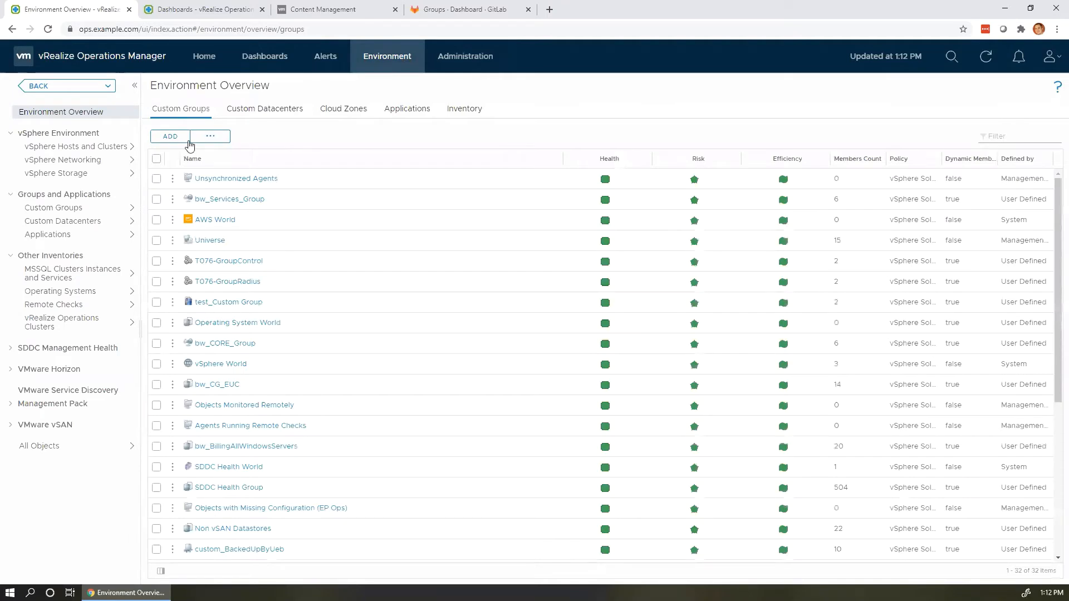
left_click(170, 136)
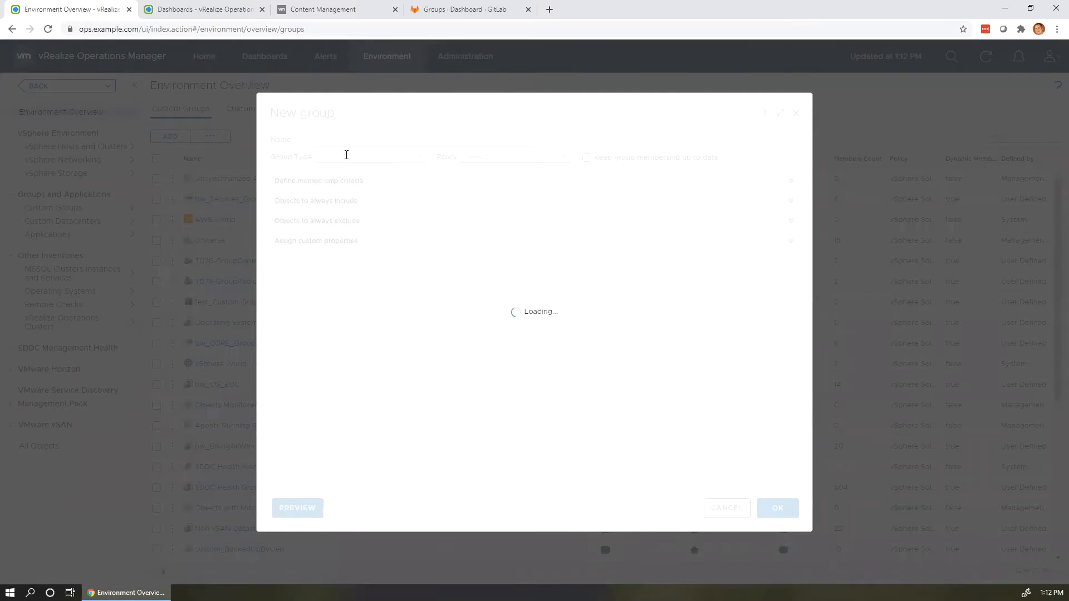
left_click(343, 141)
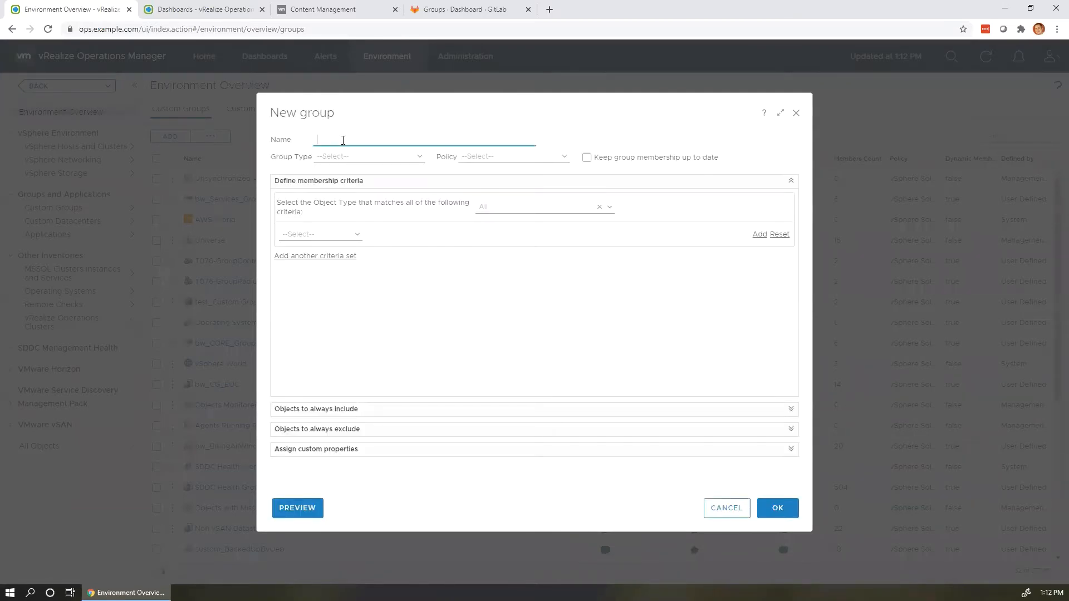
type("TAM Lab 075")
type("Domain Controller")
left_click(402, 154)
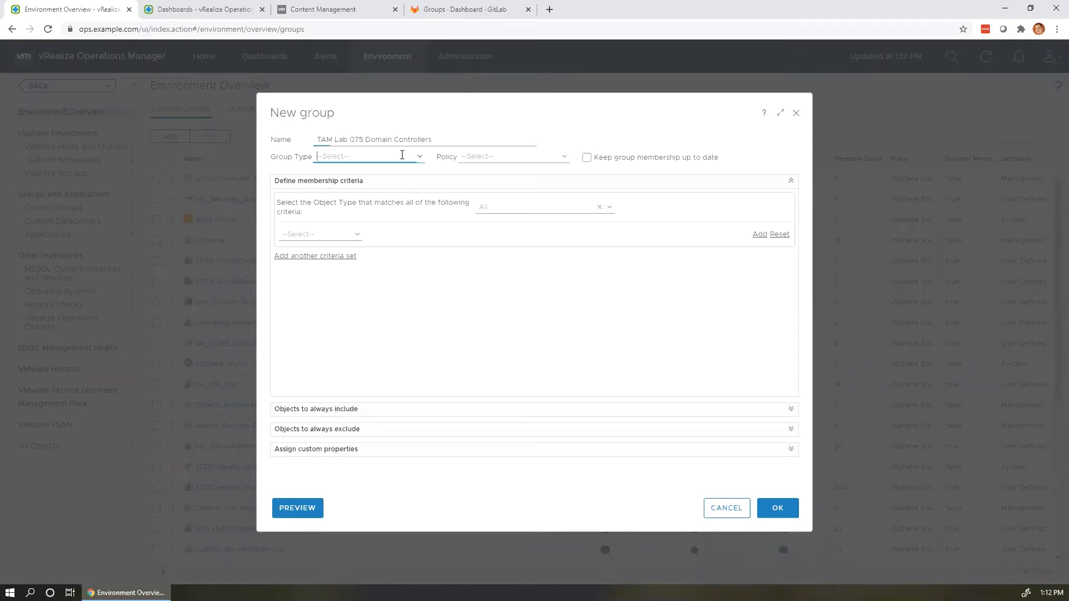
left_click(414, 156)
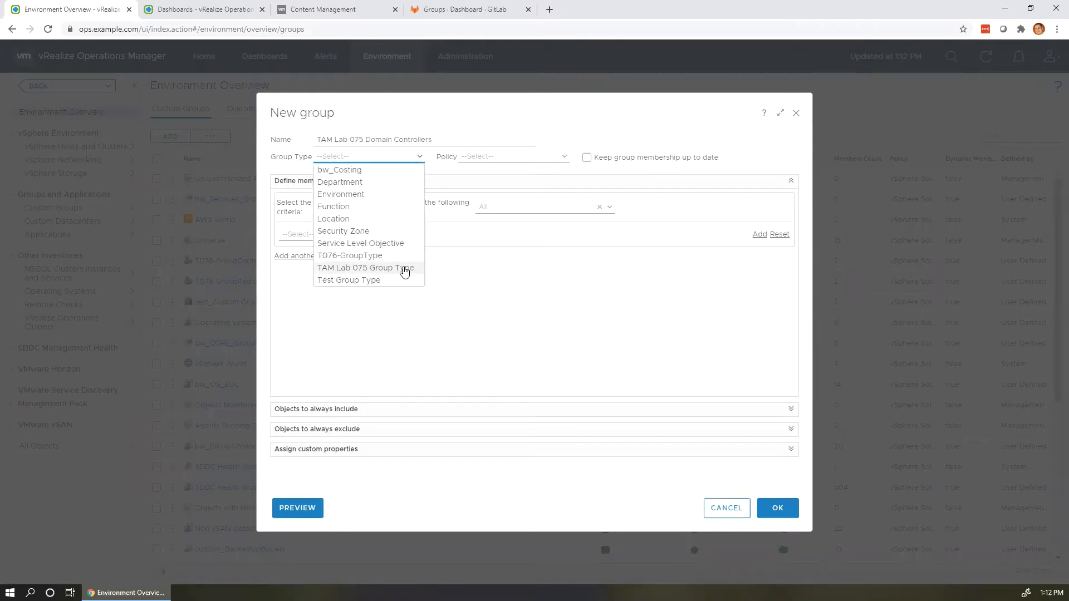
left_click(405, 268)
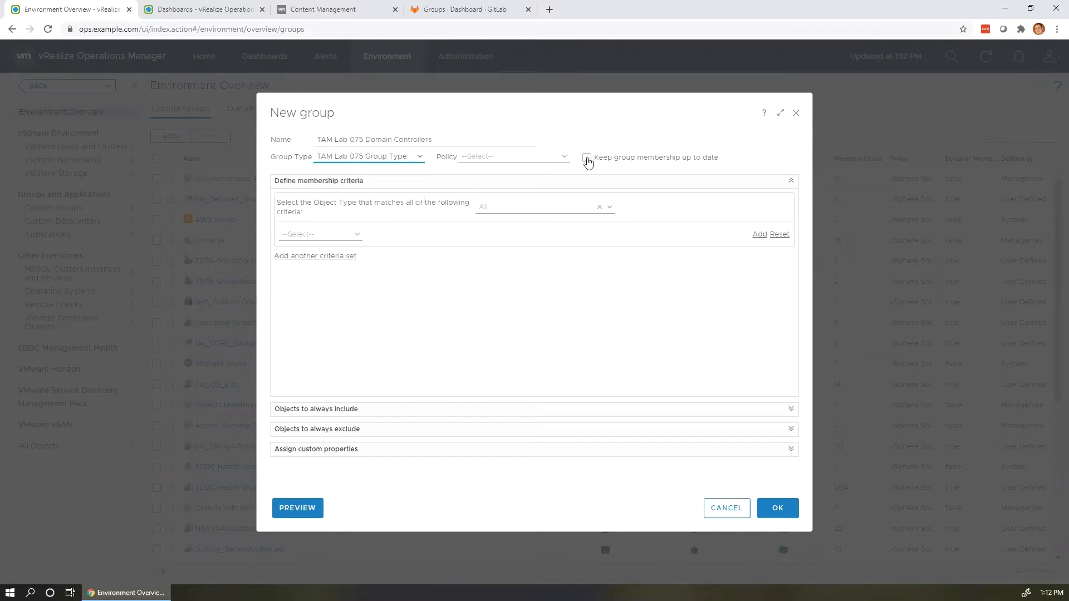
left_click(587, 158)
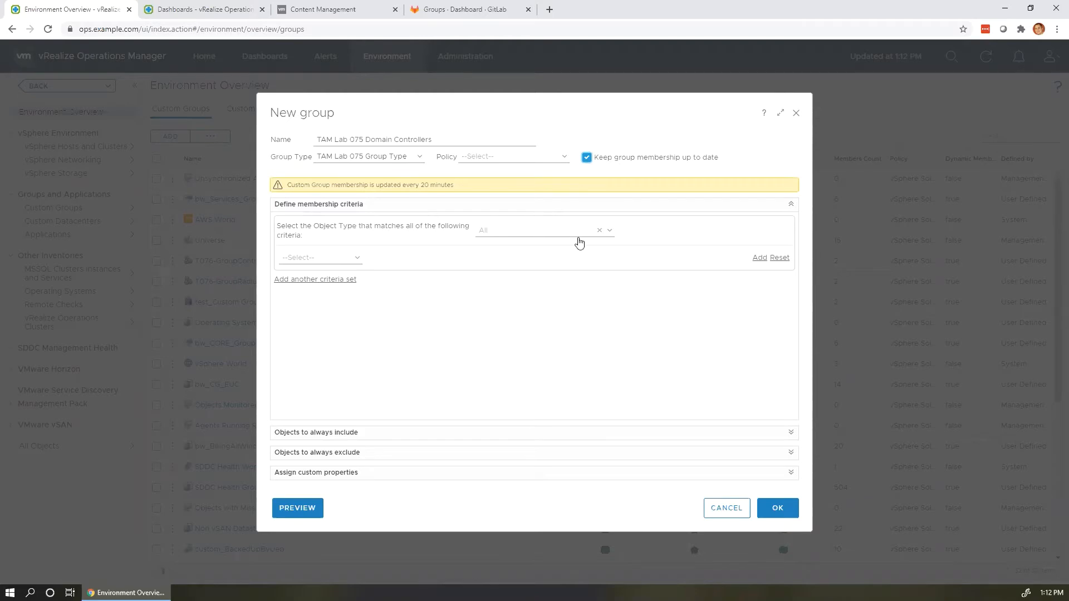
Set membership to Virtual Machines whose object name contains 'control', preview the matches, and save.
left_click(579, 241)
left_click(549, 232)
type("virtual ma")
key("Return")
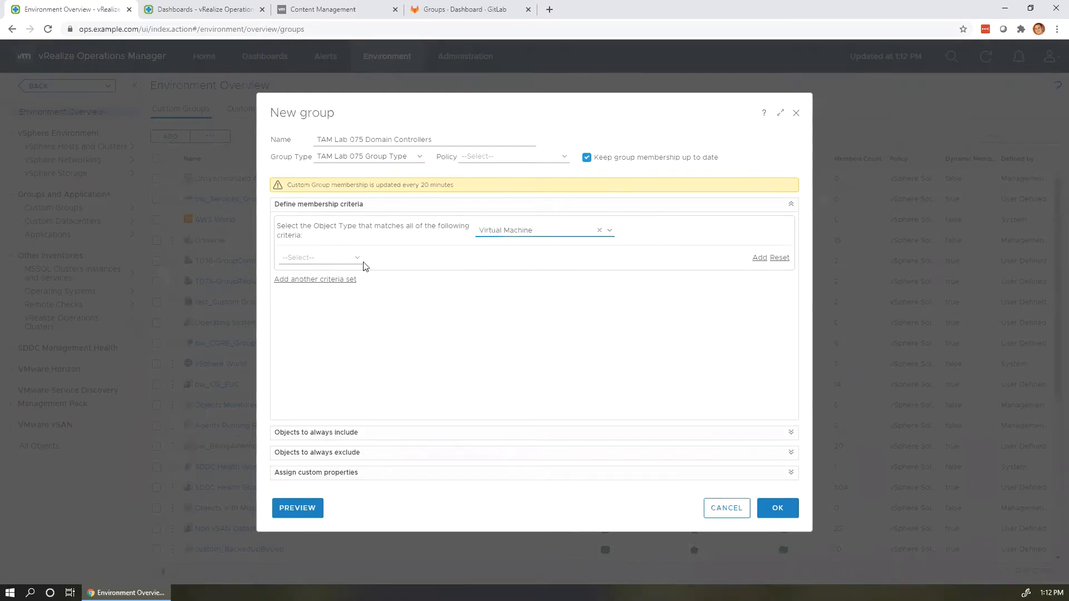
left_click(357, 259)
left_click(324, 307)
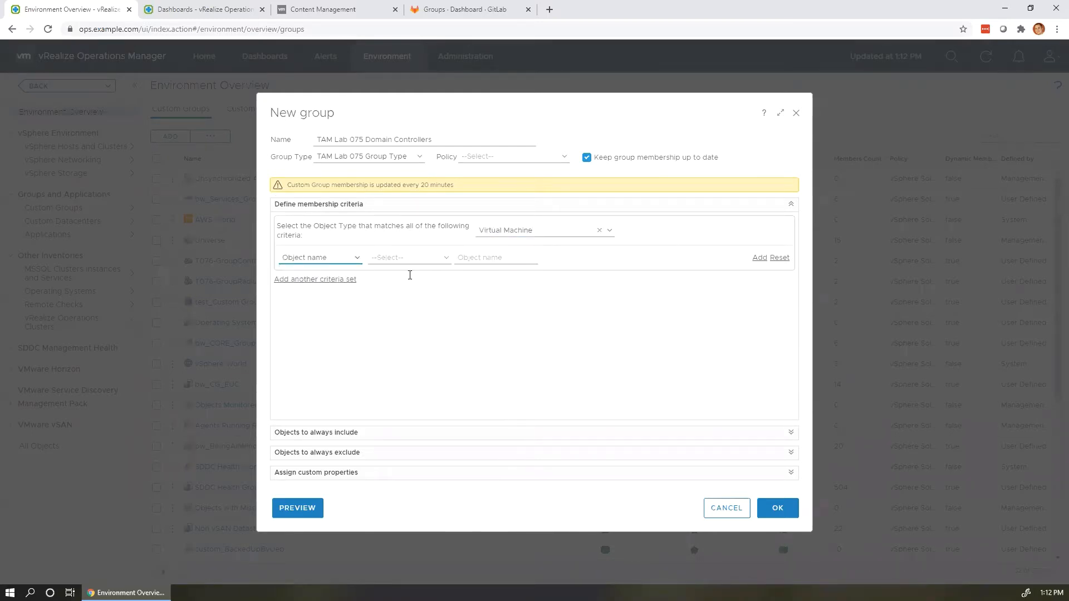
left_click(409, 258)
left_click(411, 295)
key("Tab")
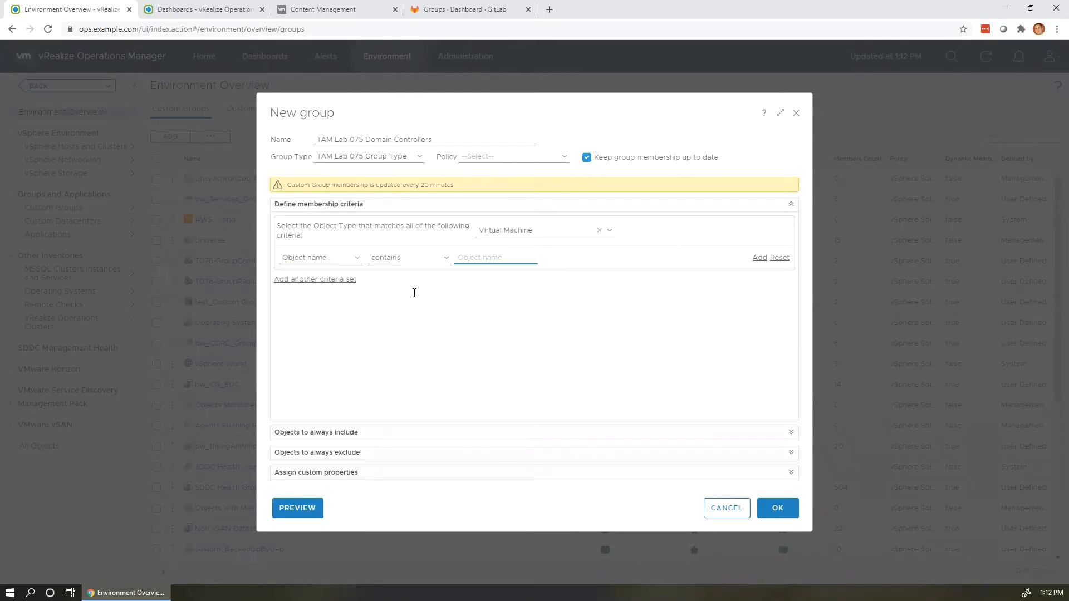
type("control")
left_click(387, 324)
left_click(303, 507)
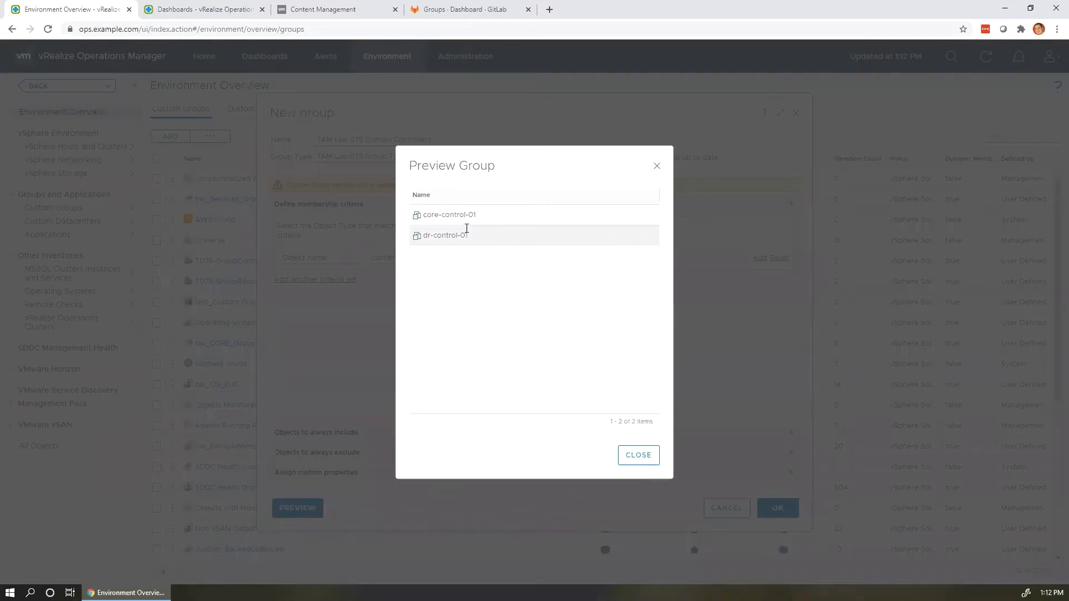
left_click(649, 460)
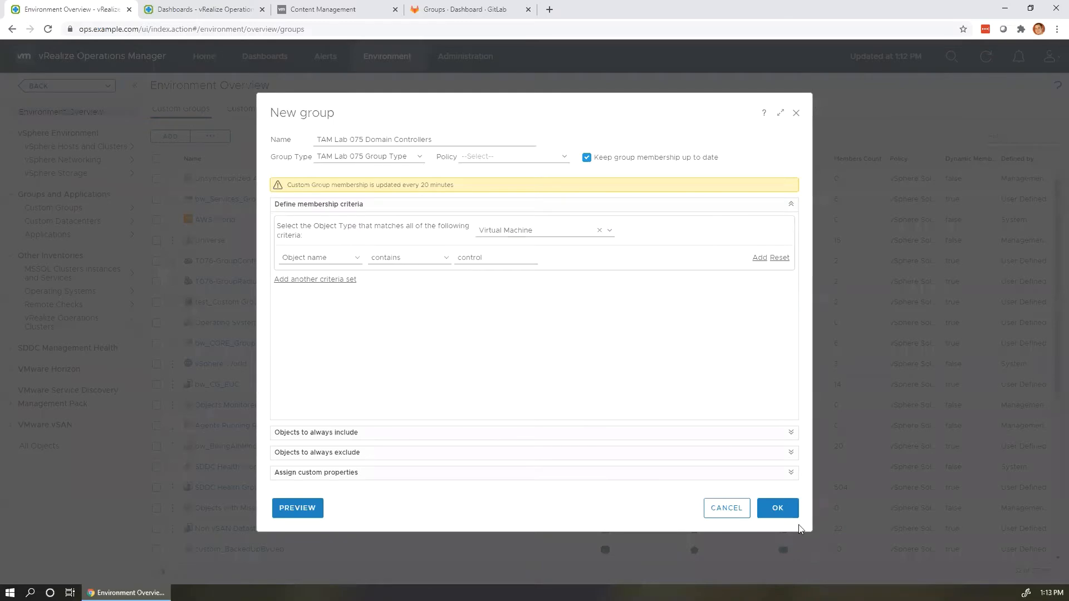
left_click(778, 509)
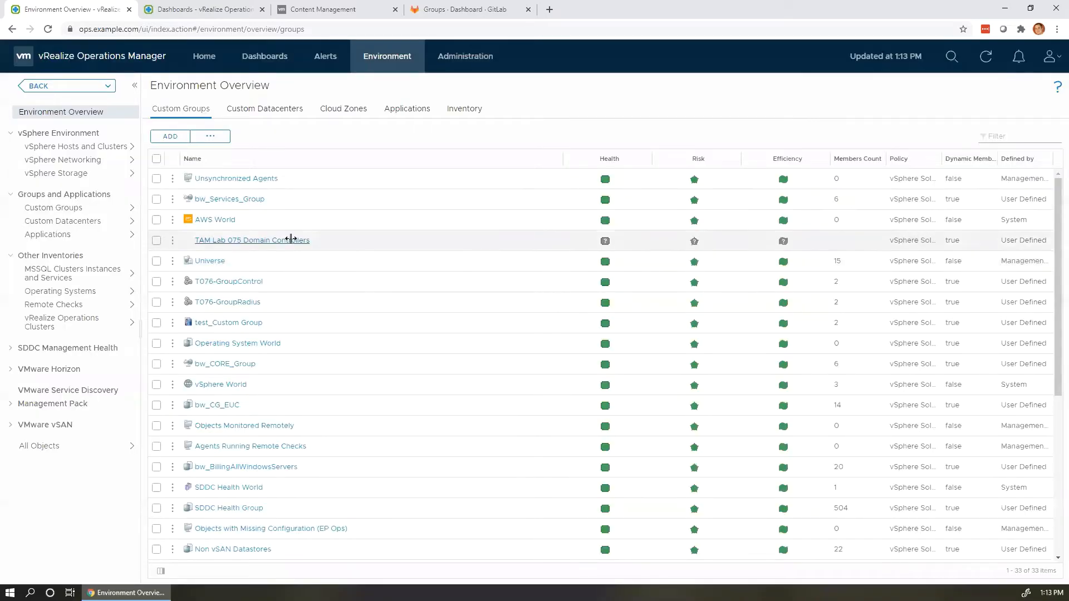
Start another custom group named 'TAM Lab 075 Radius Servers' with type TAM Lab 075 Group Type.
left_click(185, 139)
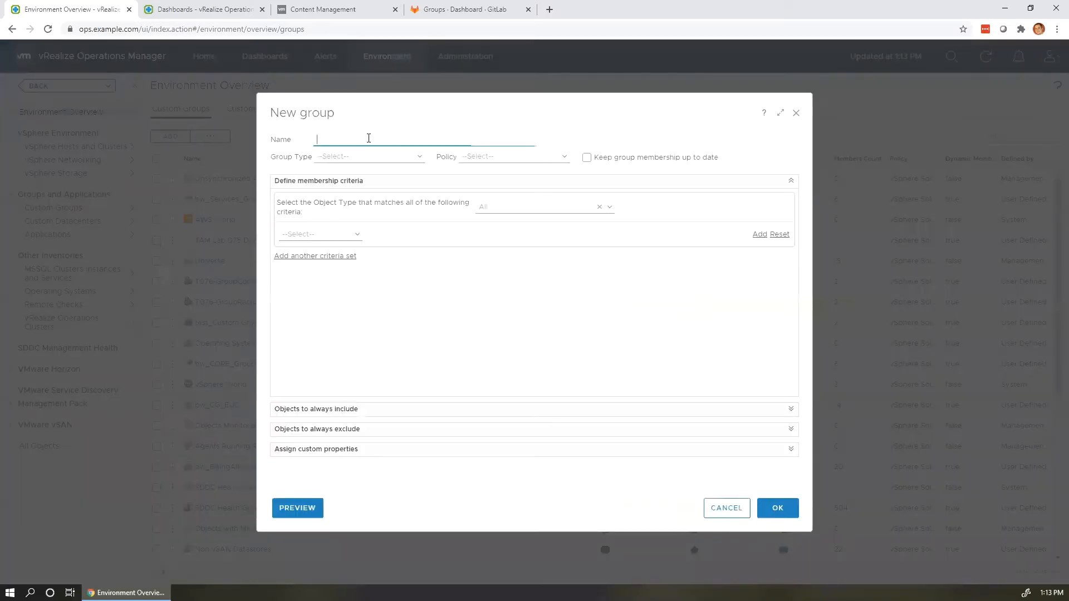
type("TAM Lab 075 Radius Servers")
left_click(402, 156)
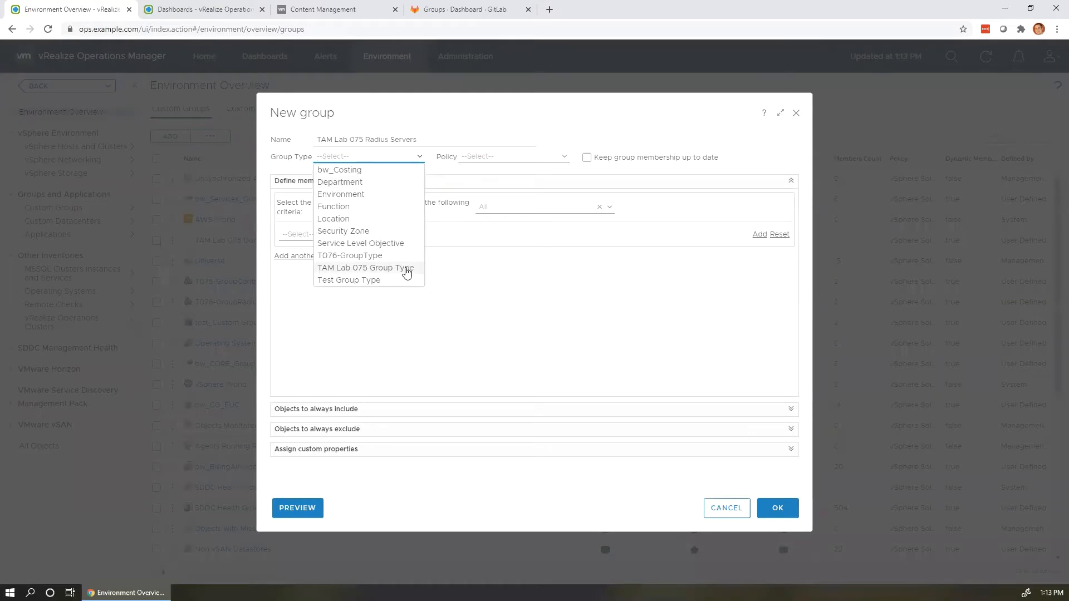
left_click(407, 270)
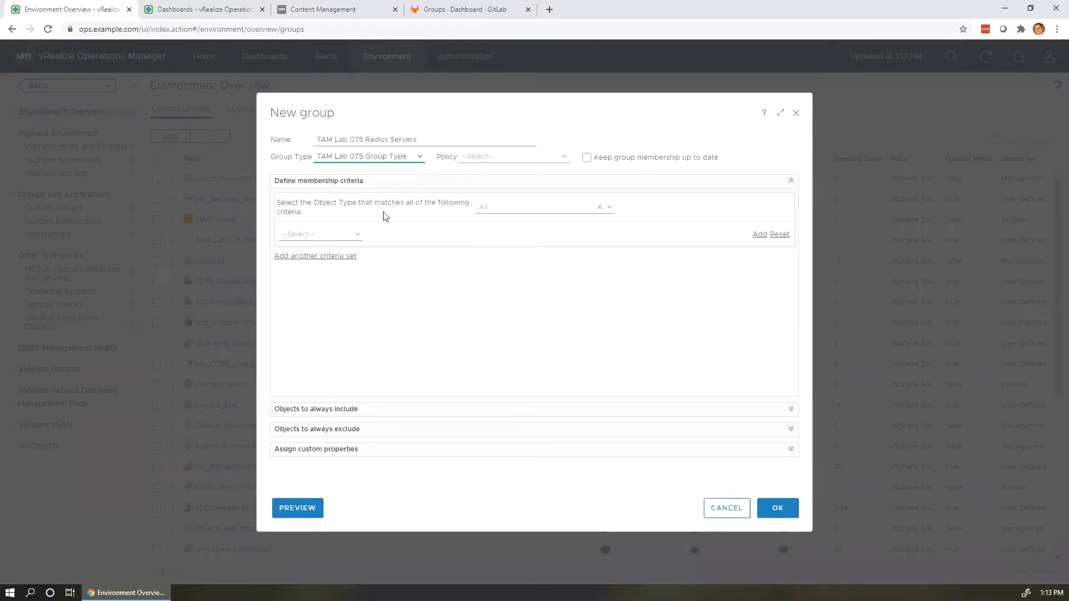
Set membership to Virtual Machines whose object name contains 'radius', then save the group.
left_click(593, 209)
type("virtual mac")
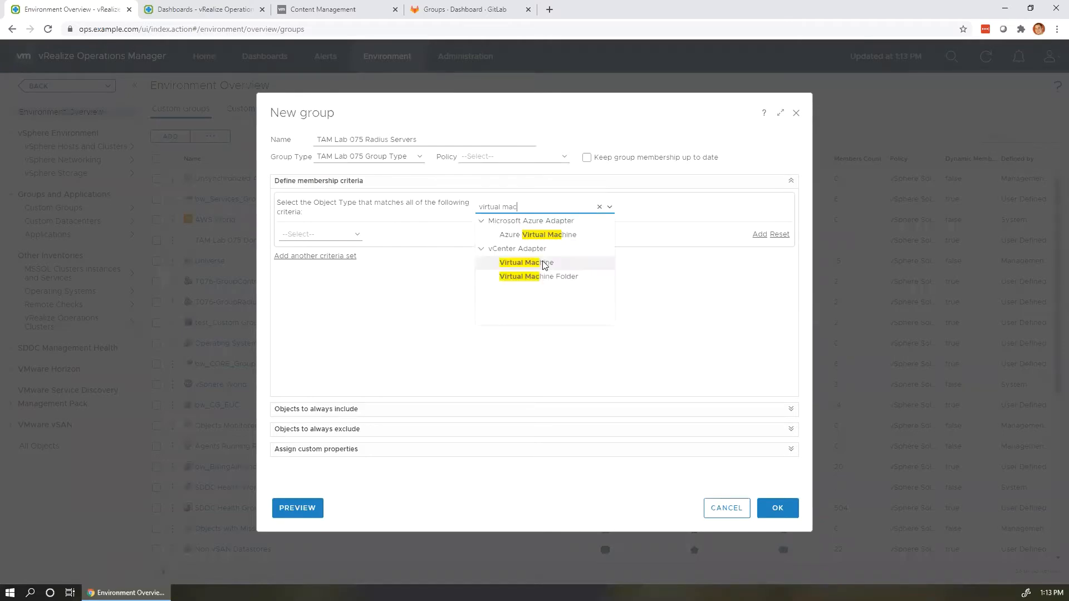
left_click(544, 263)
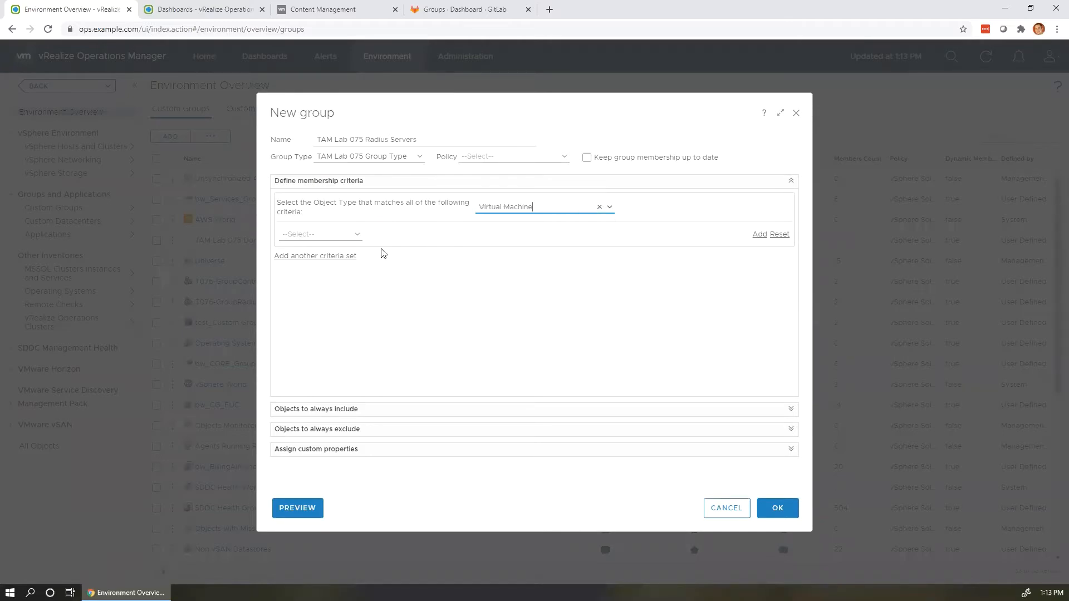
left_click(334, 284)
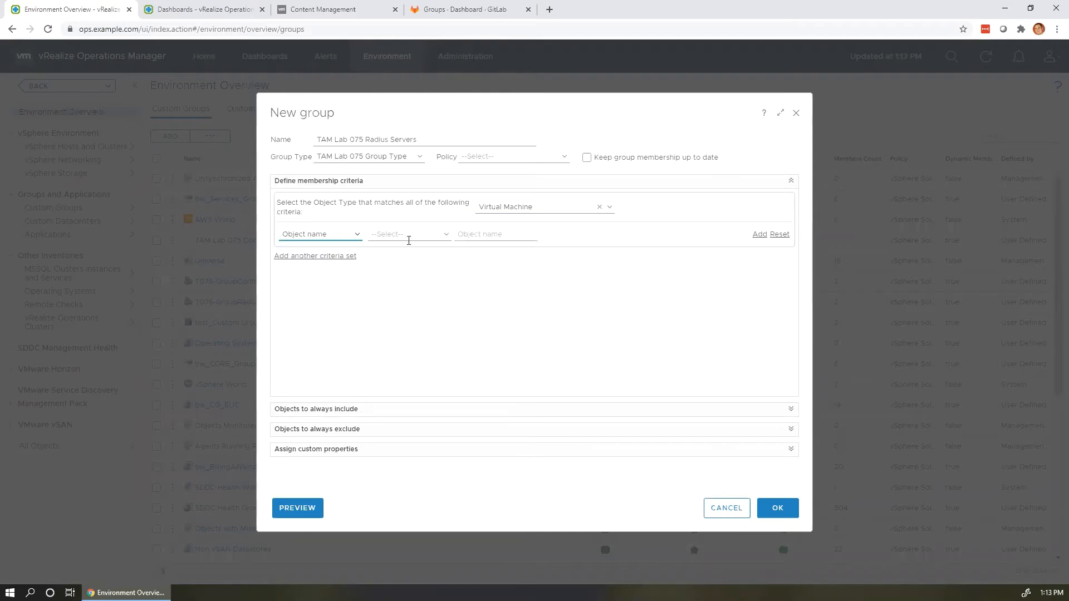
left_click(410, 238)
left_click(406, 282)
left_click(471, 241)
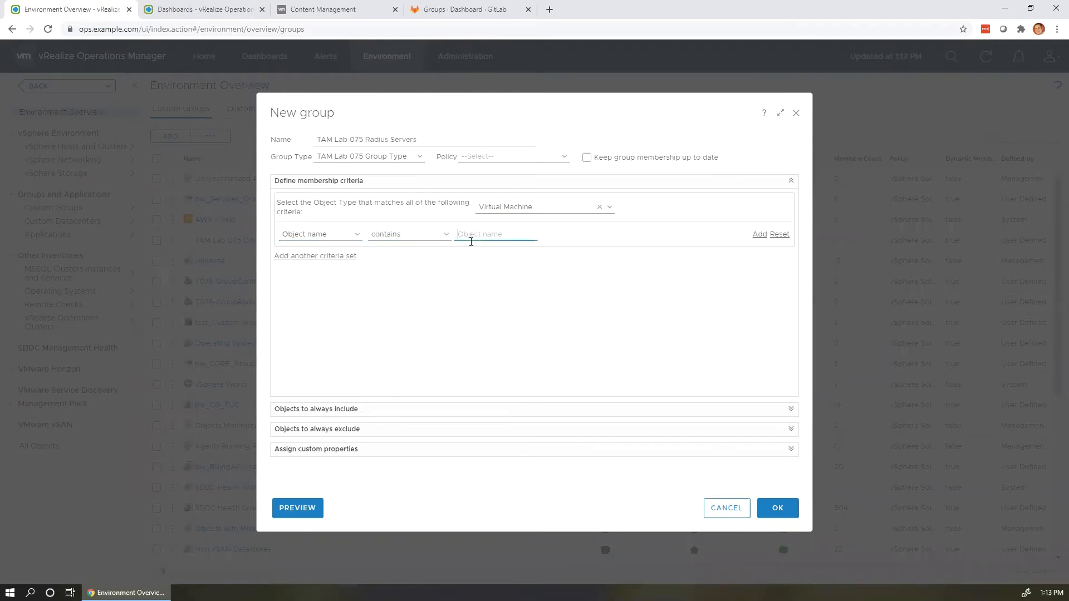
type("radius")
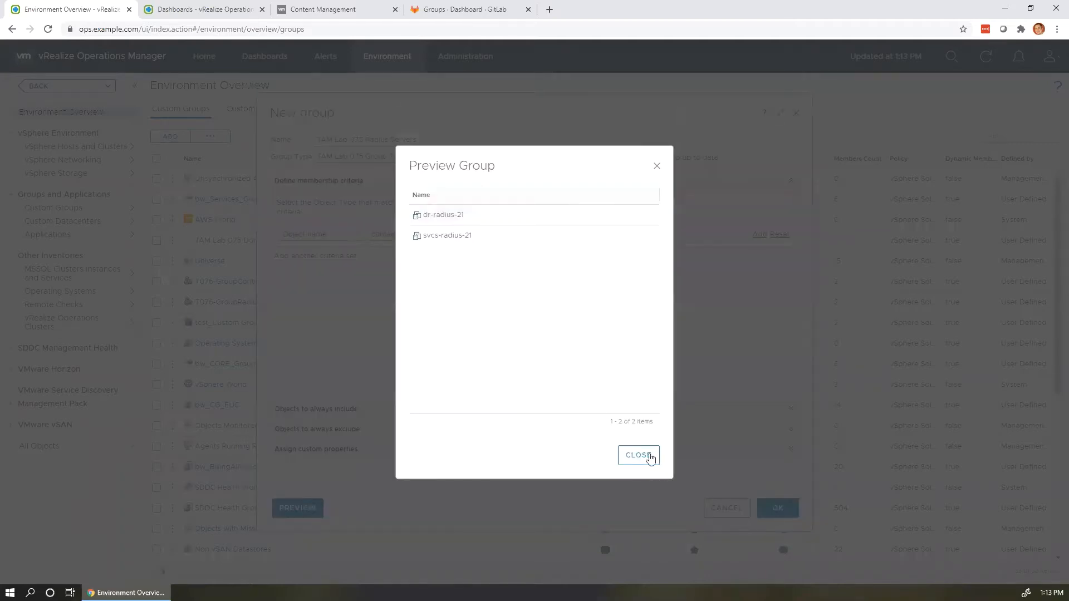
left_click(639, 455)
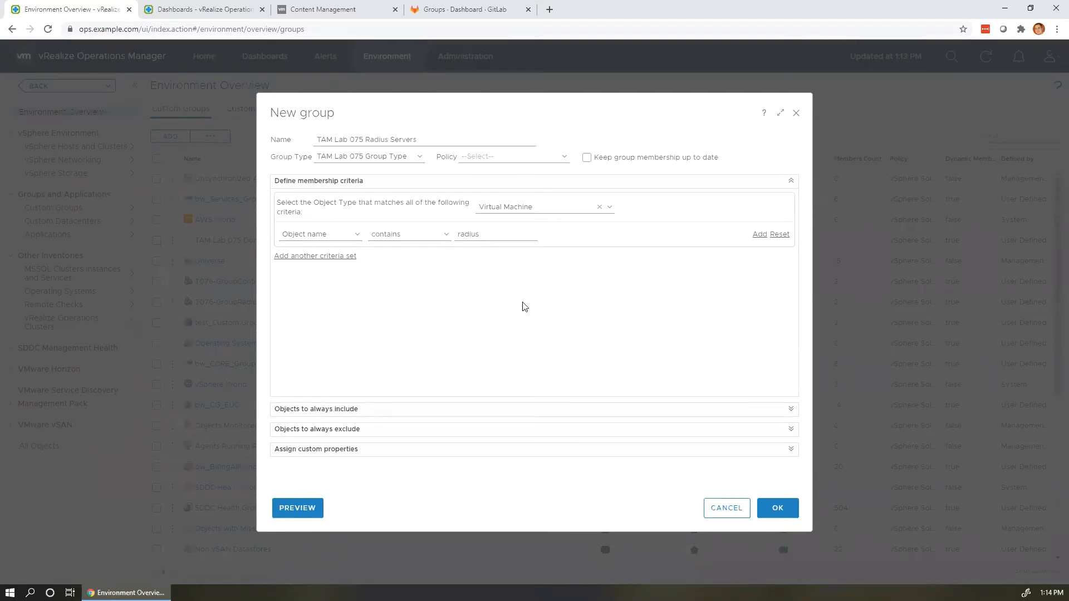
left_click(785, 511)
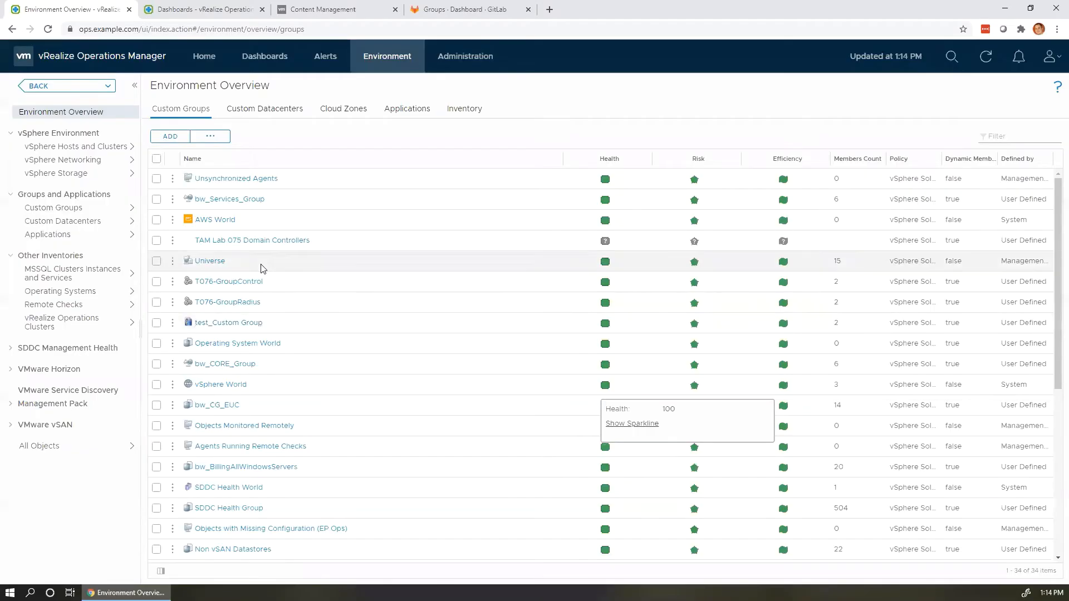
Sort custom groups by Name to find TAM Lab 075 Radius Servers, then go to Dashboards.
scroll(262, 268, "down", 5)
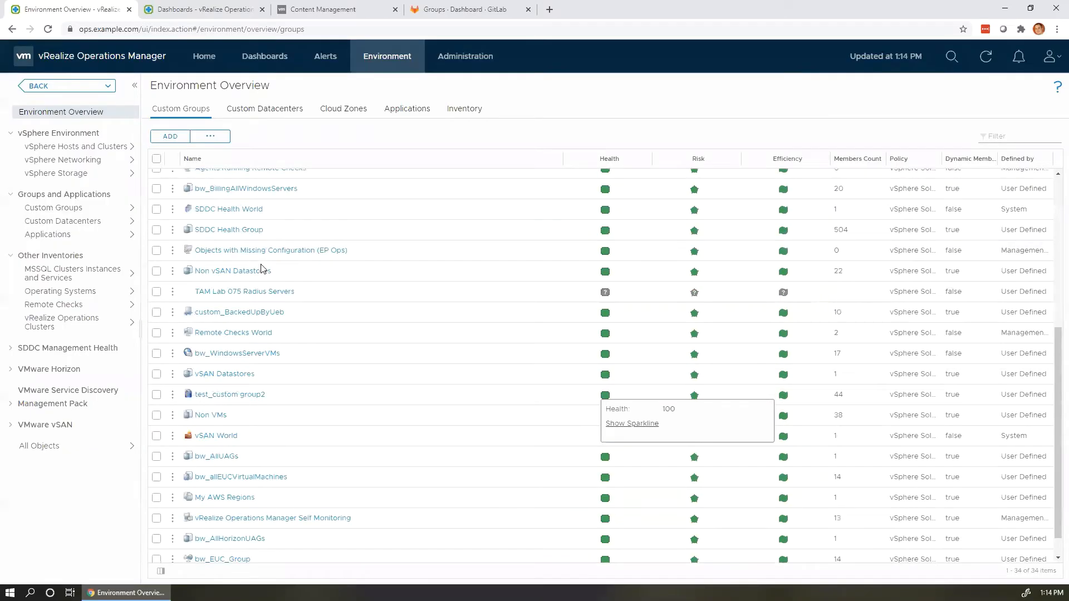
scroll(261, 268, "up", 5)
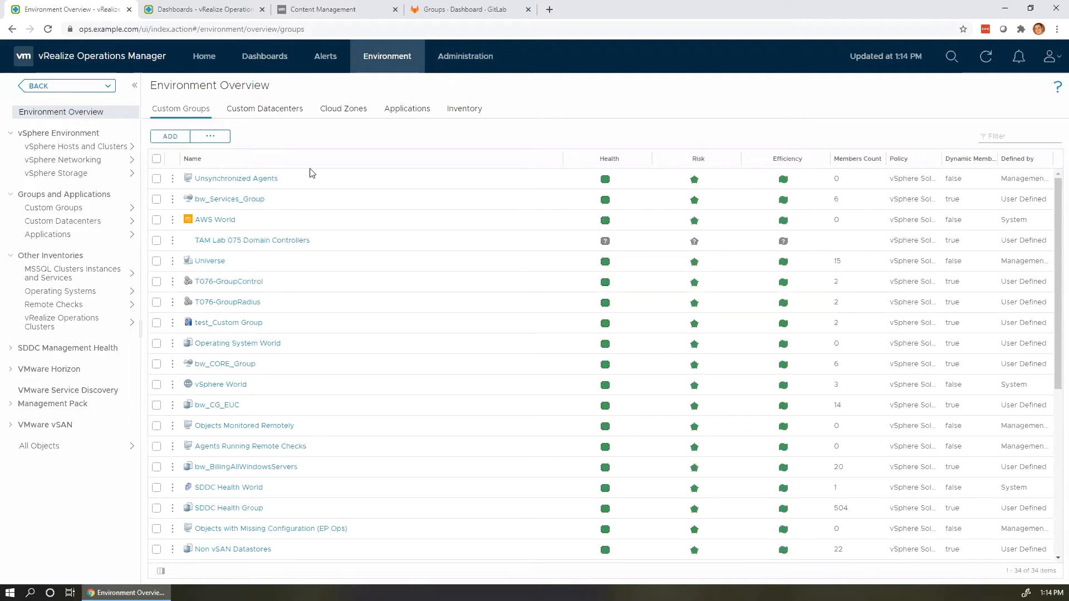
left_click(196, 159)
scroll(274, 370, "down", 5)
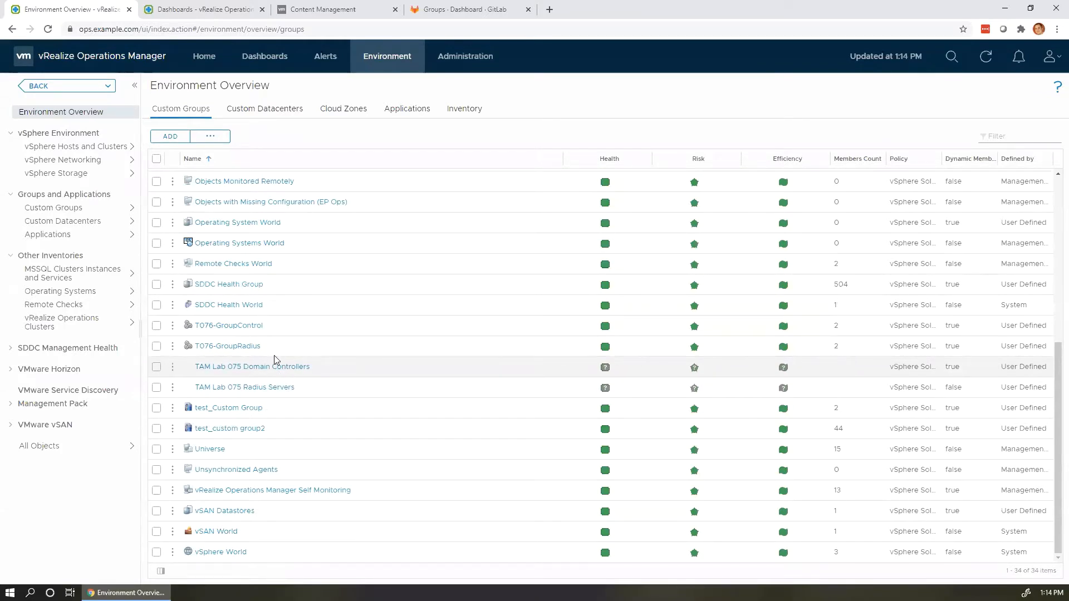
left_click(272, 59)
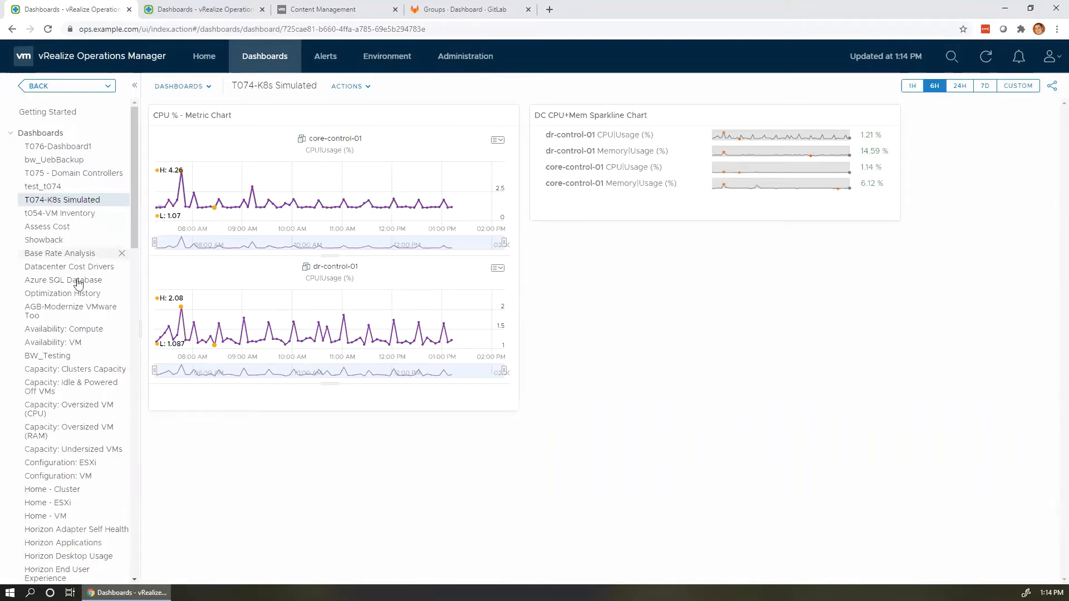
From the T076_TrendMem view page, launch Create View from the Actions menu.
scroll(78, 278, "down", 7)
scroll(78, 278, "down", 8)
scroll(79, 366, "down", 5)
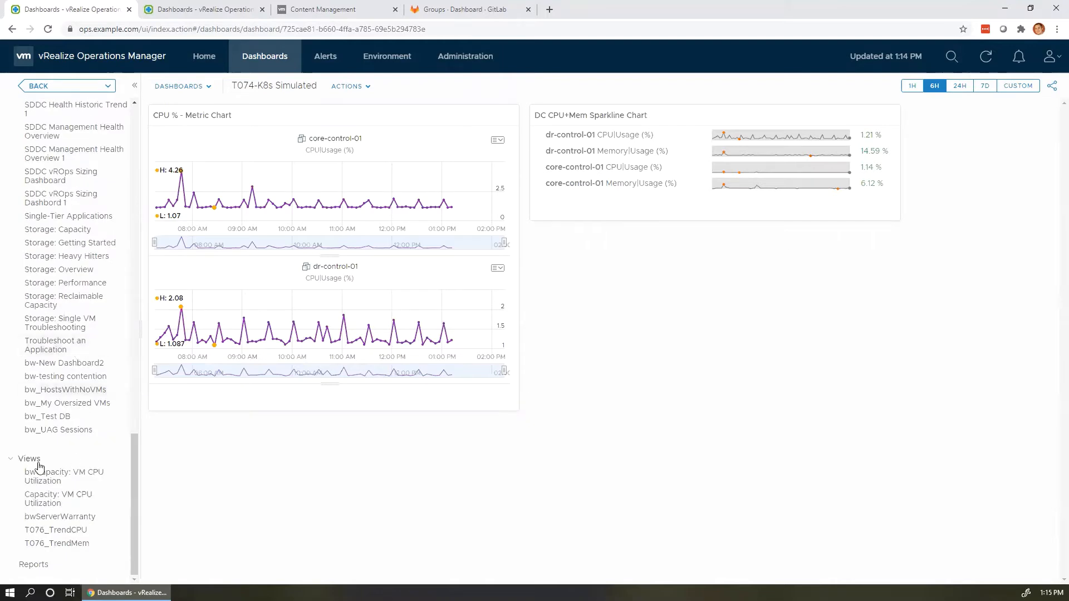
left_click(50, 545)
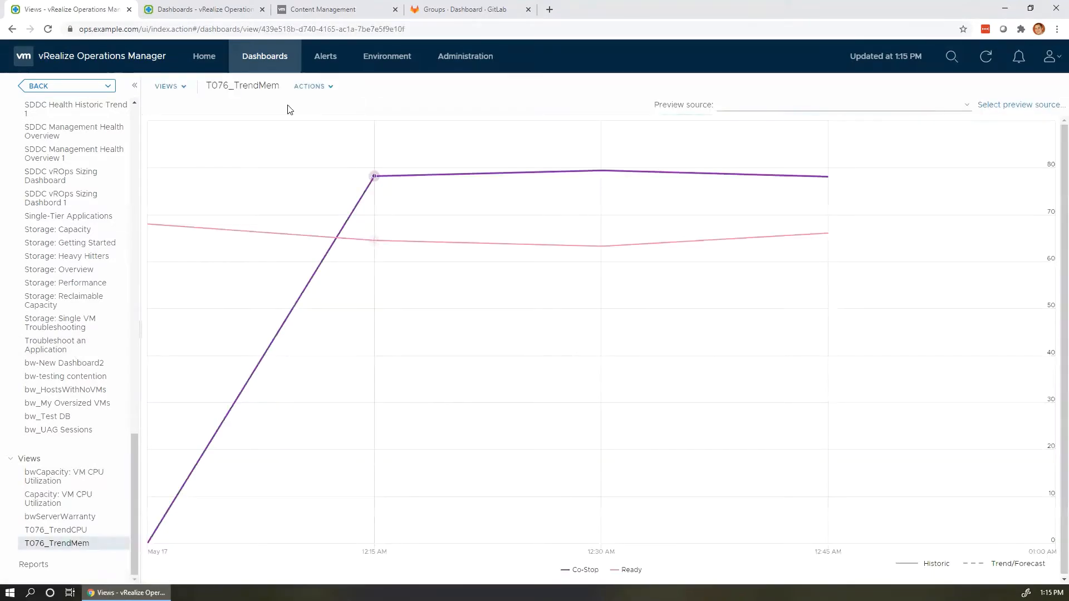
left_click(305, 88)
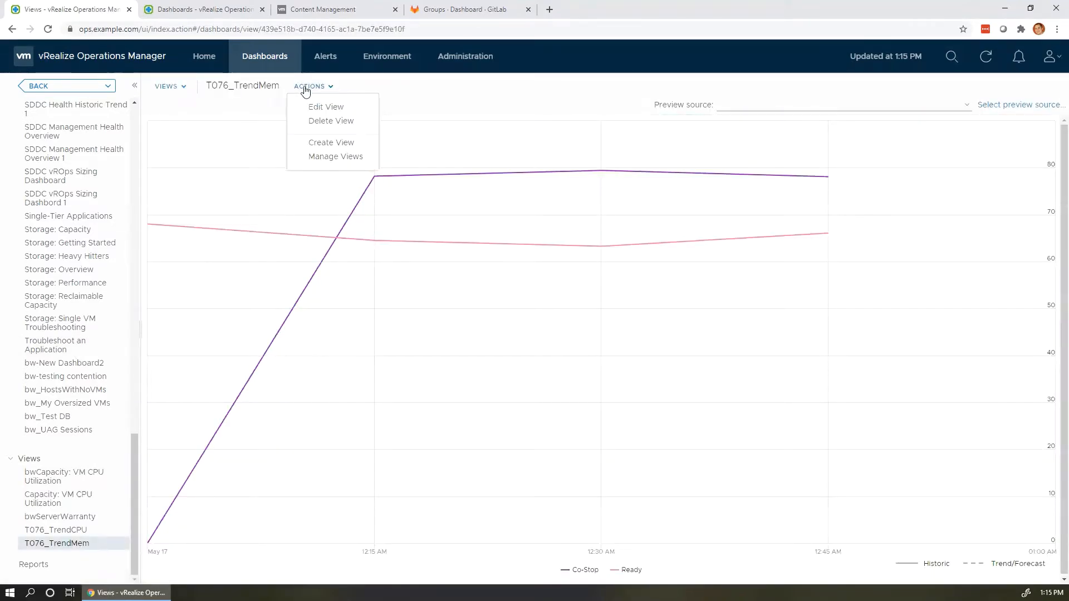
left_click(330, 143)
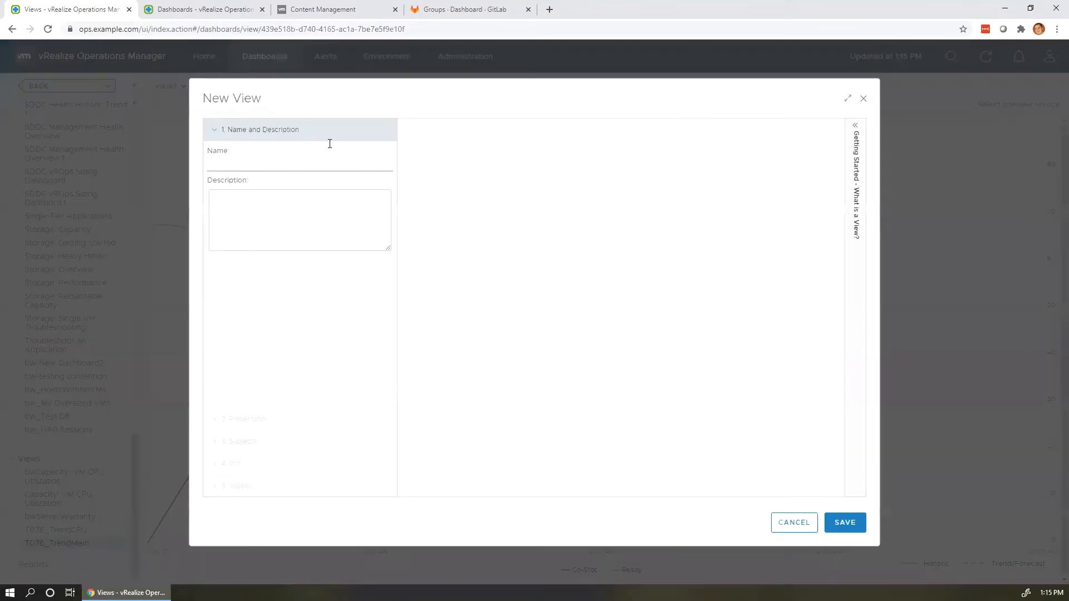
Name the view 'TAM Lab 075 CPU Usage' and choose the Trend presentation.
left_click(286, 171)
type("TAM Lab 075")
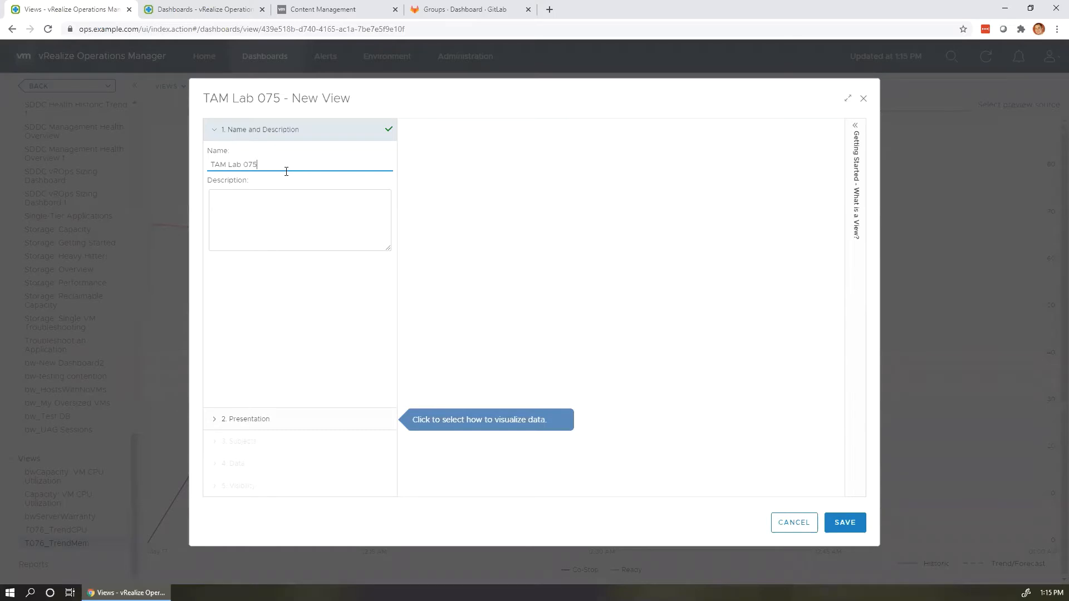
type(" CPU Usag")
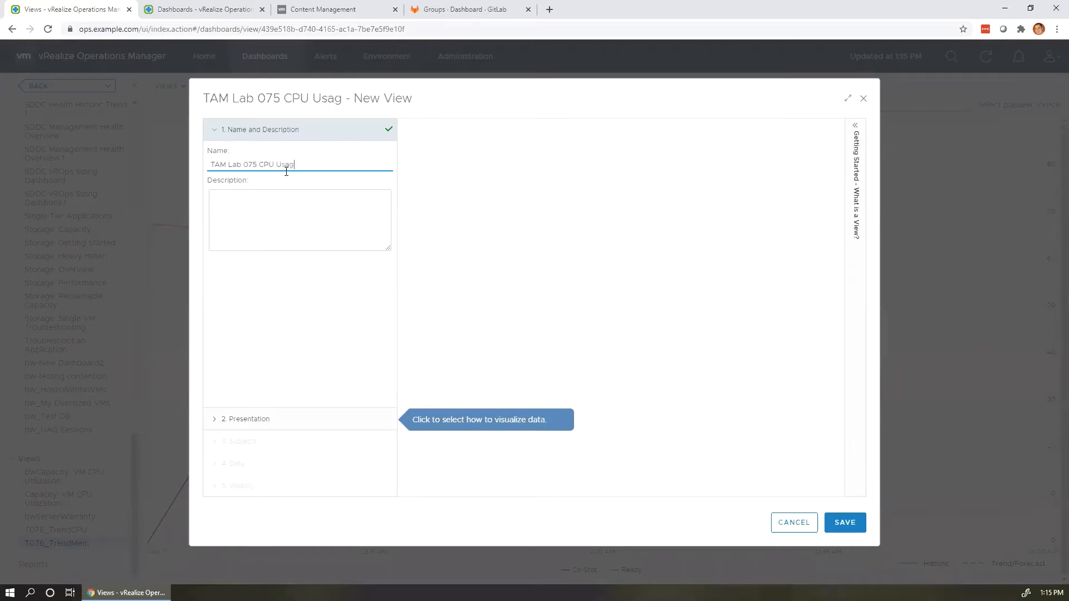
type("e")
left_click(284, 418)
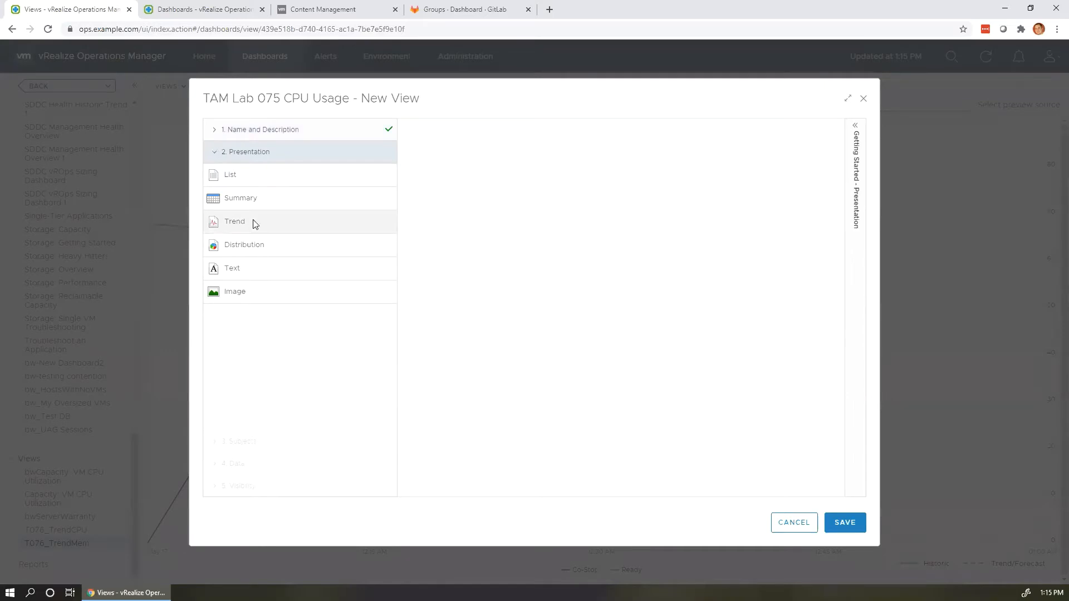
left_click(254, 223)
Set the subject to Virtual Machine and add the CPU Usage (%) metric as data.
left_click(259, 442)
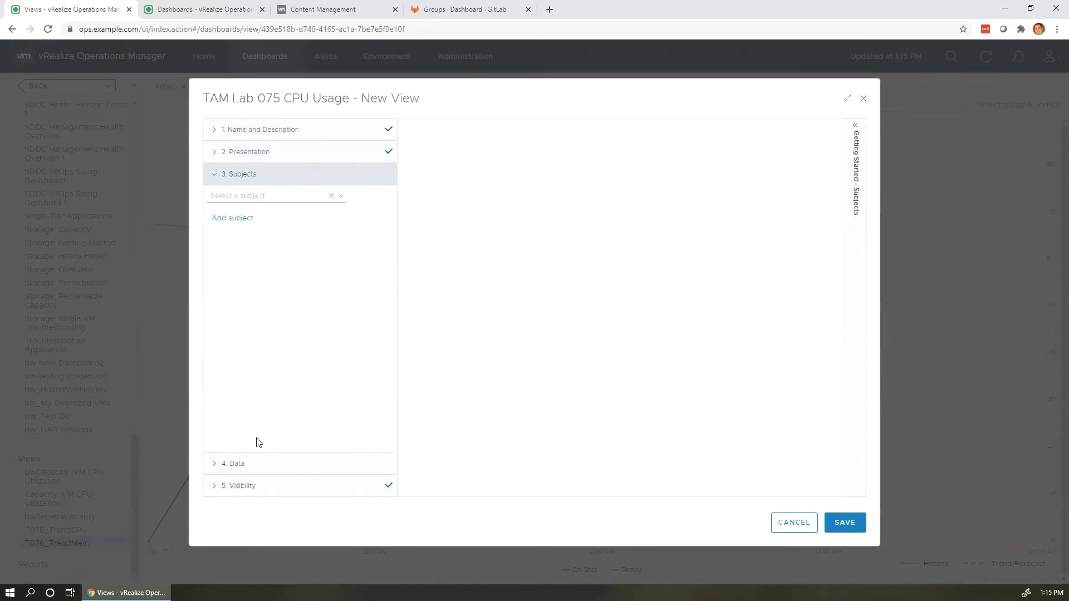
left_click(267, 203)
type("virtual mac")
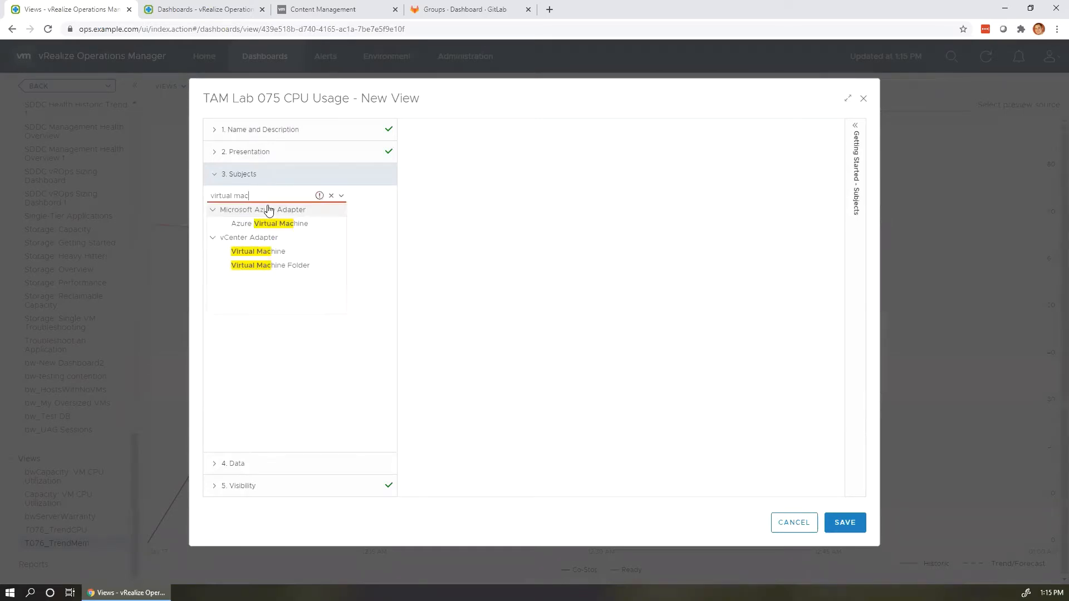
left_click(269, 253)
left_click(249, 470)
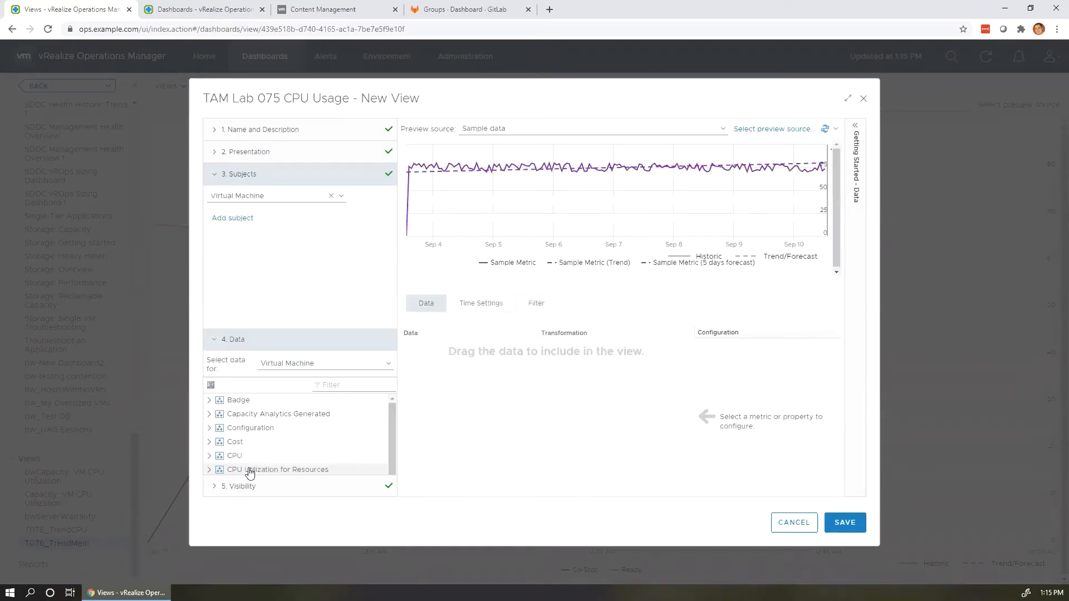
left_click(211, 314)
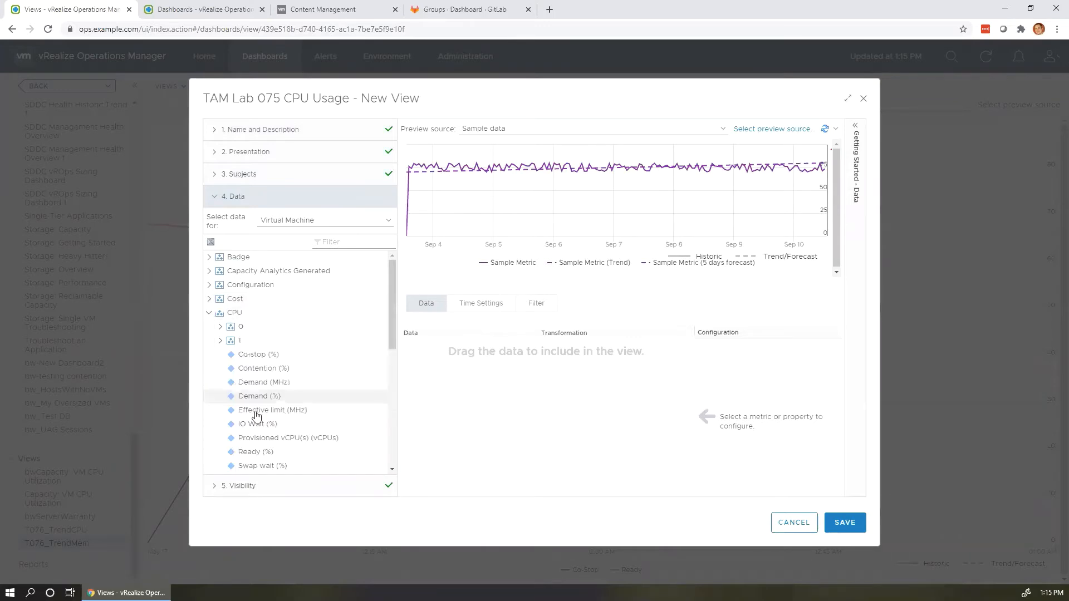
scroll(253, 412, "down", 3)
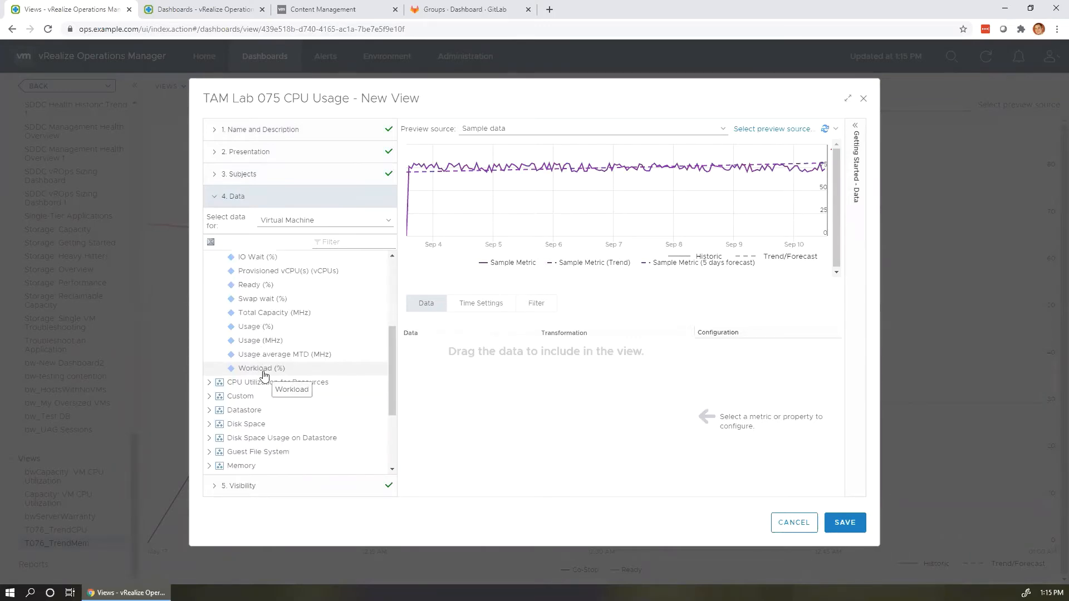
left_click(254, 330)
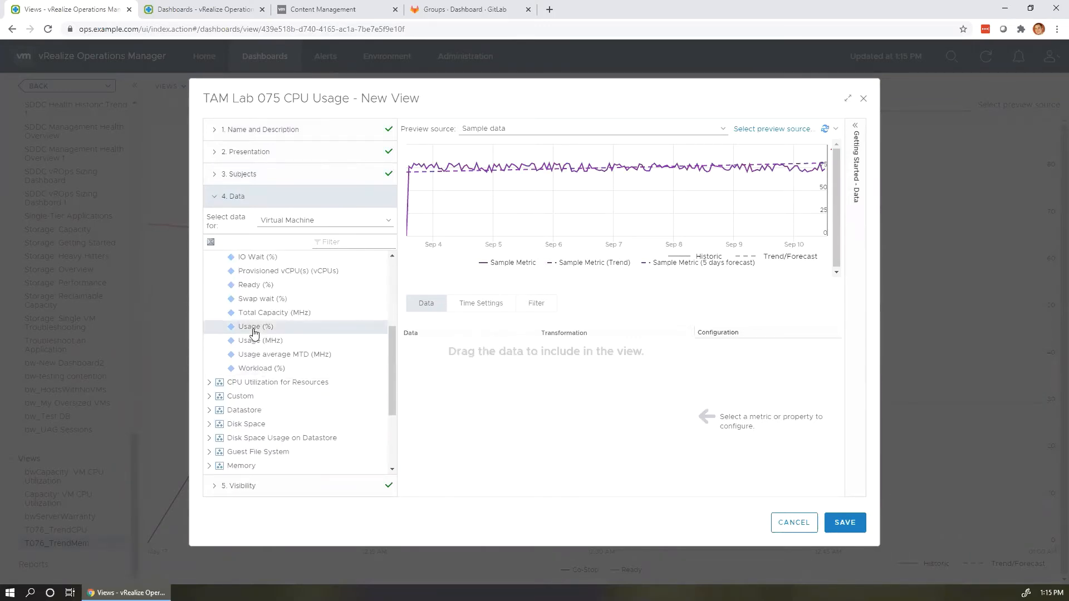
double_click(256, 330)
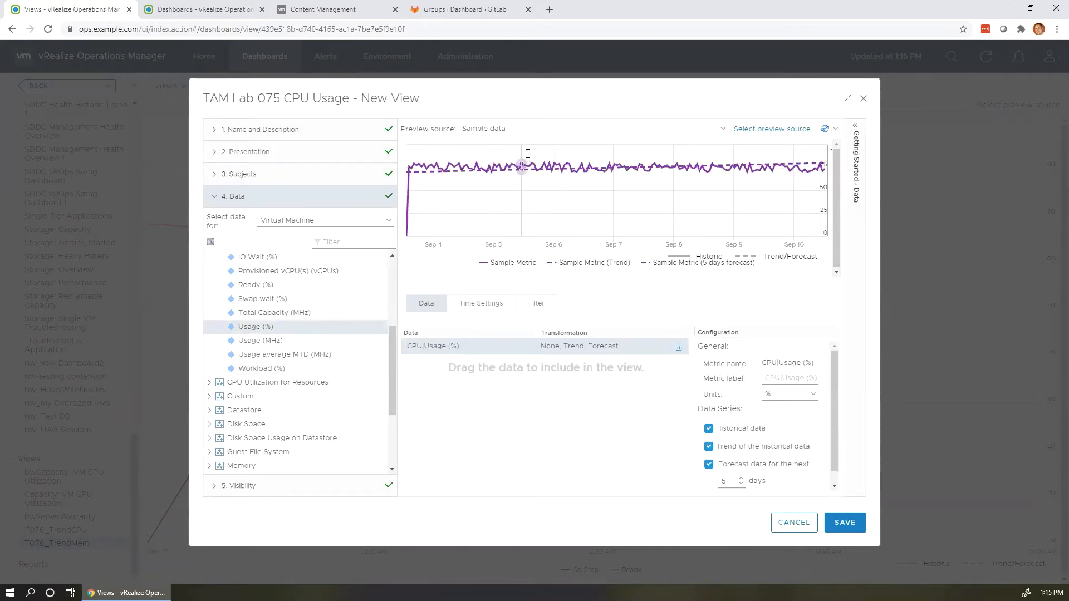
Select virtual machine core-control-01 under vCenter Adapter as the preview source.
left_click(774, 131)
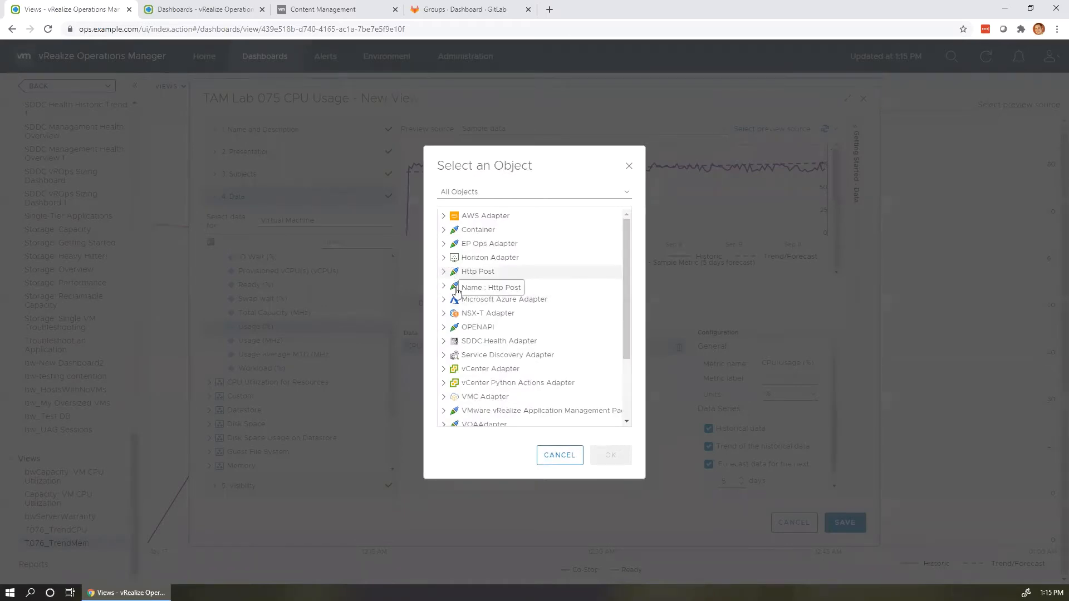
left_click(444, 370)
scroll(484, 388, "down", 5)
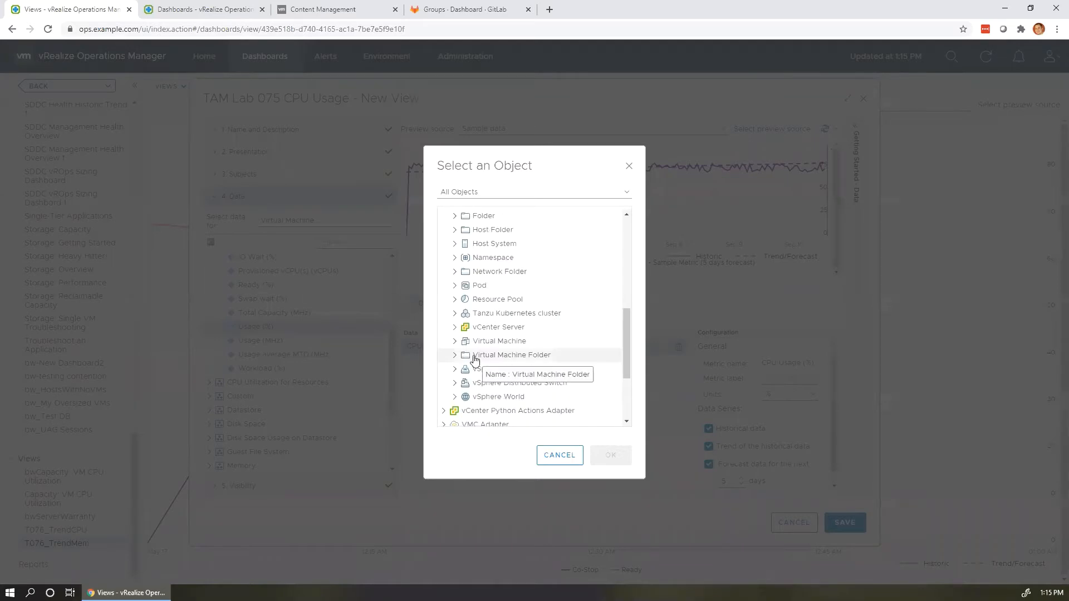
left_click(455, 341)
scroll(518, 339, "down", 3)
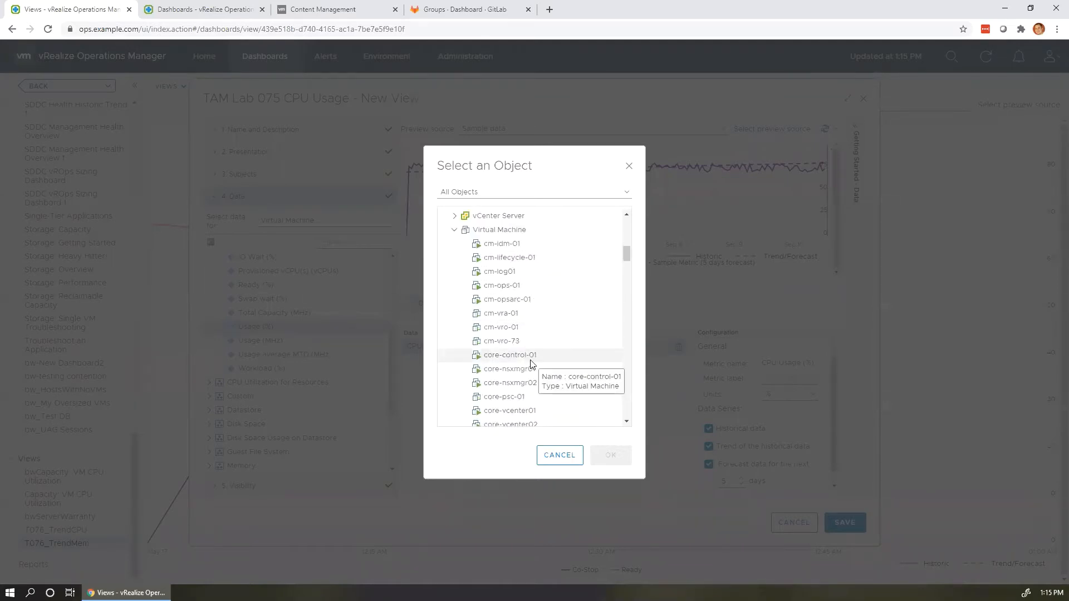
scroll(531, 409, "down", 2)
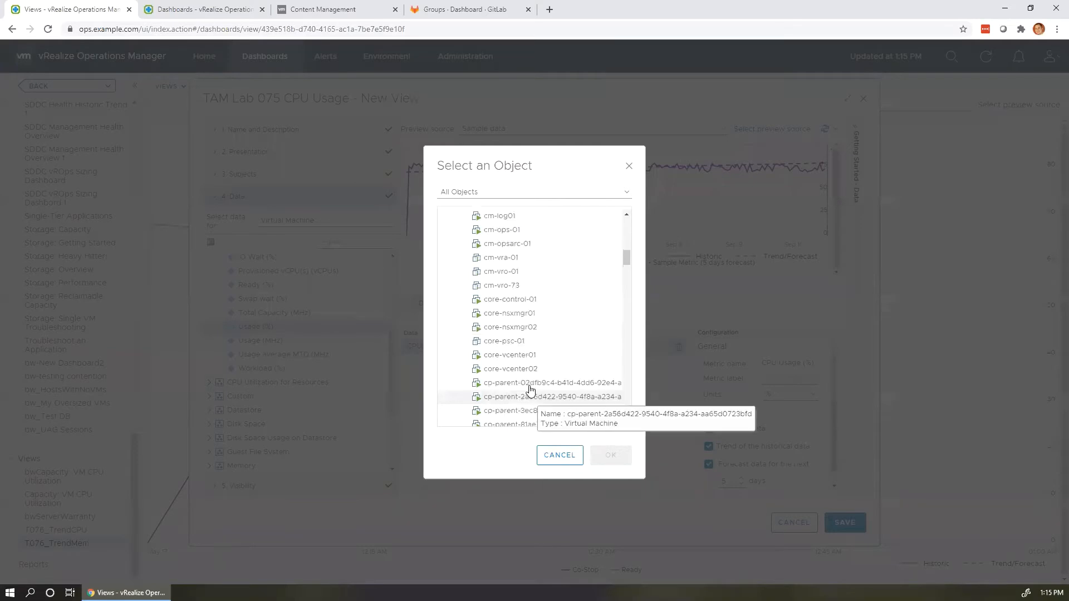
left_click(525, 303)
left_click(612, 464)
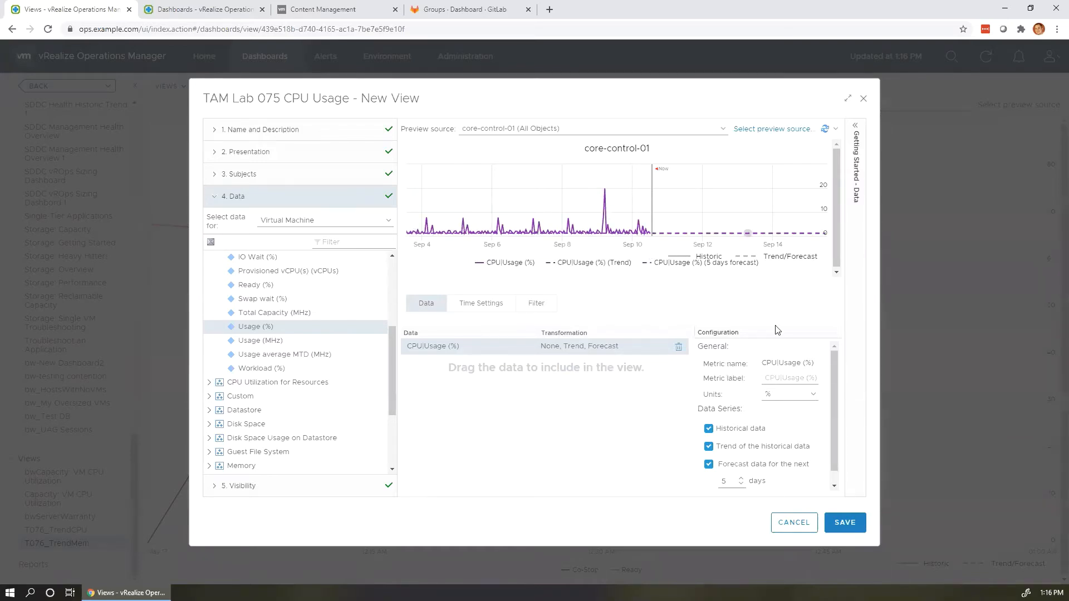
Change forecast days to 1, refresh the preview, and save the TAM Lab 075 CPU Usage view.
scroll(772, 464, "down", 1)
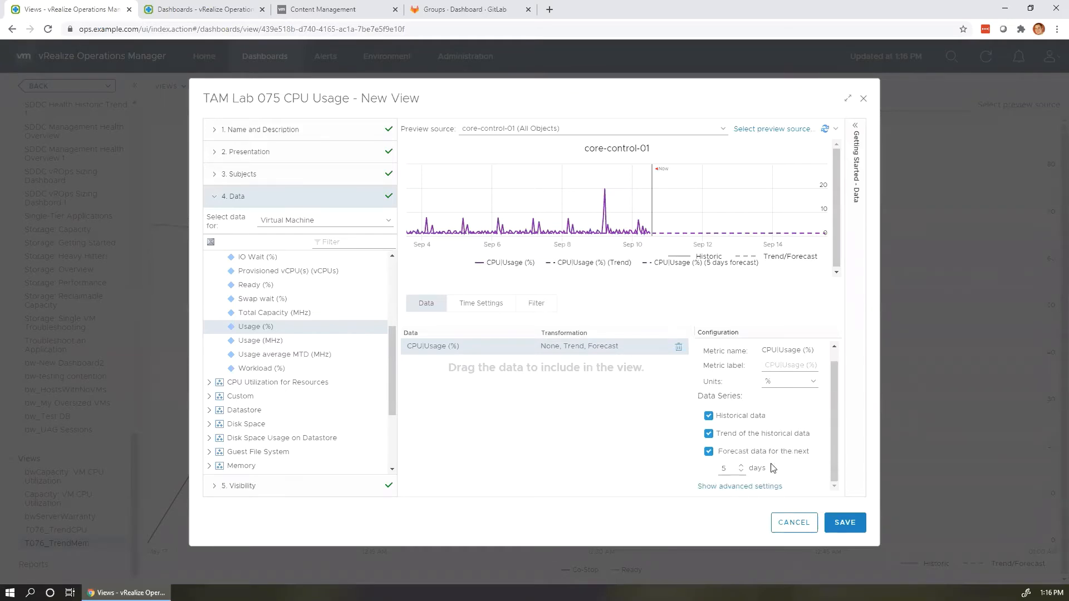
double_click(722, 468)
type("1")
left_click(774, 487)
scroll(782, 422, "down", 3)
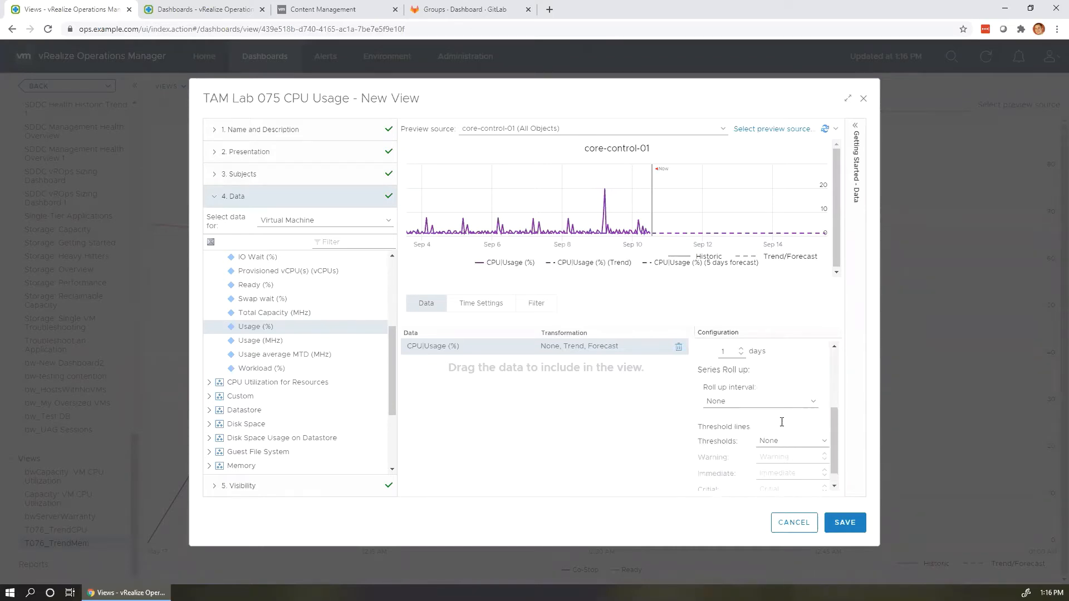
scroll(781, 463, "down", 1)
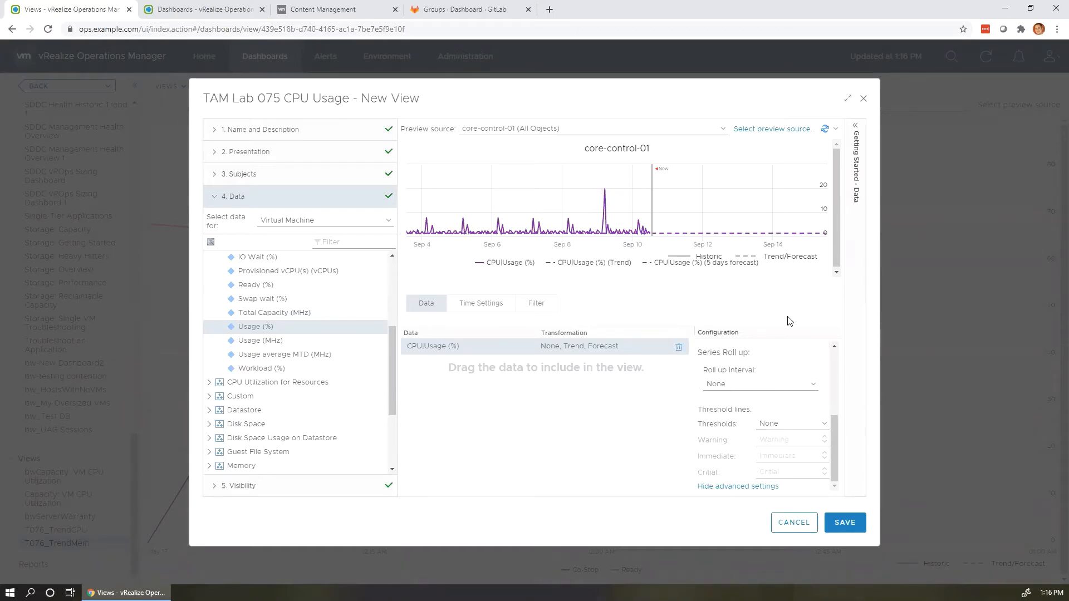
left_click(824, 129)
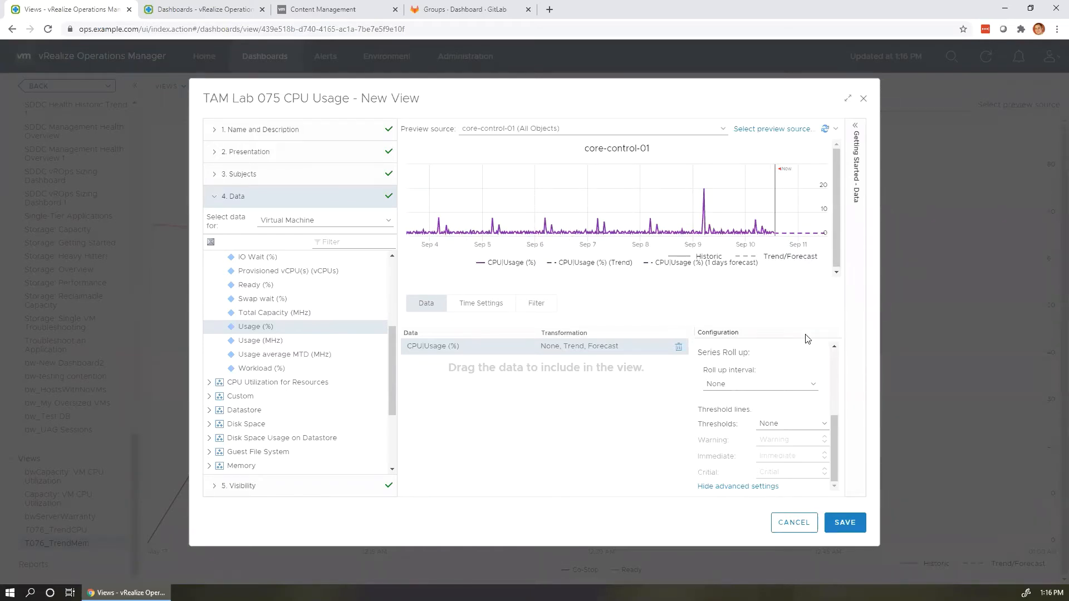
left_click(855, 526)
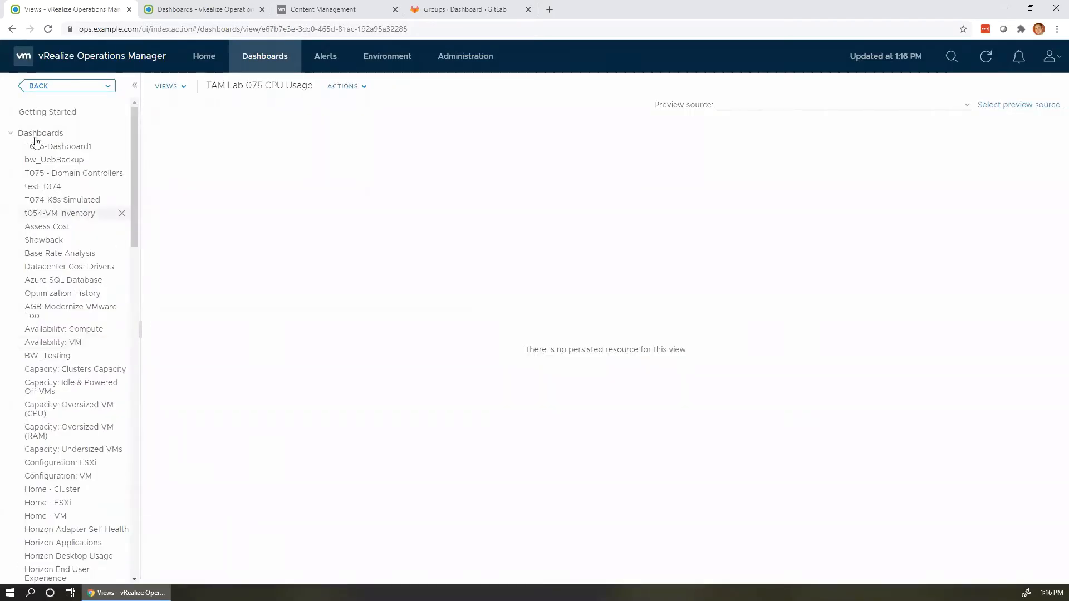
Open T076-Dashboard1 and choose Create Dashboard from its Actions menu.
left_click(76, 148)
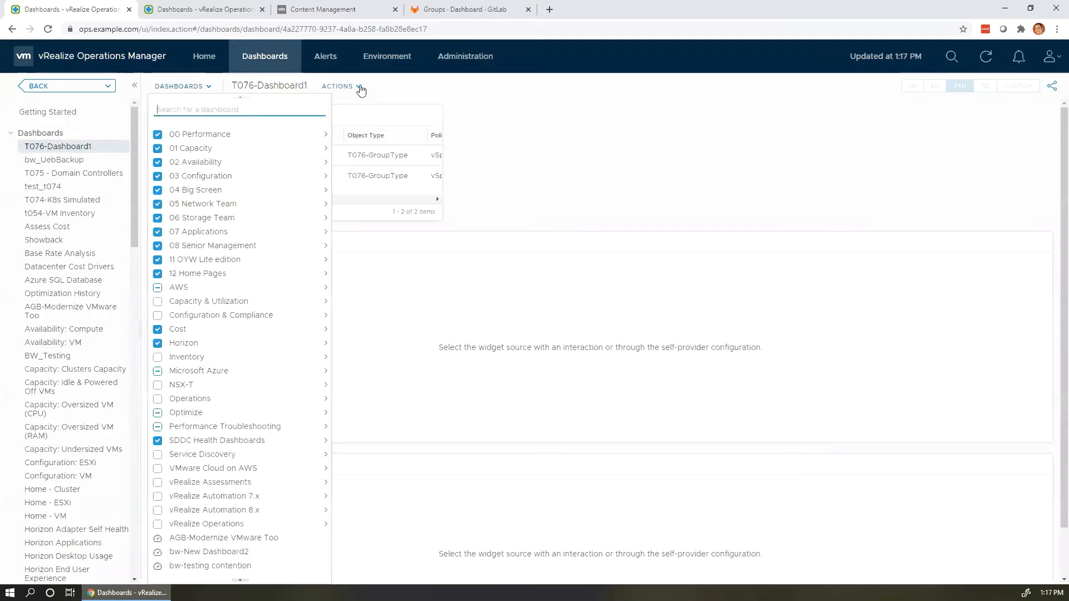
left_click(352, 88)
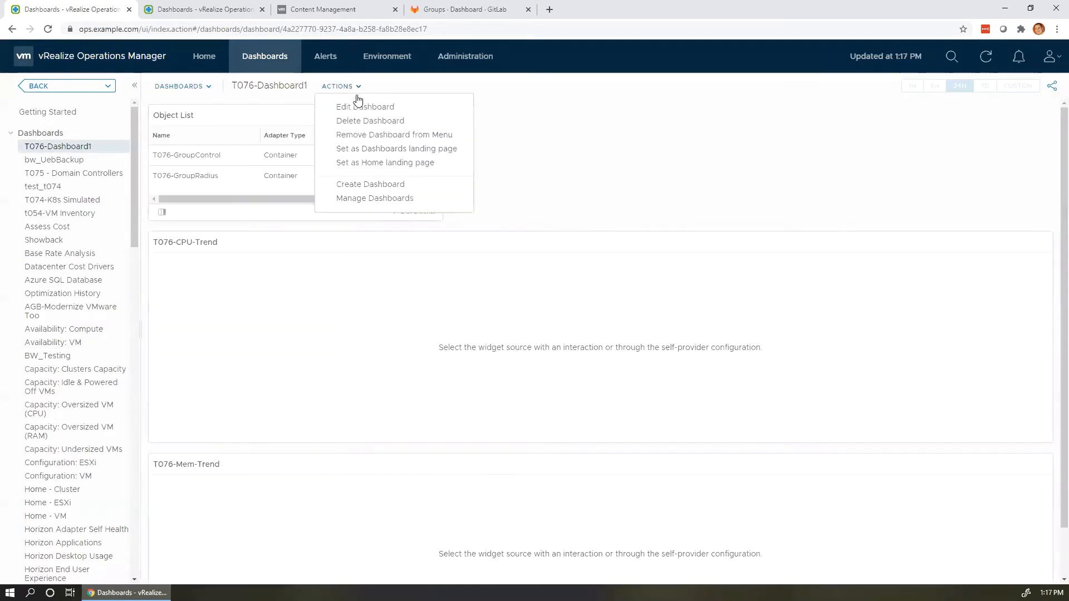
left_click(374, 185)
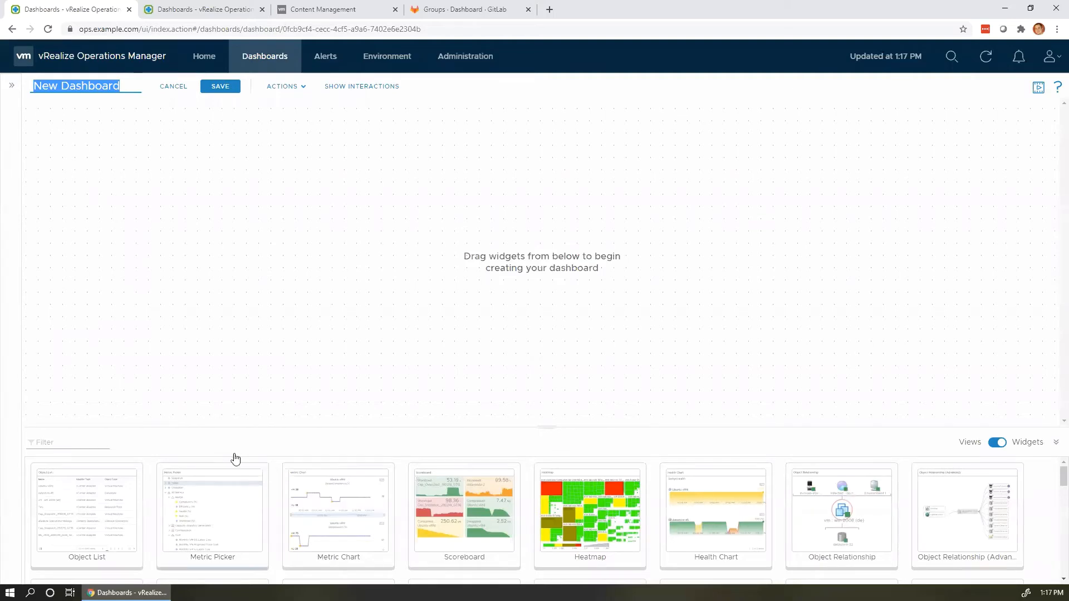
Switch the panel to saved views and place a Trend view on the dashboard canvas.
scroll(245, 483, "down", 5)
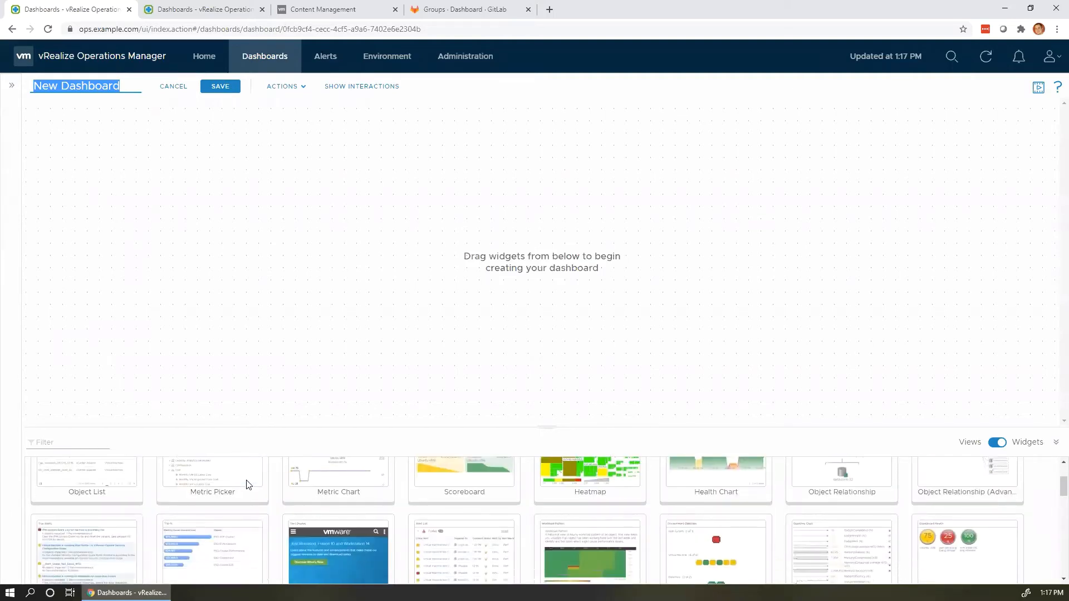
scroll(885, 473, "up", 5)
left_click(978, 447)
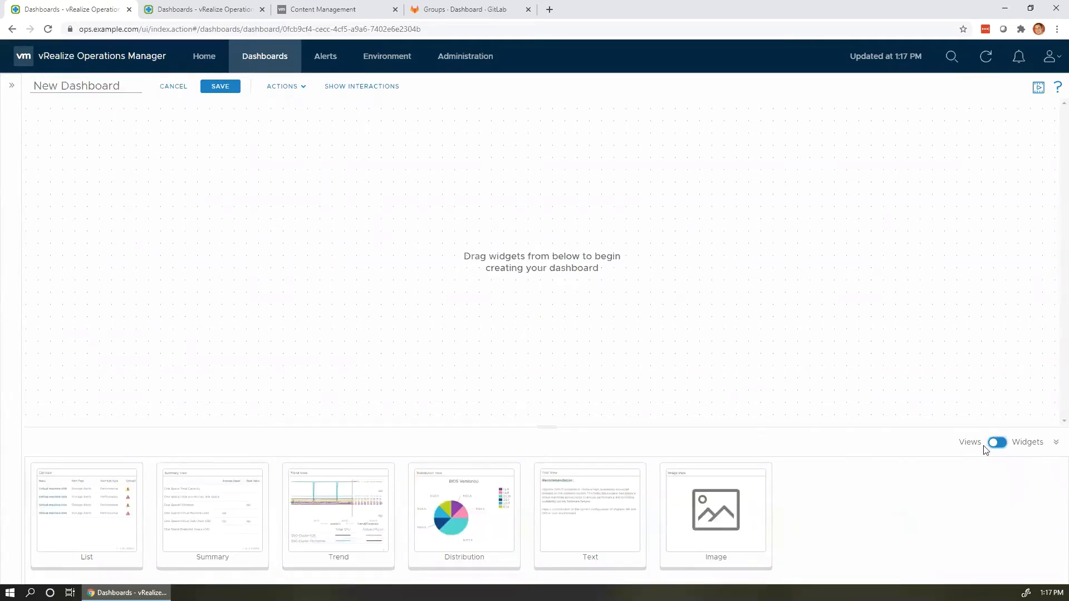
left_click_drag(295, 552, 155, 292)
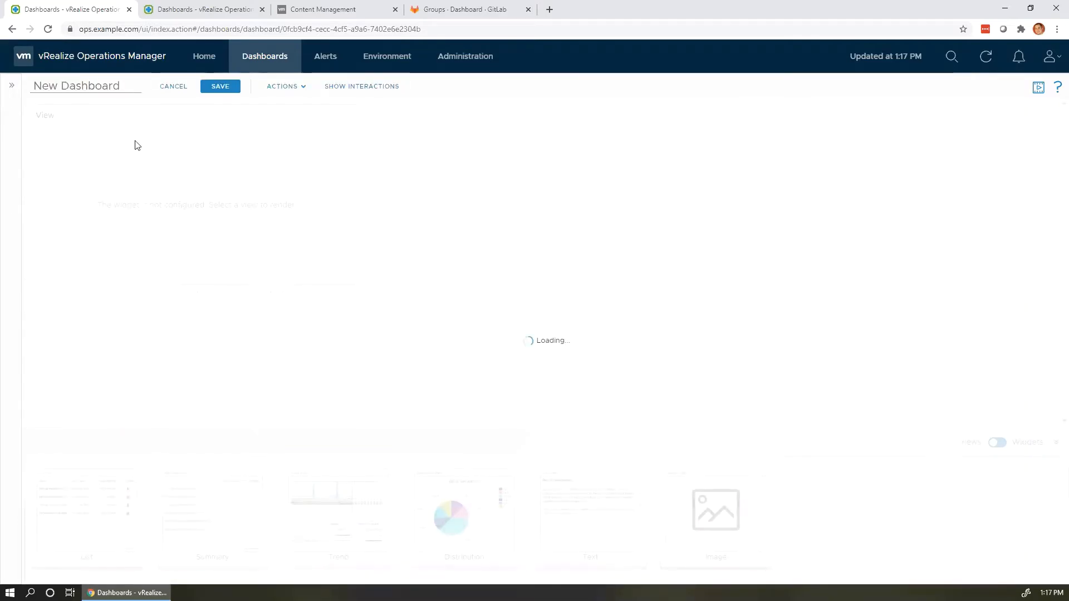
Rename the dashboard to 'TAM Lab 075 Dashboard 1' and open the Trend widget's settings.
double_click(119, 86)
left_click_drag(122, 88, 24, 78)
type("TAM Lab 075")
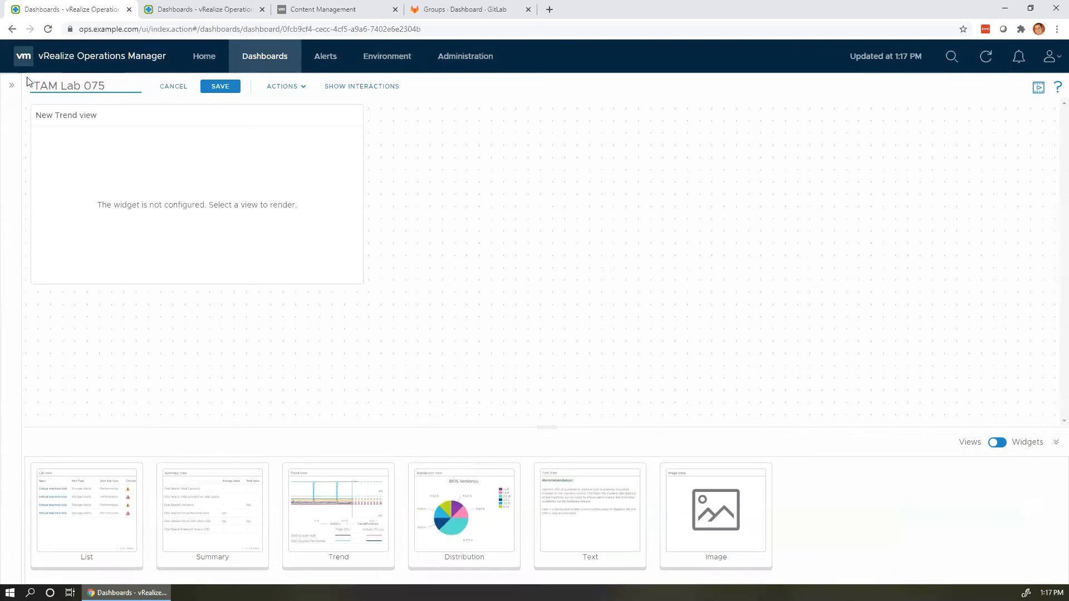
type(" Dashboard 1")
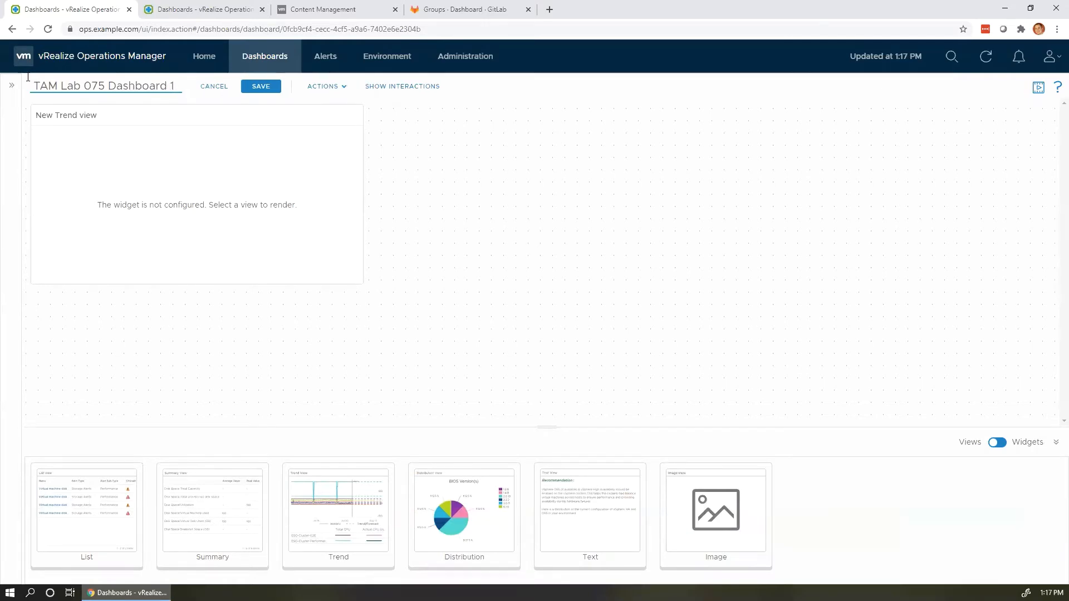
mouse_move(271, 211)
left_click(318, 116)
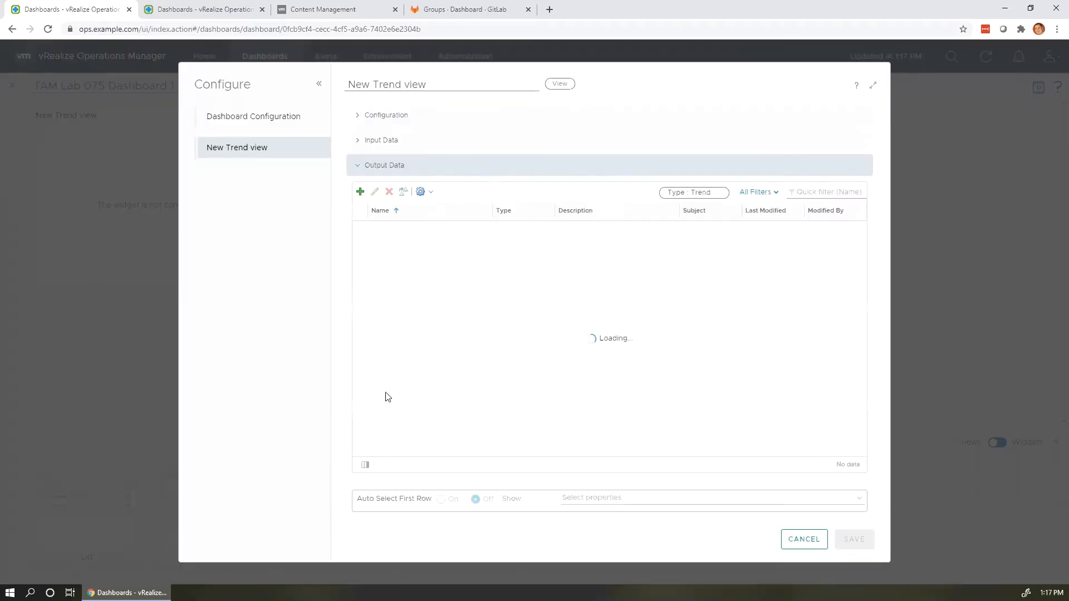
Filter the Trend views by 'TAM Lab 075', choose TAM Lab 075 CPU Usage, and save the widget.
left_click(401, 112)
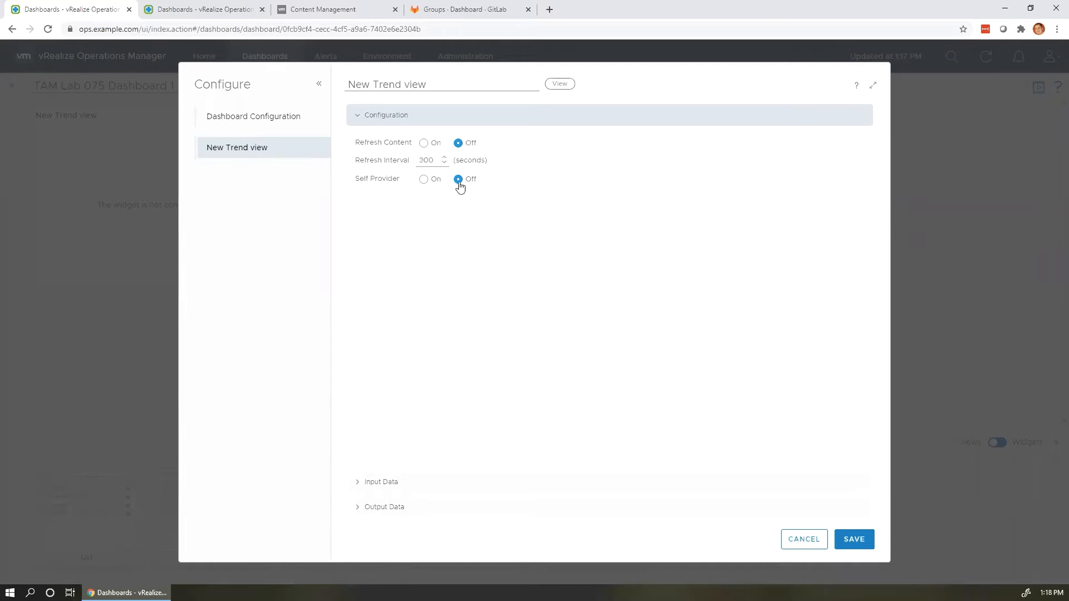
left_click(403, 482)
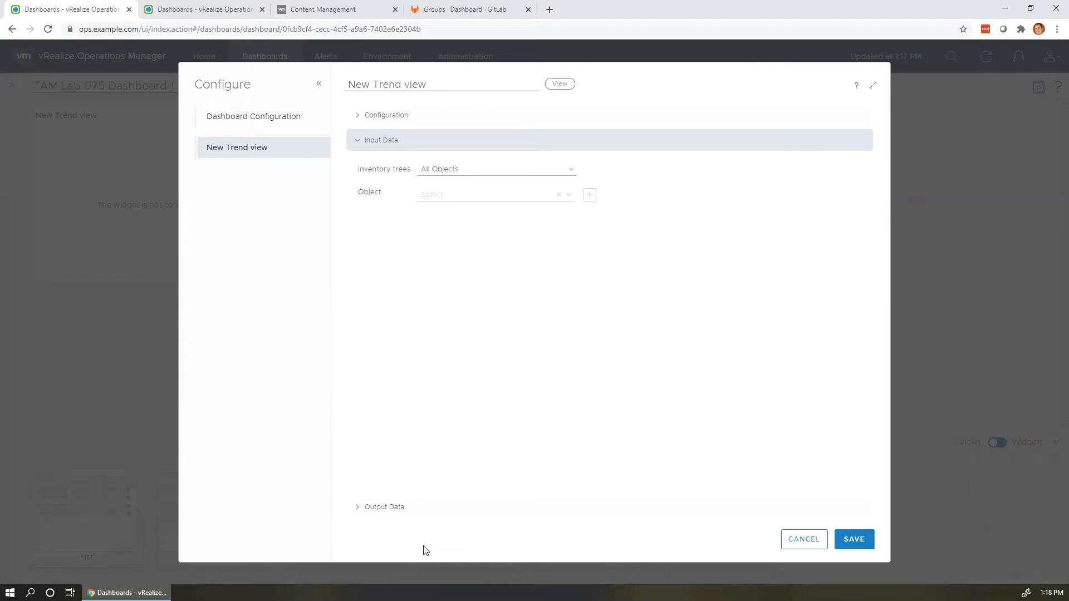
left_click(415, 505)
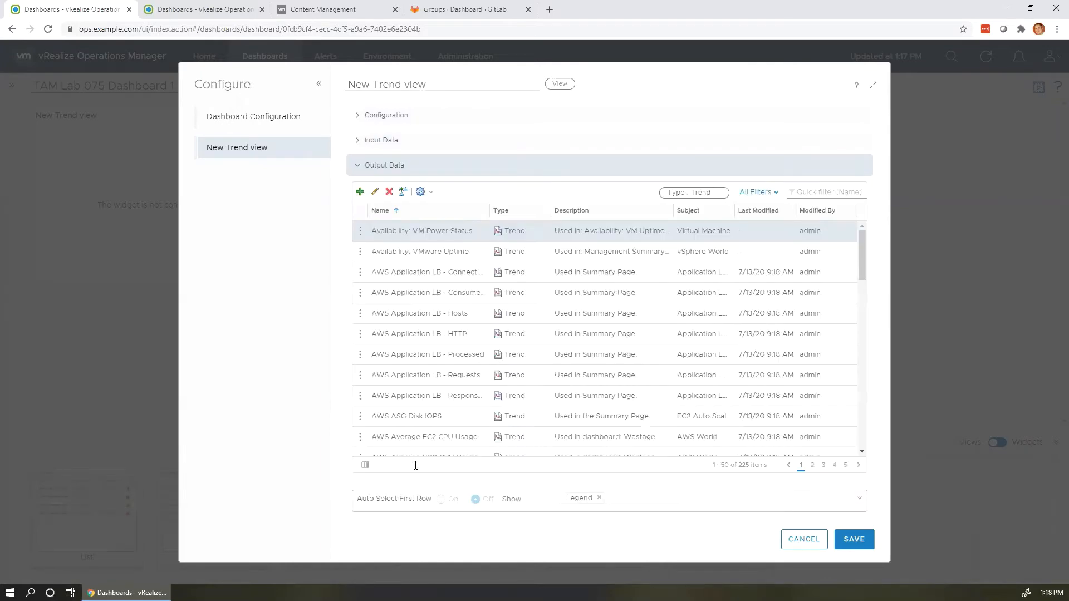
left_click(827, 192)
type("TAM Lab 075")
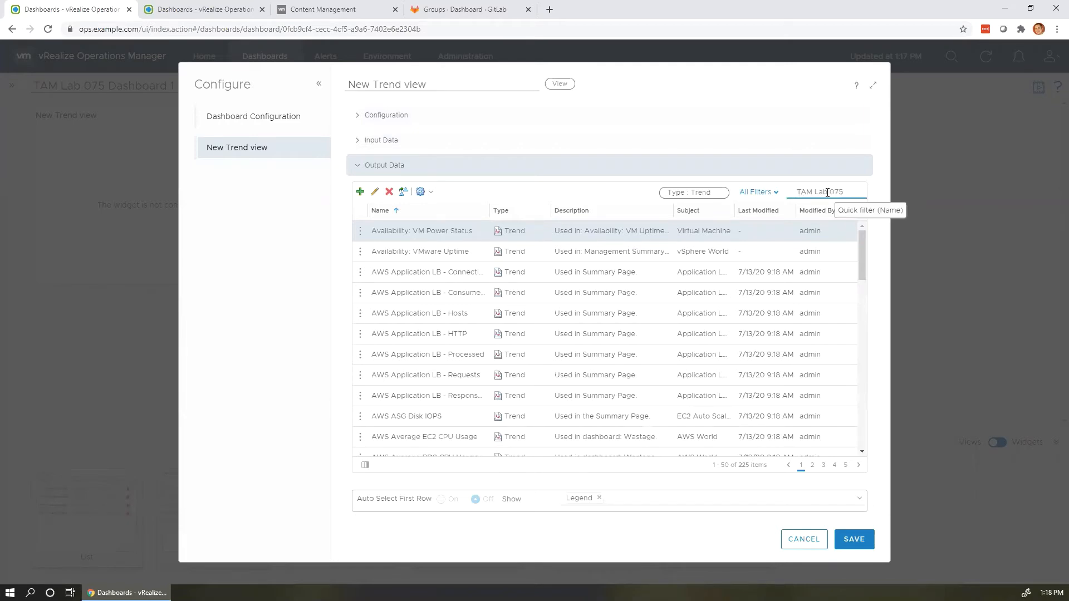
key("Return")
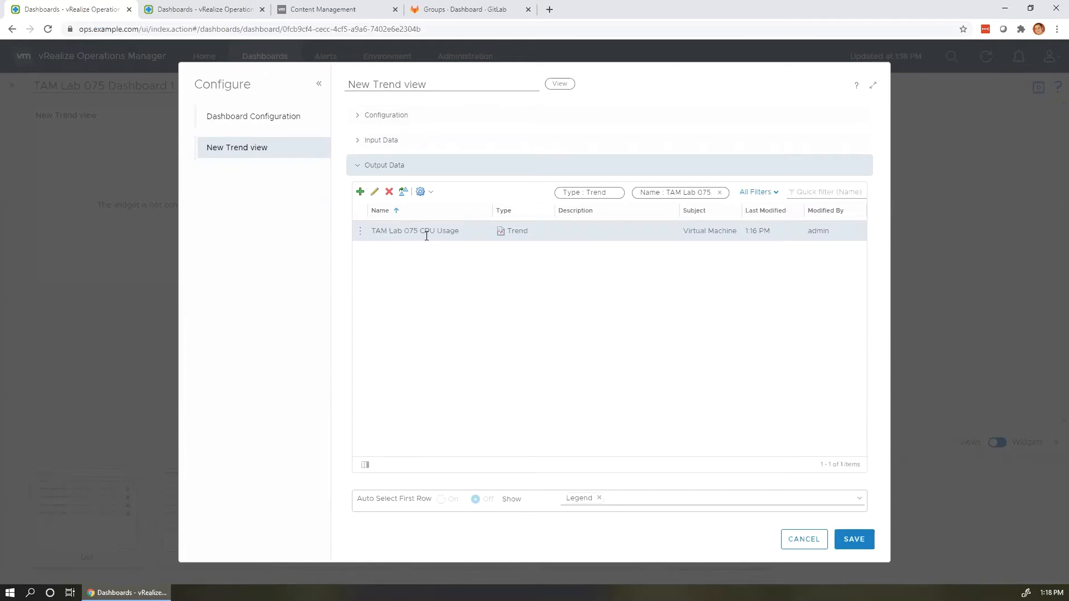
left_click(360, 231)
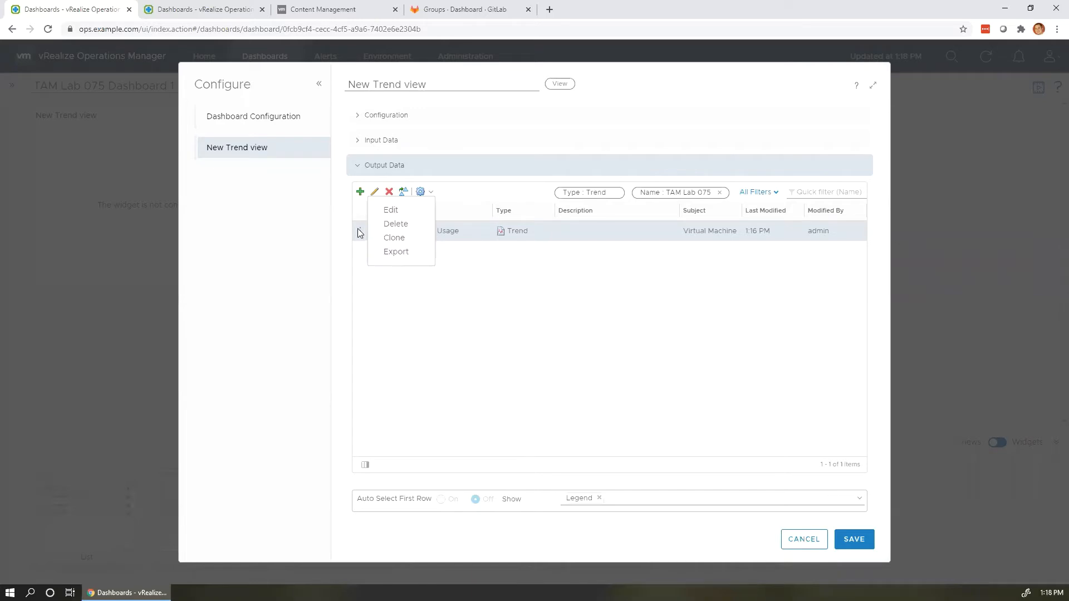
left_click(557, 235)
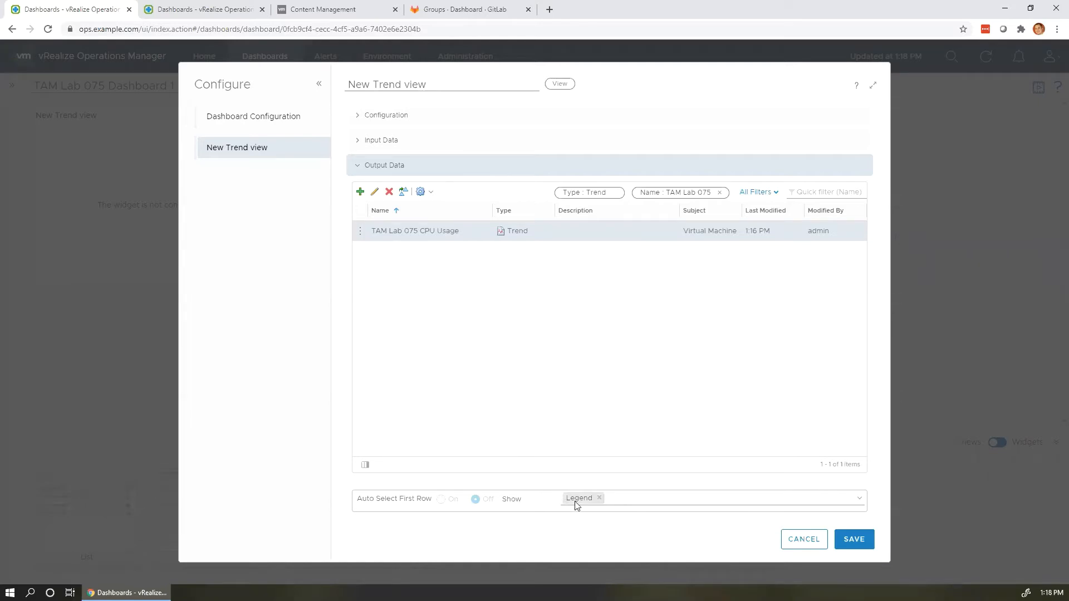
left_click(608, 500)
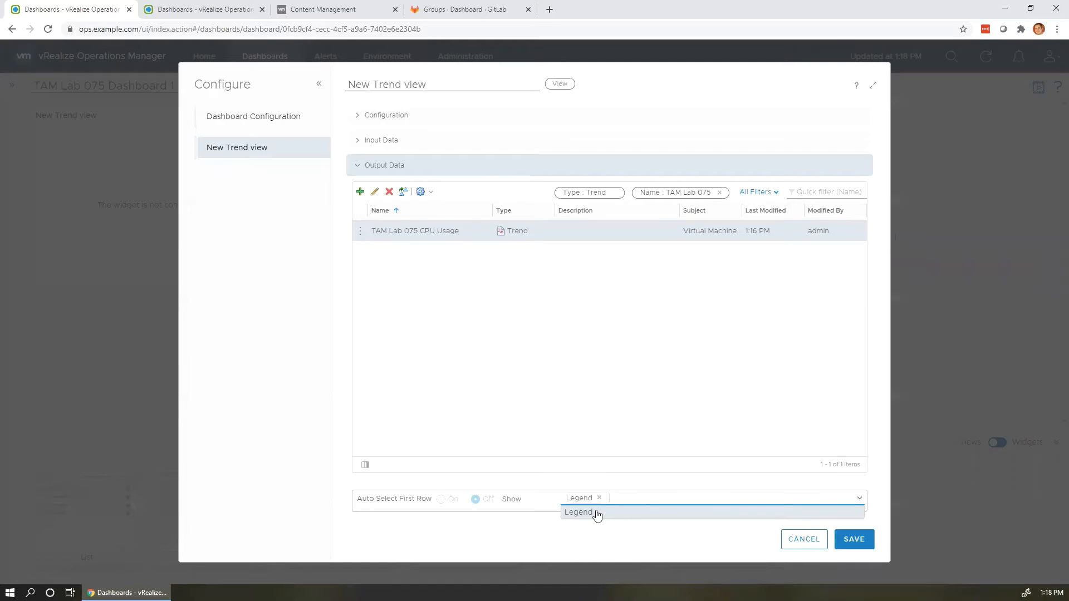
left_click(854, 539)
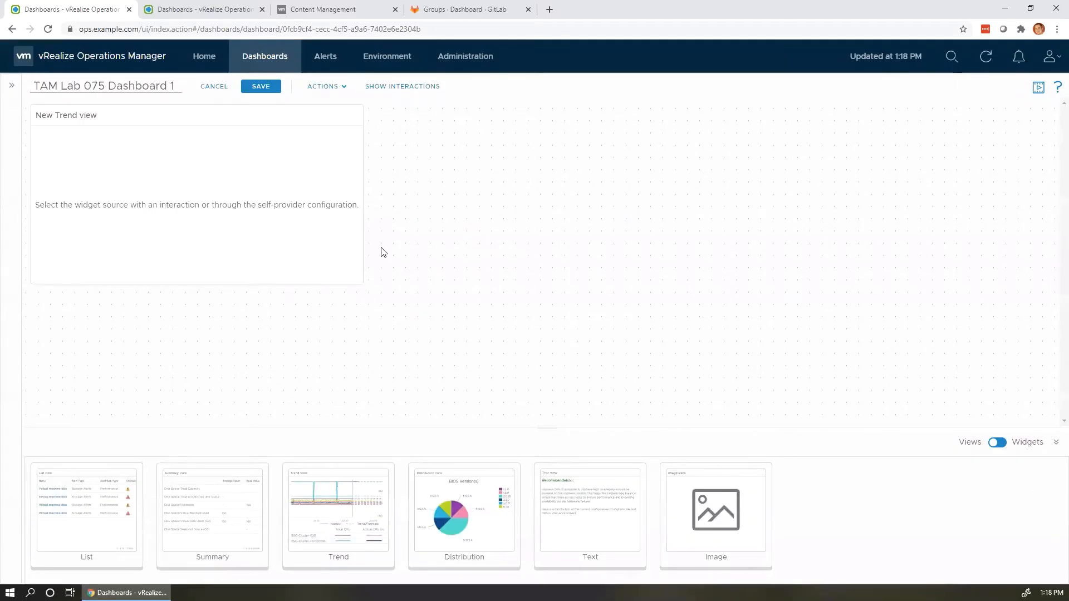
Switch to the widget library, enlarge the gallery and scroll back to its top row.
left_click(998, 443)
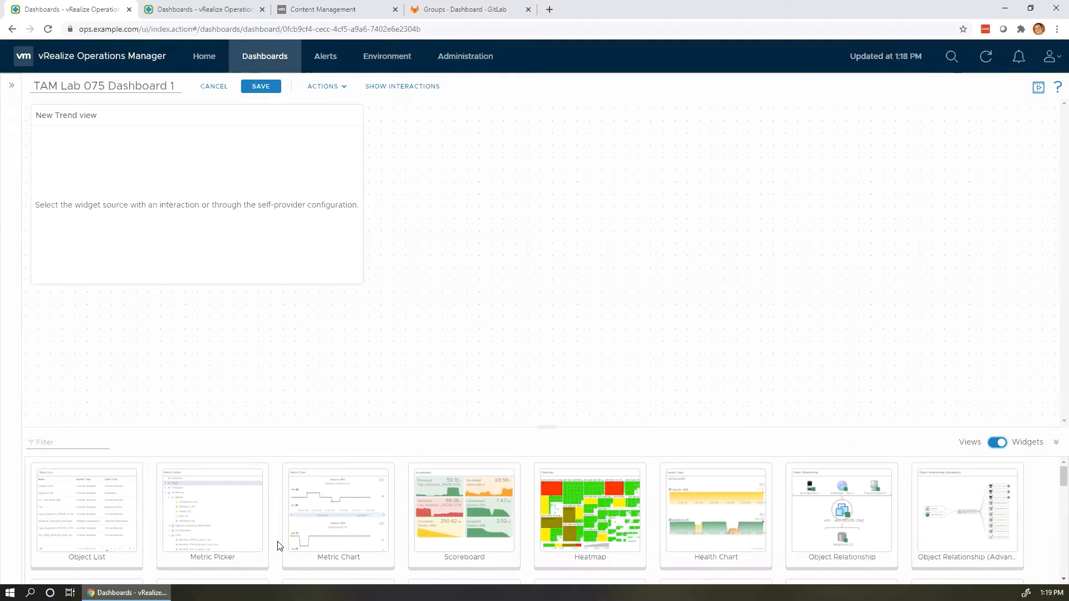
scroll(279, 545, "down", 2)
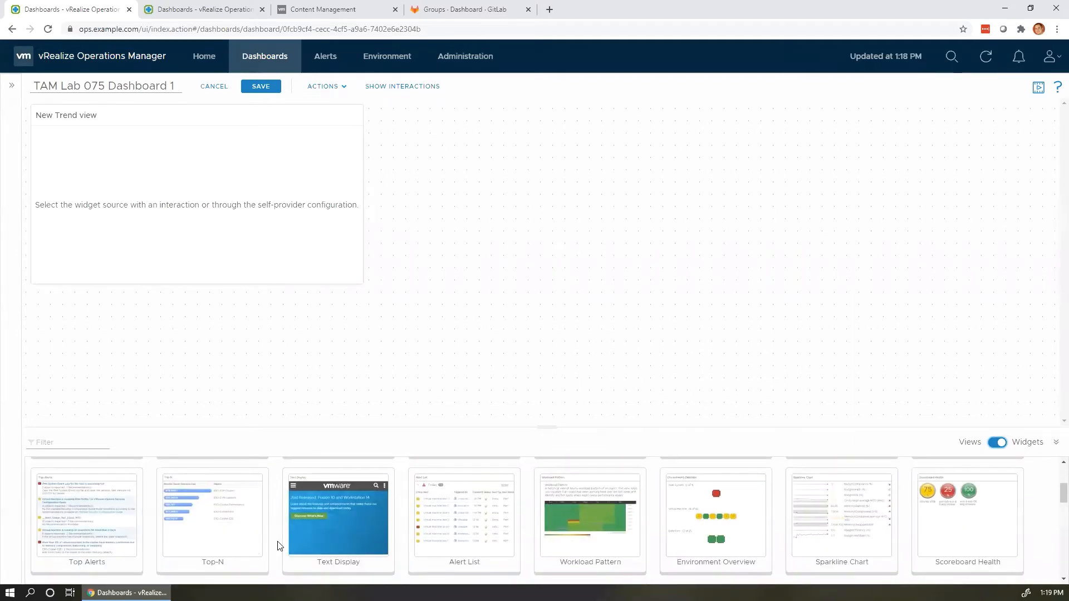
scroll(280, 546, "down", 3)
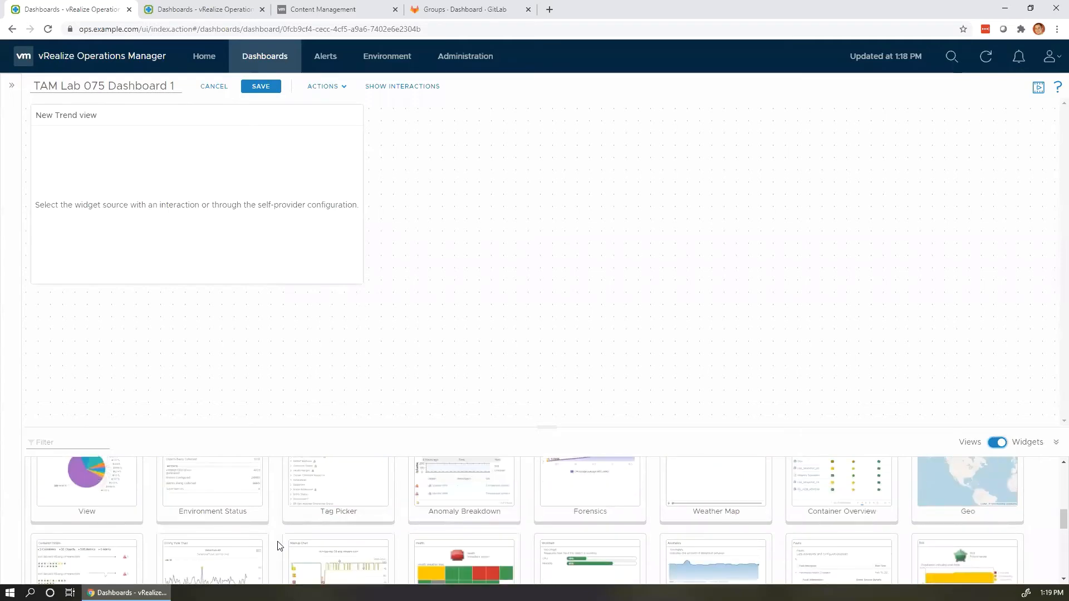
scroll(280, 545, "down", 1)
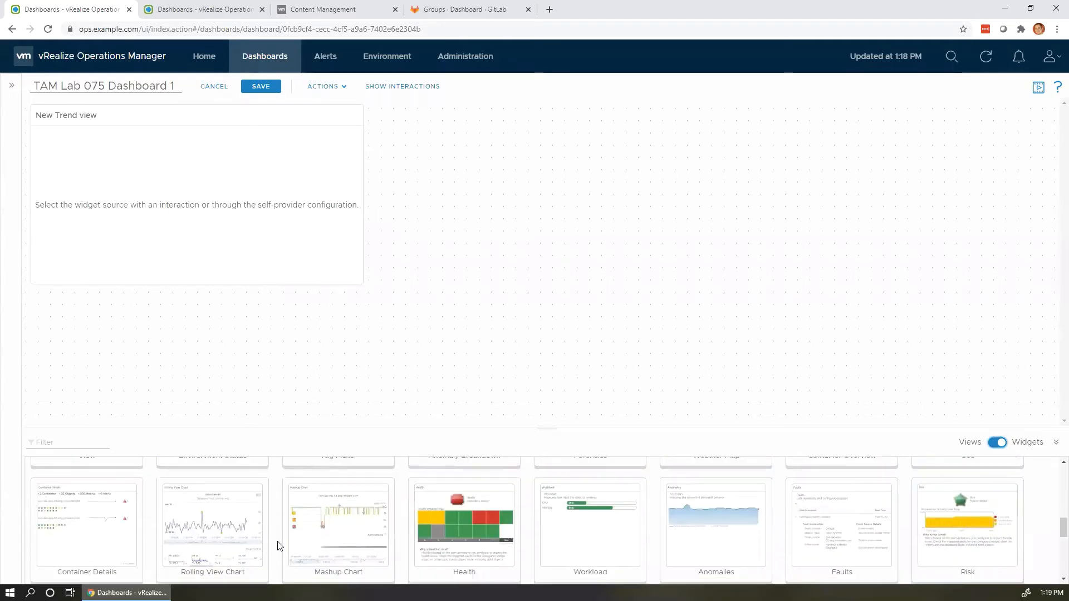
scroll(279, 546, "down", 1)
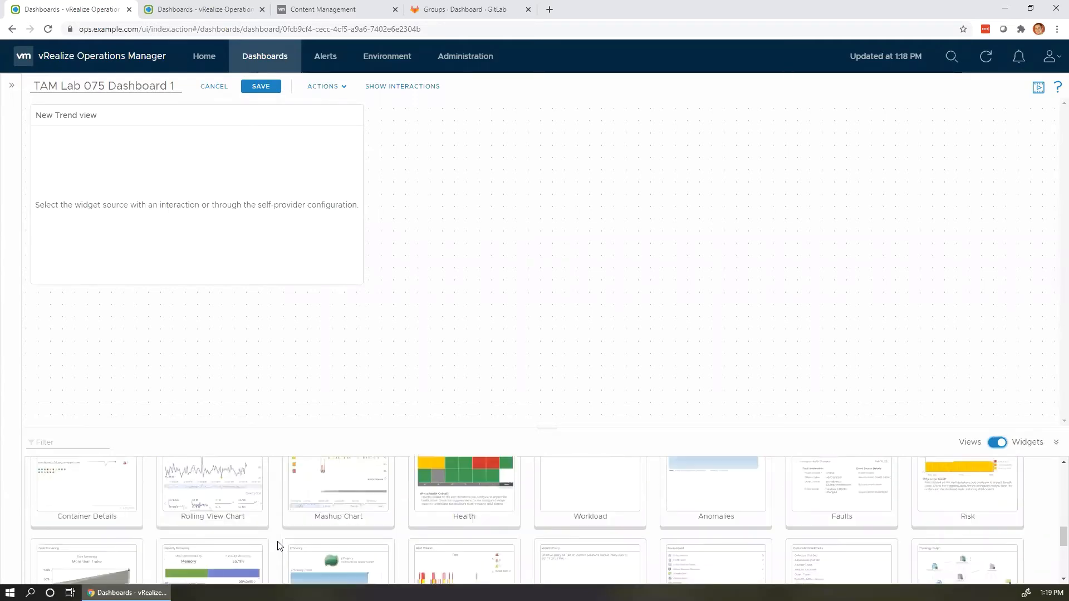
scroll(280, 546, "down", 2)
scroll(279, 546, "down", 2)
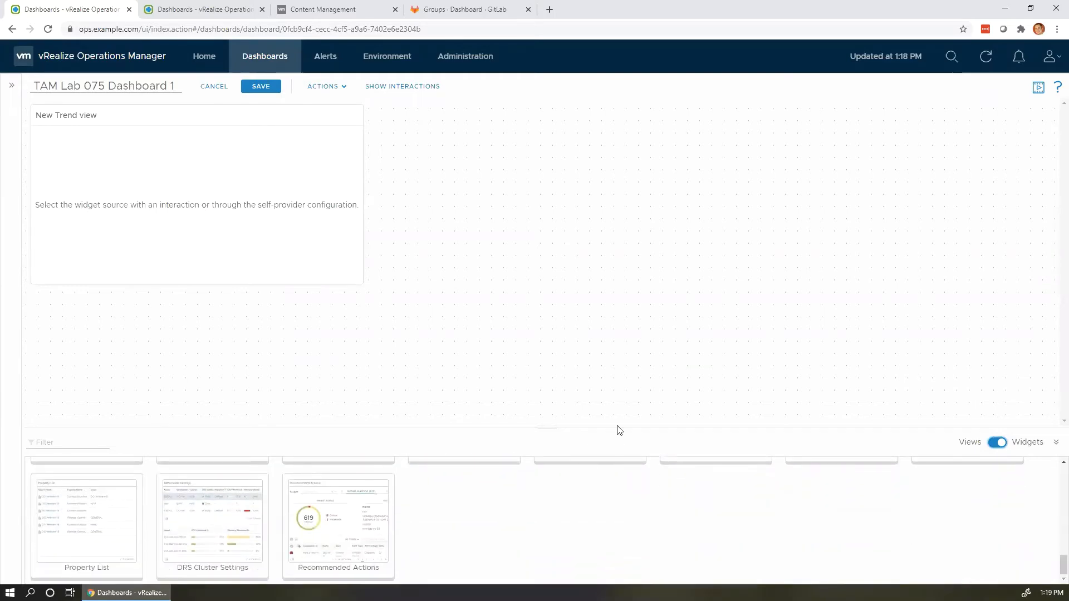
left_click_drag(611, 369, 600, 329)
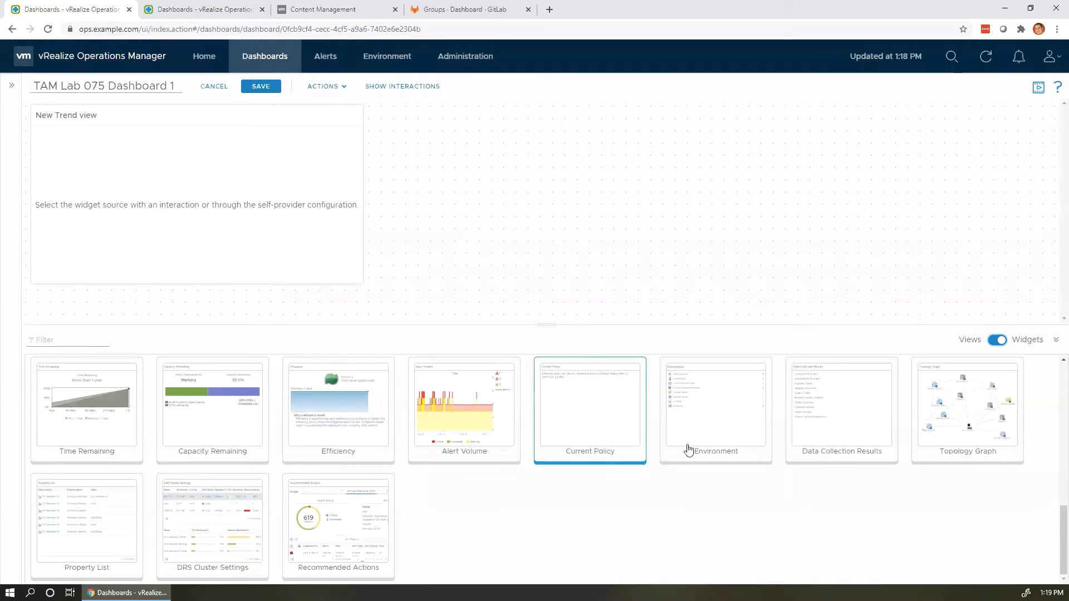
scroll(689, 450, "up", 3)
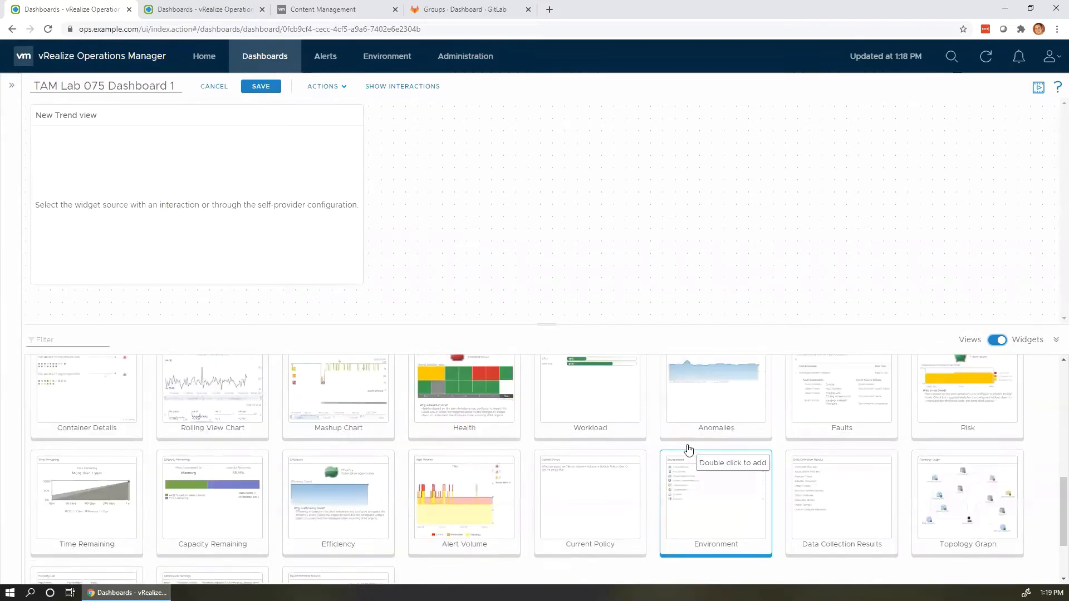
scroll(689, 450, "up", 3)
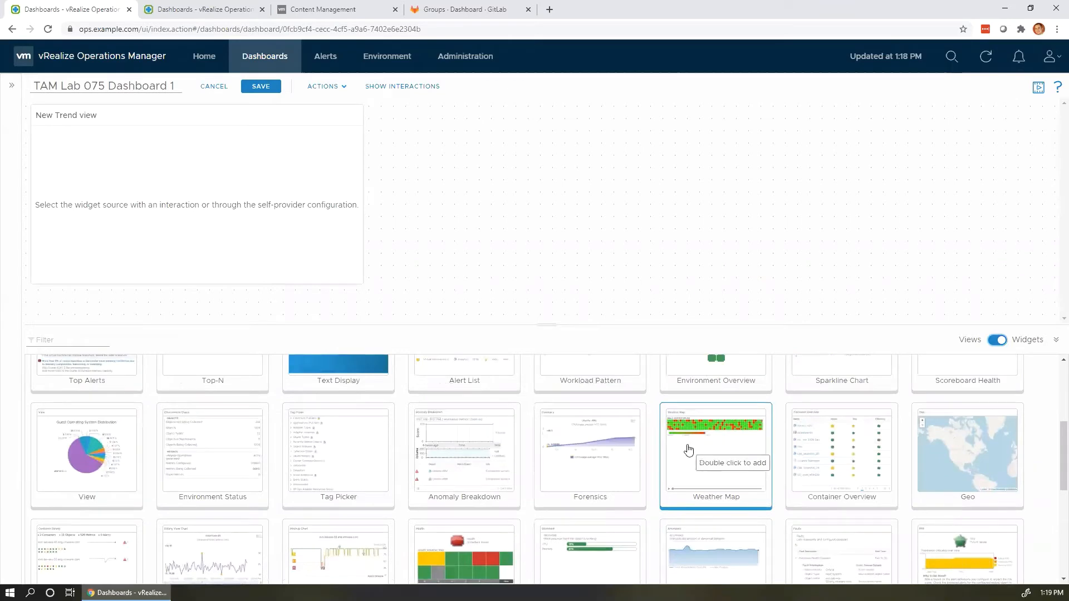
scroll(689, 449, "up", 5)
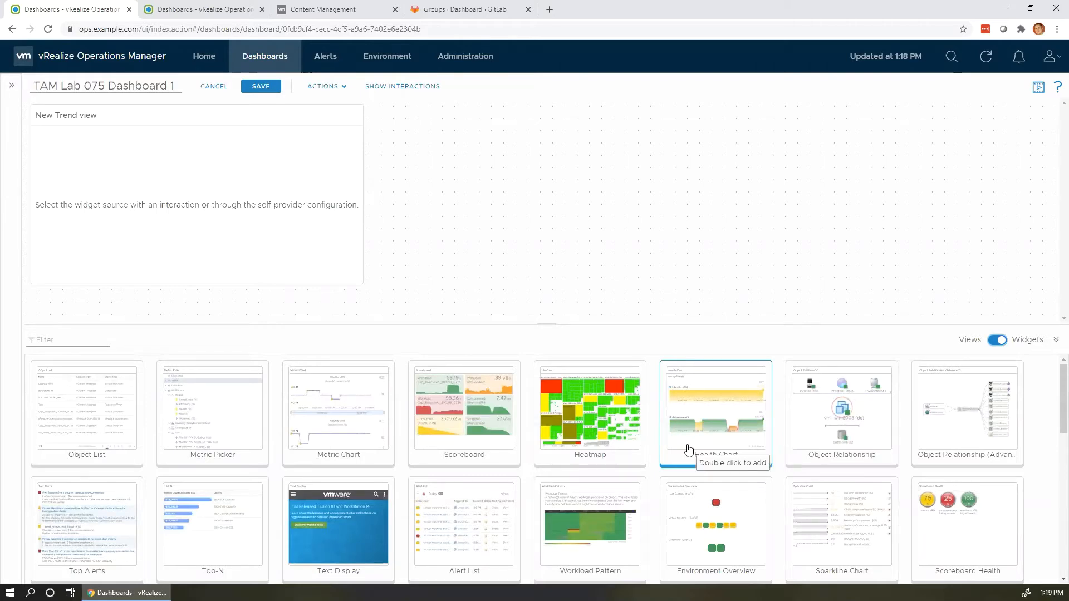
Place a Sparkline Chart widget on the dashboard and open its settings.
left_click_drag(836, 531, 484, 144)
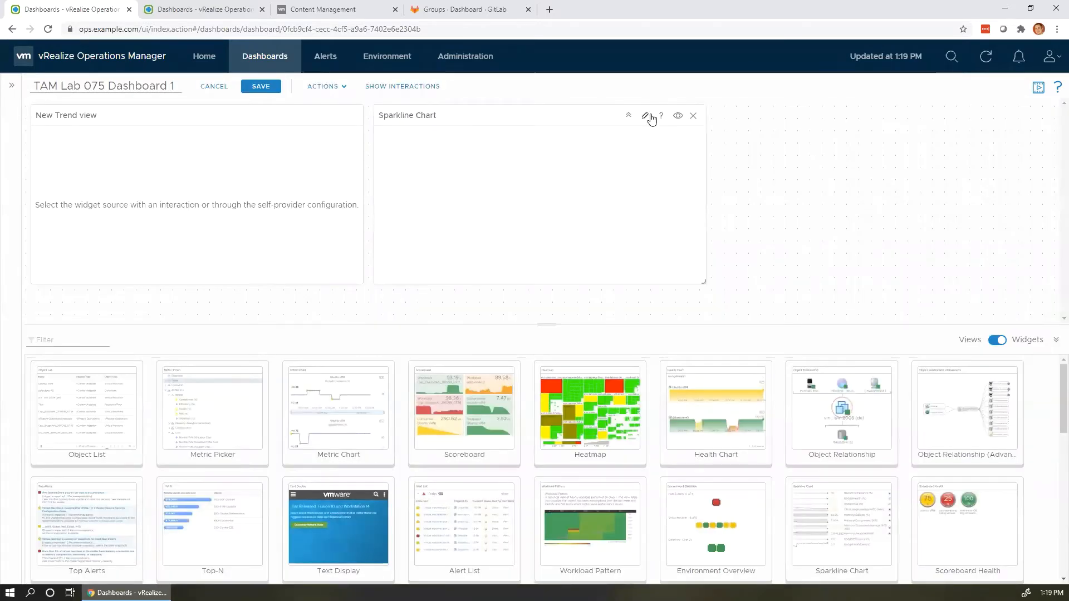
left_click(647, 115)
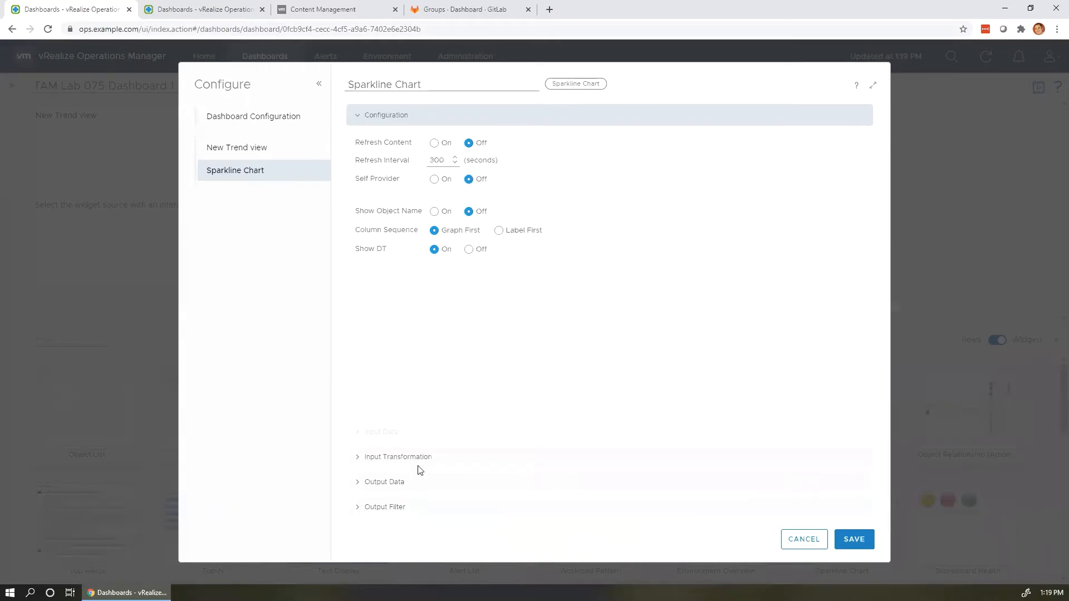
Add the Virtual Machine CPU Ready (%) metric to the Sparkline Chart's output data.
left_click(416, 482)
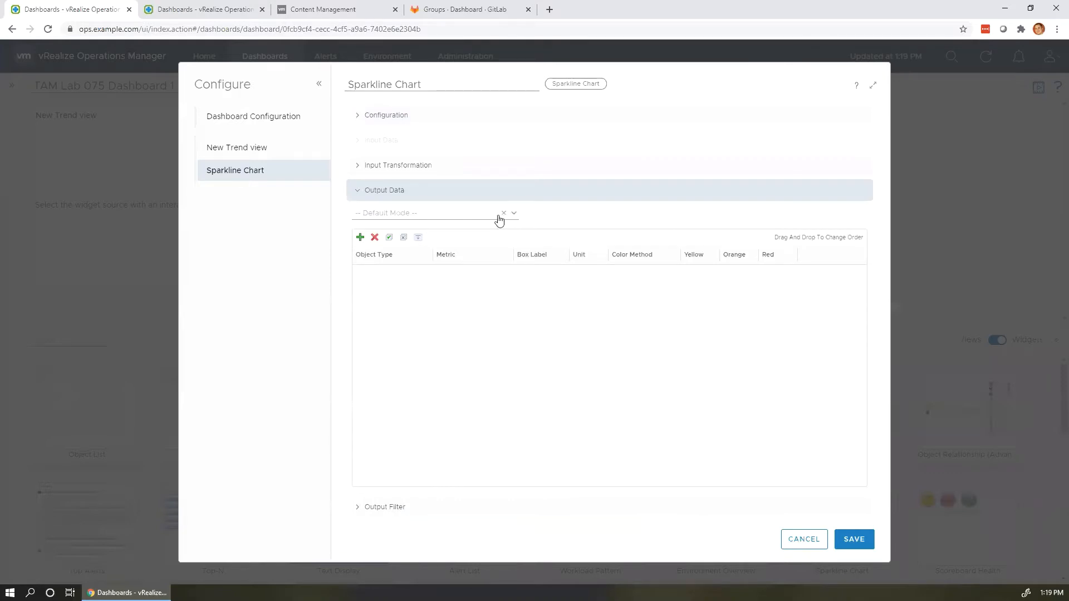
left_click(360, 237)
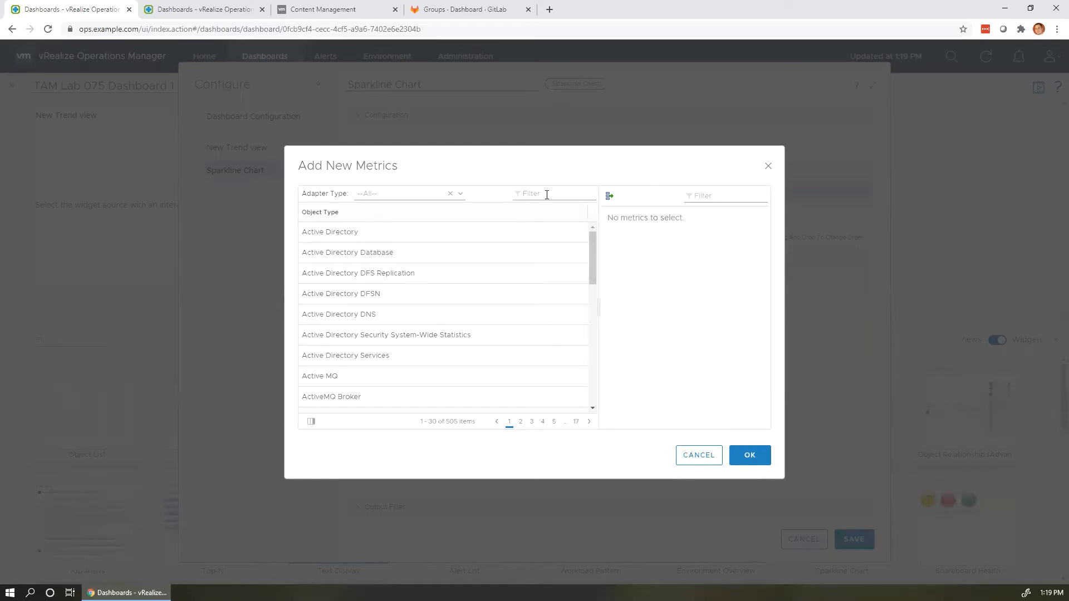
left_click(543, 195)
type("virtual ma")
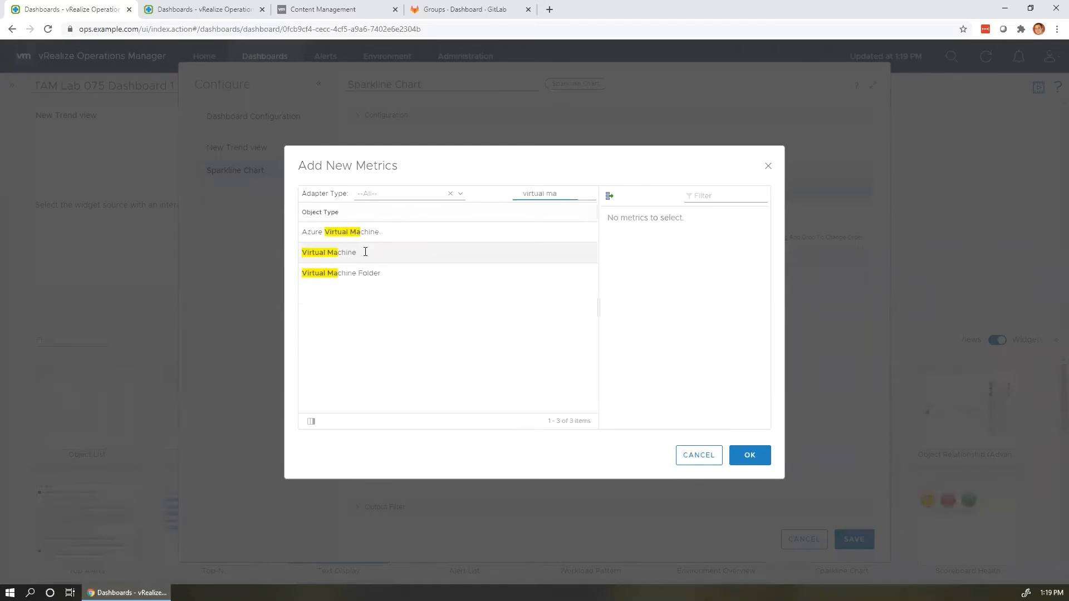
left_click(356, 254)
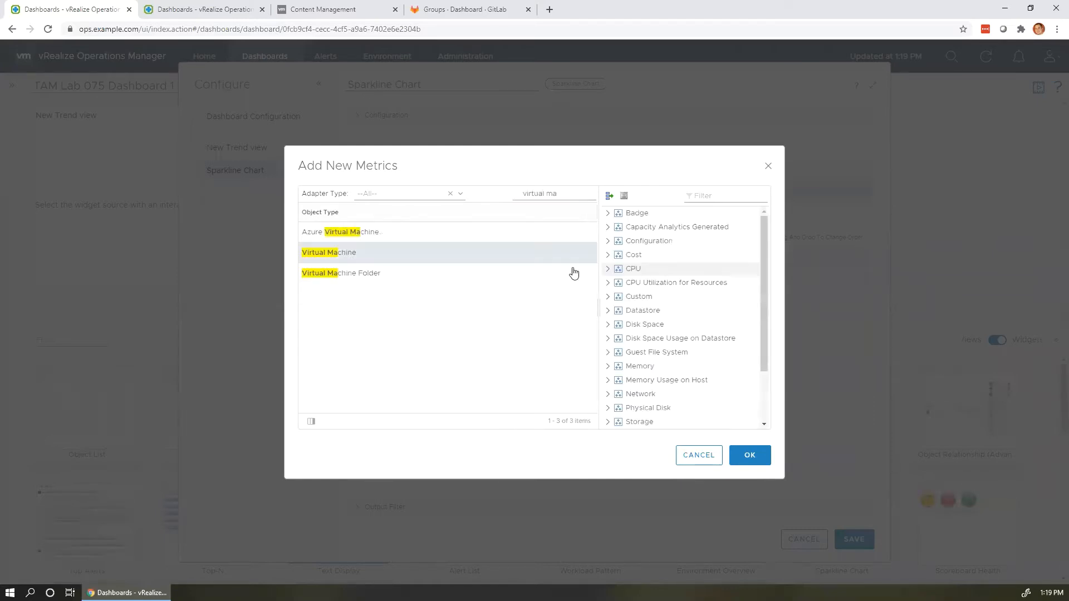
left_click(606, 269)
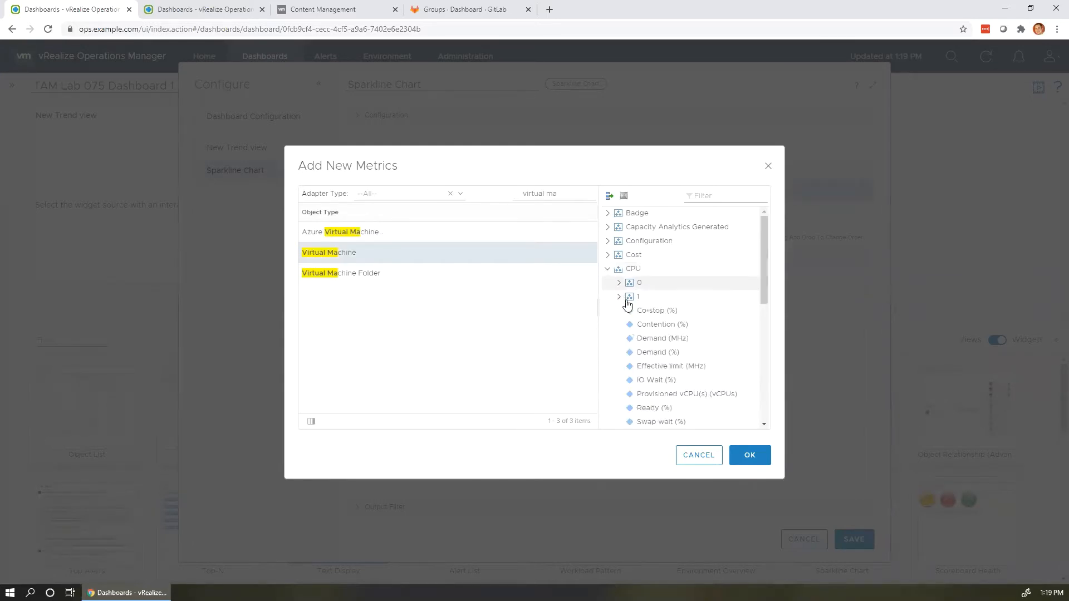
scroll(629, 306, "down", 2)
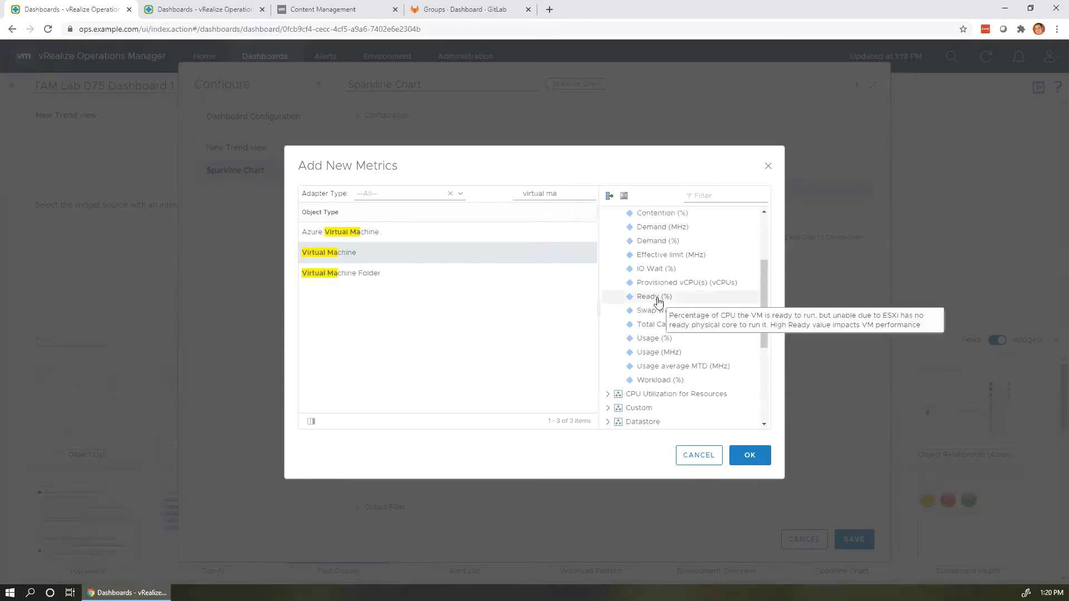
double_click(659, 303)
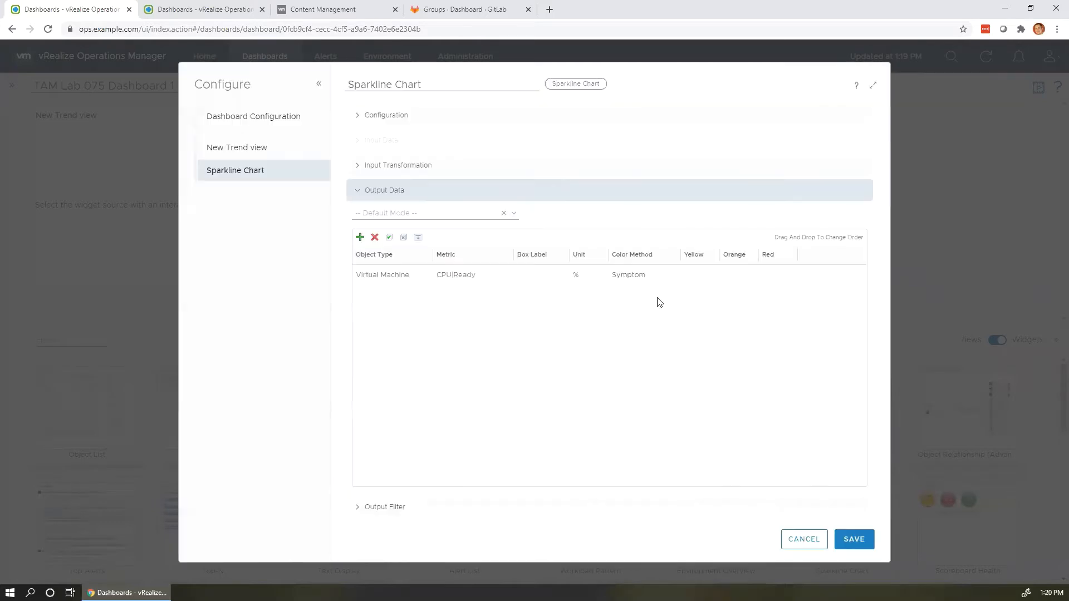
Add the Virtual Machine Memory Usage (%) metric and save the Sparkline Chart configuration.
left_click(361, 238)
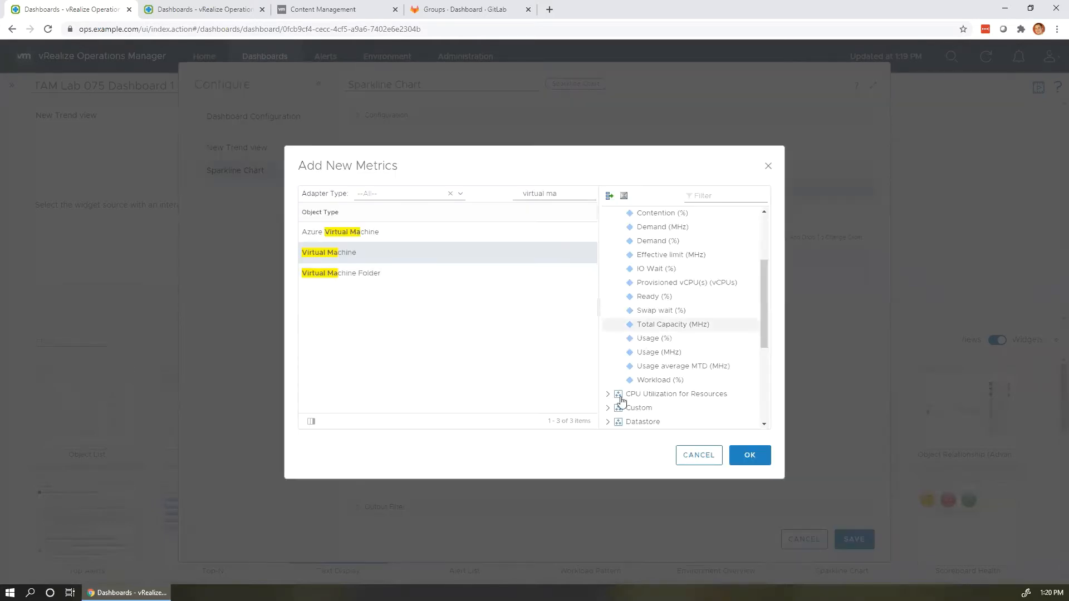
scroll(618, 389, "down", 1)
scroll(607, 362, "down", 1)
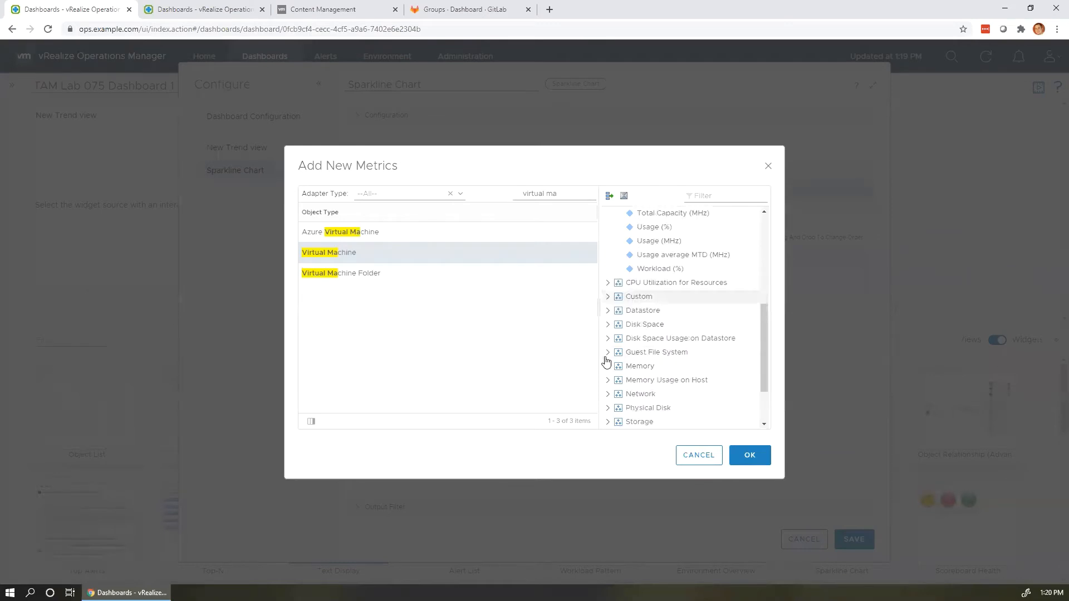
left_click(607, 367)
scroll(634, 390, "down", 3)
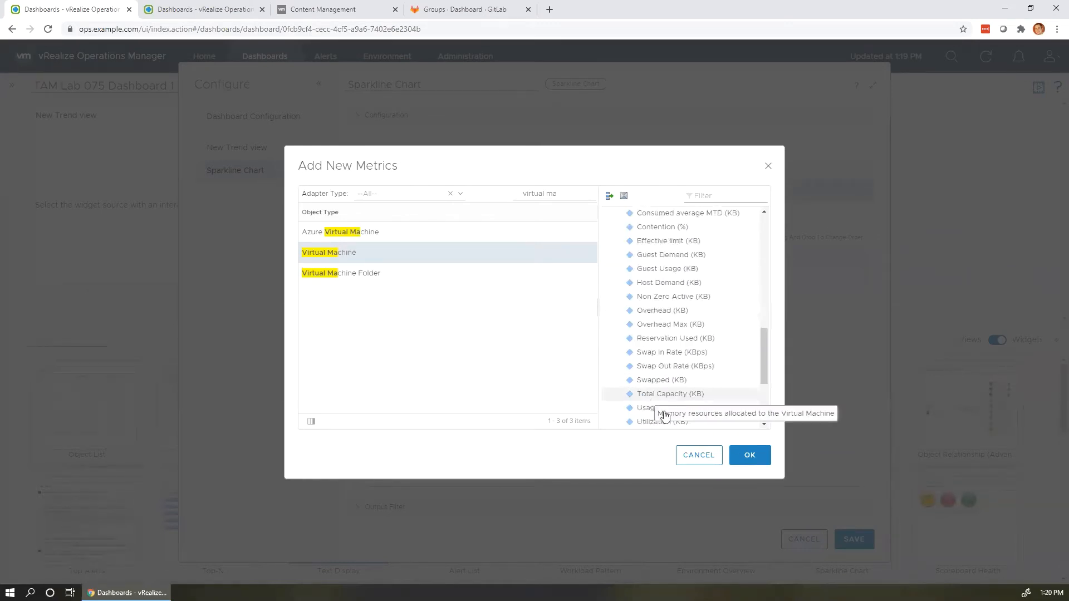
scroll(662, 414, "down", 3)
left_click(654, 352)
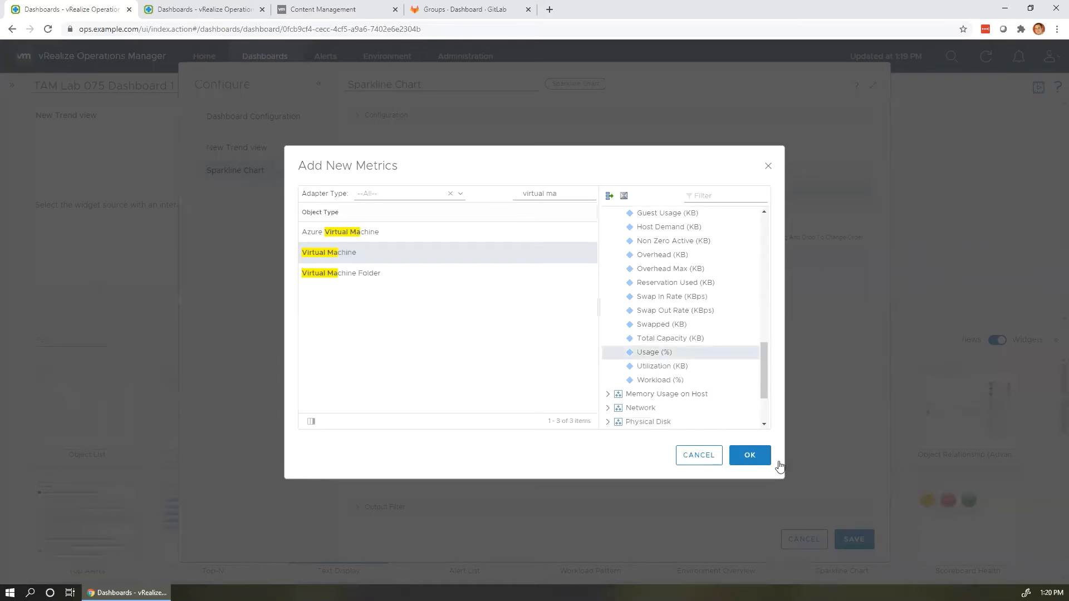
left_click(761, 453)
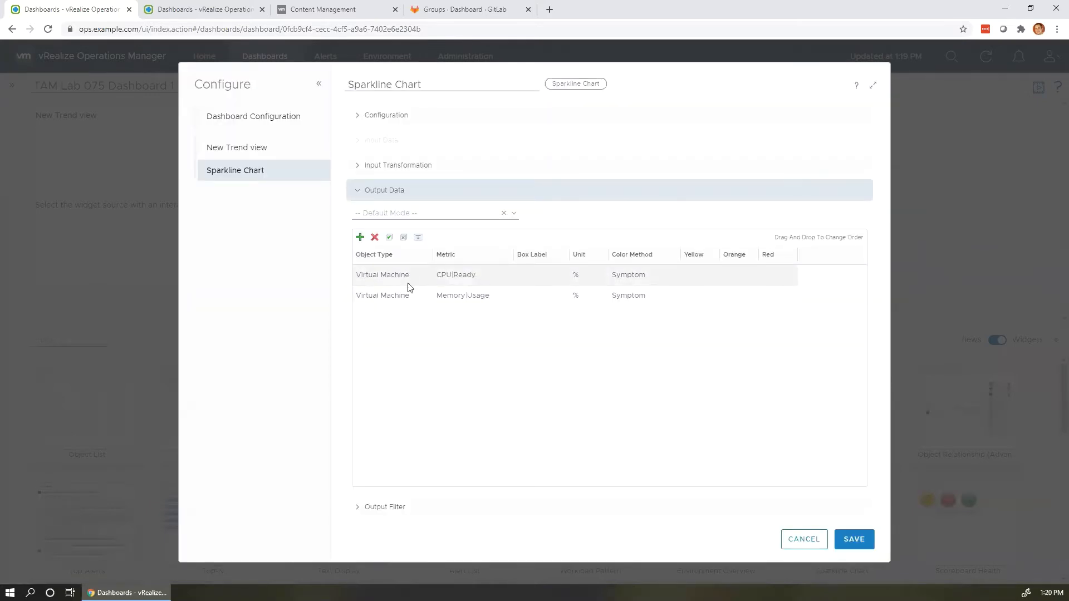
left_click(859, 542)
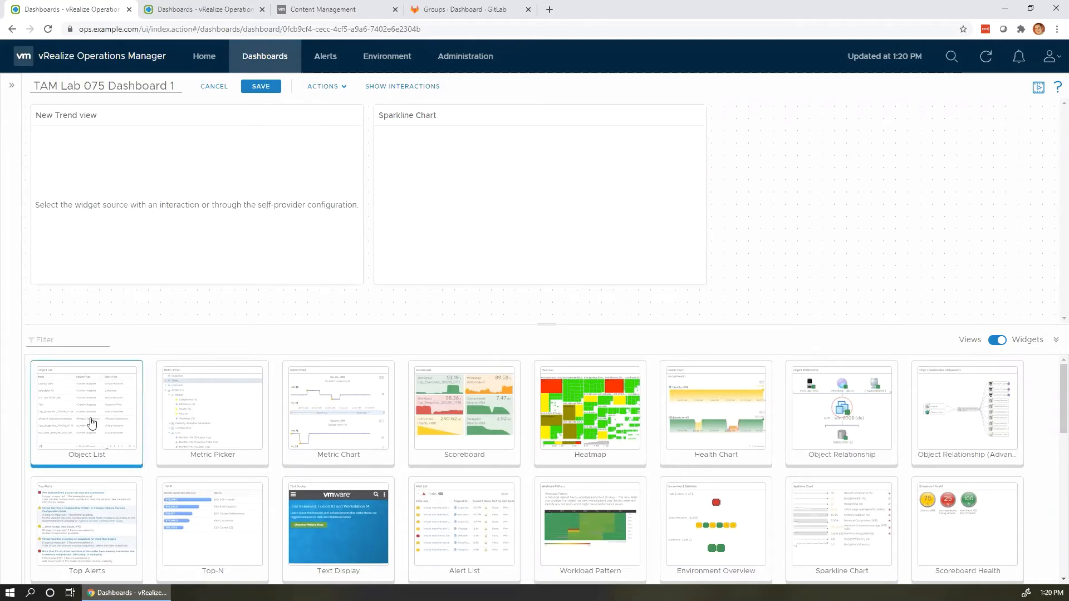
Place an Object List widget beside the Sparkline Chart and open its settings.
left_click_drag(93, 422, 797, 161)
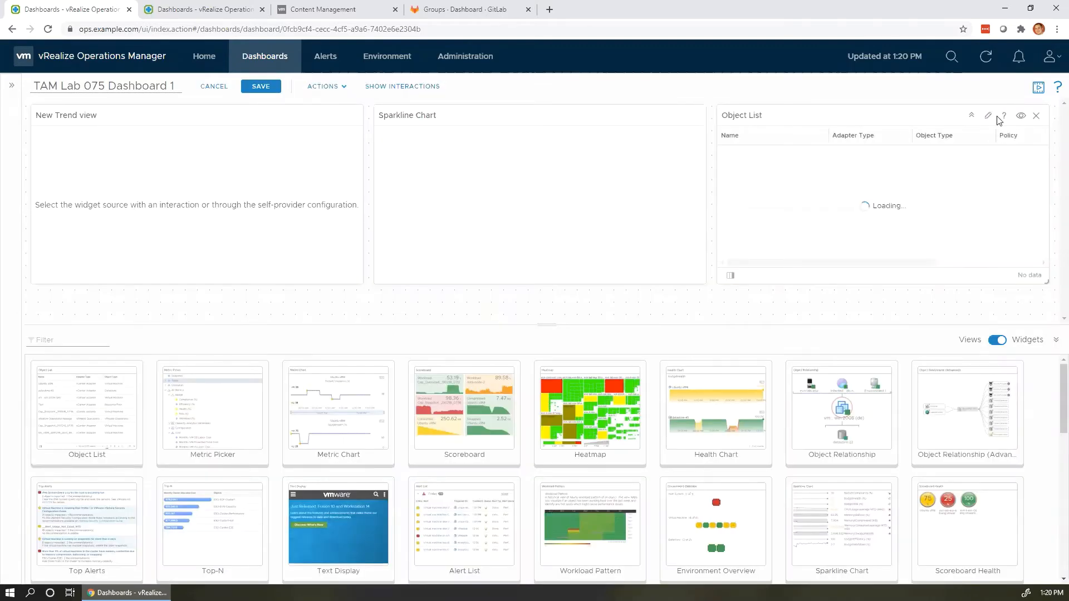
left_click(989, 117)
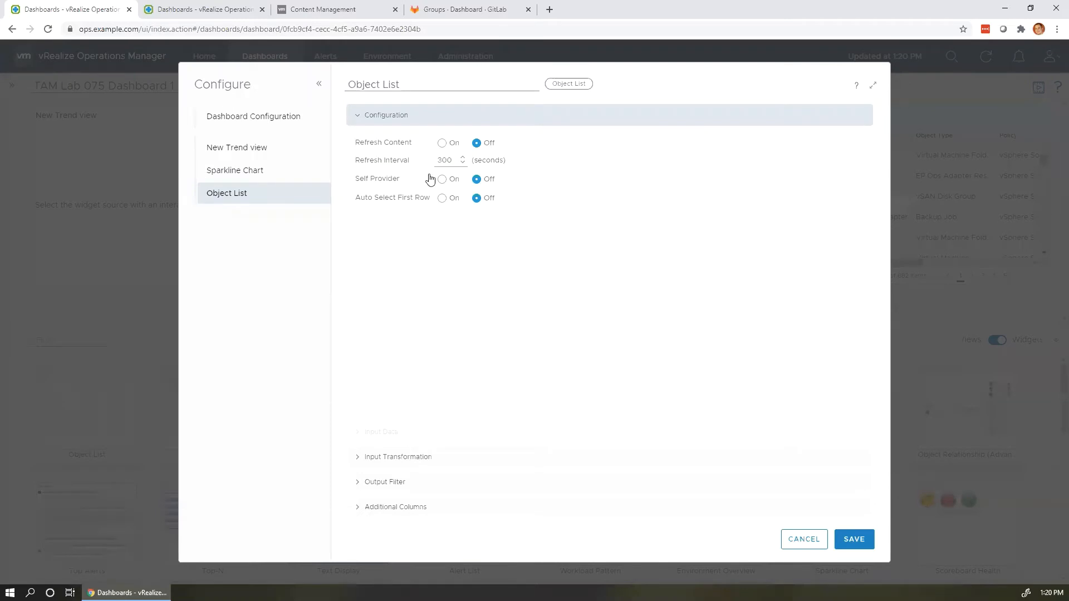
Turn Self Provider On for the Object List and expand its Input Data and Output Filter.
left_click(431, 178)
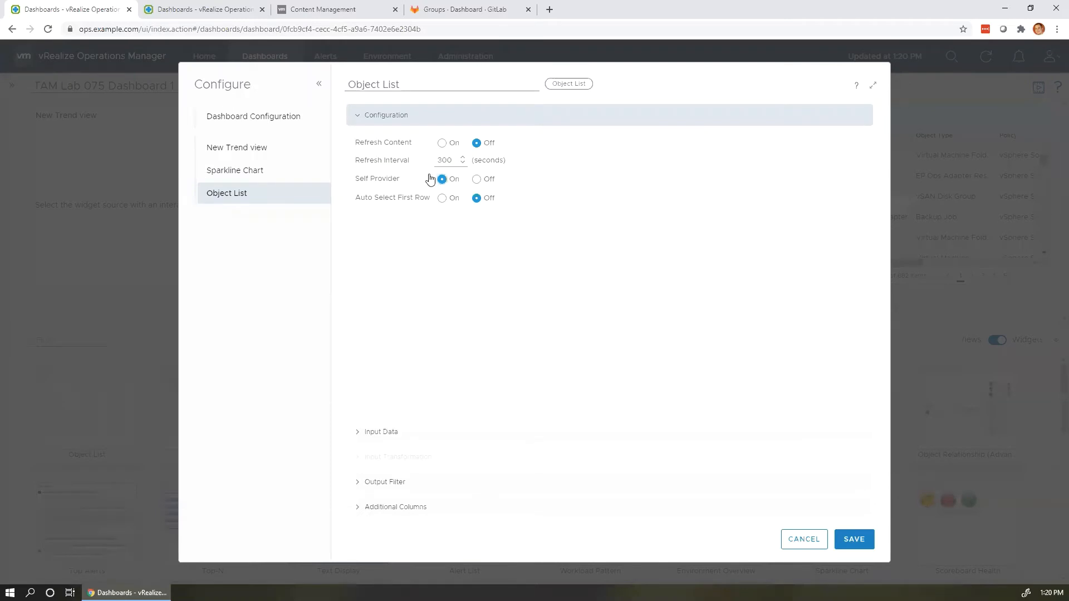
left_click(368, 434)
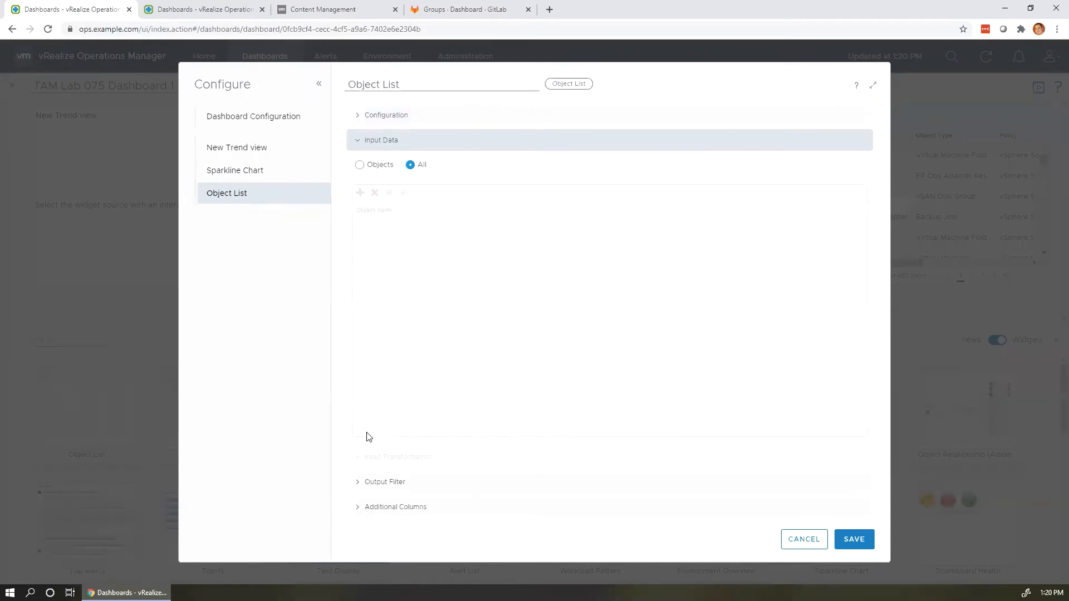
left_click(382, 482)
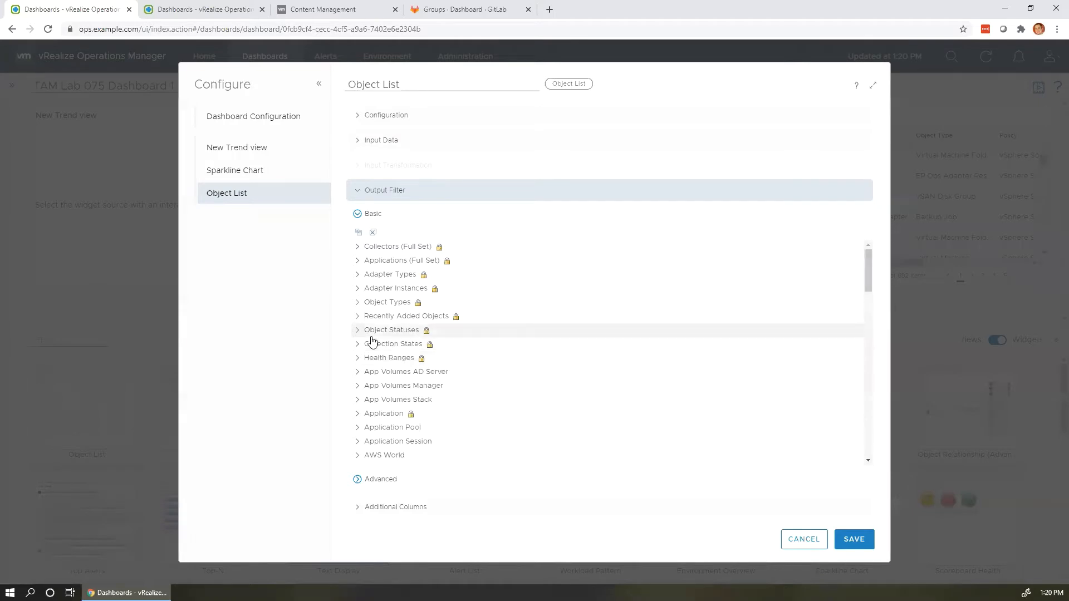
Browse the Output Filter tree, inspecting the TAM Lab 075 Group Type and vSphere World branches.
scroll(372, 341, "down", 2)
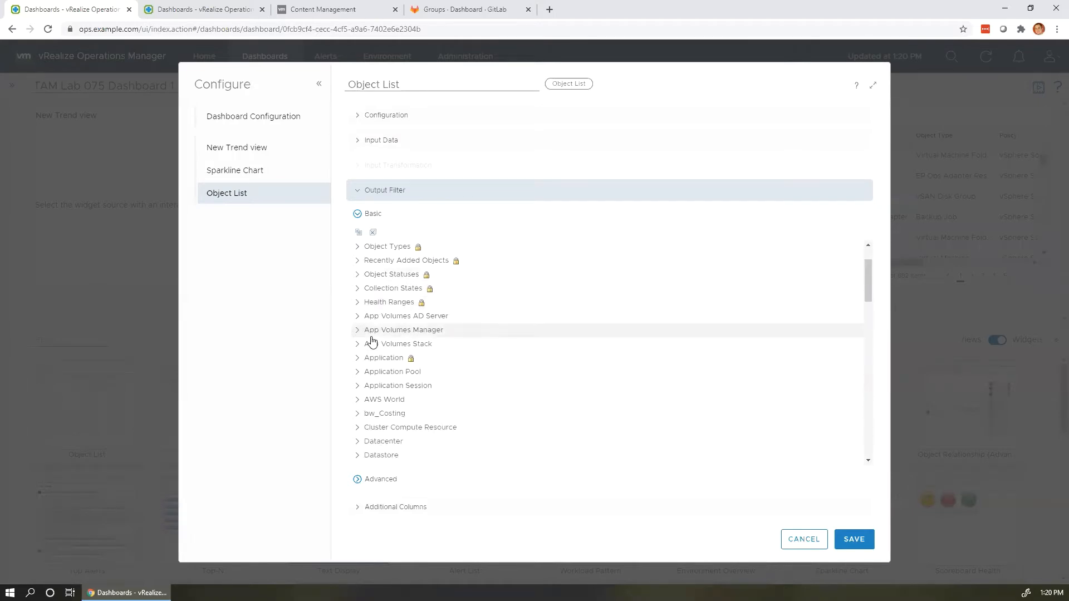
scroll(371, 340, "down", 6)
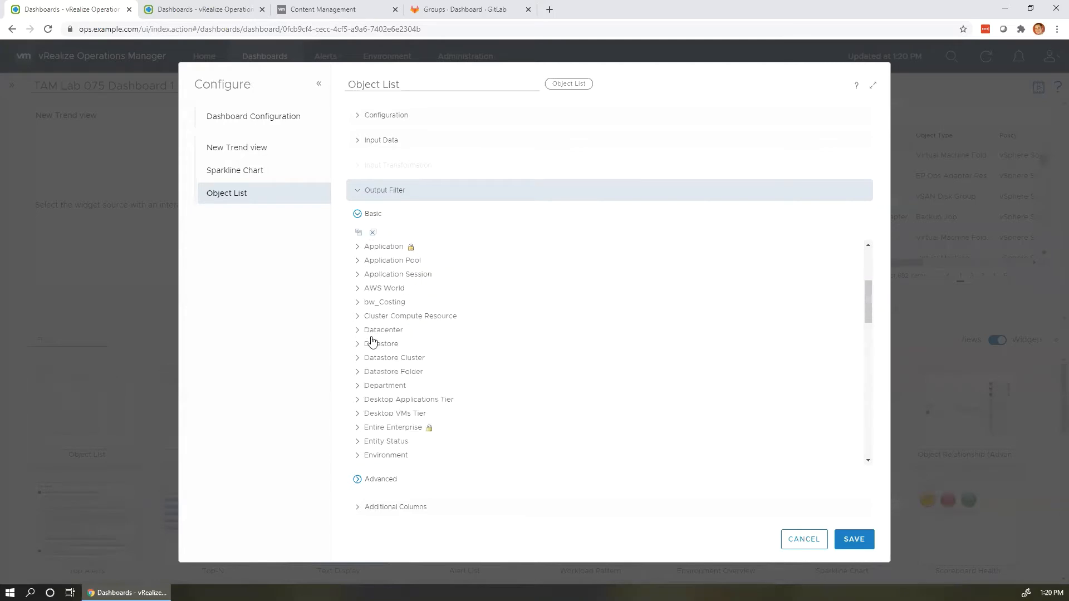
scroll(371, 341, "down", 8)
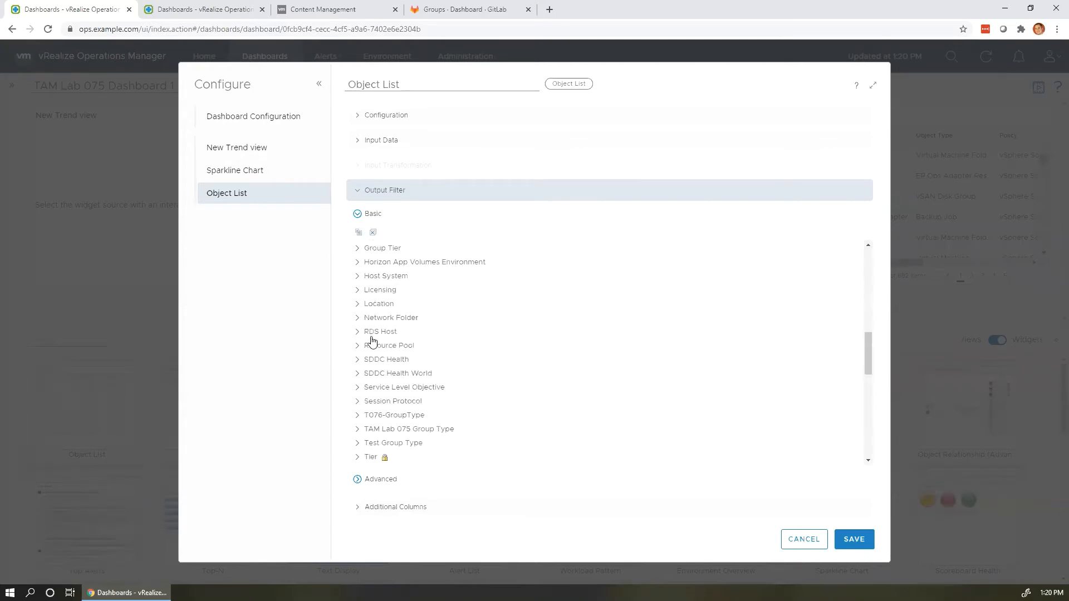
scroll(372, 340, "down", 2)
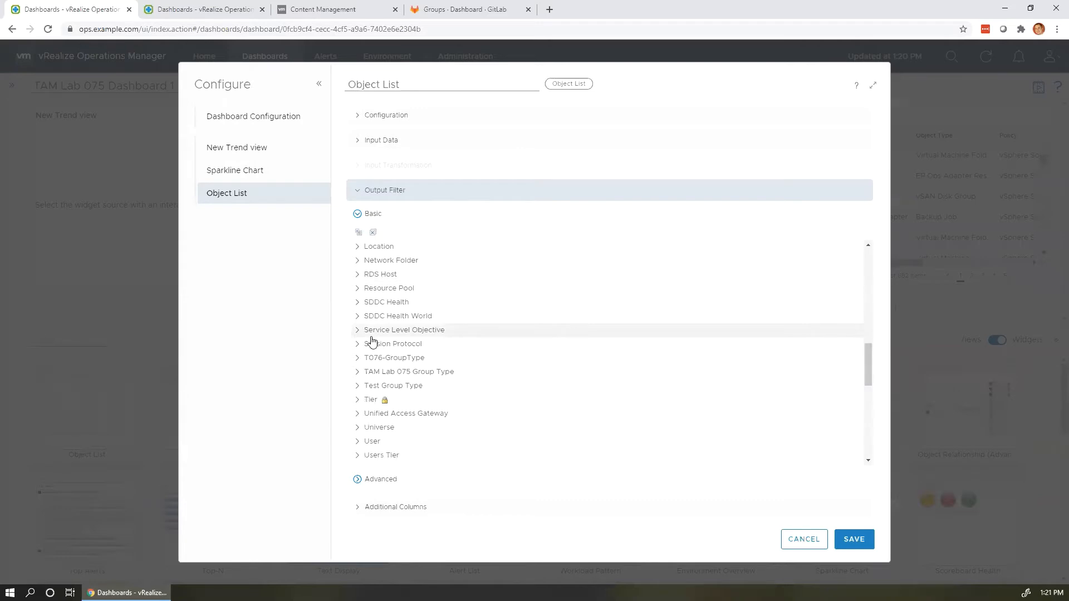
left_click(358, 373)
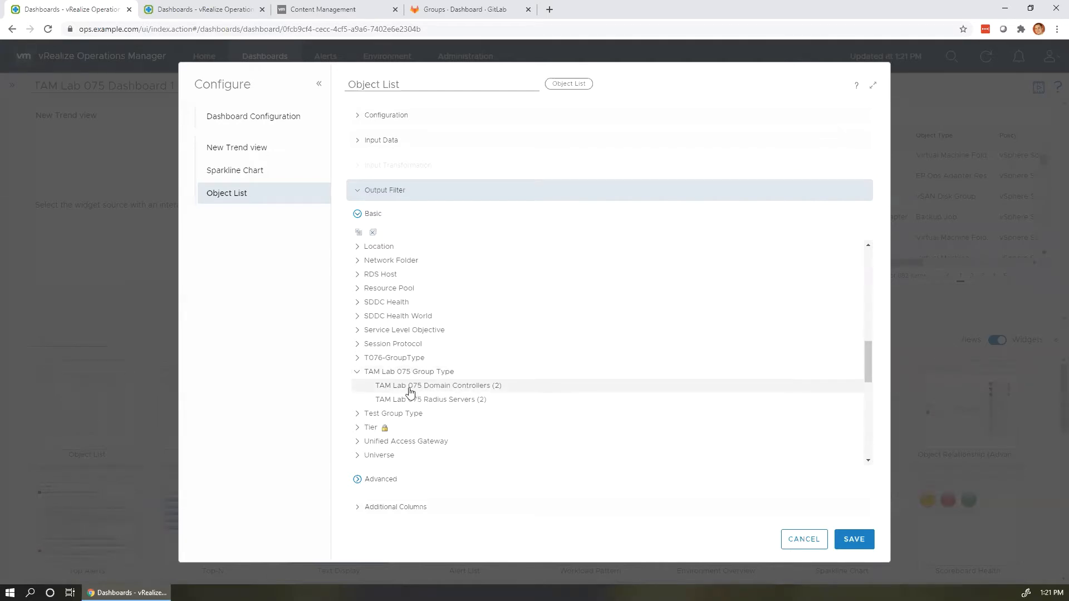
scroll(411, 393, "up", 1)
scroll(410, 392, "up", 1)
scroll(411, 392, "up", 5)
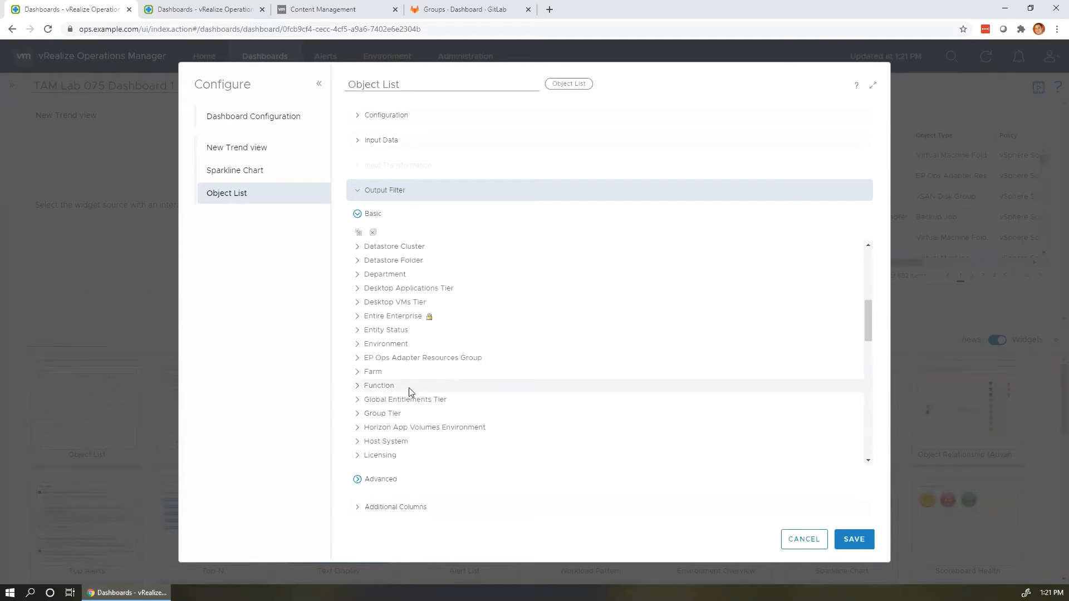
scroll(410, 392, "up", 3)
scroll(410, 392, "up", 3)
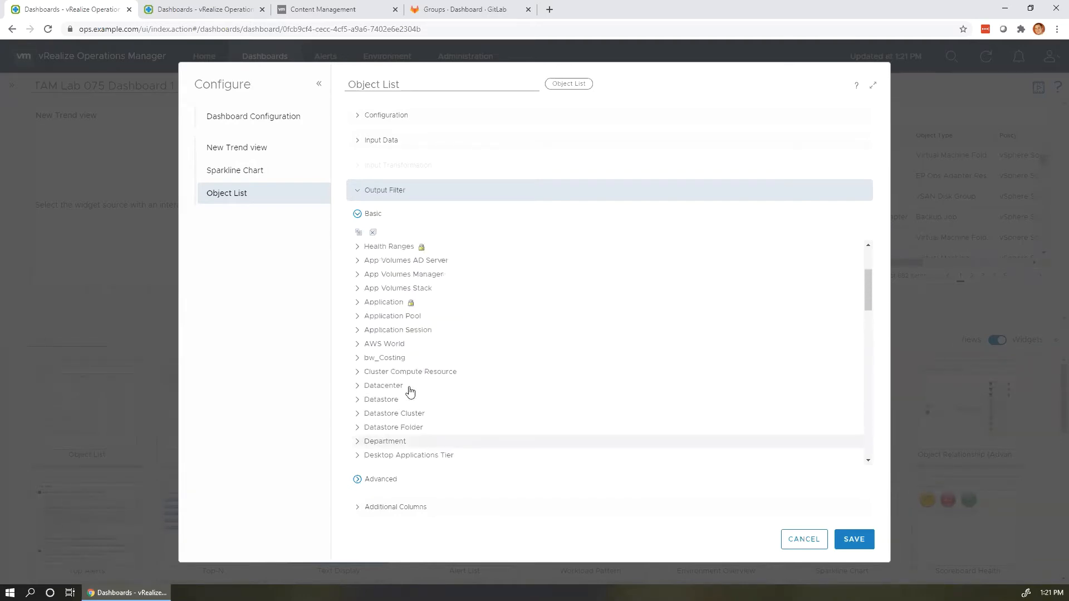
scroll(410, 392, "up", 3)
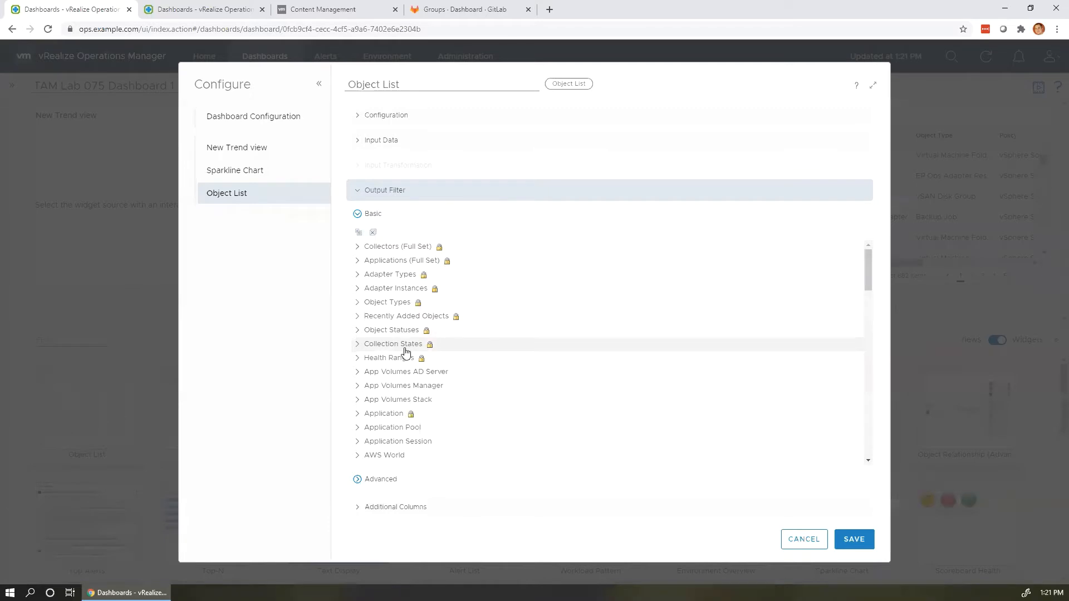
scroll(405, 354, "down", 1)
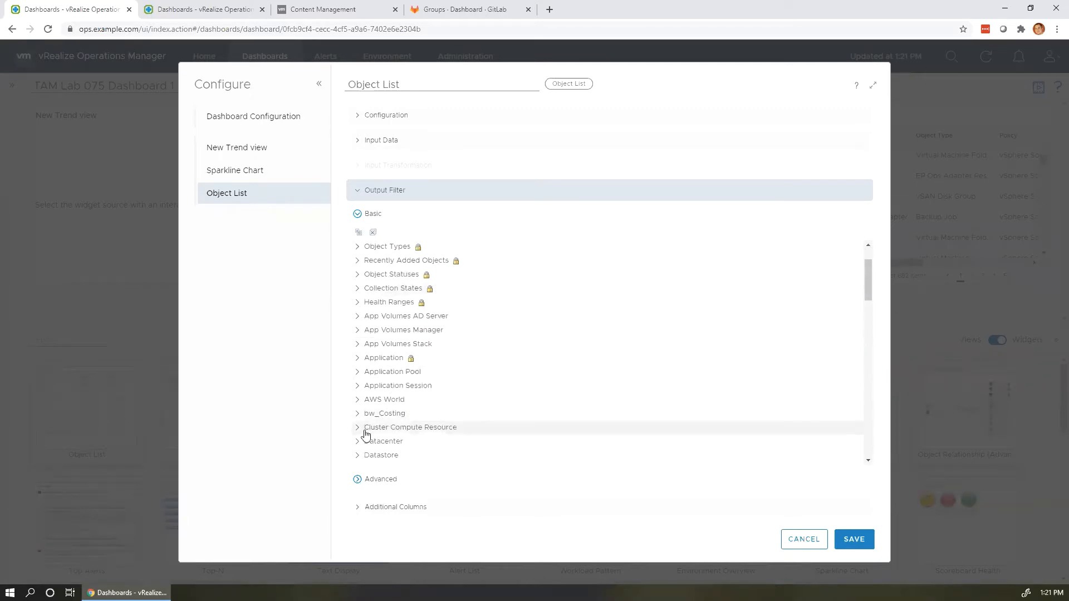
scroll(358, 437, "down", 2)
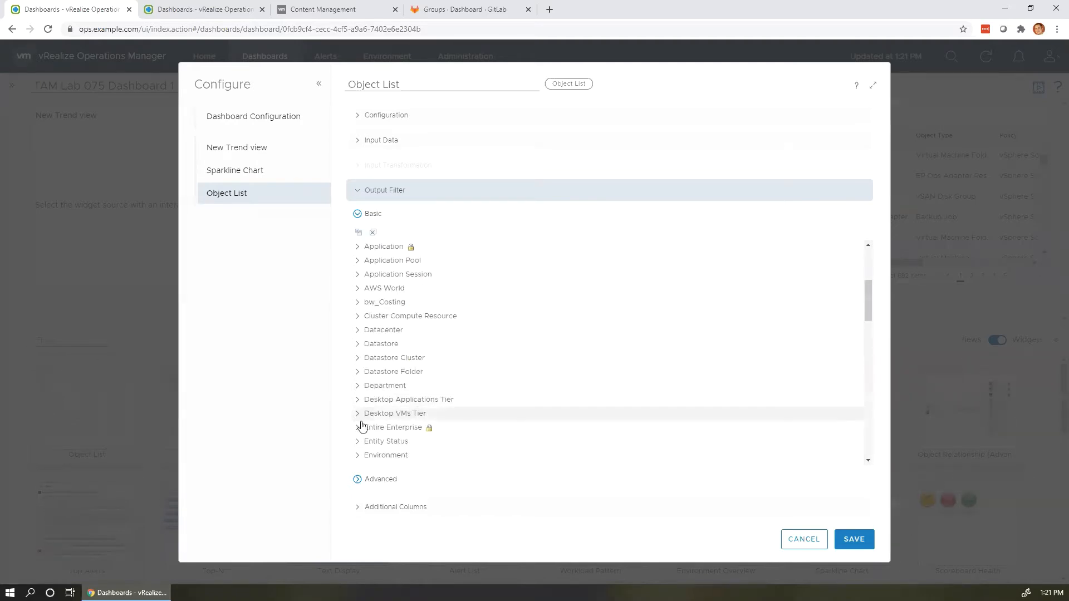
scroll(360, 429, "down", 2)
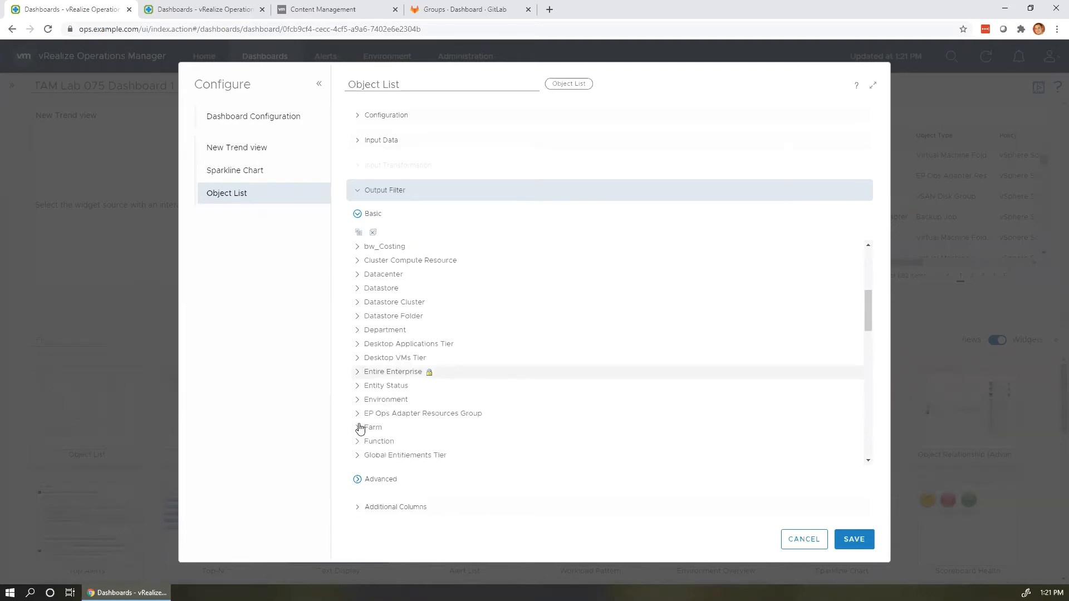
scroll(361, 429, "down", 1)
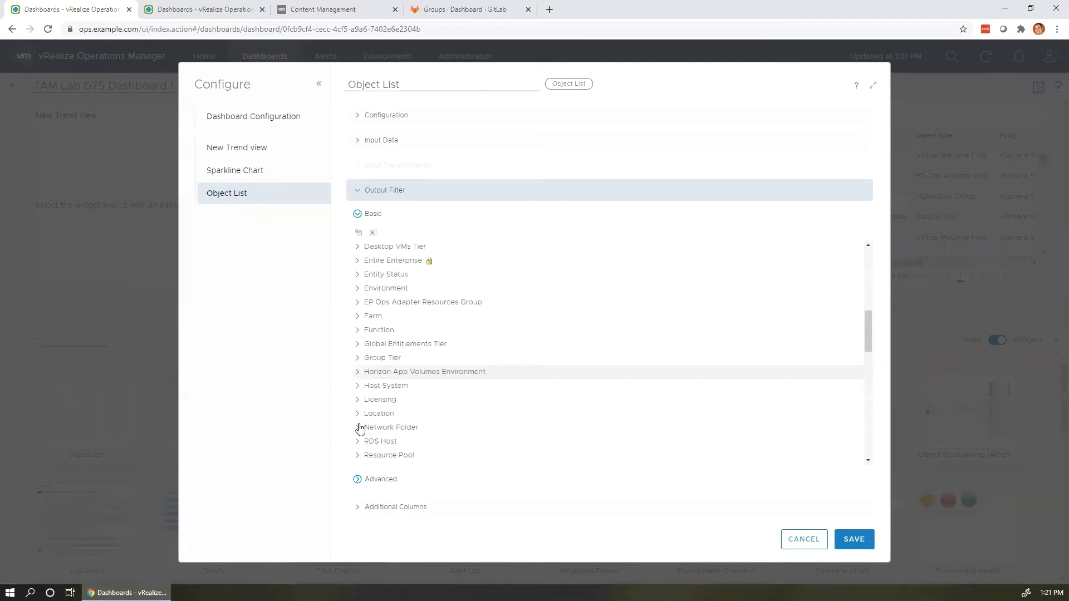
scroll(360, 428, "down", 2)
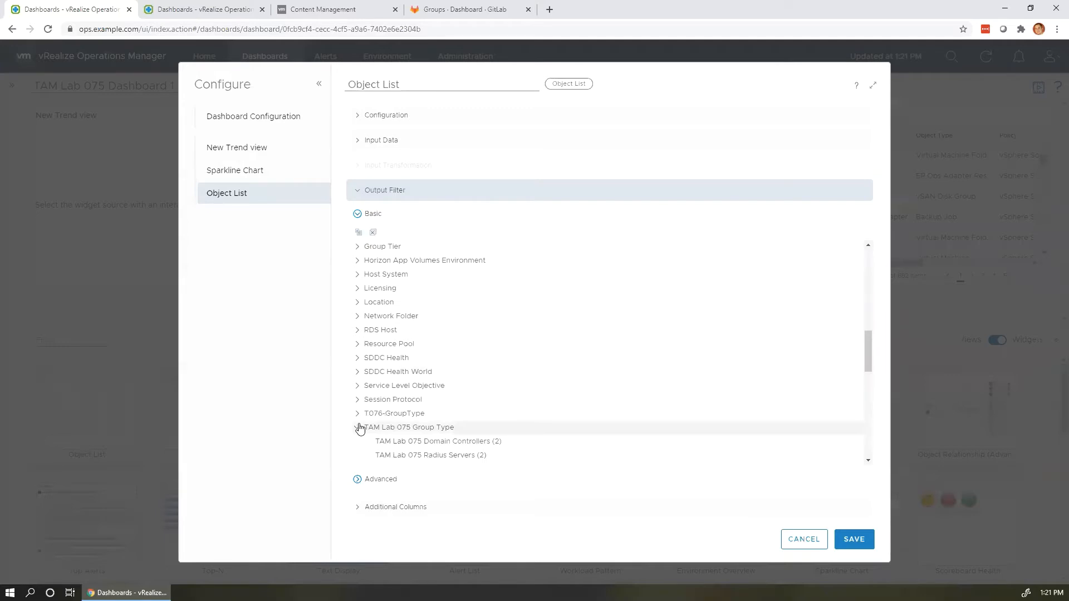
left_click(358, 428)
scroll(360, 428, "down", 1)
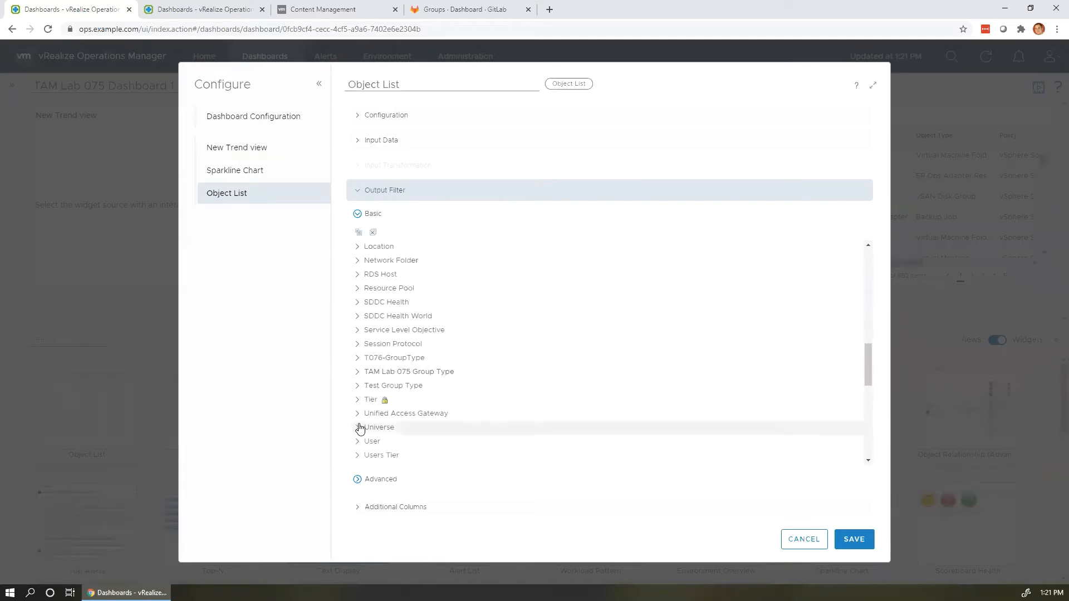
scroll(360, 429, "down", 2)
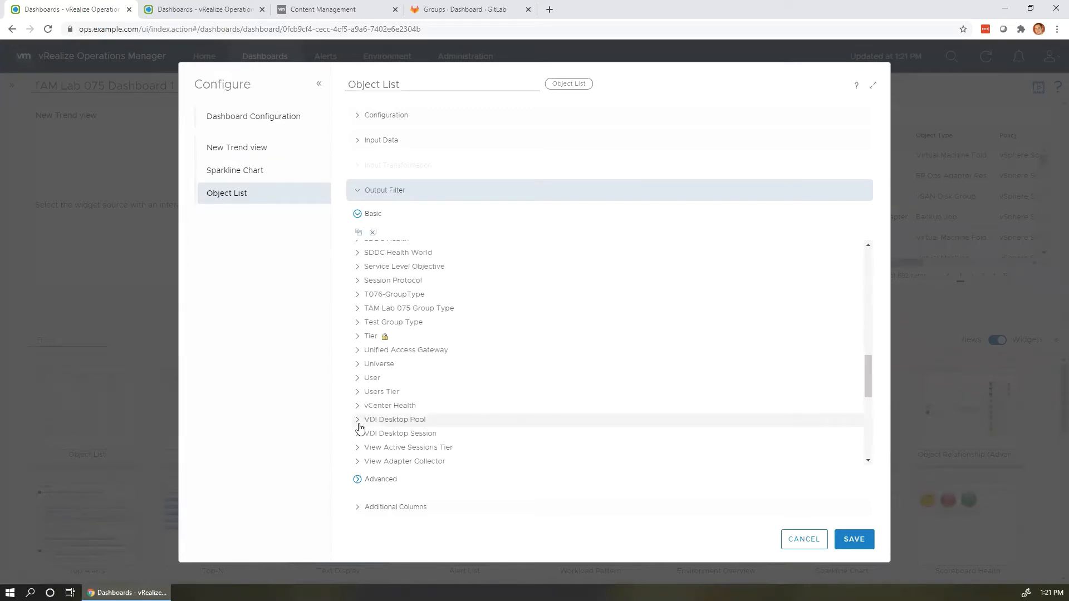
scroll(360, 429, "down", 2)
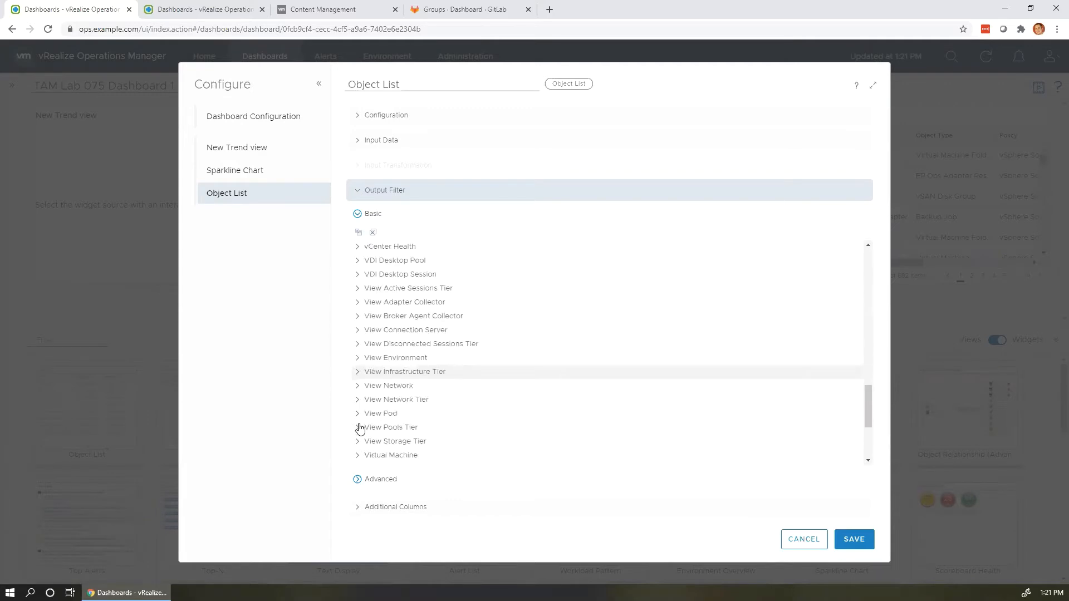
scroll(360, 429, "down", 3)
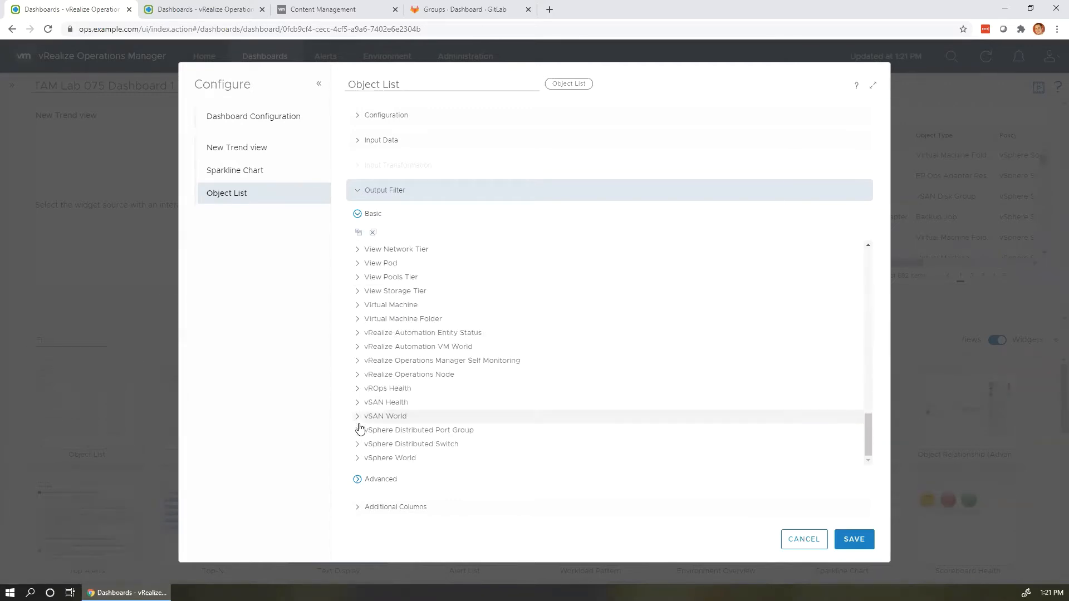
left_click(362, 459)
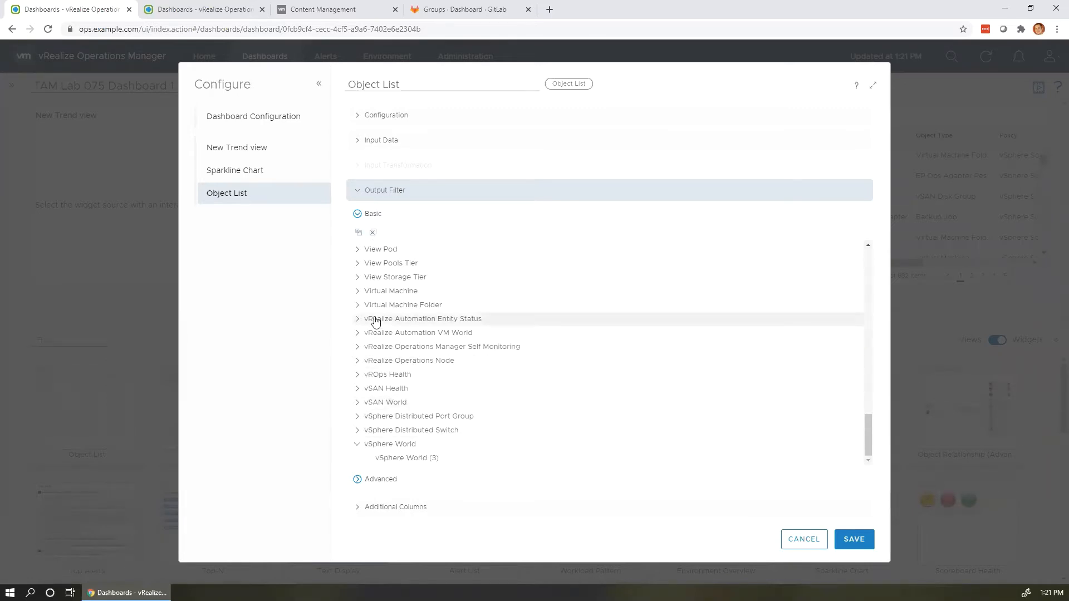
scroll(372, 272, "up", 2)
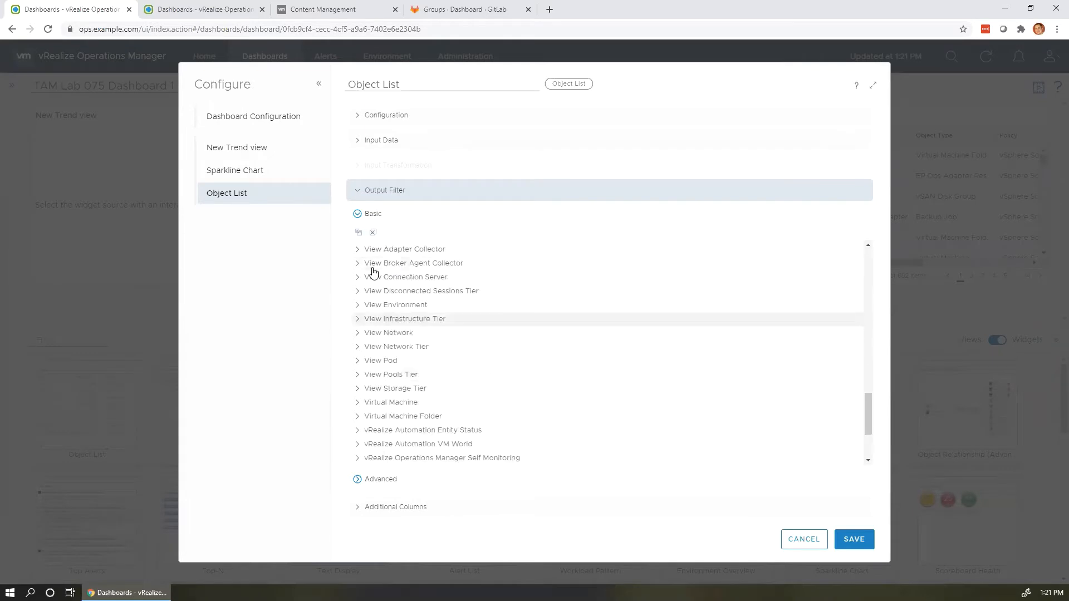
scroll(373, 273, "up", 4)
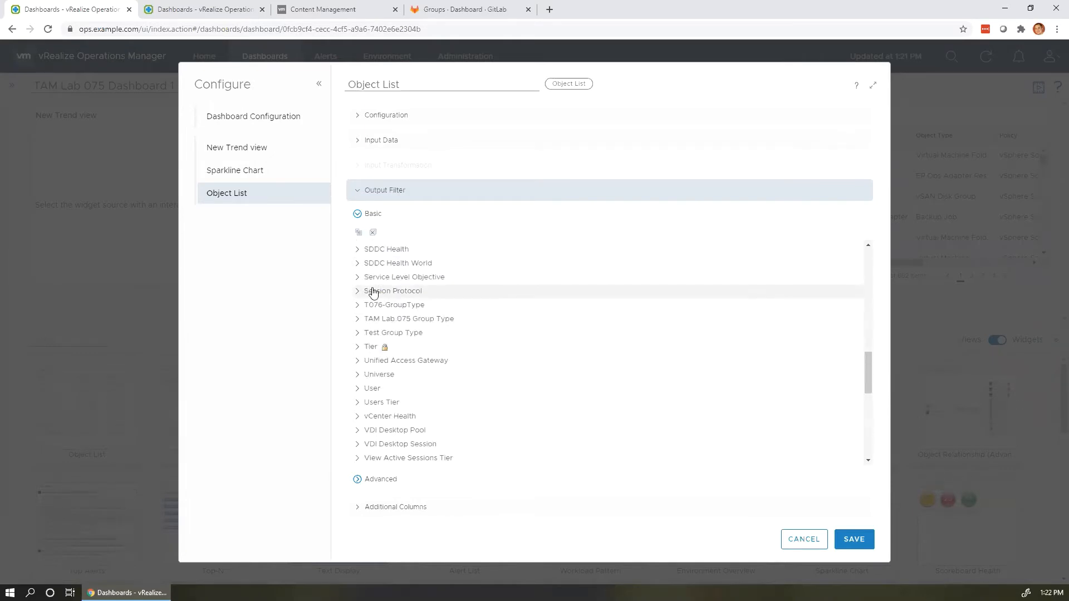
scroll(373, 293, "up", 1)
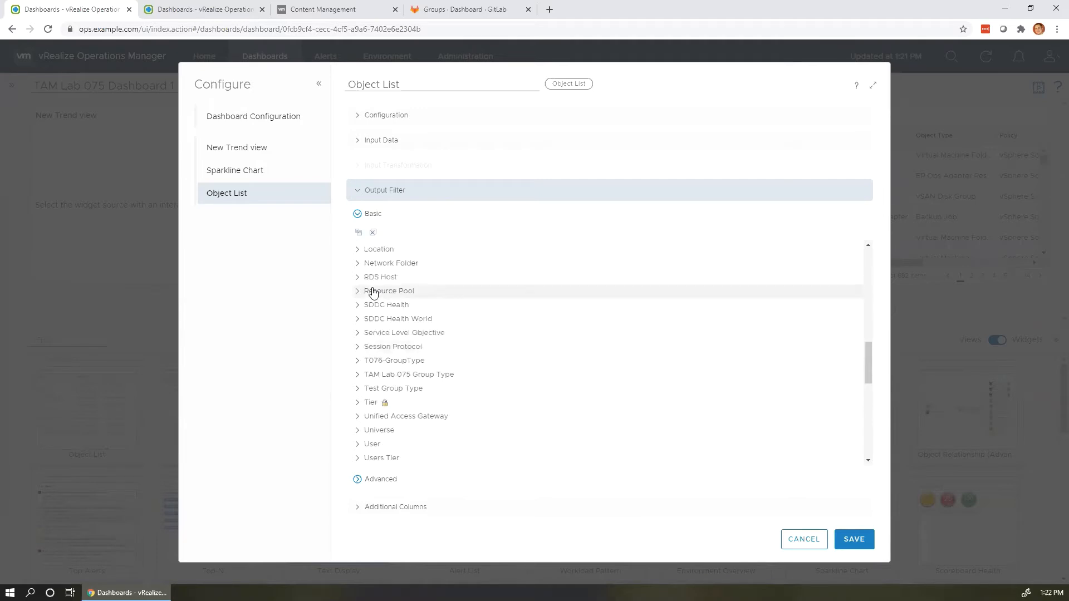
scroll(373, 293, "up", 1)
scroll(375, 300, "up", 1)
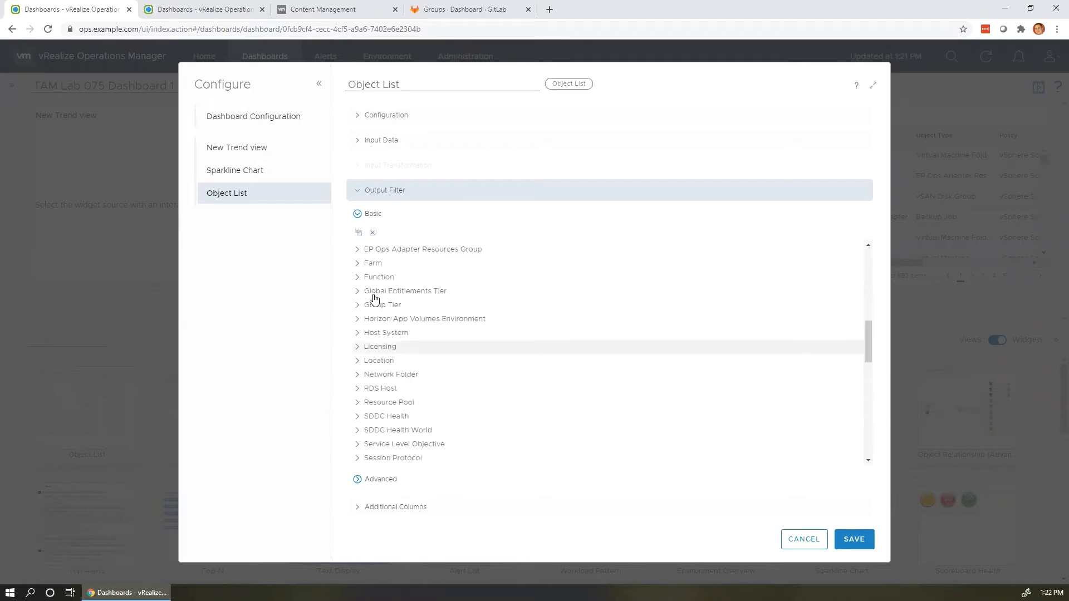
scroll(374, 300, "up", 3)
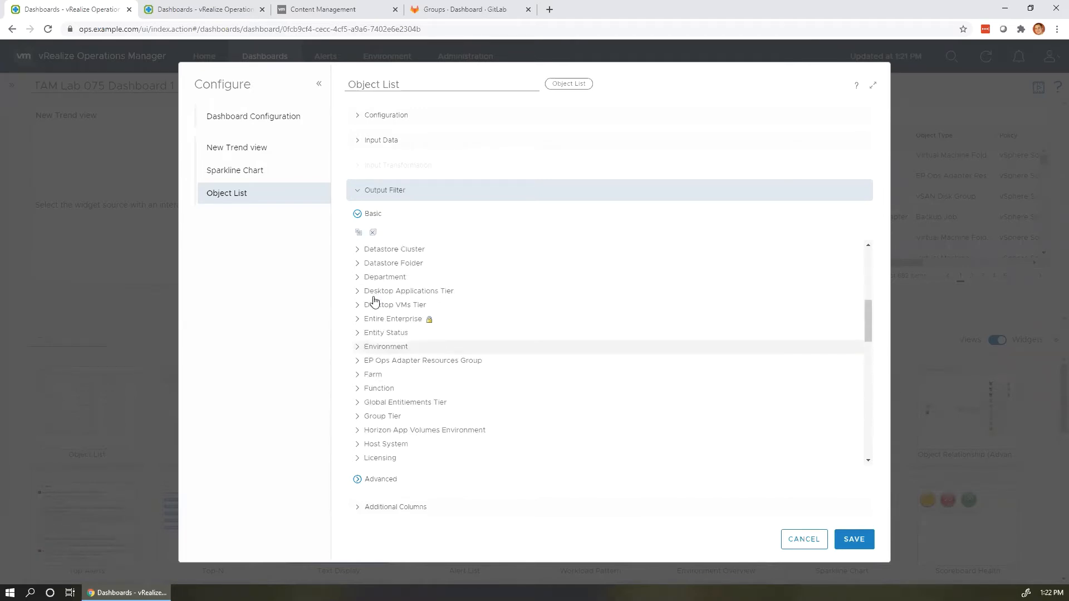
scroll(375, 301, "up", 1)
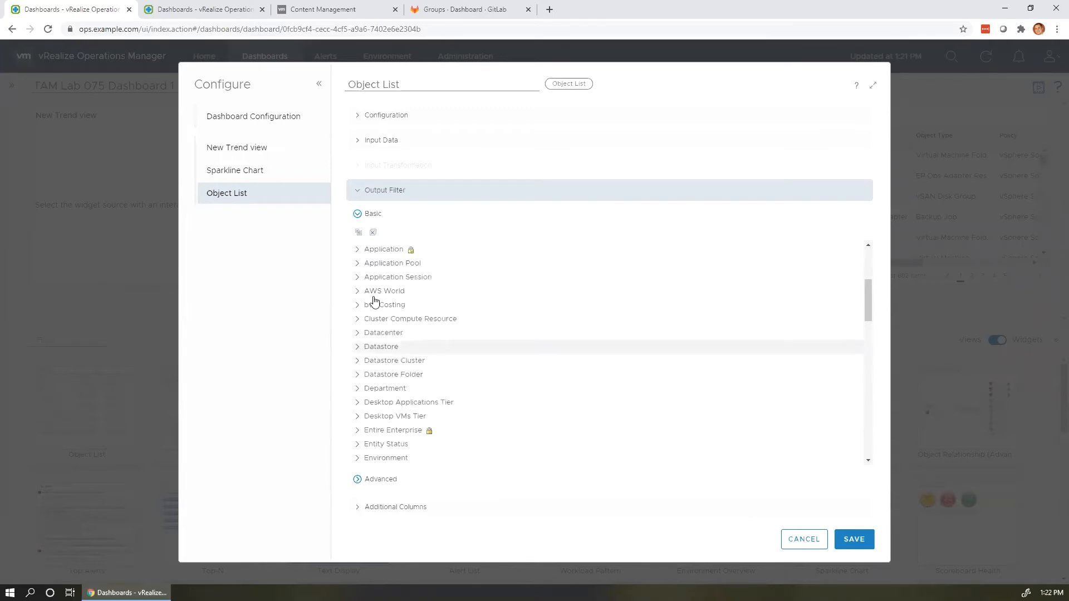
scroll(374, 301, "up", 2)
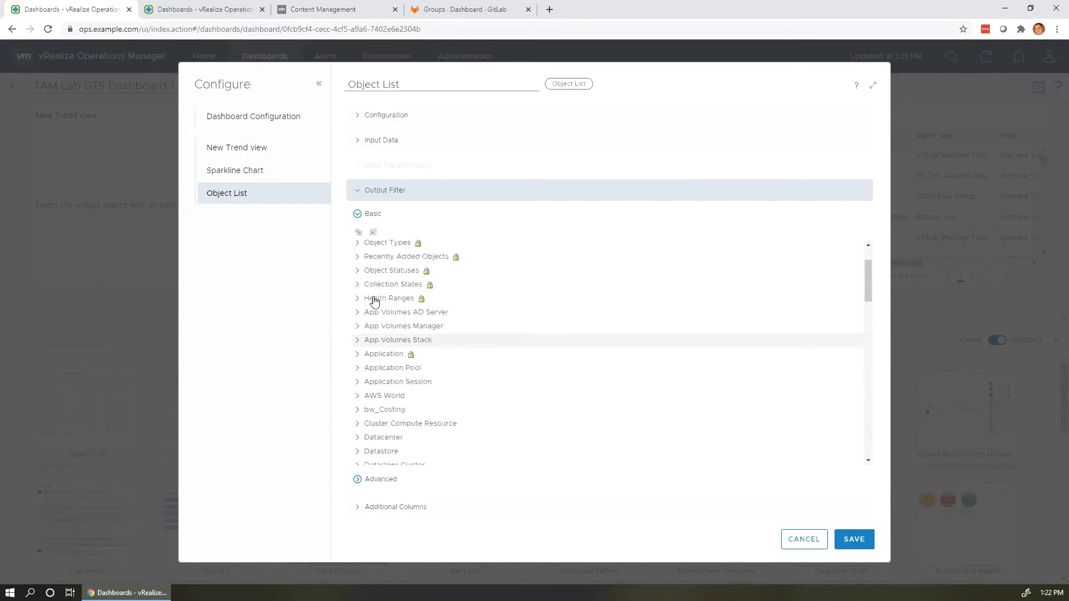
scroll(375, 301, "up", 1)
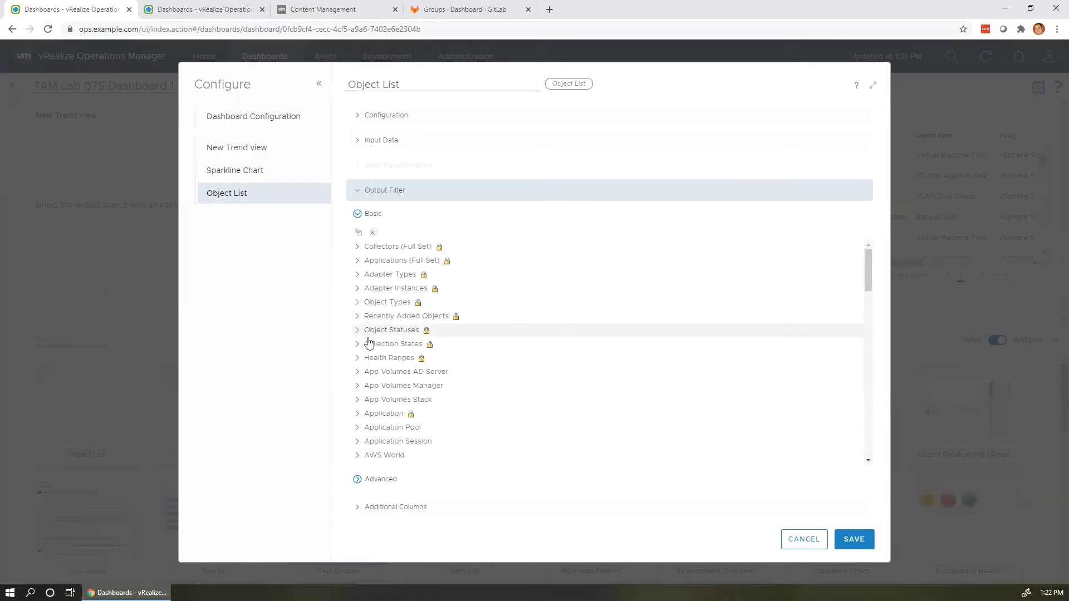
Select TAM Lab 075 Group Type (2) under Object Types and save the Object List widget.
left_click(357, 302)
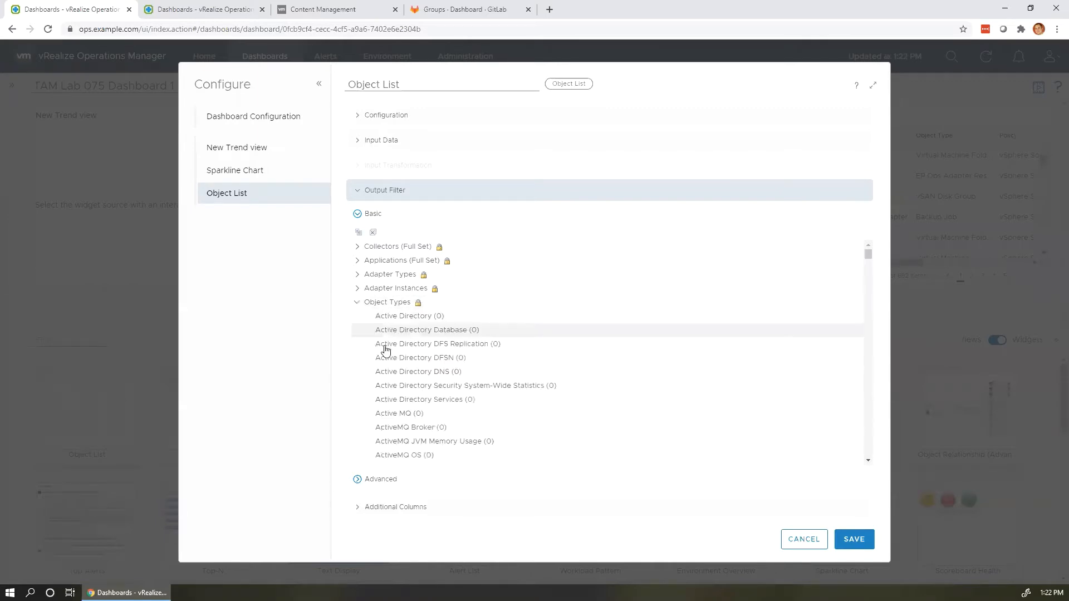
scroll(385, 350, "down", 16)
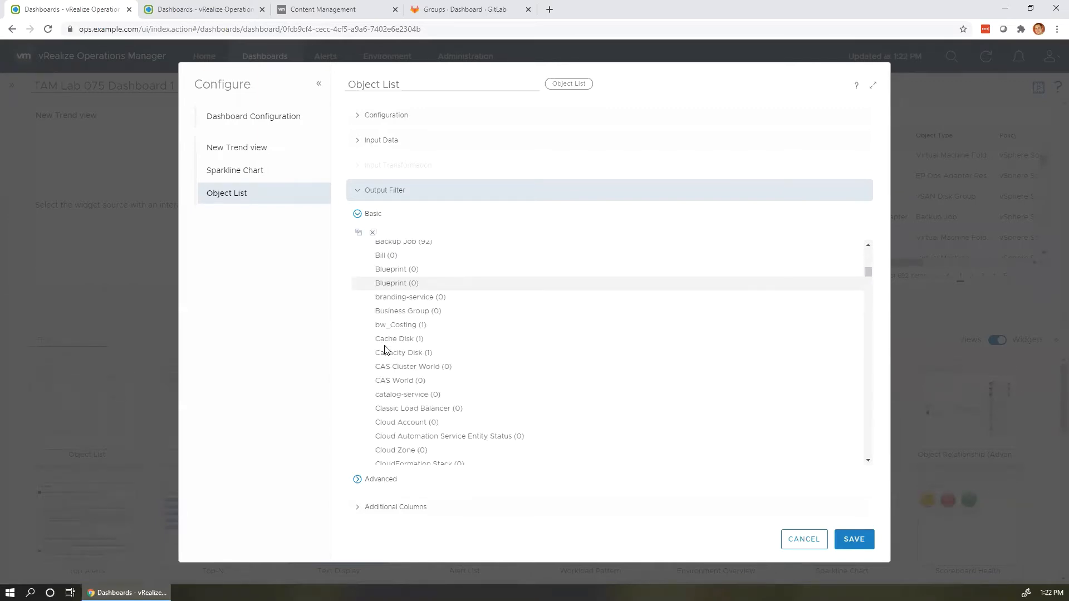
scroll(385, 350, "down", 10)
scroll(387, 352, "down", 6)
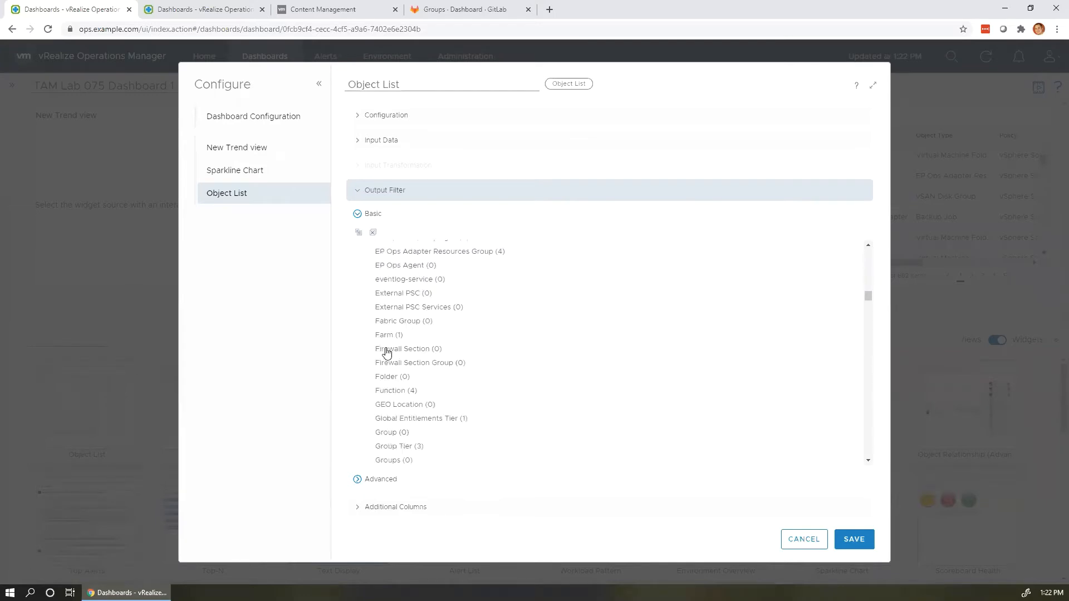
scroll(387, 352, "down", 20)
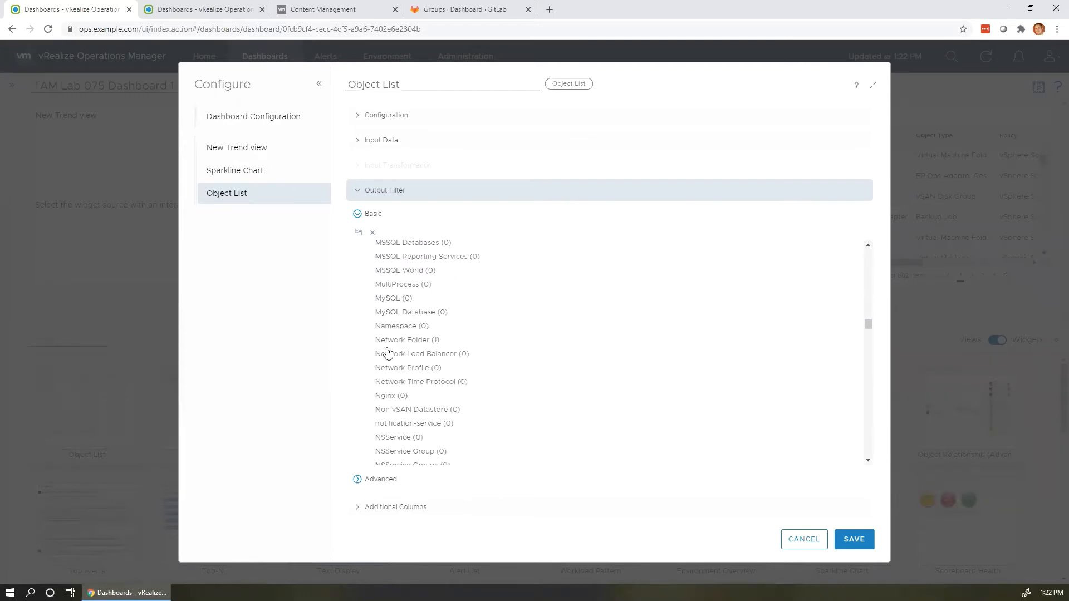
scroll(388, 353, "down", 5)
scroll(388, 353, "down", 10)
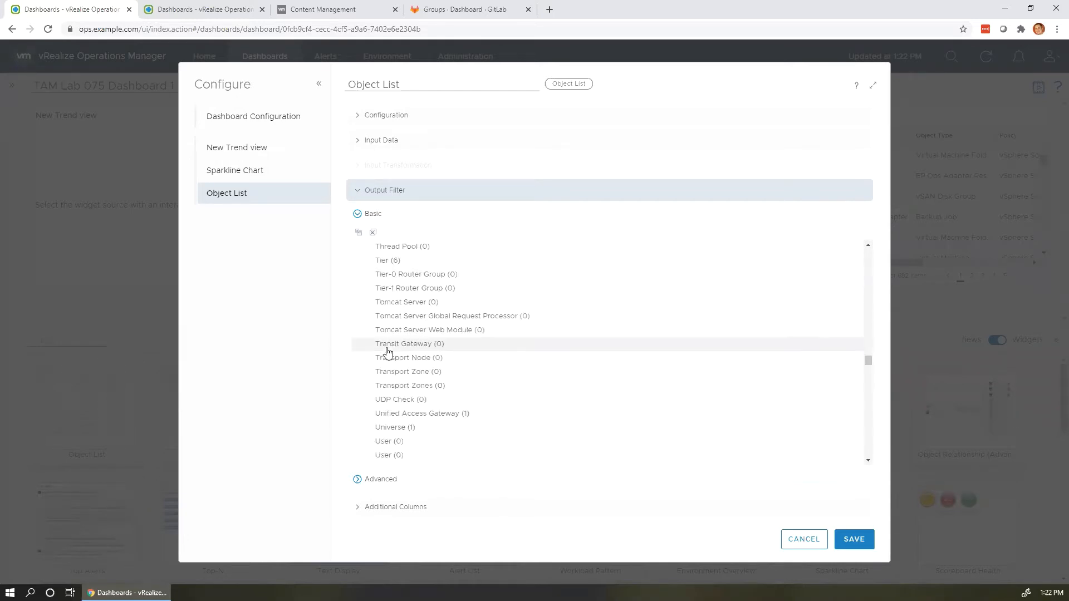
scroll(388, 352, "down", 3)
scroll(388, 352, "up", 4)
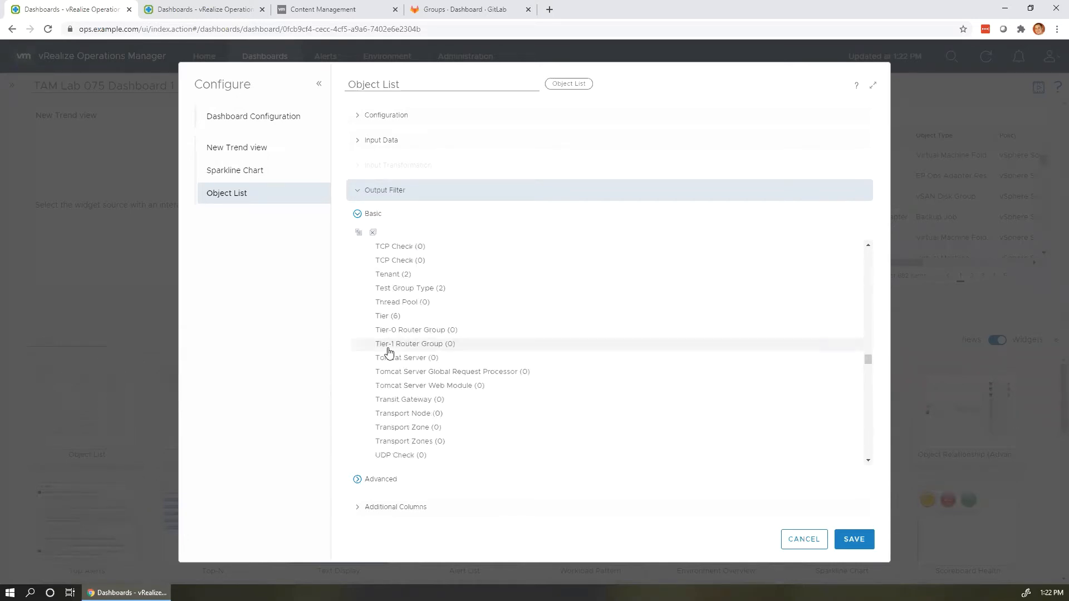
scroll(388, 352, "up", 3)
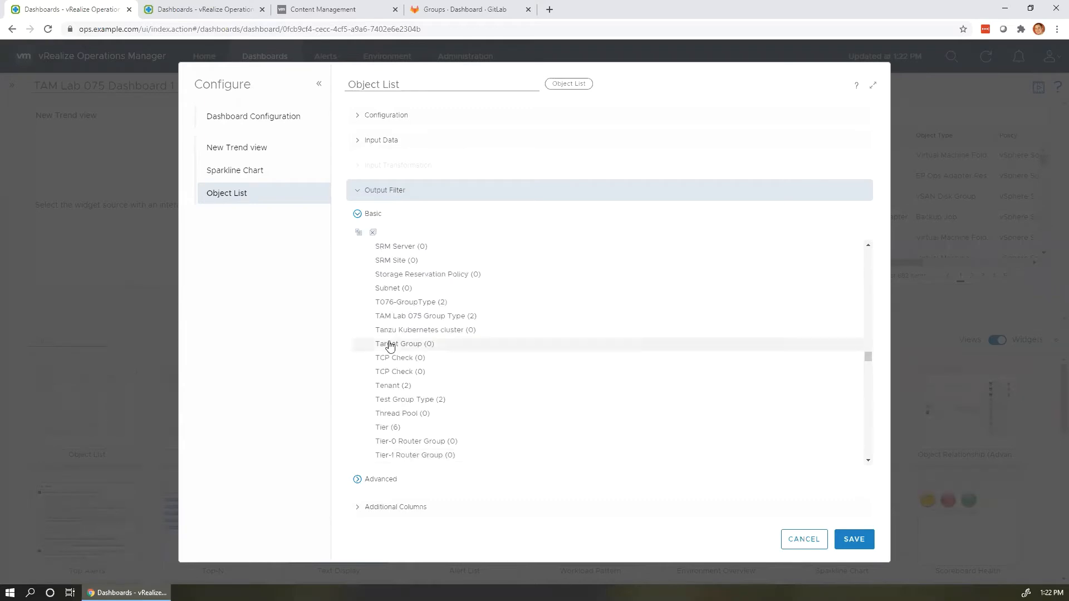
left_click(396, 316)
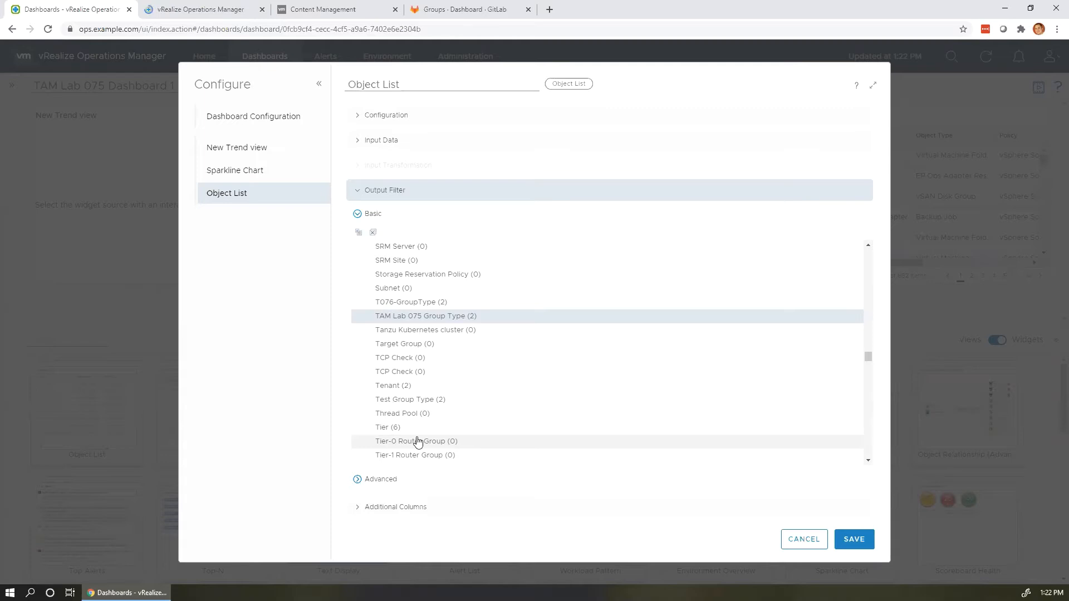
left_click(846, 541)
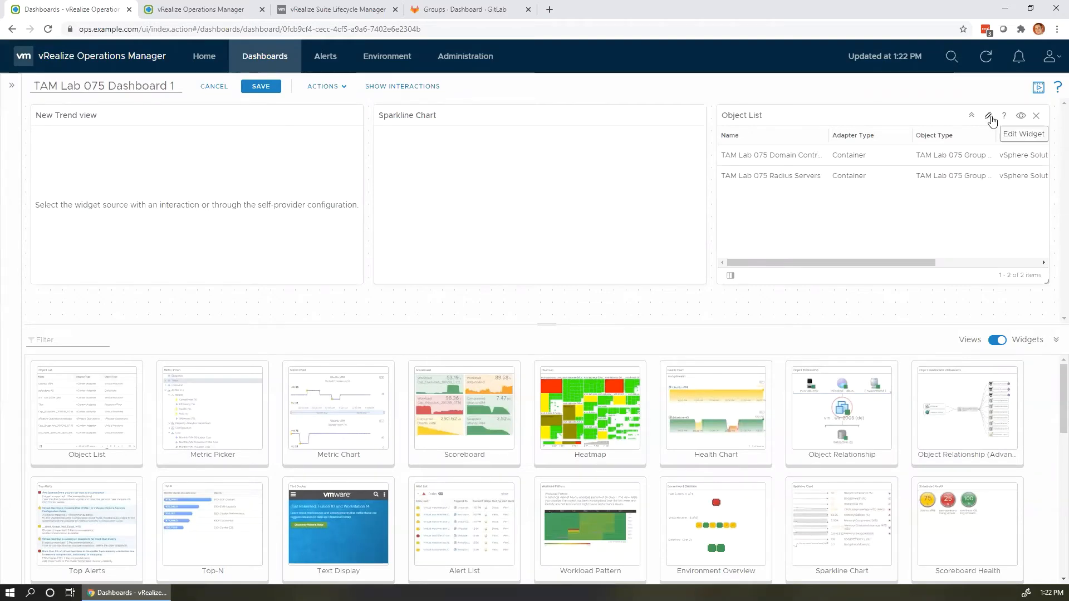
Select the Domain Controllers and Radius Servers groups in the Object List, then show widget interactions.
left_click(786, 158)
left_click(787, 175)
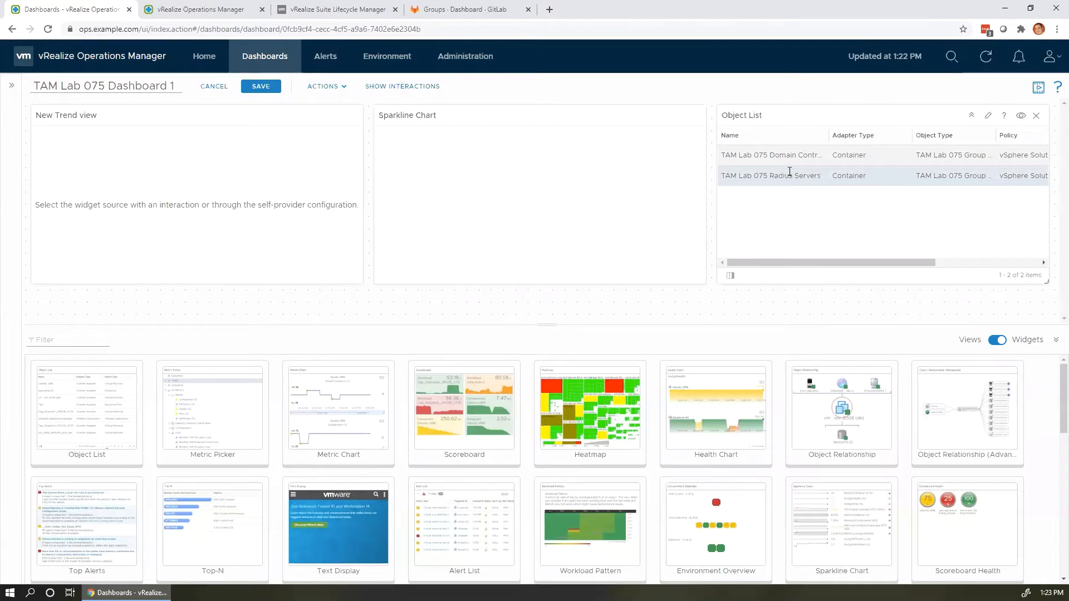
left_click(790, 156)
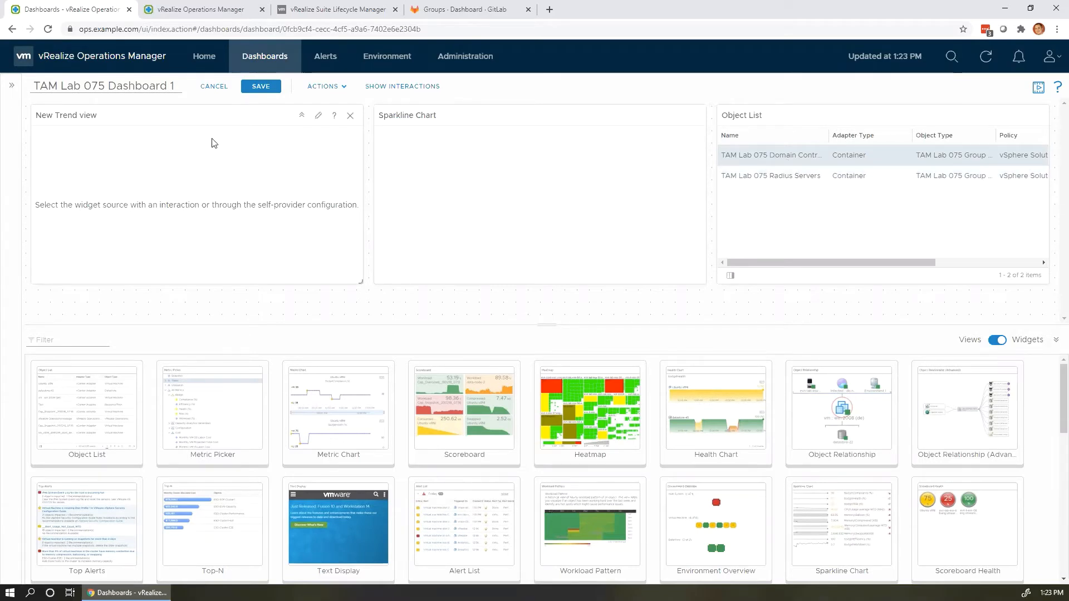
left_click(385, 87)
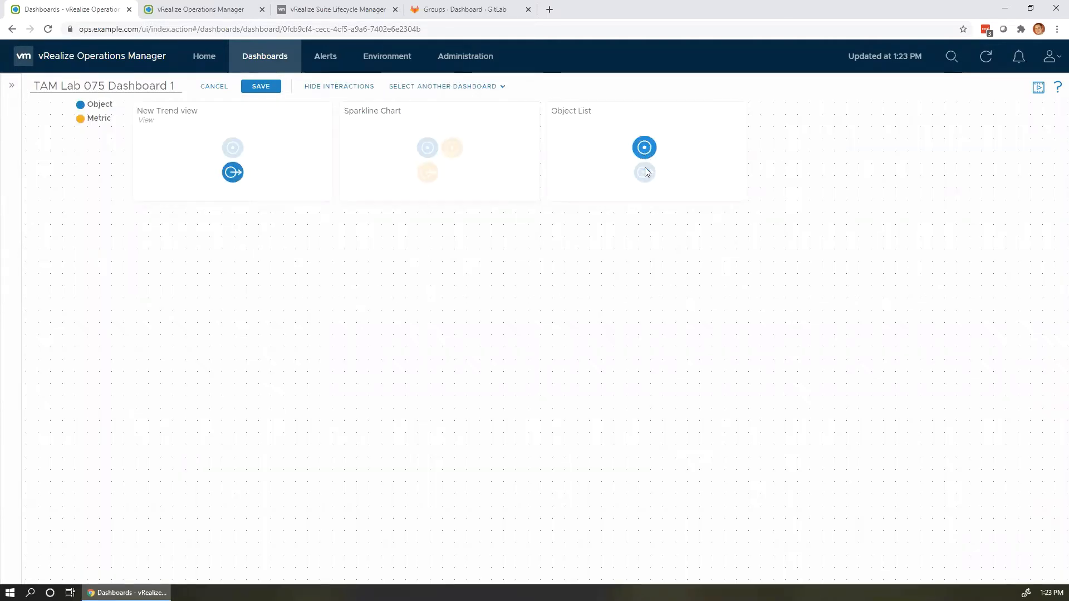
Link the Object List output to the Sparkline Chart and New Trend view inputs, then hide interactions.
left_click_drag(646, 171, 506, 164)
left_click_drag(507, 166, 427, 148)
left_click_drag(646, 173, 234, 148)
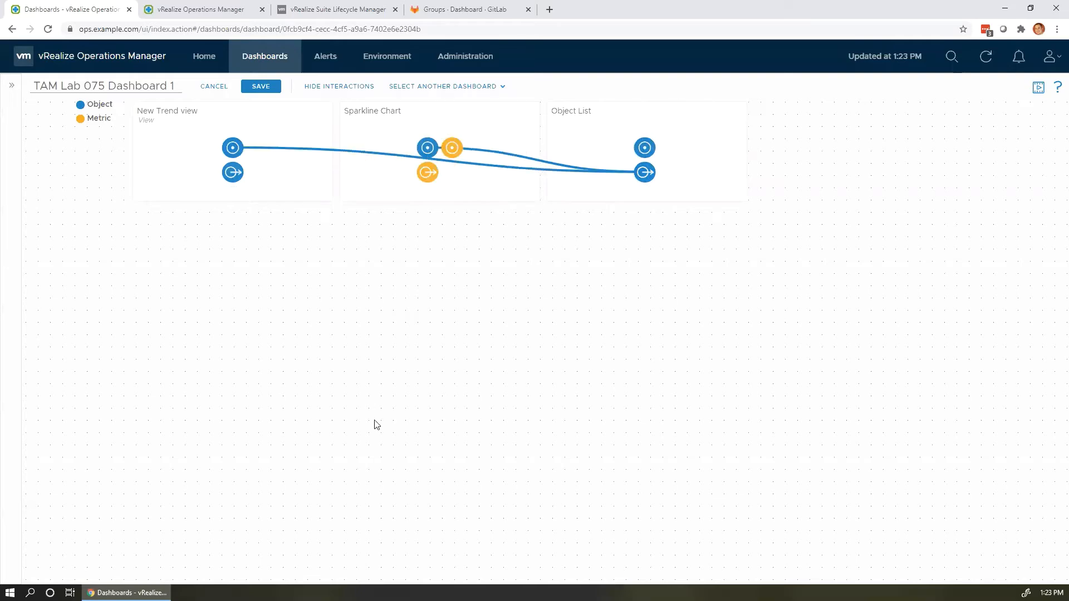
left_click(339, 88)
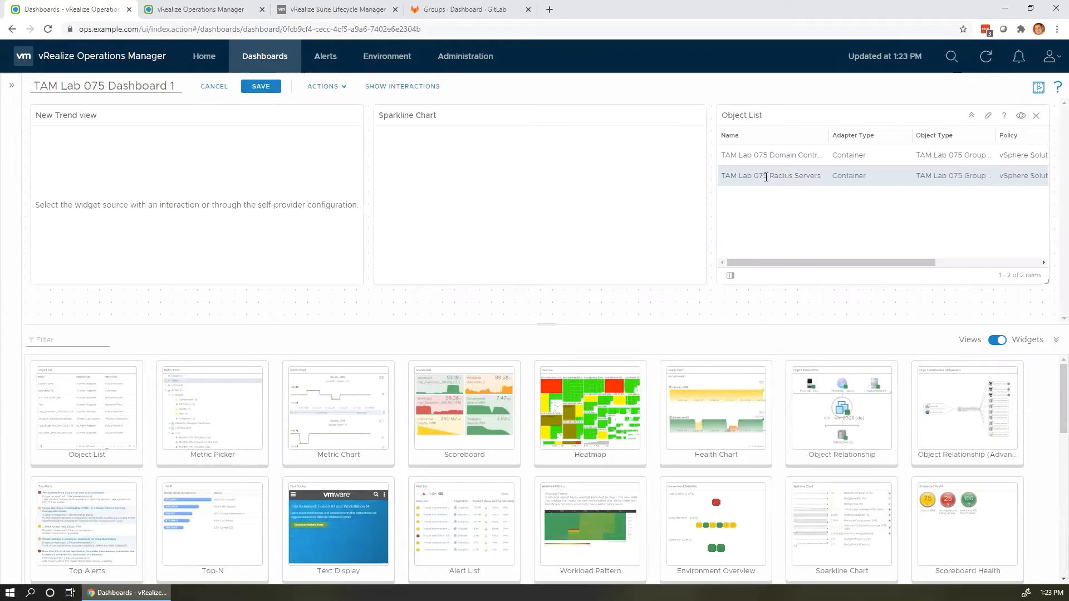
Switch the trend view between Radius Servers and Domain Controllers, then open the Sparkline Chart settings.
left_click(770, 181)
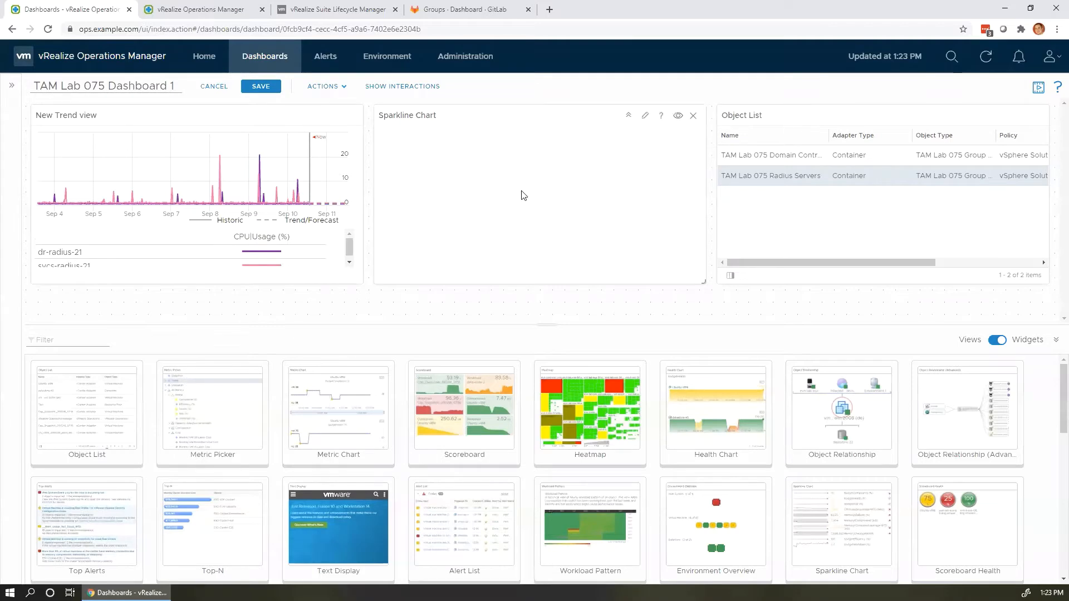
left_click(835, 157)
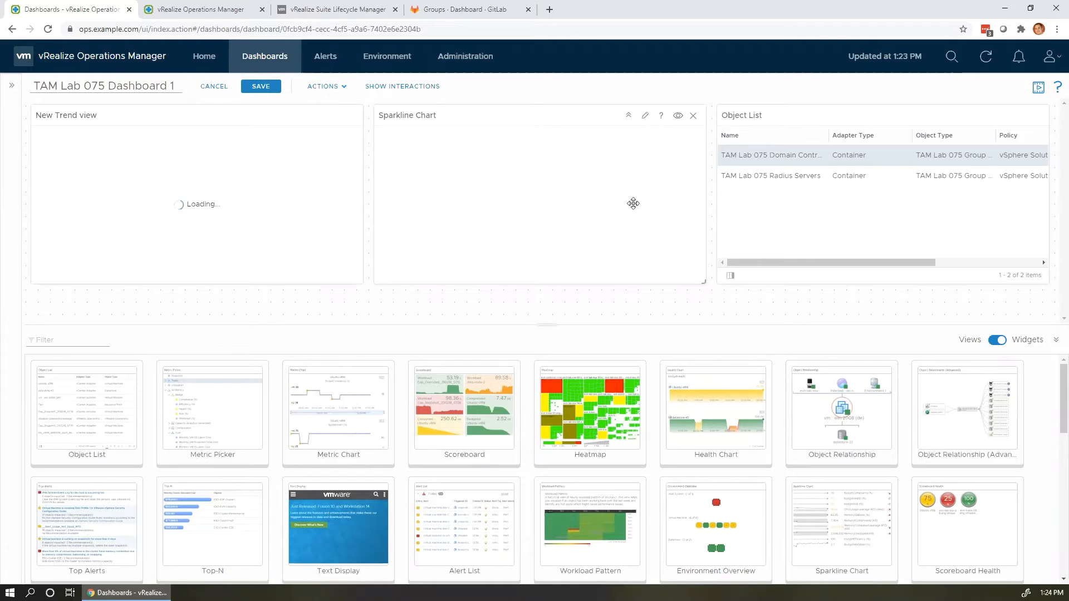
left_click(646, 116)
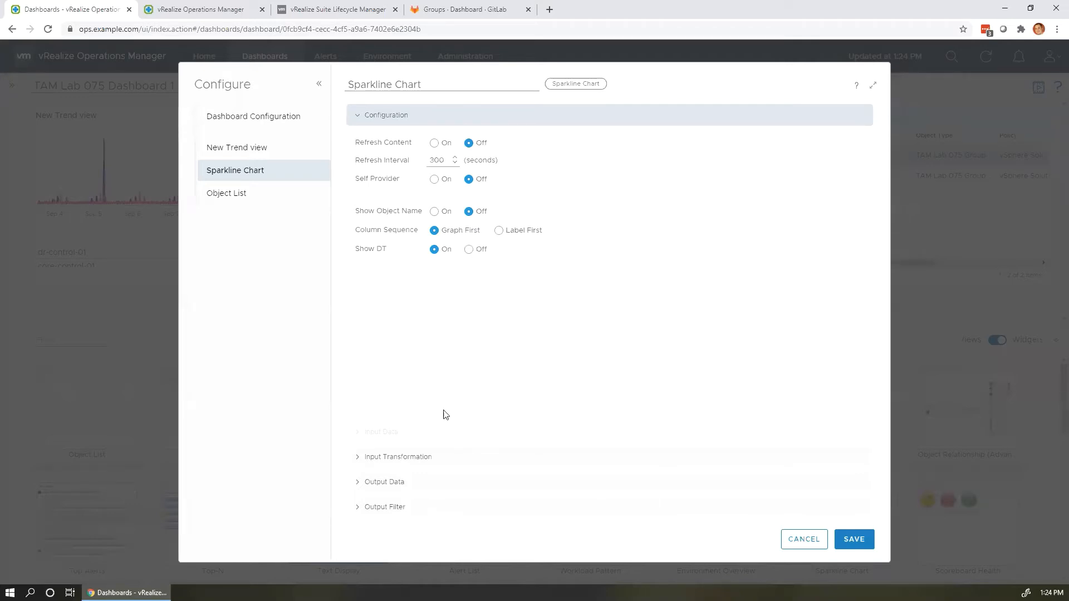
Set the Sparkline Chart's input transformation to Children instead of Self, save, and select Radius Servers.
left_click(427, 481)
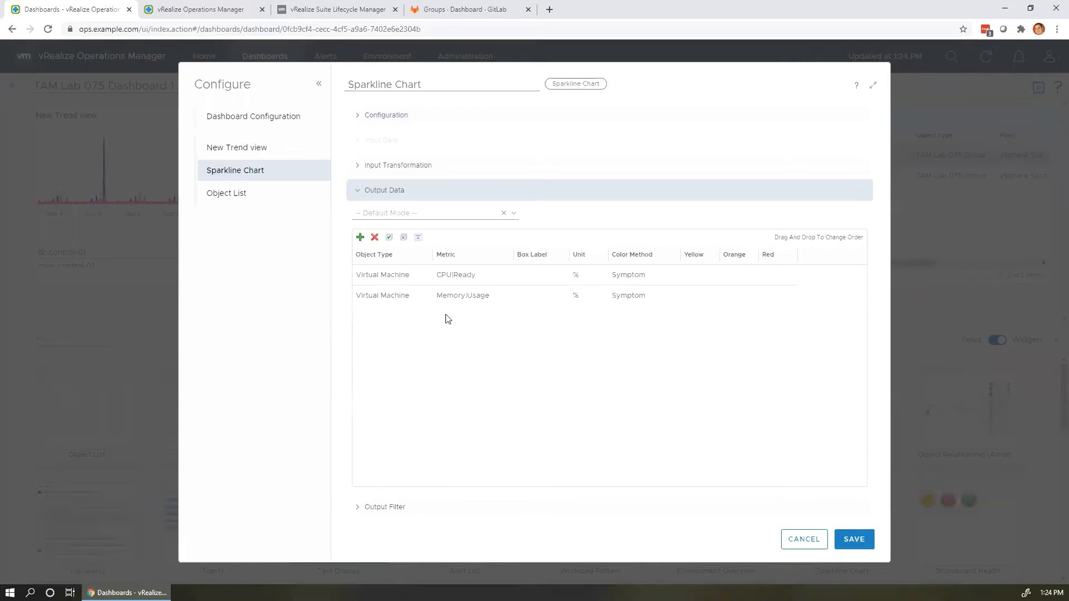
left_click(445, 280)
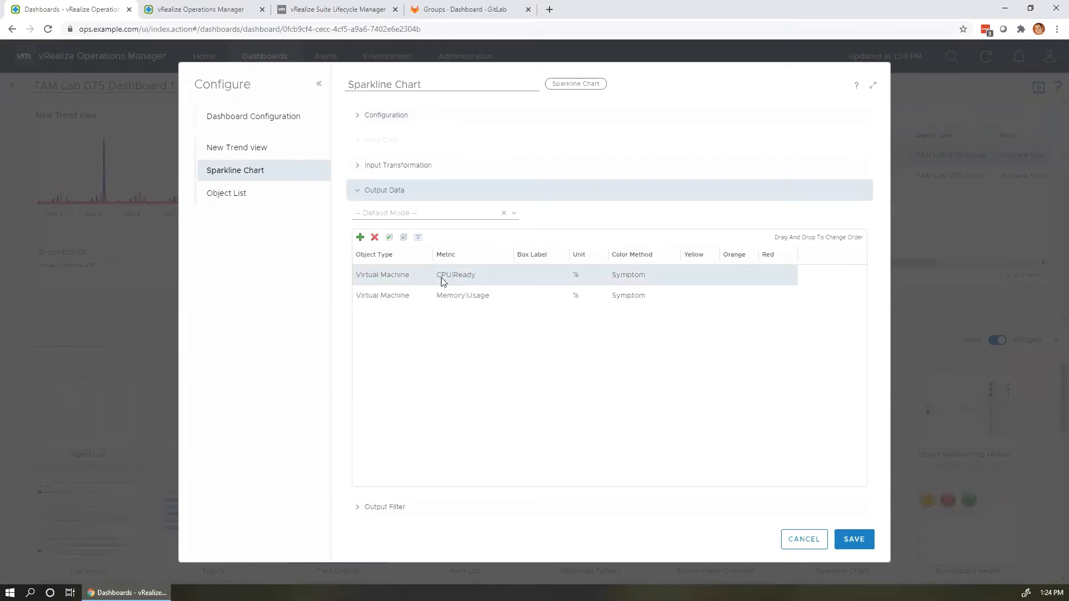
left_click(442, 295)
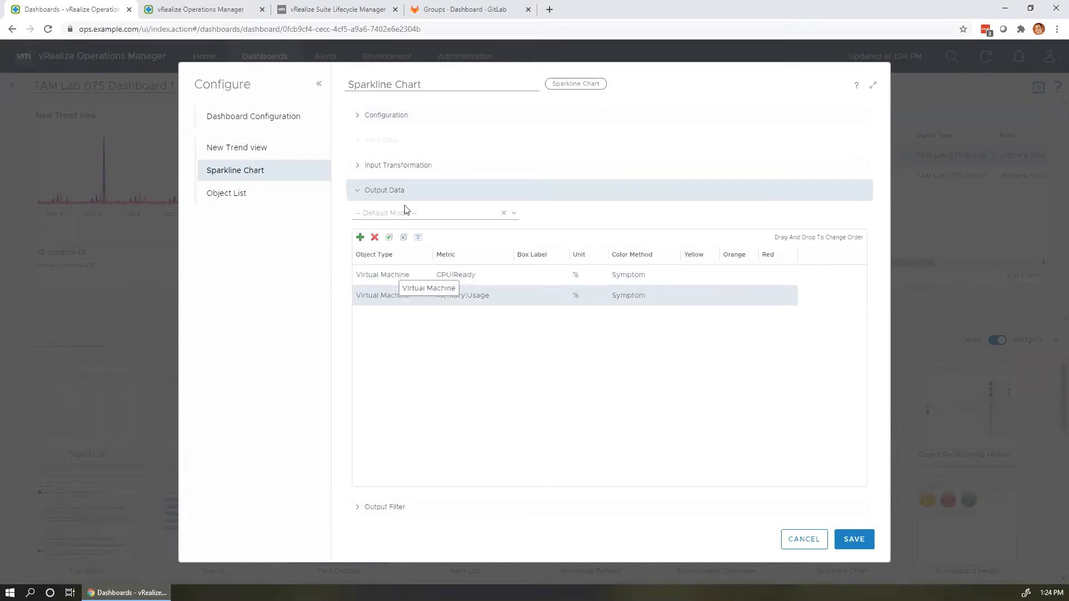
left_click(405, 167)
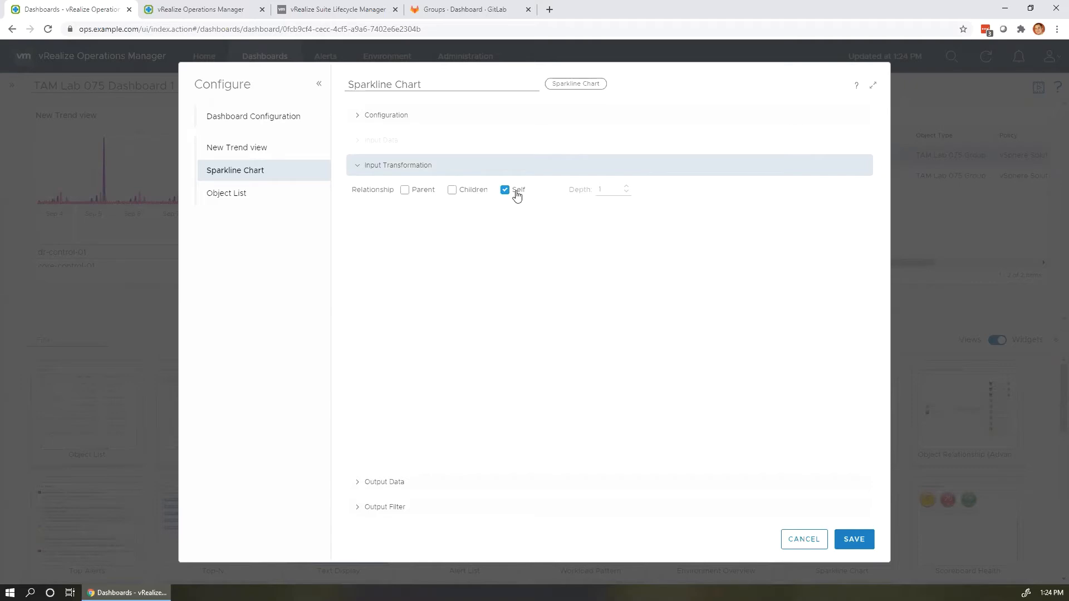
left_click(469, 192)
left_click(853, 538)
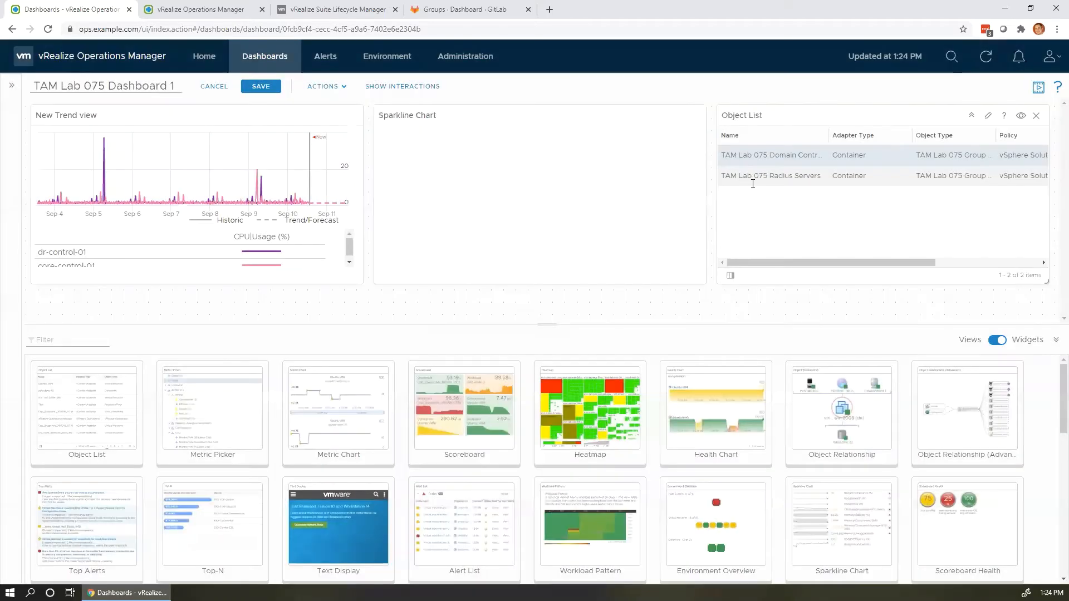
left_click(754, 177)
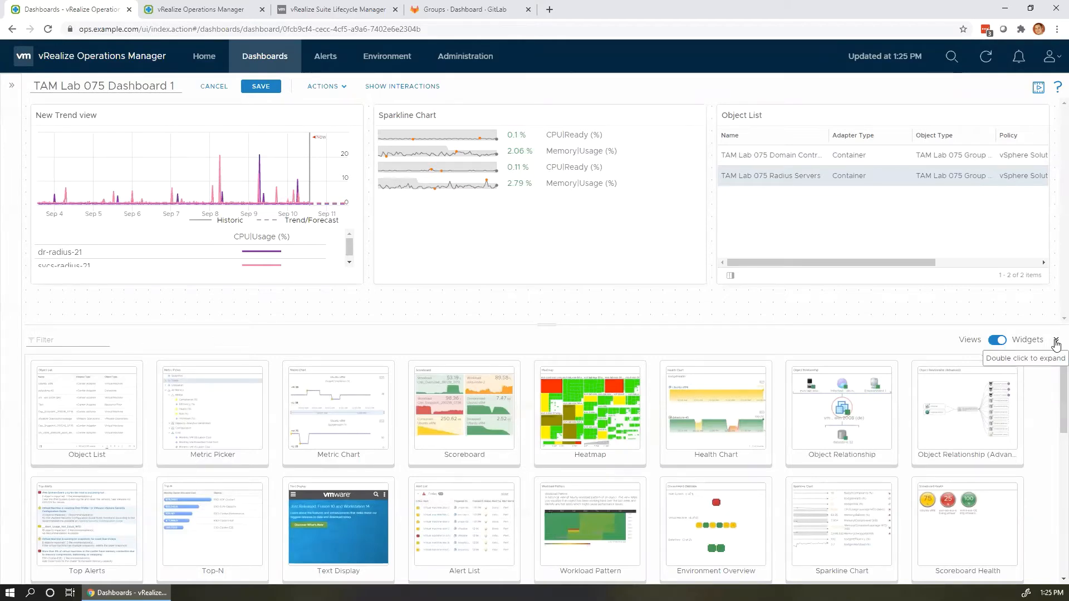
Collapse the widget gallery, save TAM Lab 075 Dashboard 1, and select the Domain Controllers group.
left_click(1055, 343)
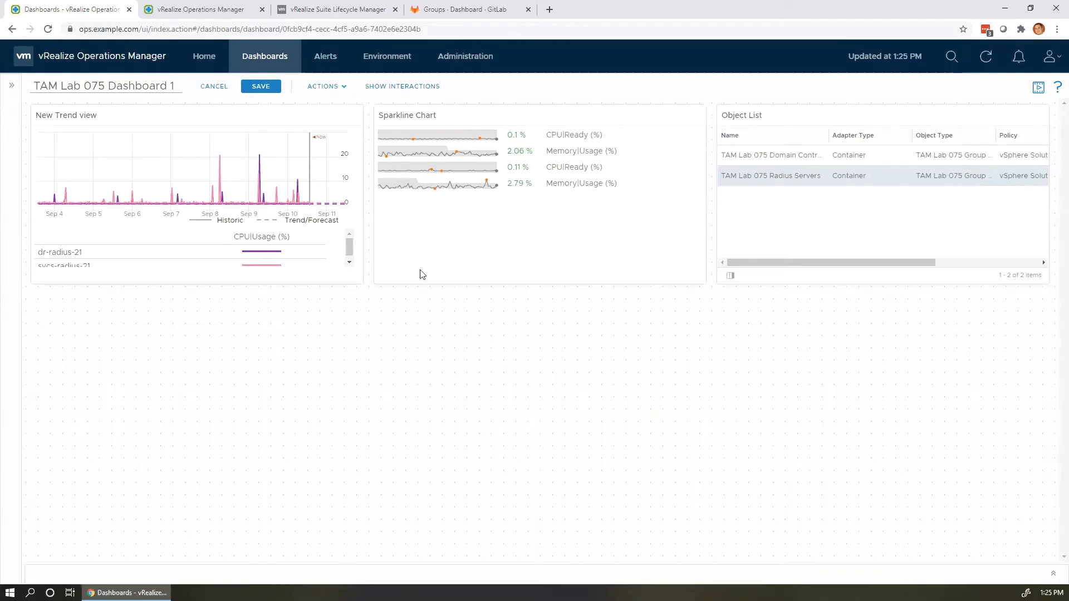
left_click(256, 87)
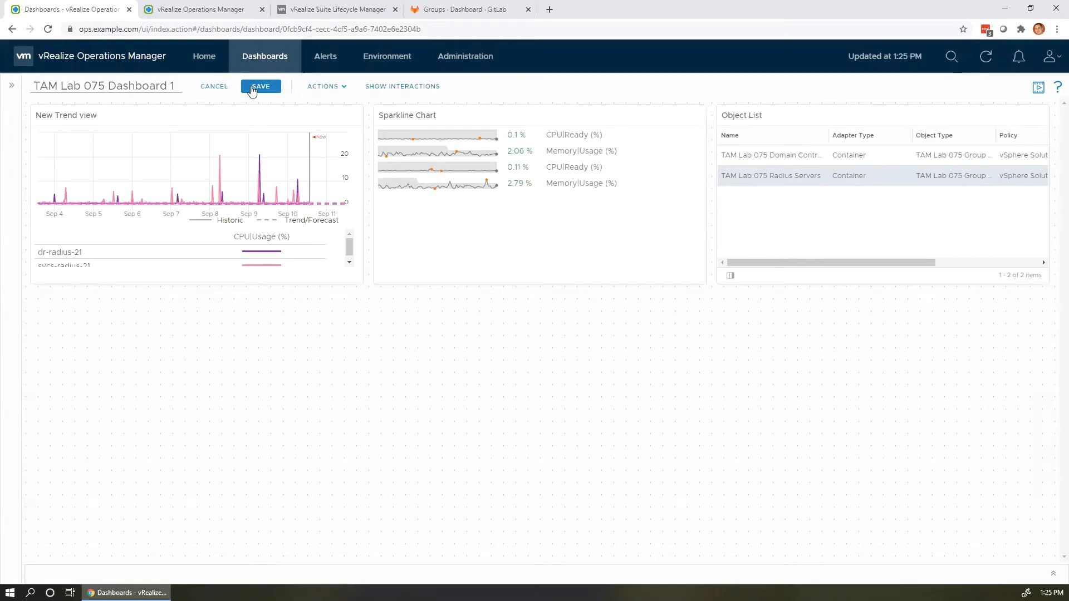
left_click(264, 89)
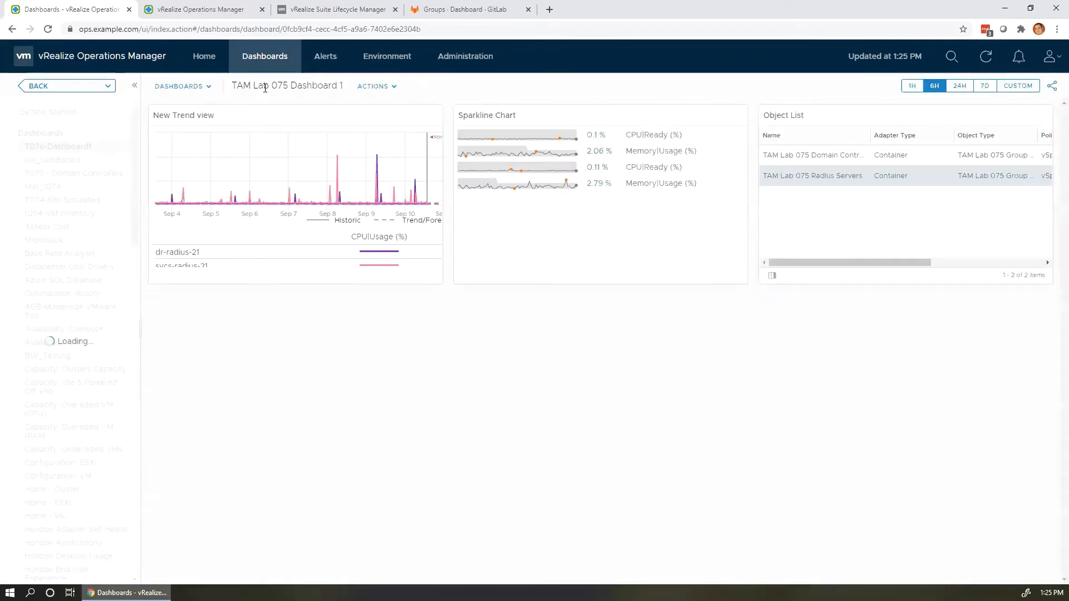
left_click(852, 153)
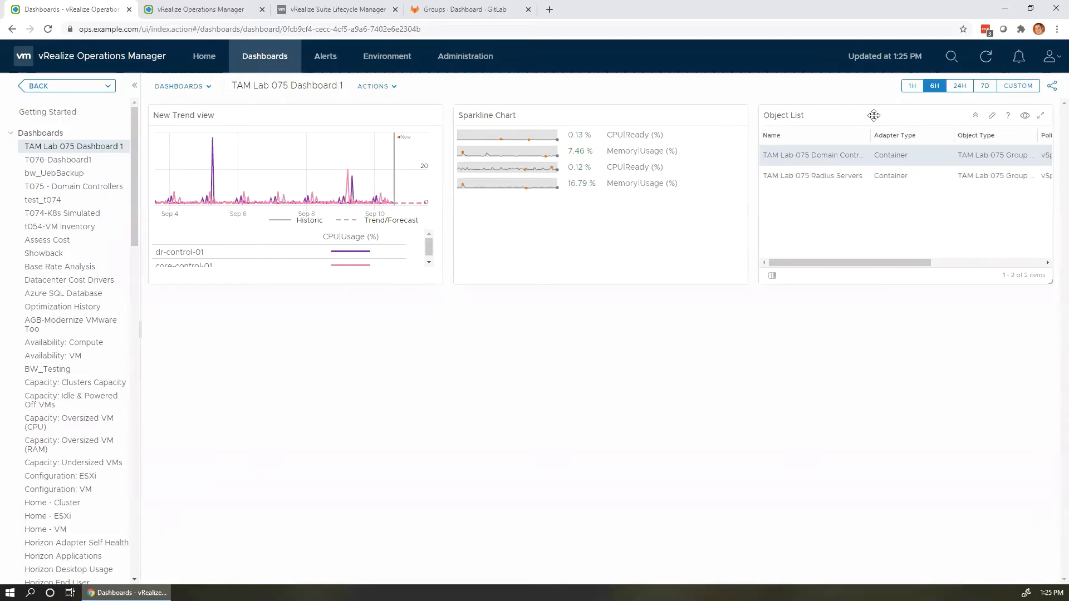
Place shortened Object List and Sparkline Chart side by side on top, with a widened New Trend view below.
left_click_drag(873, 115, 257, 358)
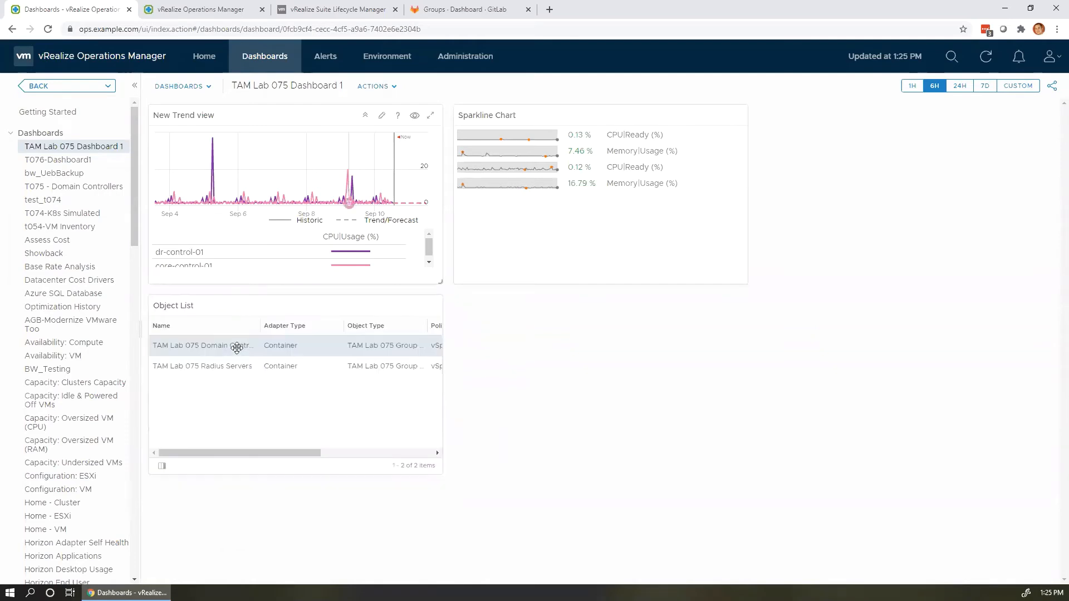
left_click_drag(324, 116, 725, 302)
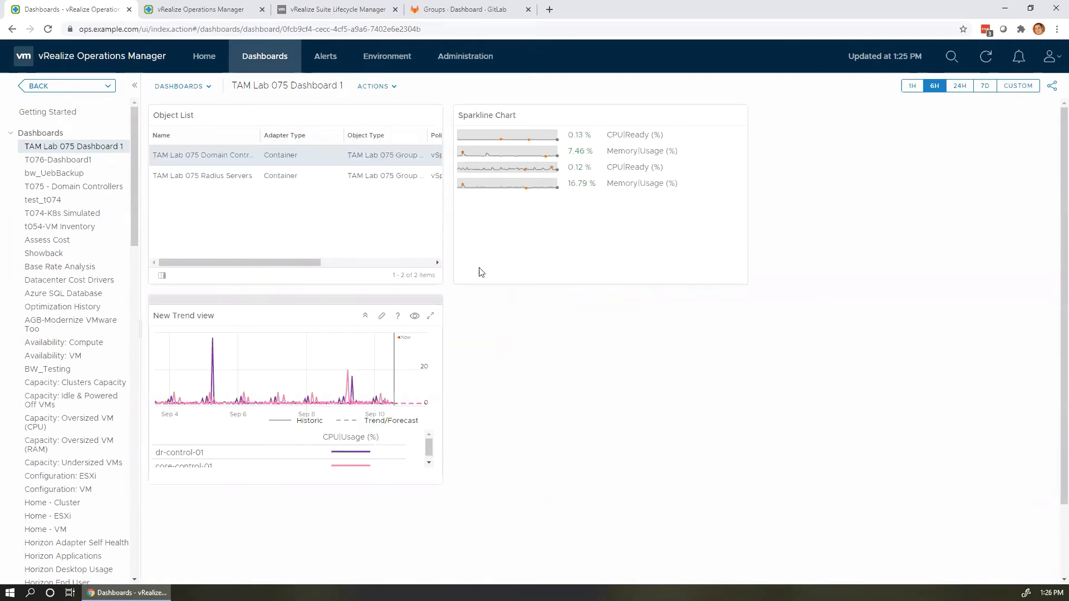
left_click_drag(600, 122, 623, 159)
left_click_drag(441, 287, 442, 225)
left_click_drag(443, 410, 751, 293)
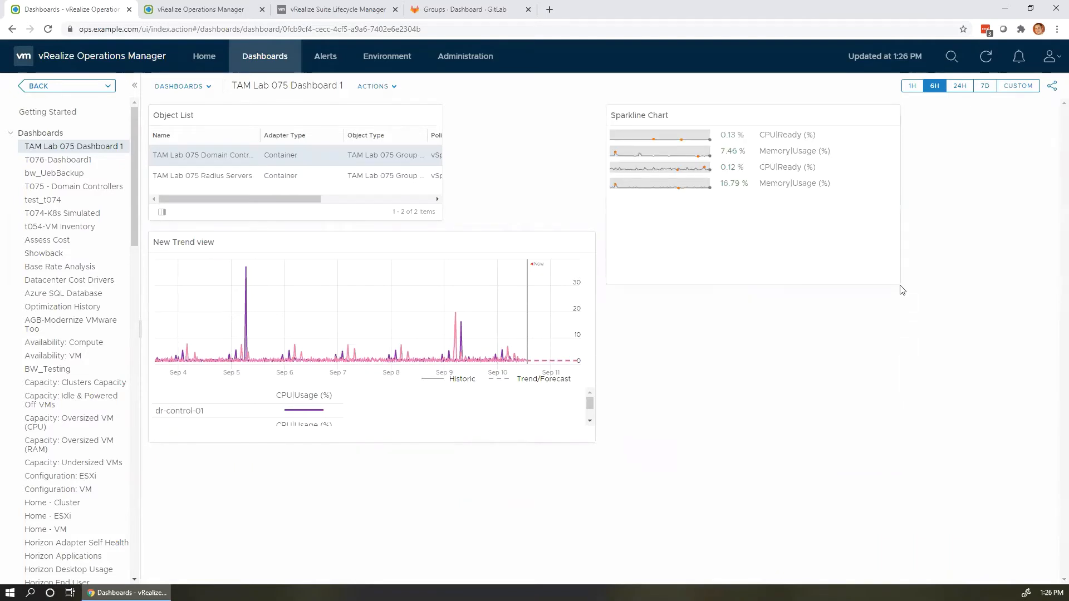
left_click_drag(889, 282, 857, 205)
left_click_drag(799, 116, 652, 114)
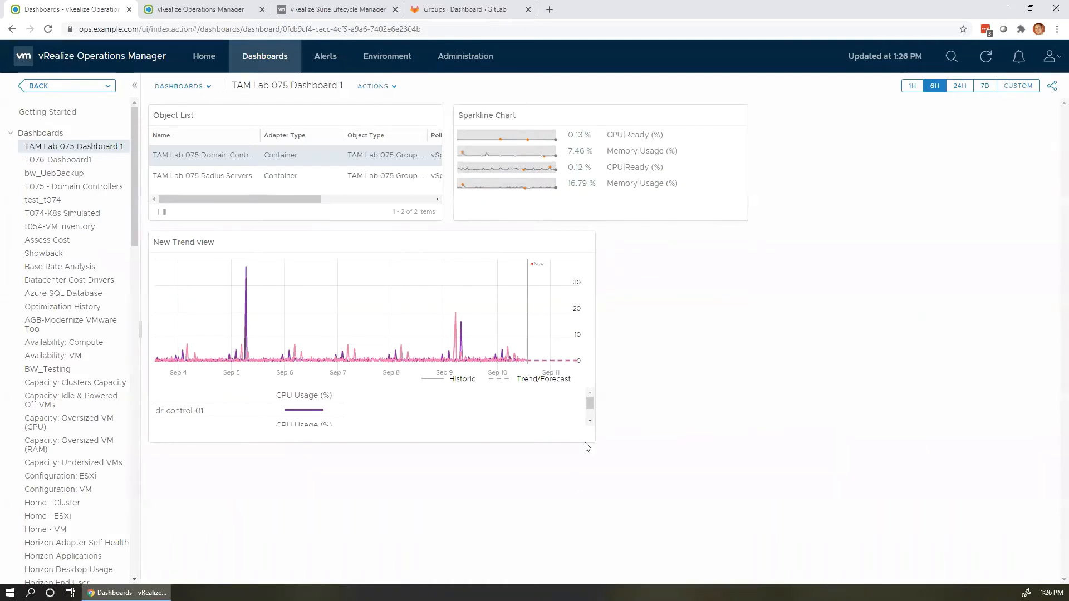
left_click_drag(592, 443, 749, 470)
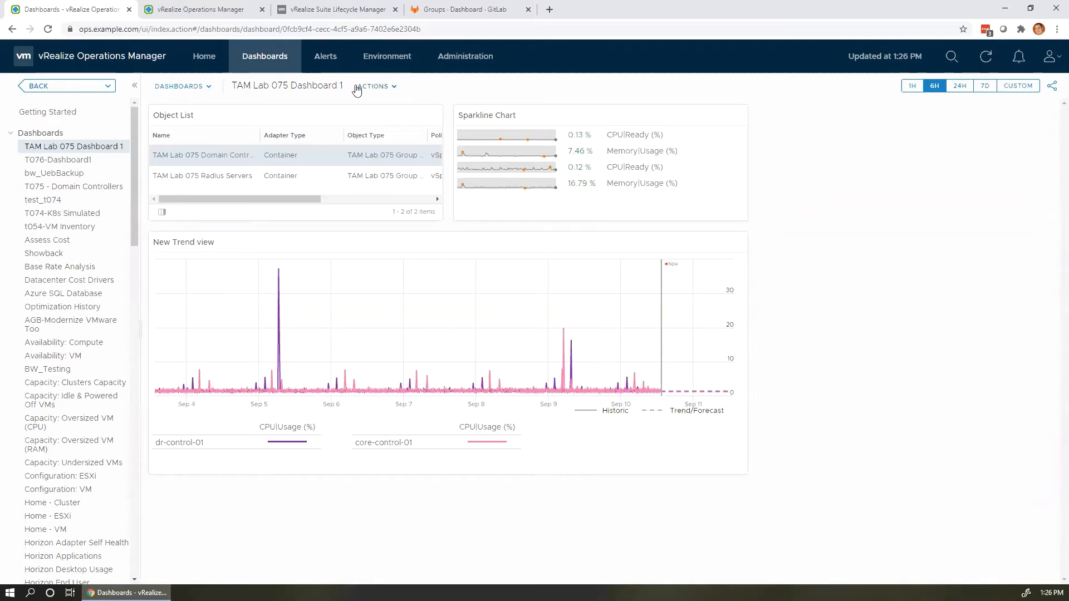
Select TAM Lab 075 Radius Servers to chart CPU usage for dr-radius-21 and svcs-radius-21.
mouse_move(541, 193)
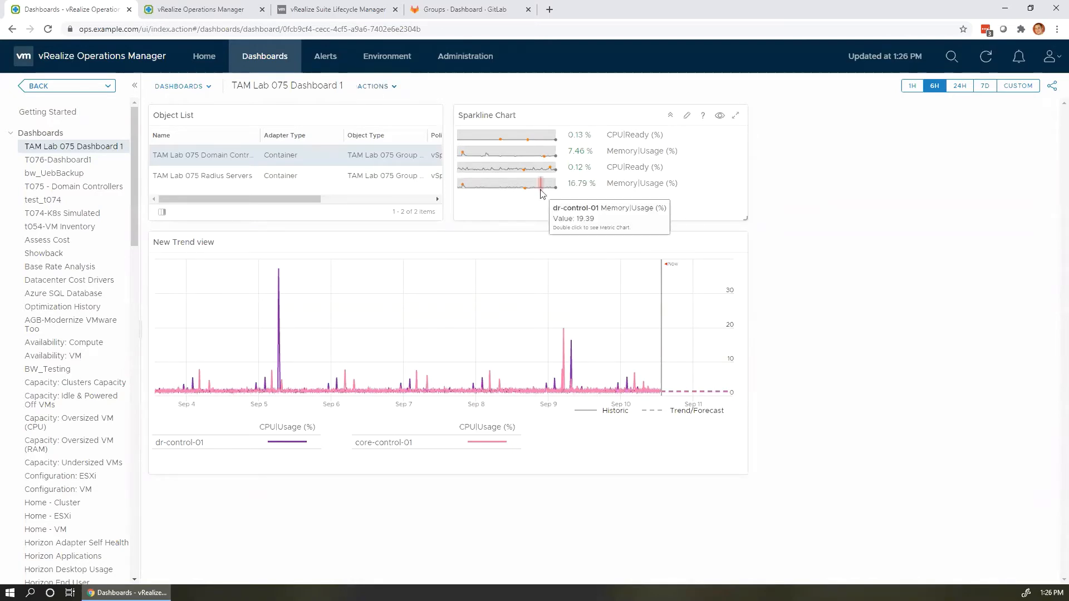
left_click(200, 177)
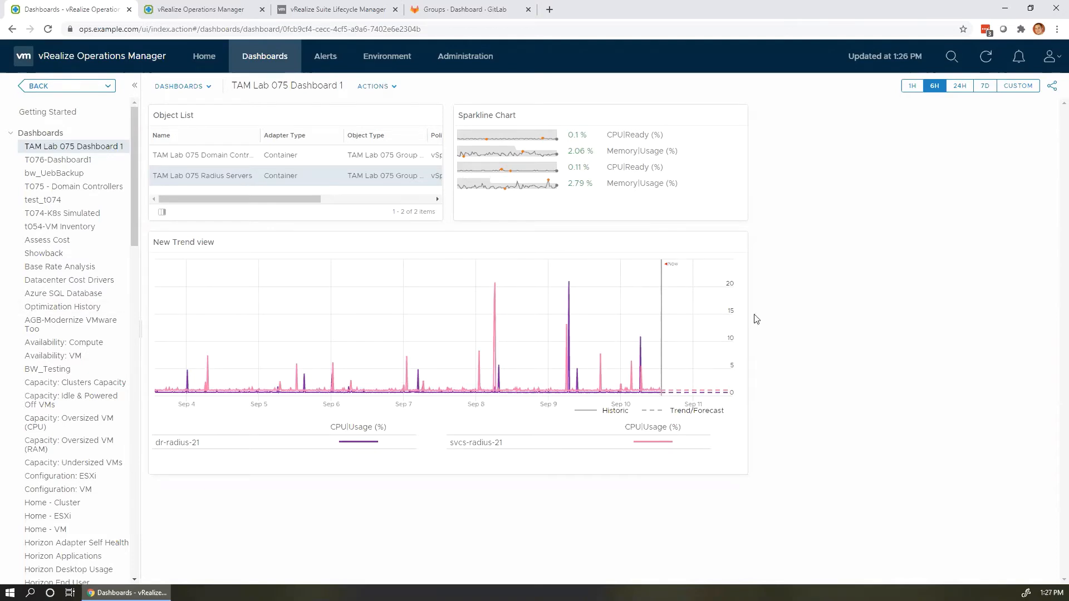
mouse_move(570, 305)
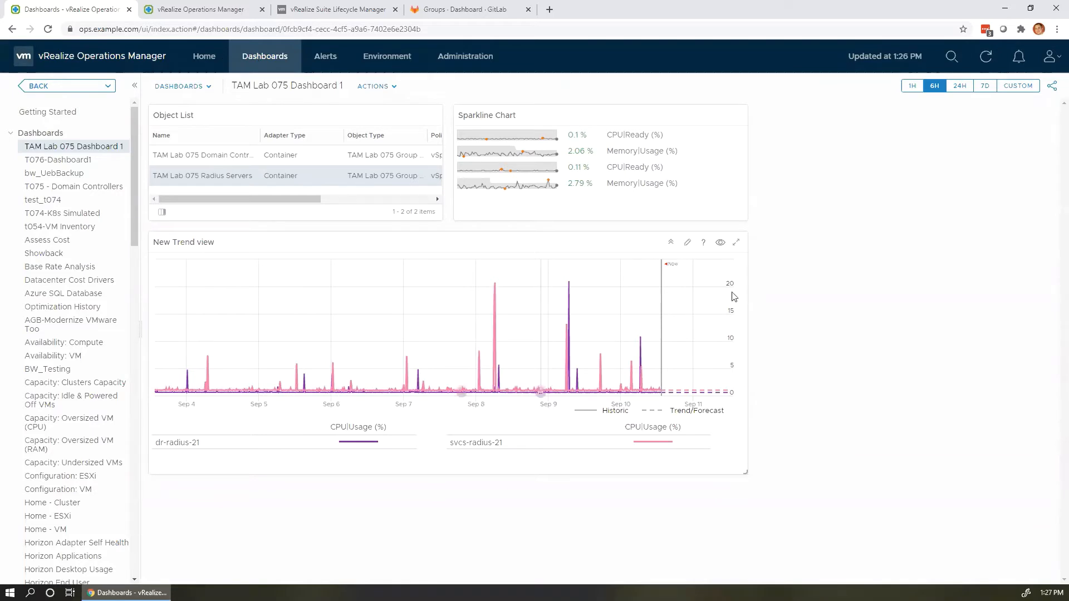
Switch to the other Operations Manager tab and log in with the admin account and its password.
left_click(206, 12)
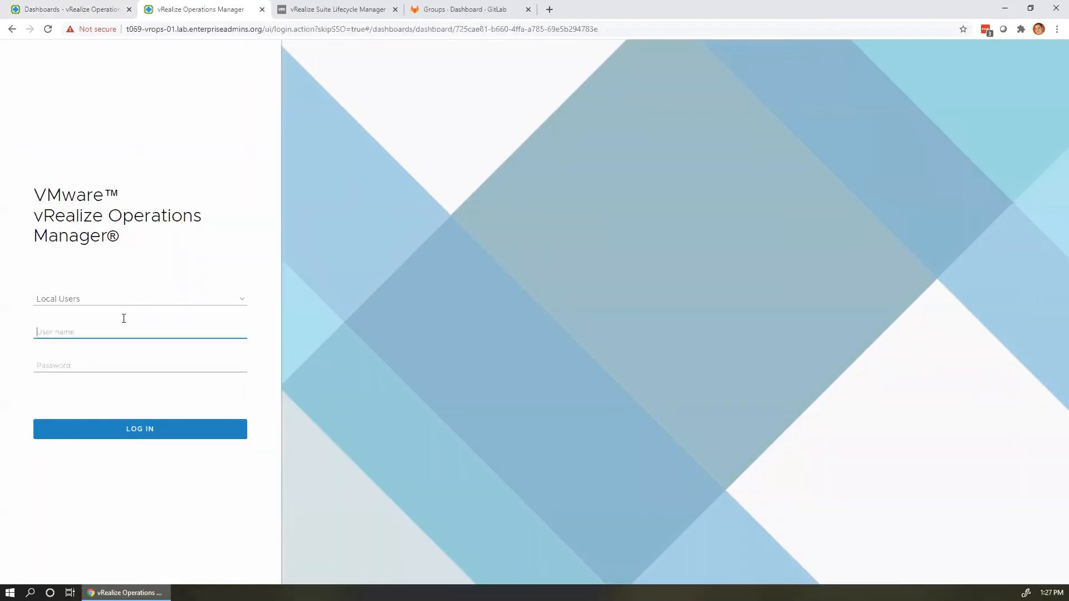
type("admin")
key("Tab")
type("*")
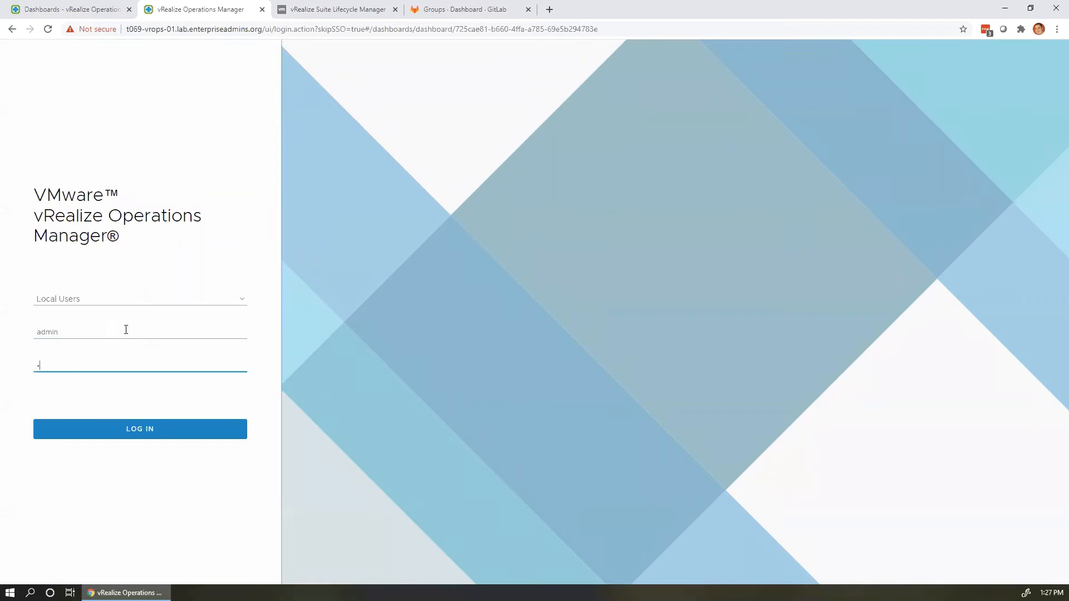
type("*******")
key("Return")
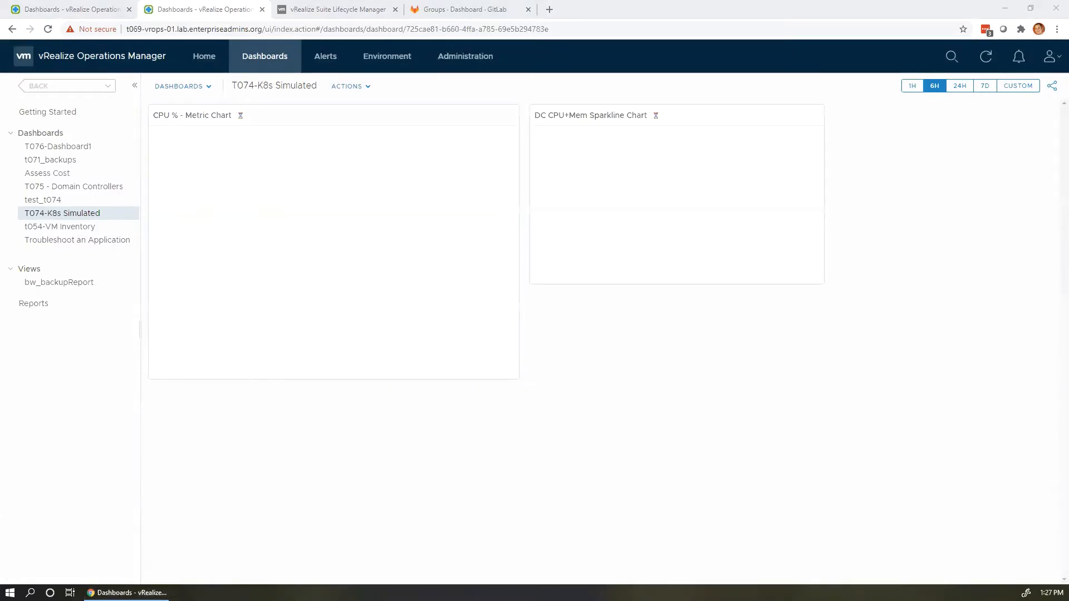
Add a group type 'TAM Lab 075 Group Type' under Administration > Configuration > Group Types.
left_click(479, 61)
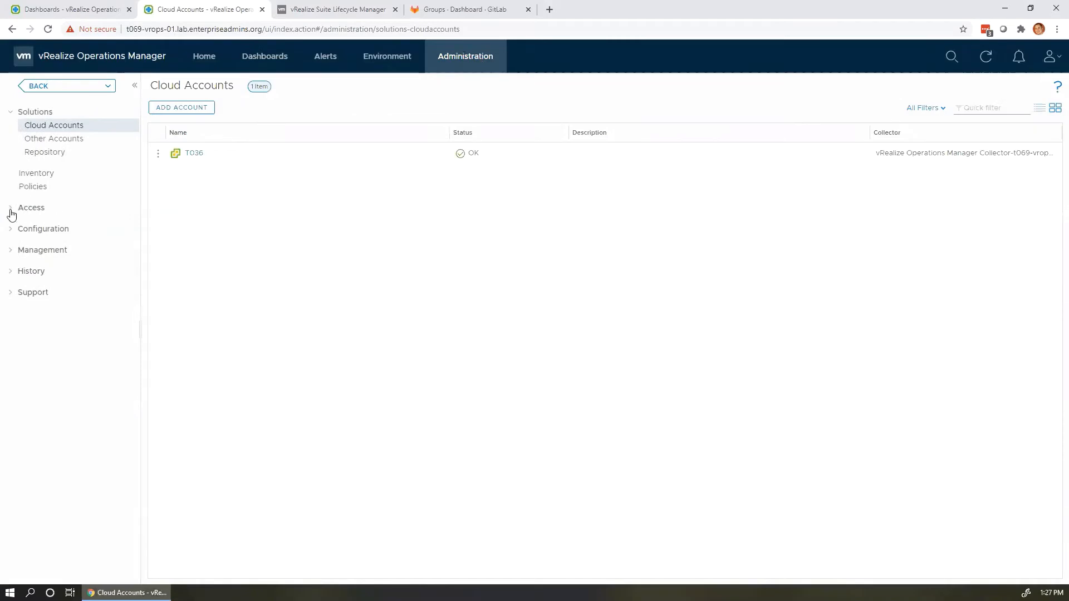
left_click(13, 233)
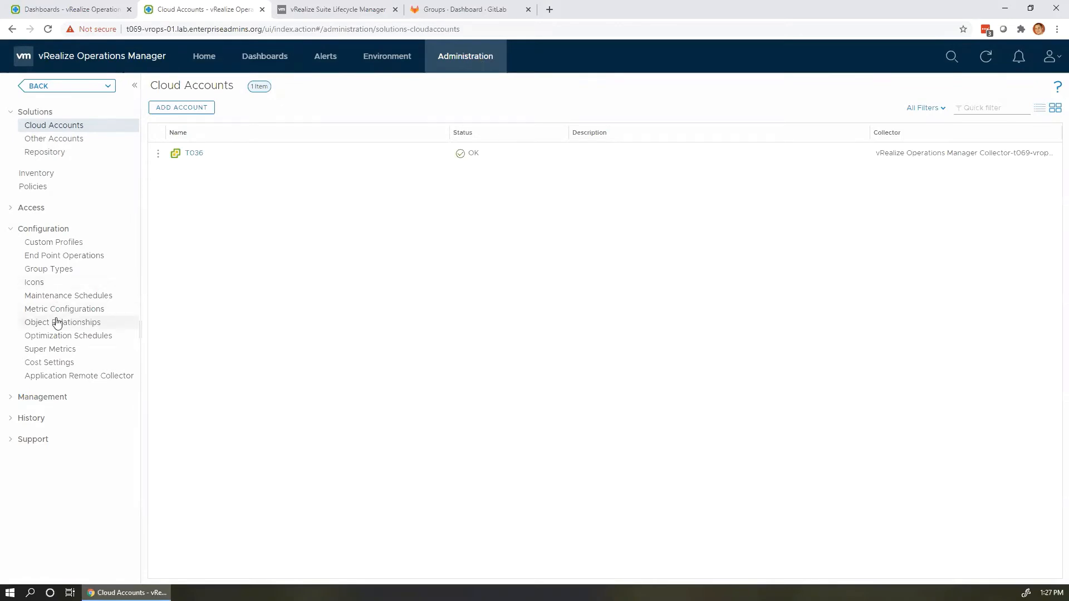
left_click(47, 269)
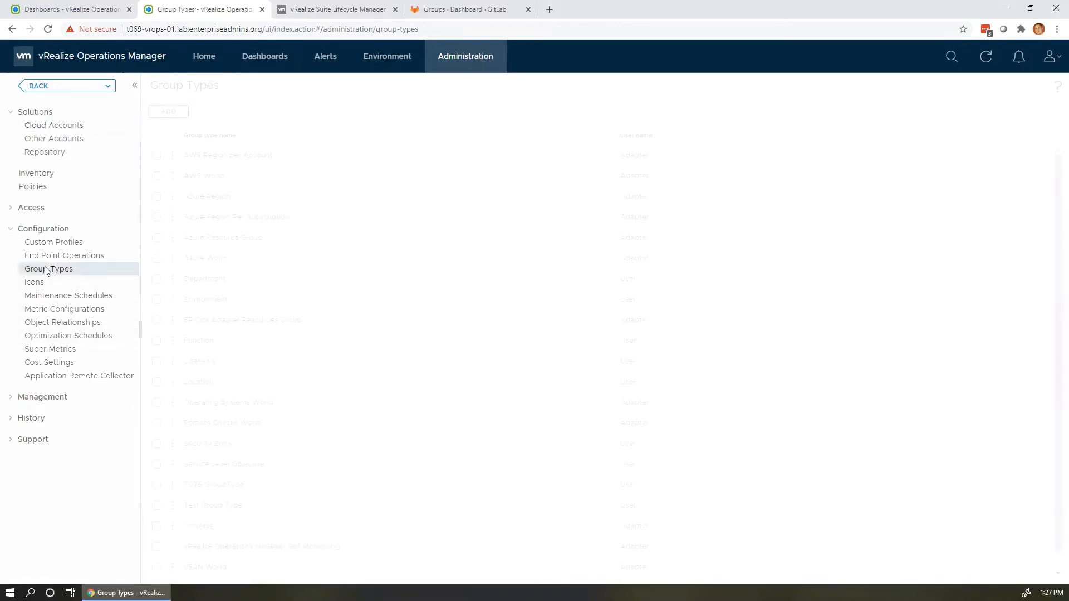
left_click(172, 113)
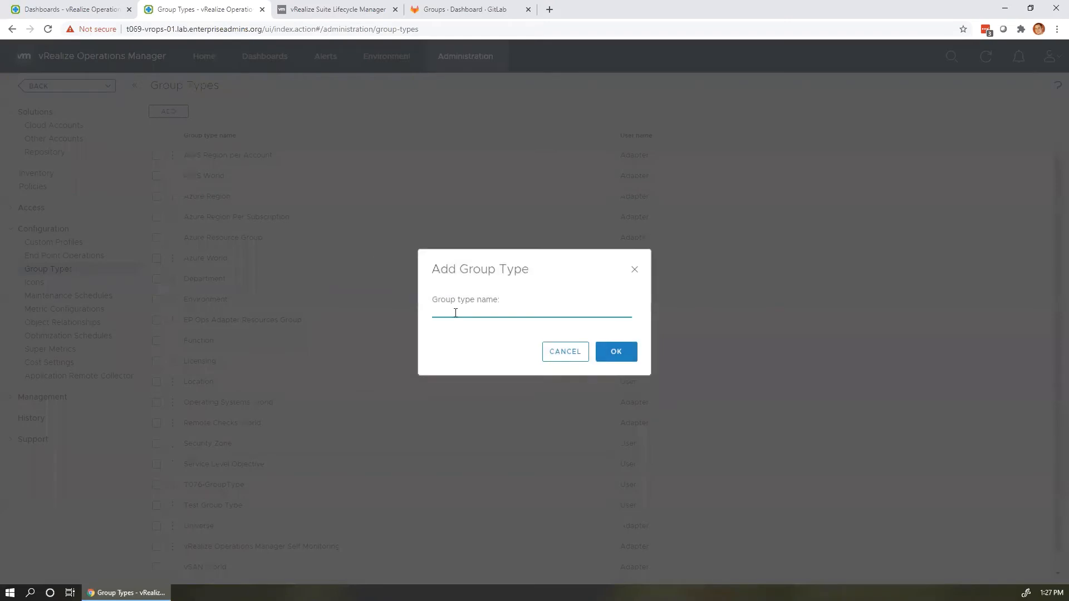
type("TAM Lab 075")
type("Group Type")
left_click(616, 353)
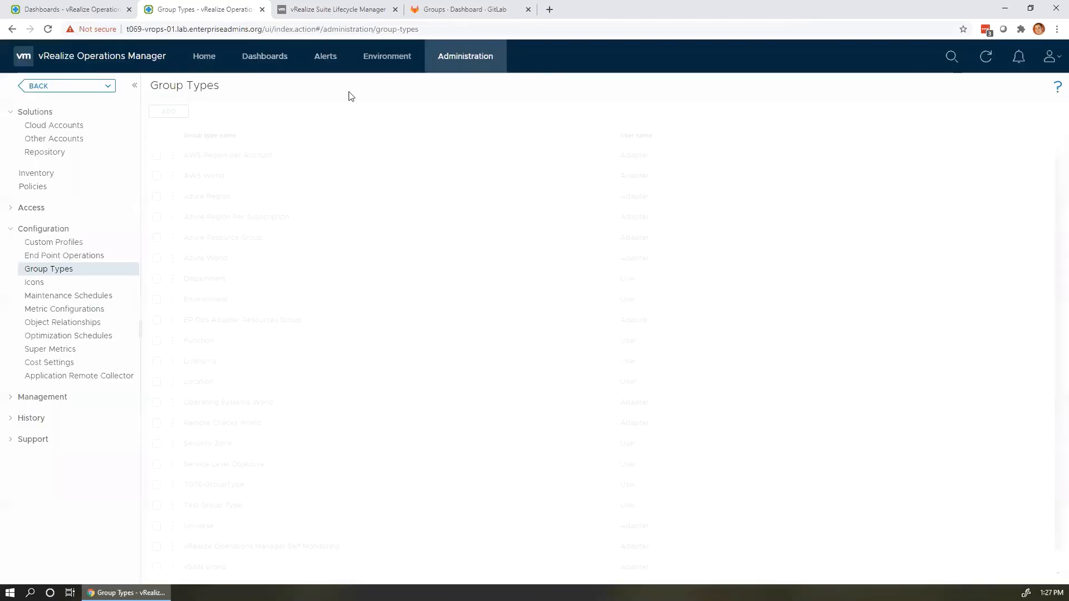
left_click(396, 59)
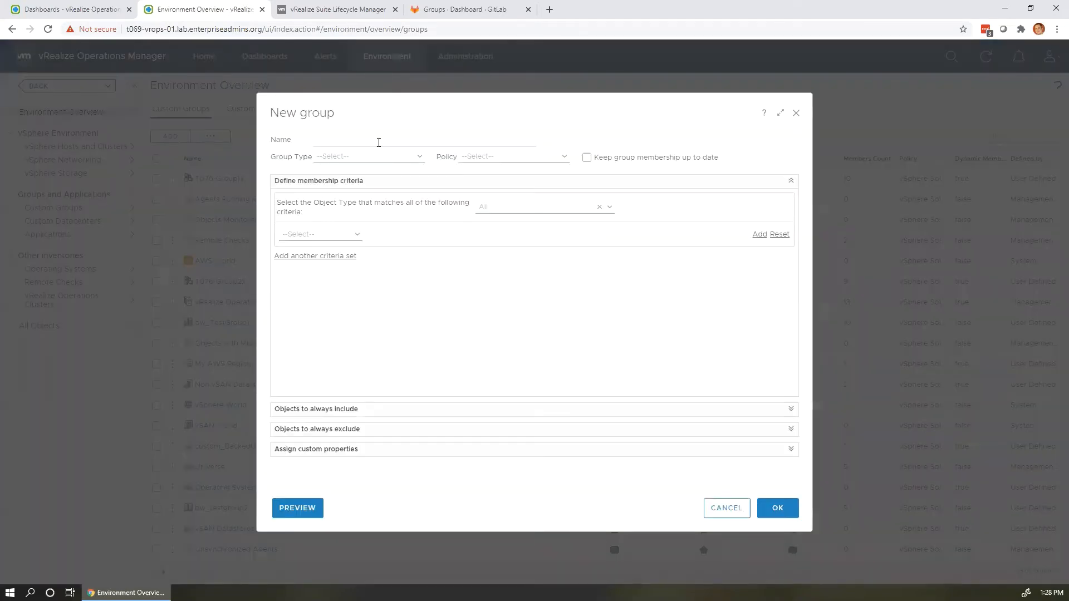
Name the new custom group 'TAM Lab 075 Group 1' with type TAM Lab 075 Group Type.
left_click(379, 142)
type("TAM Lab 075")
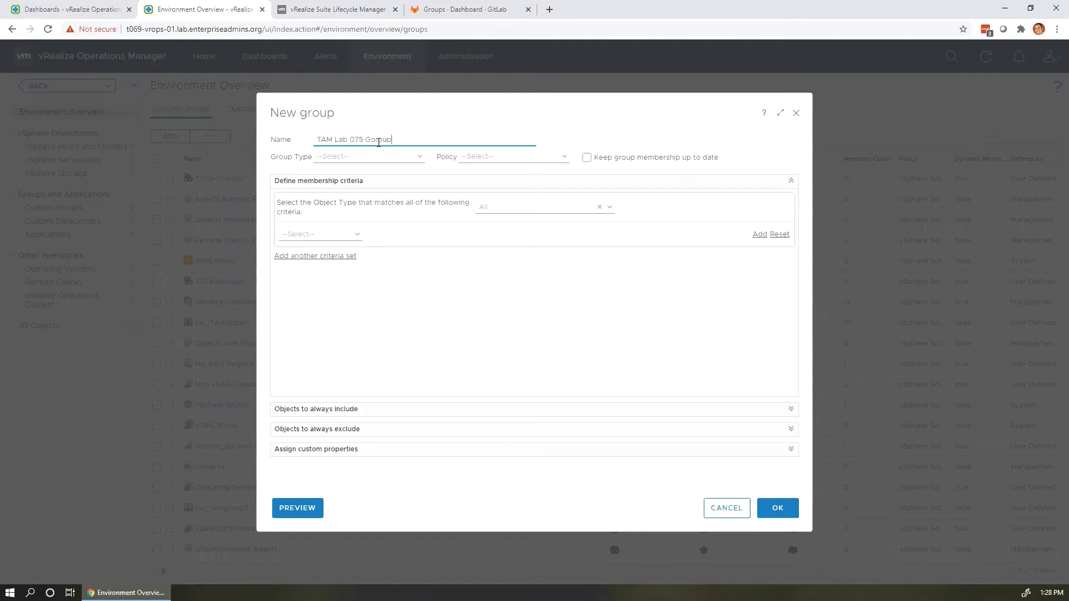
type("Group")
left_click(417, 158)
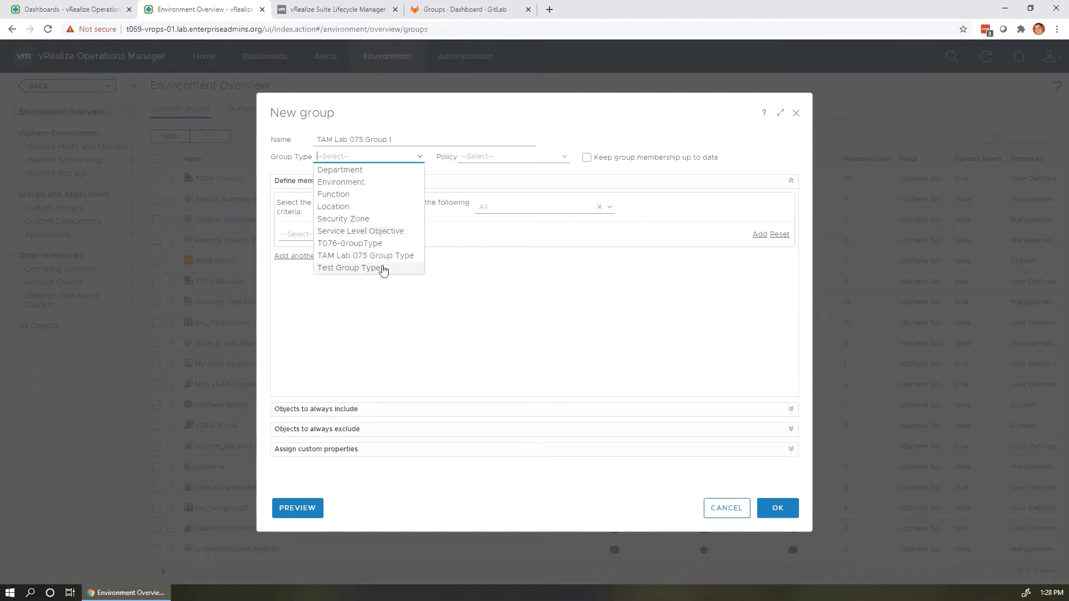
left_click(379, 256)
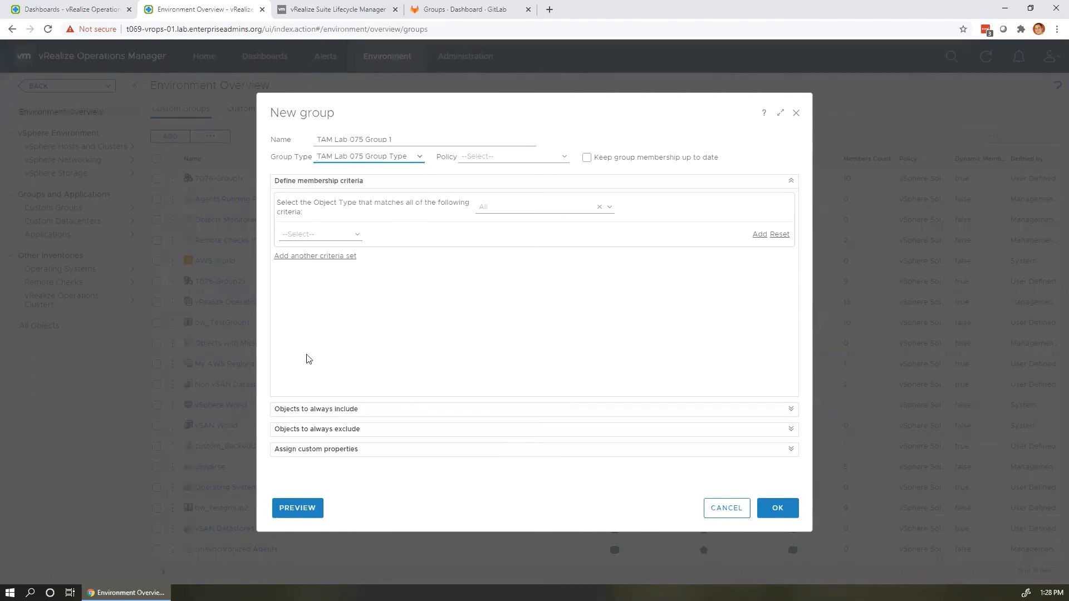
Set membership to Virtual Machine objects whose name contains 'tc11cli-1'.
left_click(355, 238)
left_click(395, 230)
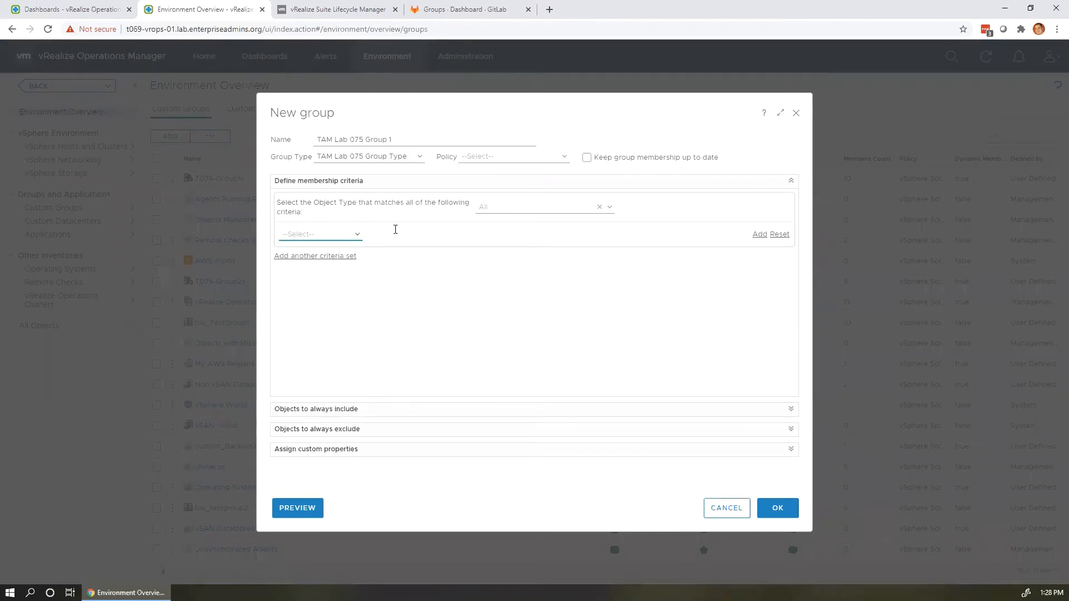
left_click(519, 210)
type("virtual ma")
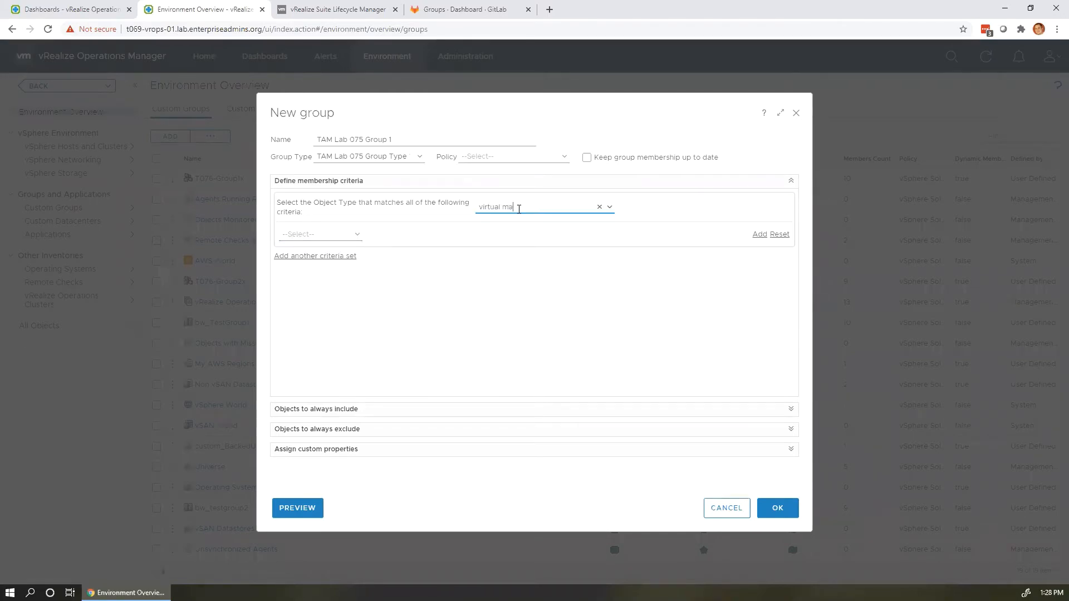
left_click(520, 263)
left_click(359, 235)
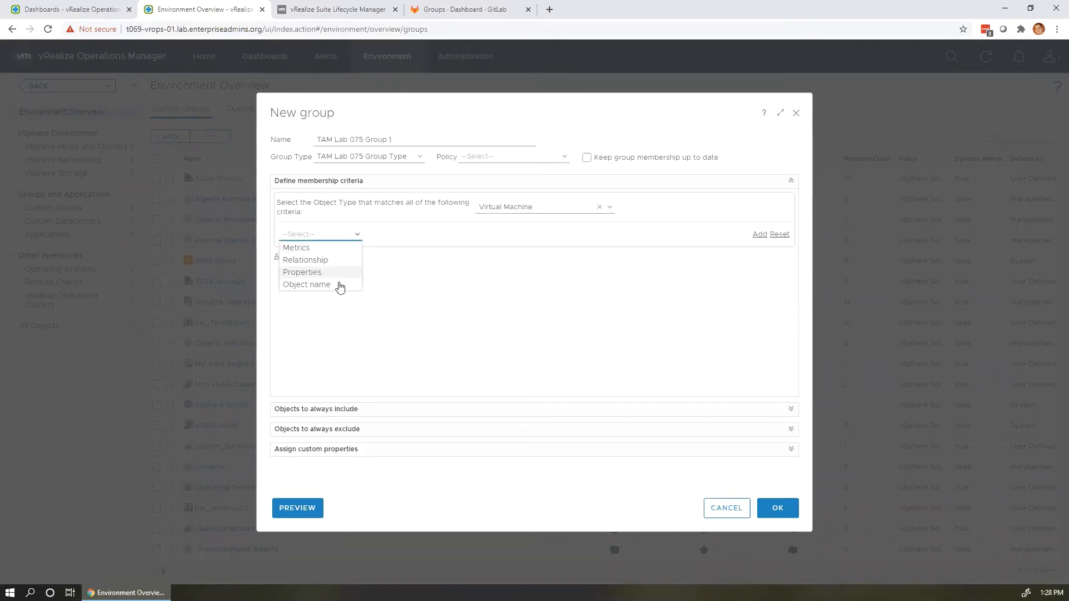
left_click(339, 283)
left_click(449, 240)
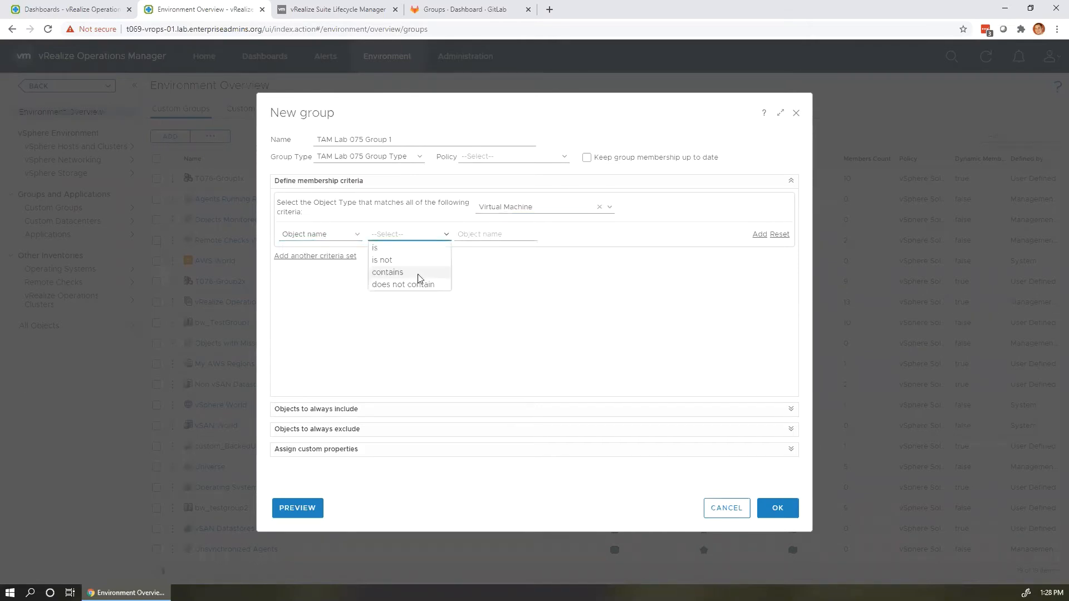
left_click(419, 273)
left_click(471, 230)
type("tc")
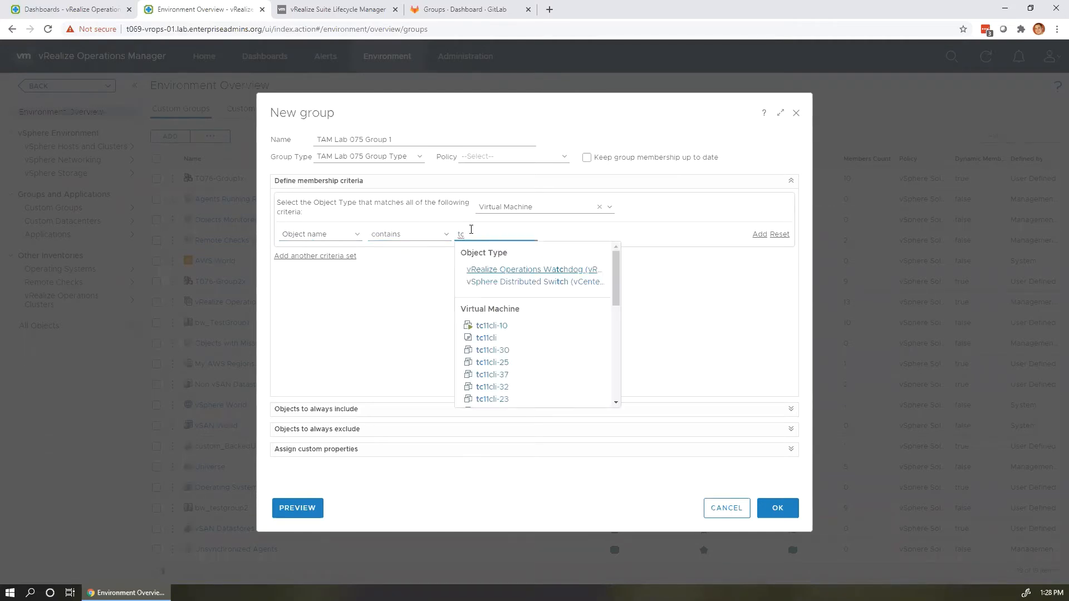
type("11cli-1")
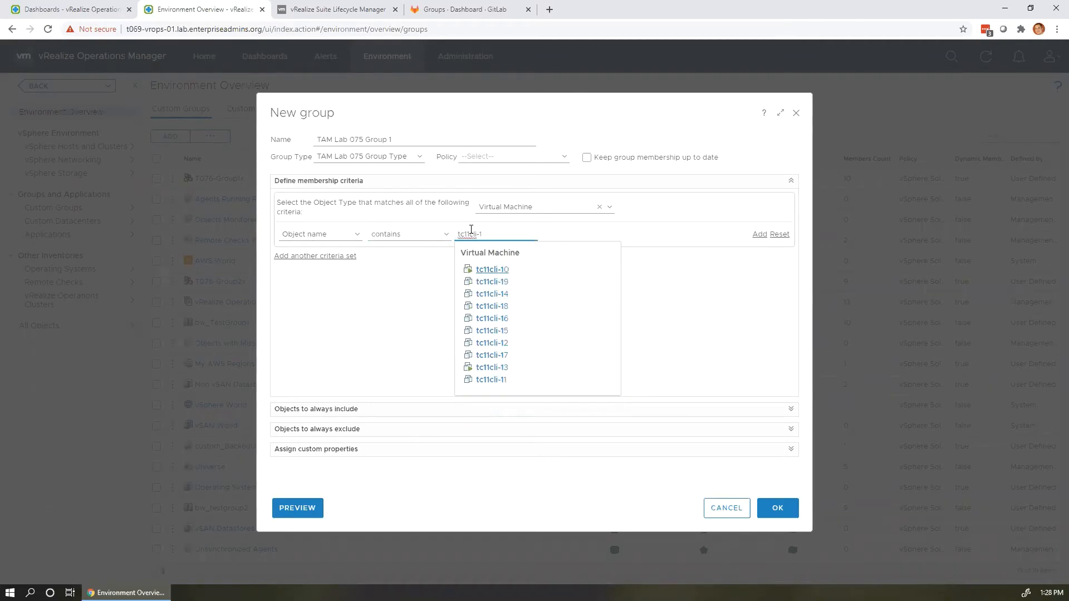
left_click(502, 236)
Preview the matching VMs and save TAM Lab 075 Group 1.
left_click(298, 507)
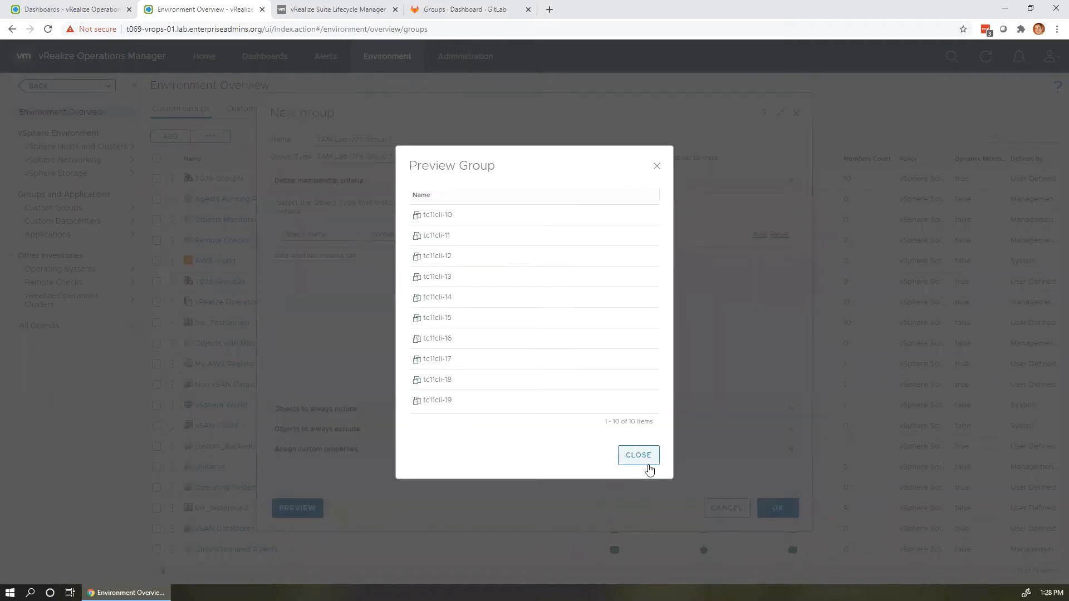
left_click(648, 468)
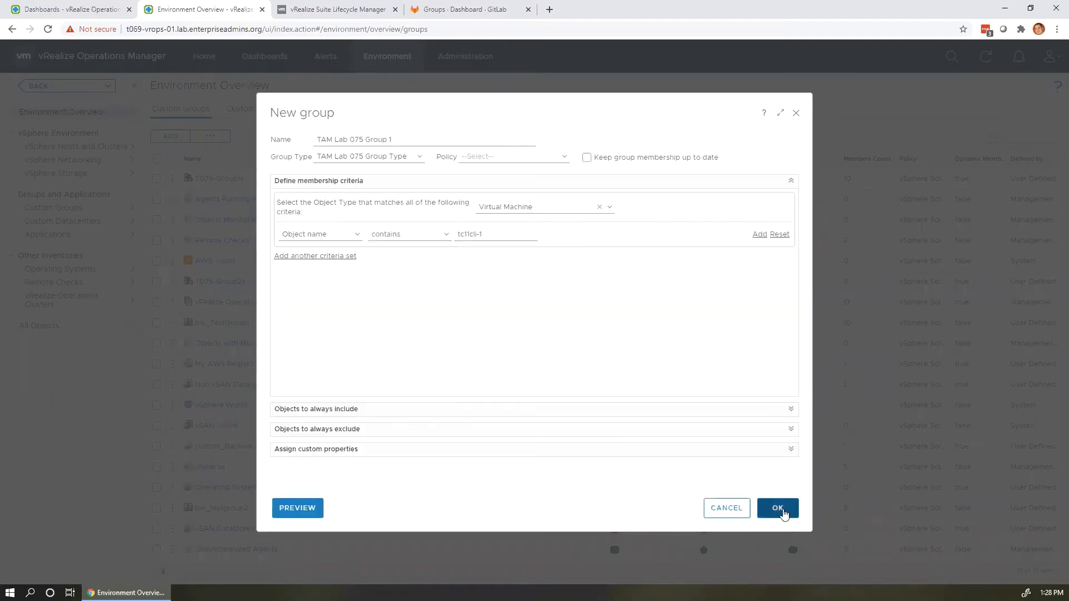
left_click(779, 509)
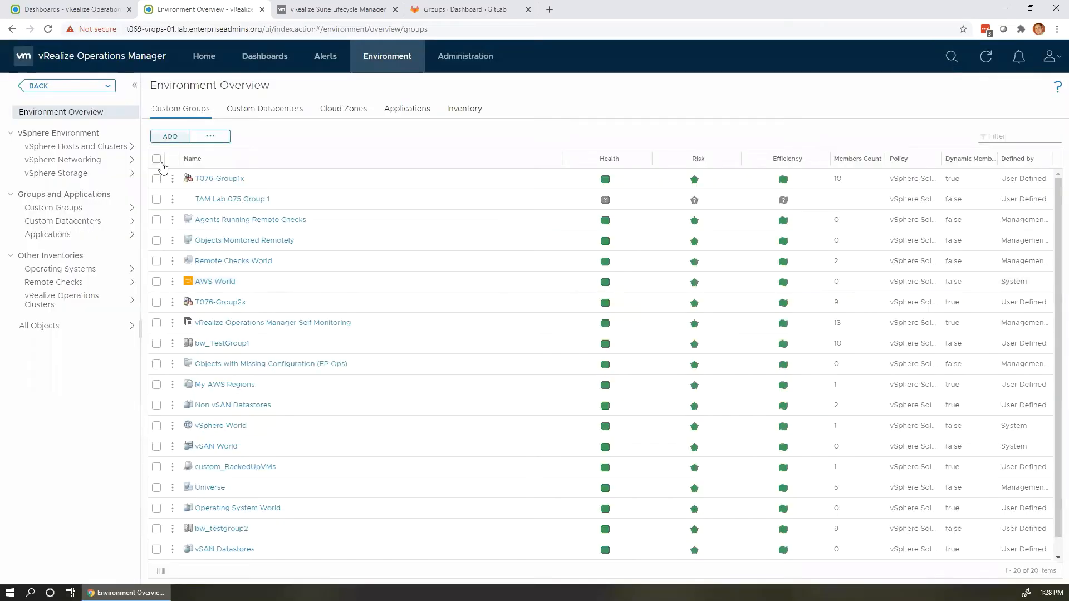
Start another custom group named 'TAM Lab 075 Group 2' with type TAM Lab 075 Group Type.
left_click(176, 137)
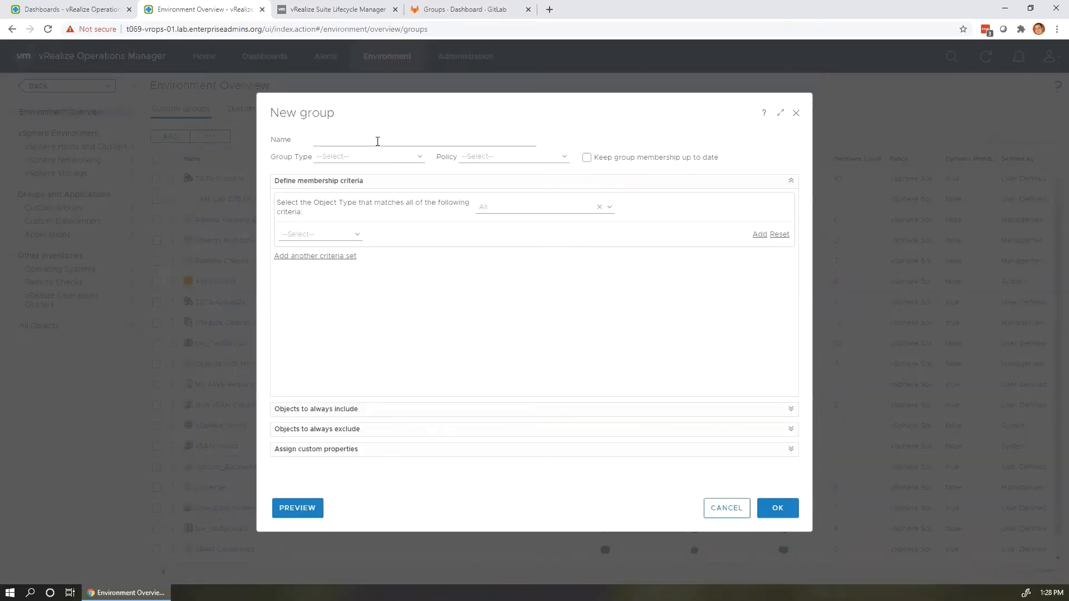
left_click(377, 142)
type("TAM Lab 075")
type("Group 2")
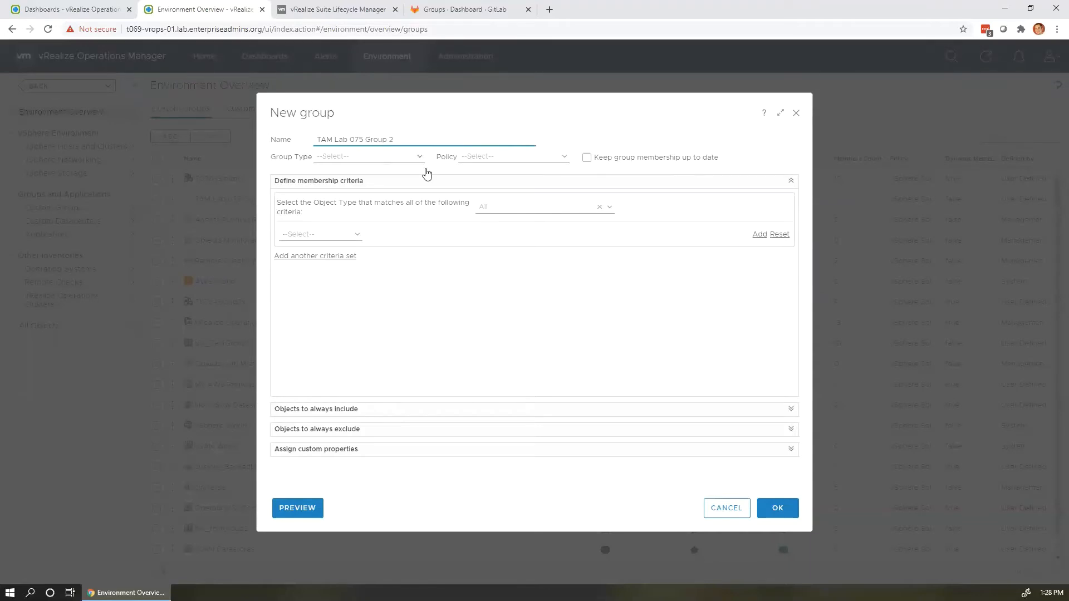
left_click(419, 157)
left_click(382, 257)
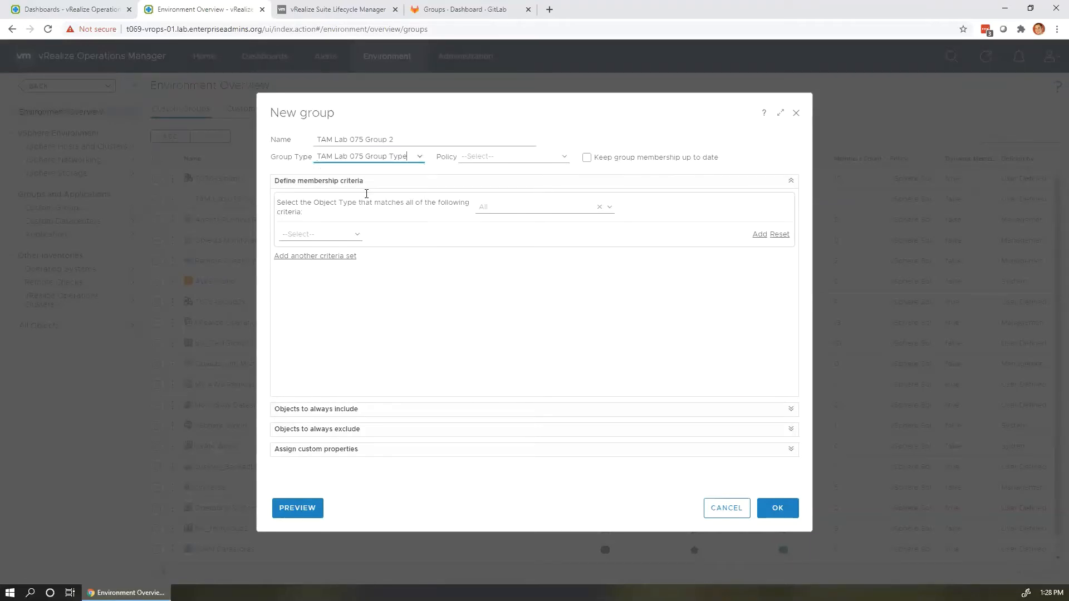
Set membership to Virtual Machine objects whose name contains 'tc11cli-2'.
left_click(549, 204)
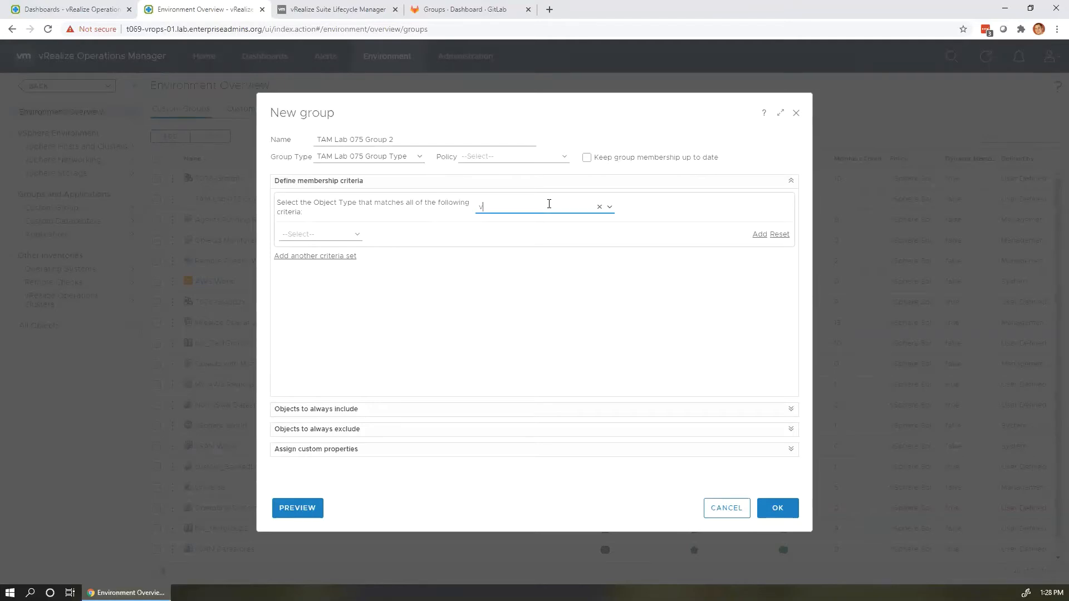
type("virtual mac")
left_click(529, 262)
left_click(359, 240)
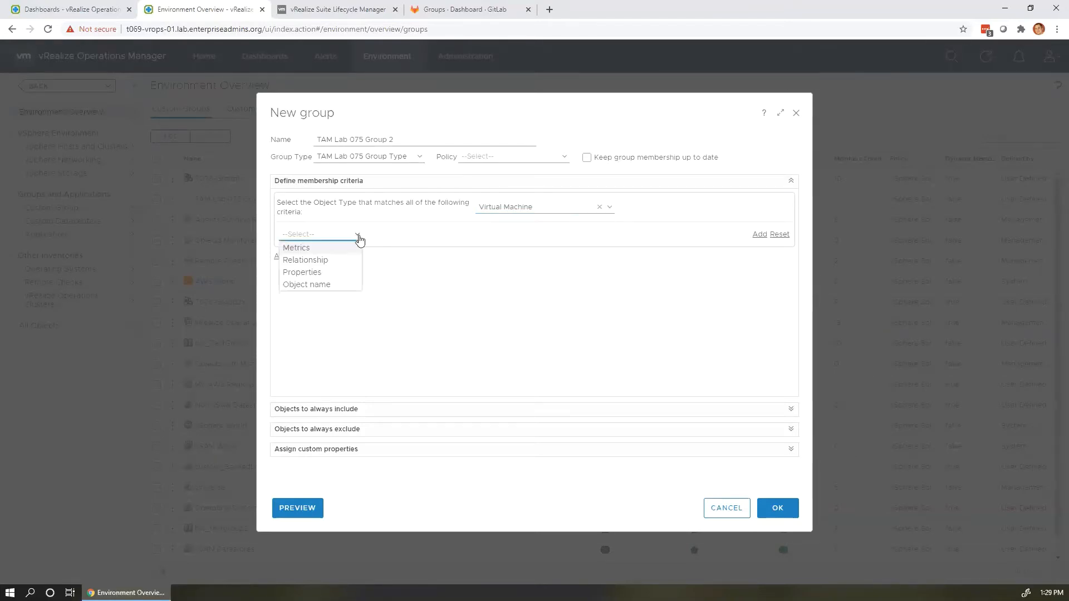
left_click(331, 285)
left_click(402, 240)
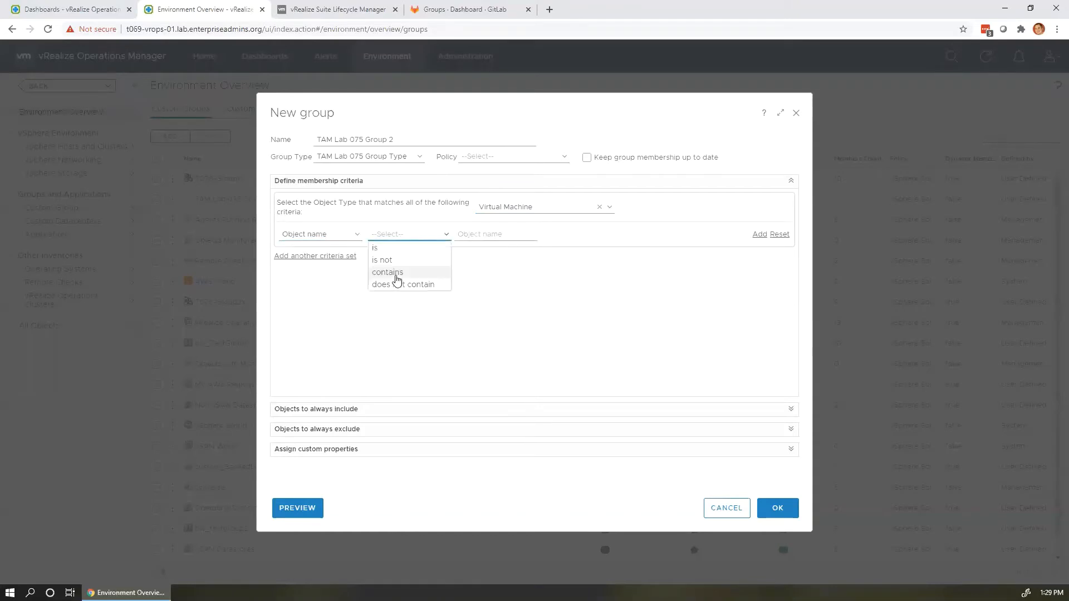
left_click(396, 275)
type("t")
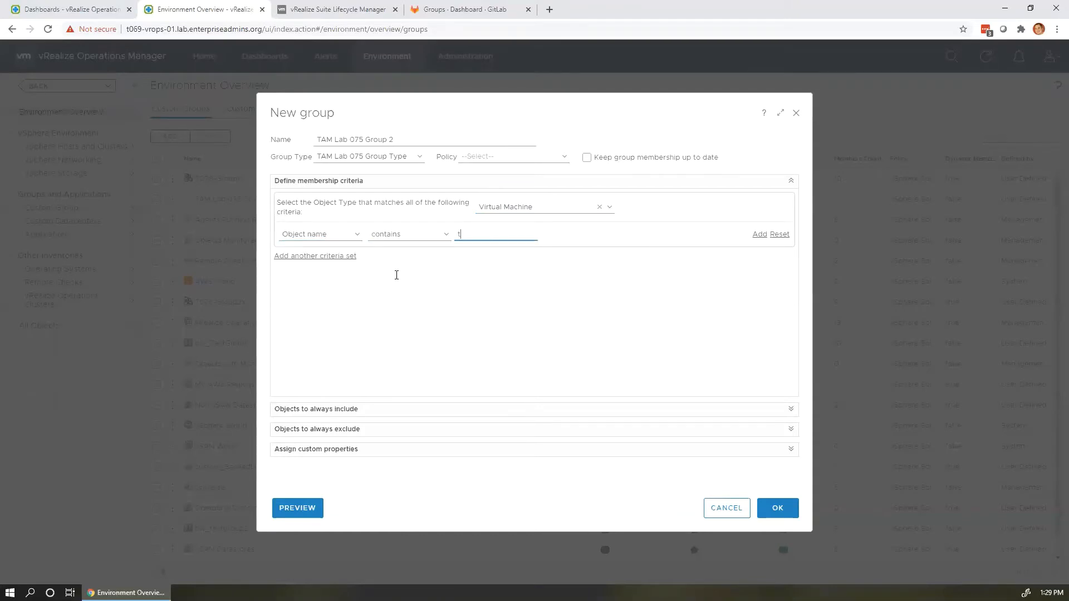
type("c")
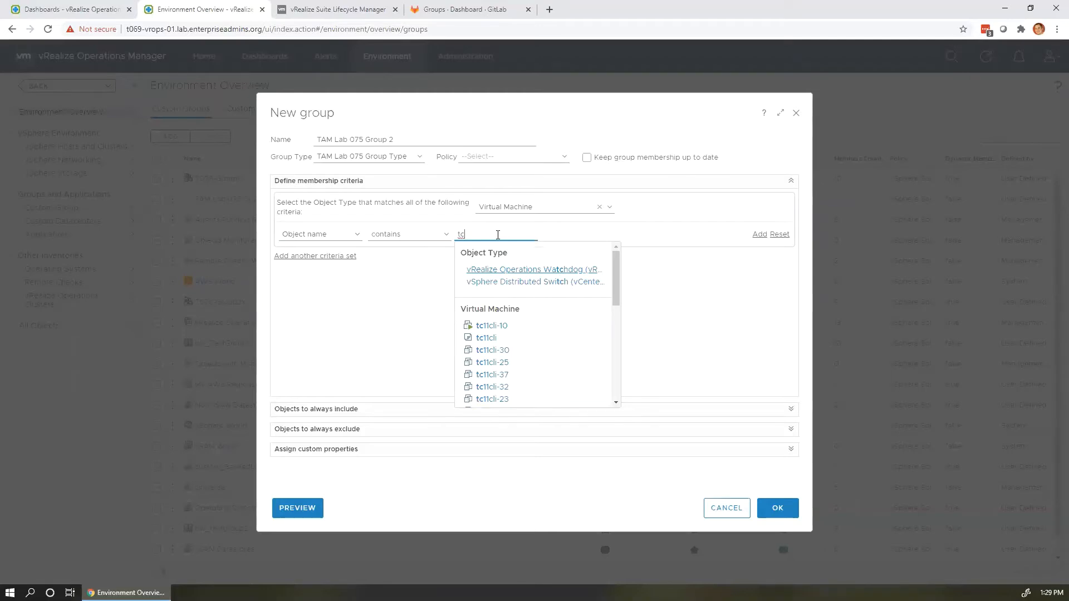
type("11cli-2")
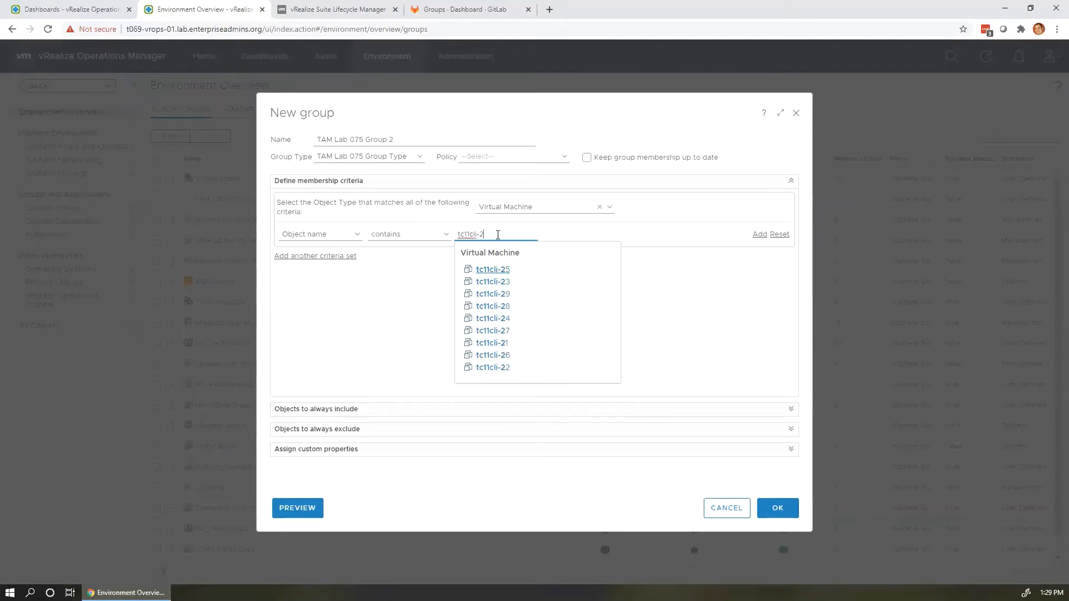
left_click(377, 337)
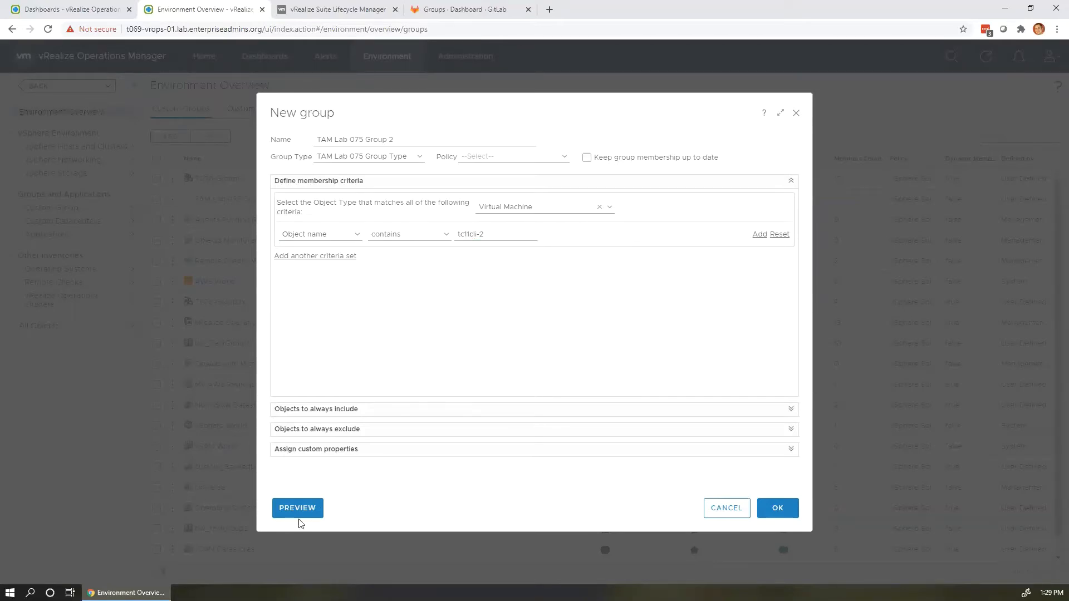
Preview the nine matching VMs and save TAM Lab 075 Group 2.
left_click(298, 508)
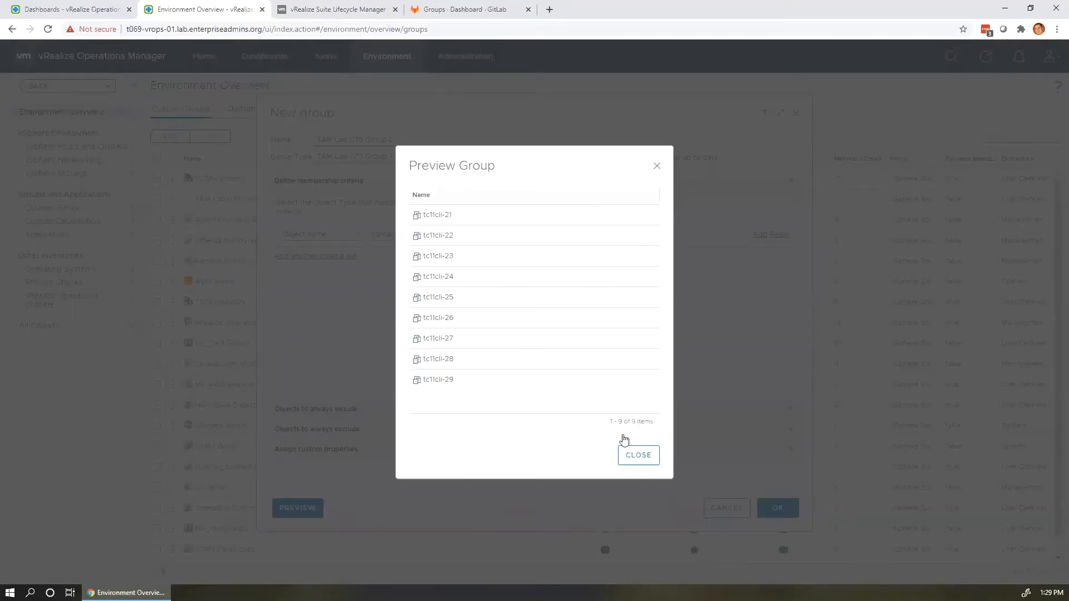
left_click(639, 454)
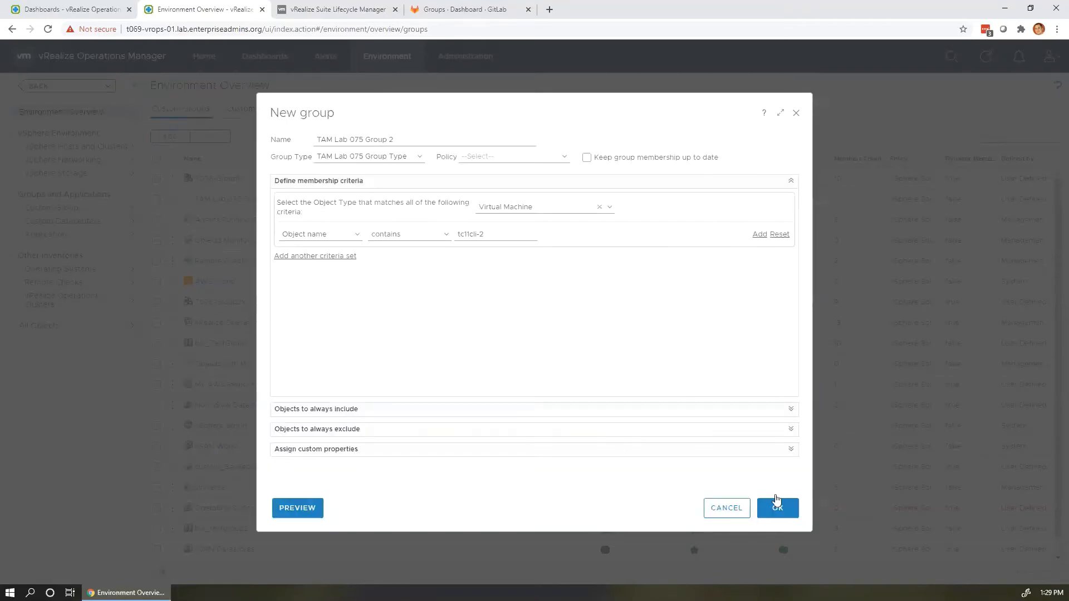
left_click(776, 503)
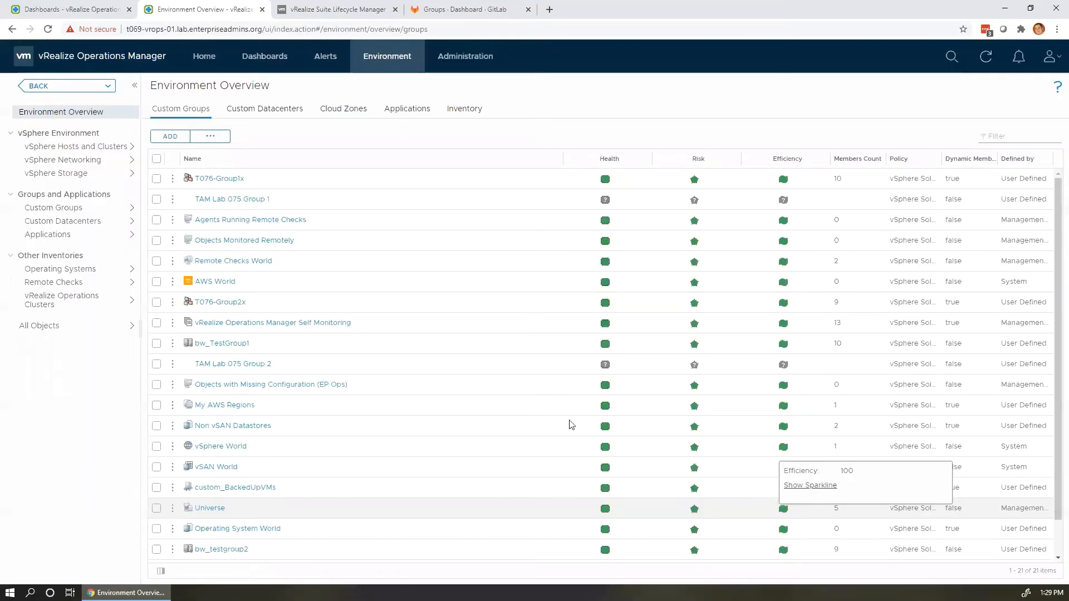
Sort custom groups by name and enable 'Keep group membership up to date' on TAM Lab 075 Group 1.
left_click(250, 160)
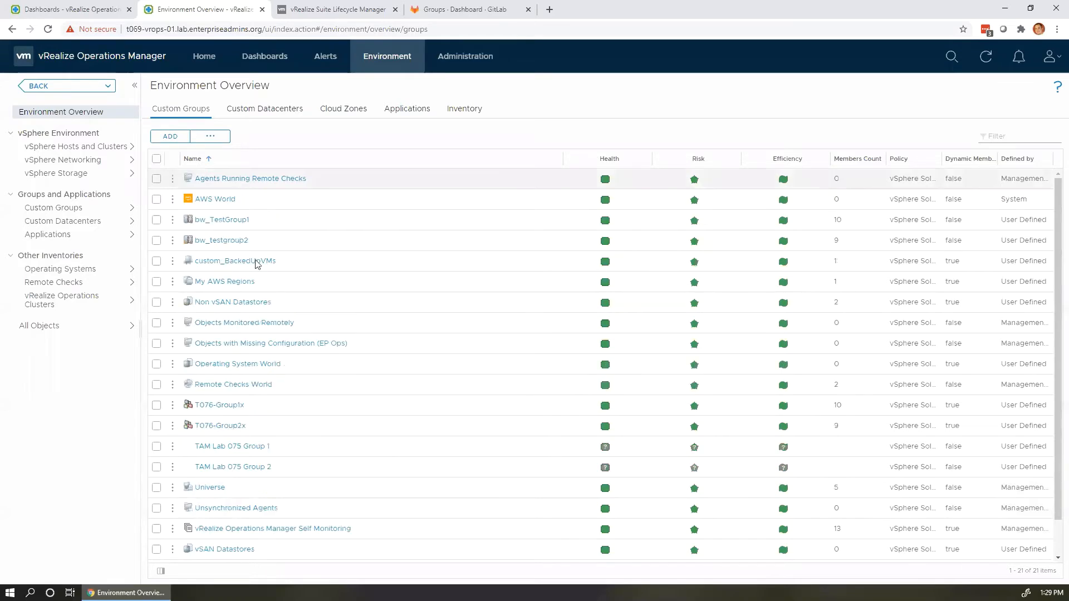
scroll(298, 371, "down", 2)
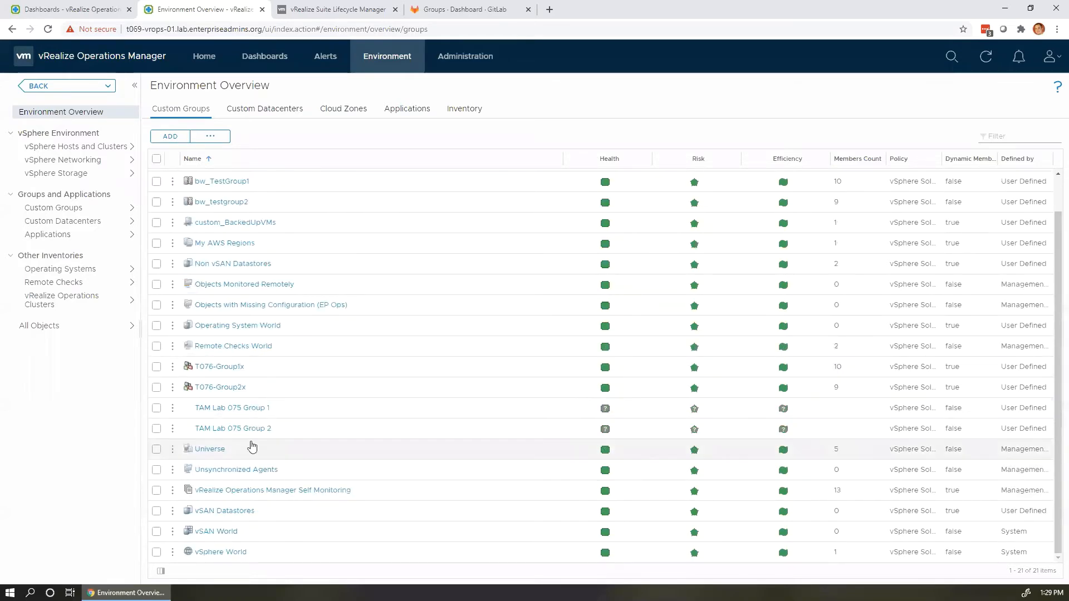
left_click(172, 408)
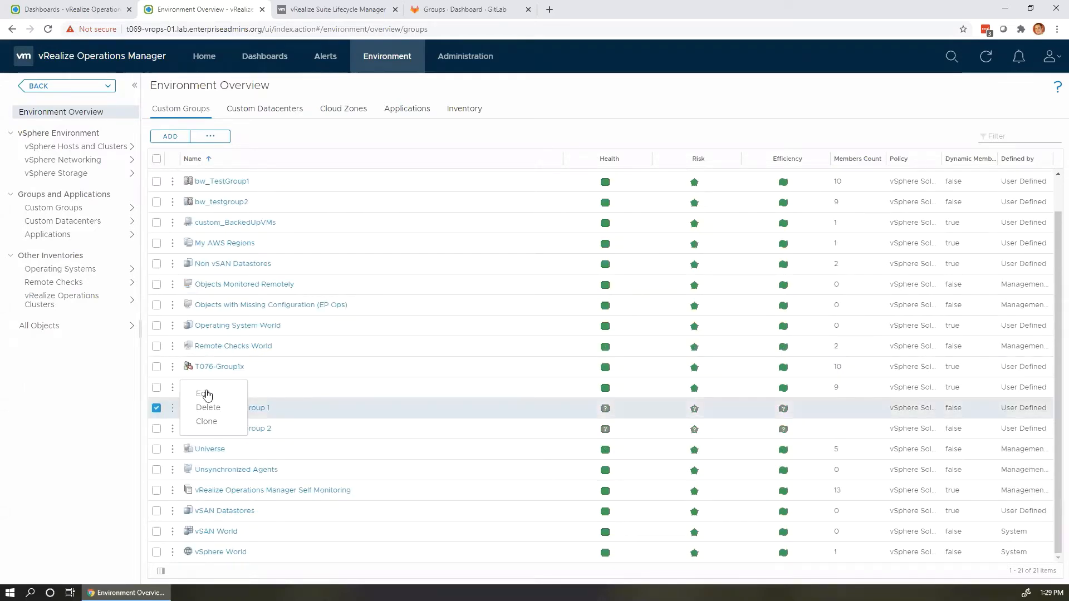
left_click(206, 394)
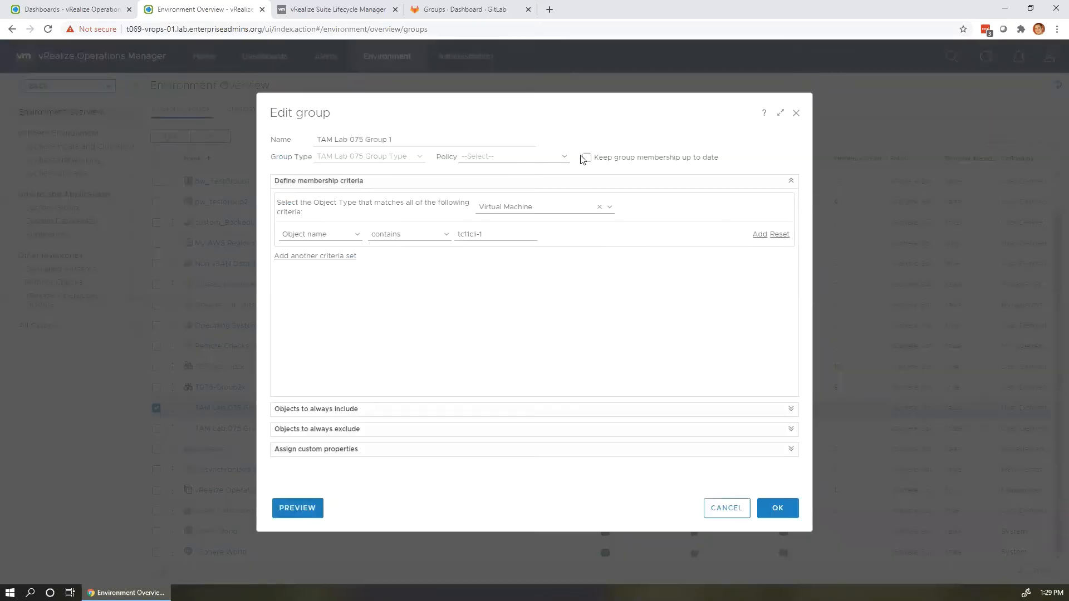
left_click(585, 158)
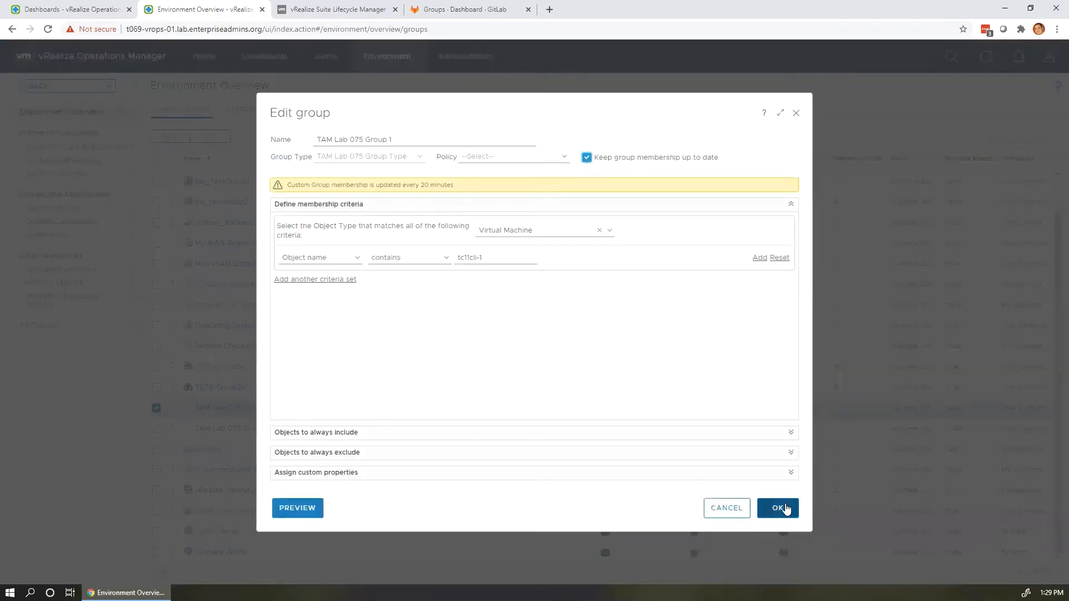
left_click(785, 508)
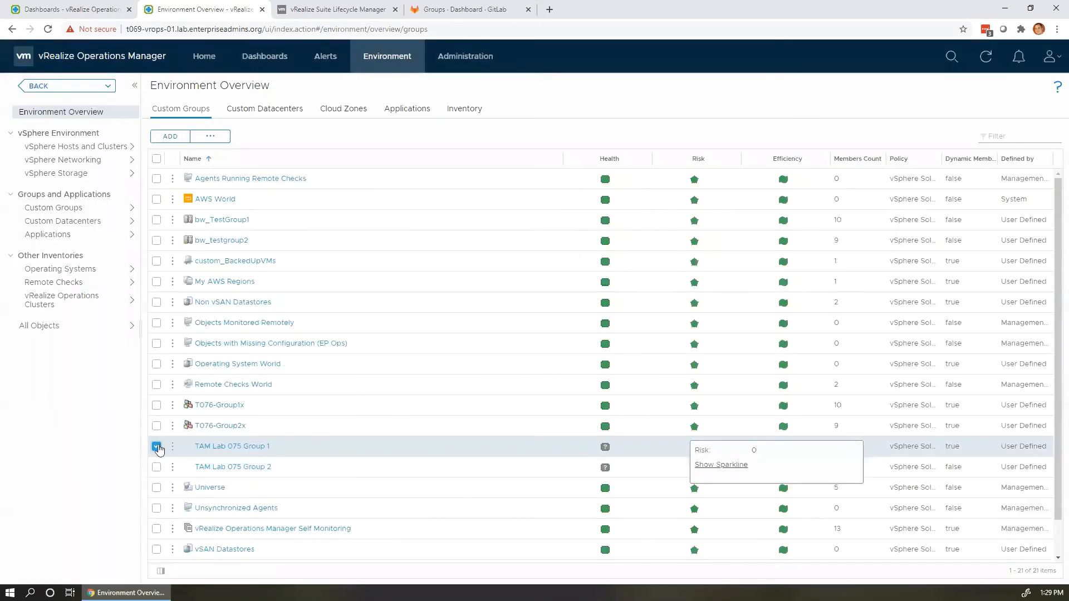
Enable 'Keep group membership up to date' on TAM Lab 075 Group 2.
left_click(157, 467)
left_click(172, 467)
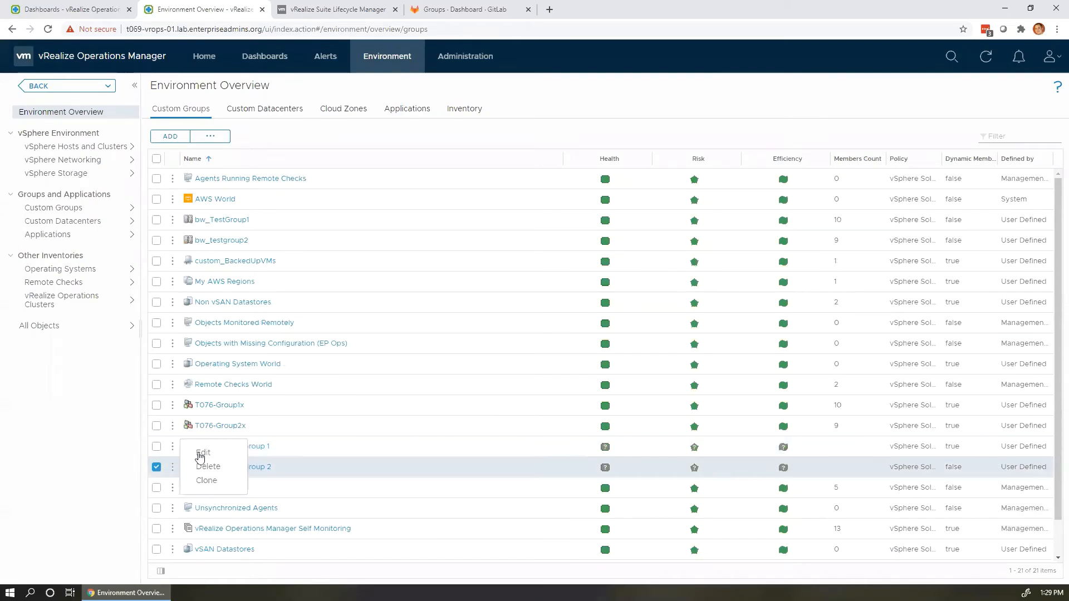
left_click(202, 453)
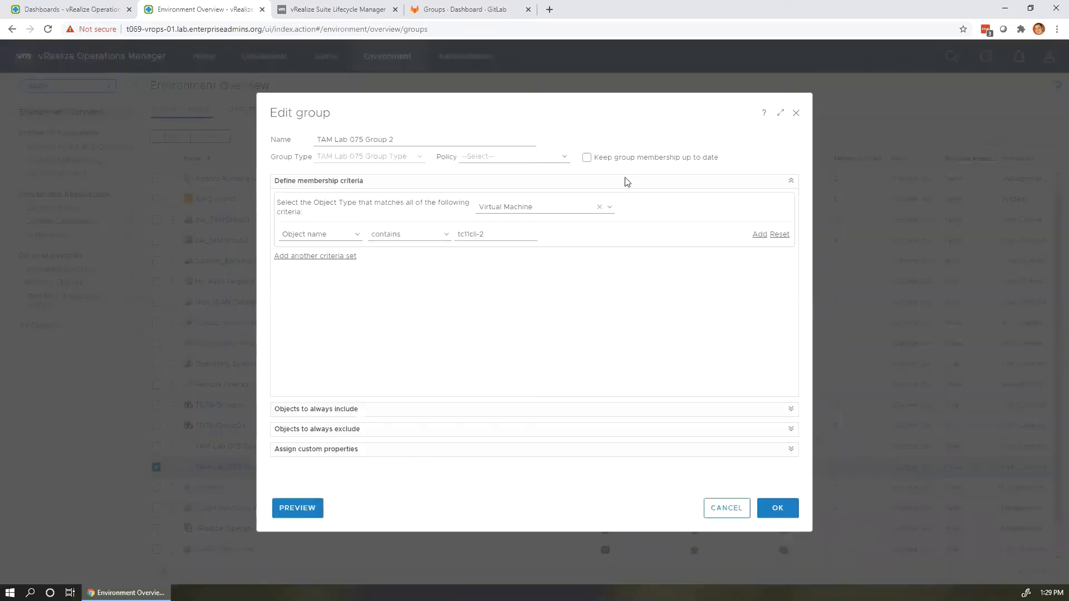
left_click(586, 157)
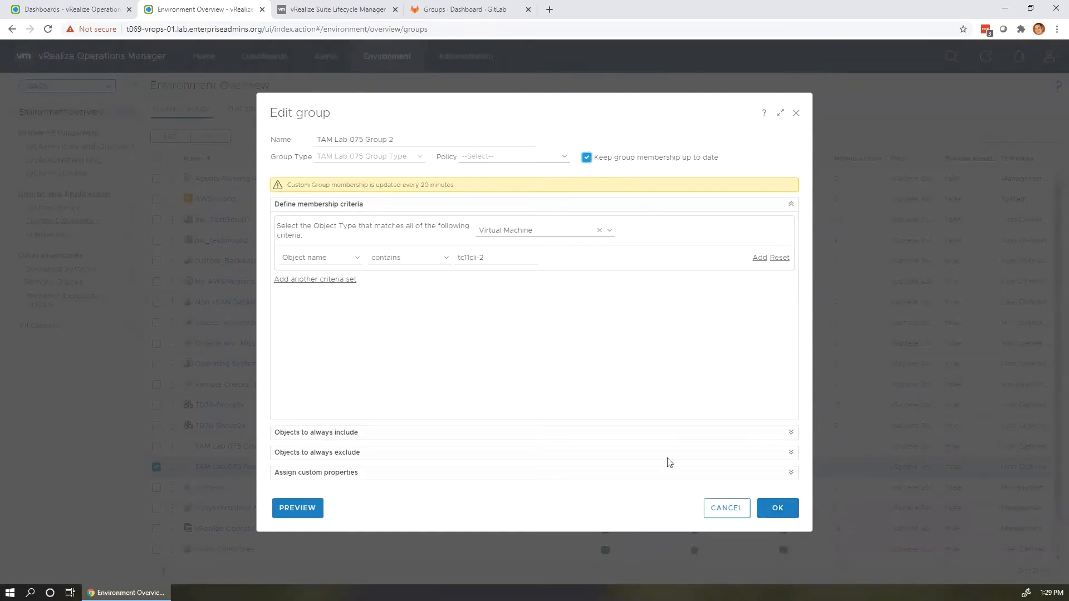
left_click(784, 507)
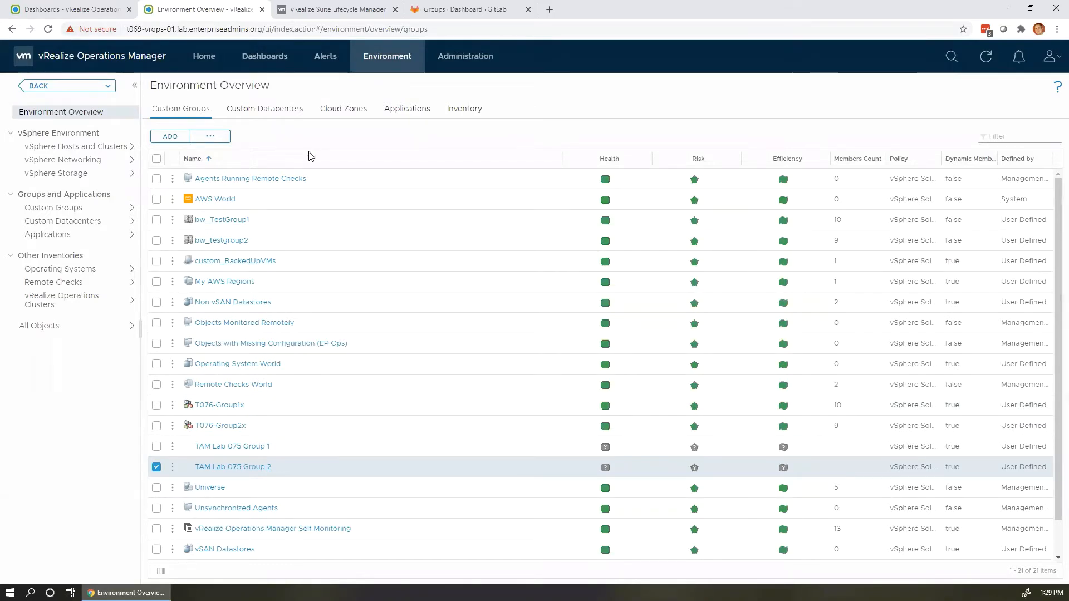
Return to TAM Lab 075 Dashboard 1 charting CPU Usage for the radius VMs, and glance at its actions menu.
left_click(271, 68)
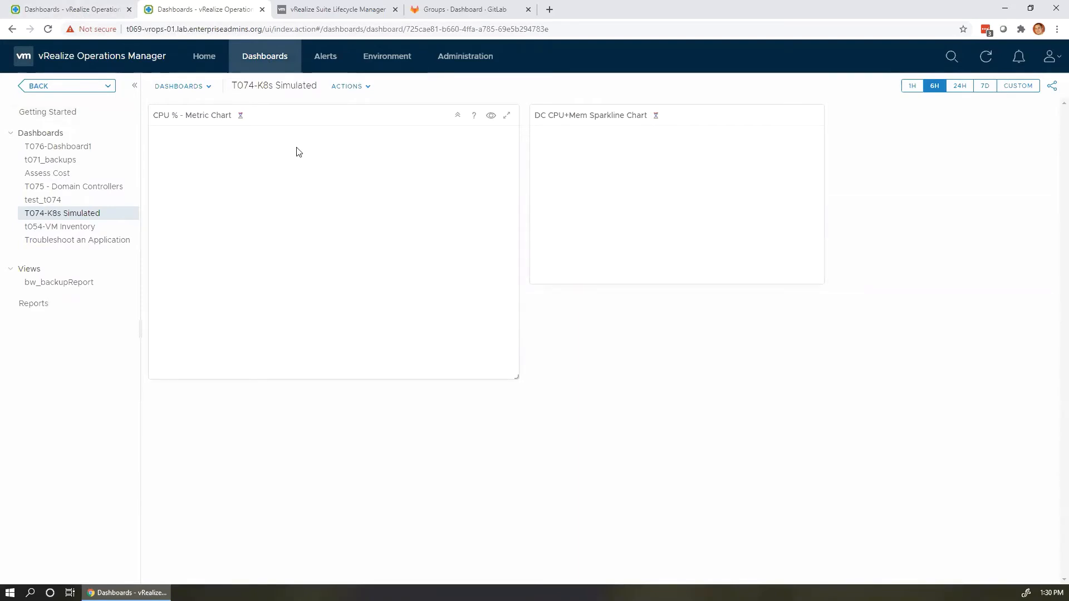
left_click(87, 17)
left_click(349, 98)
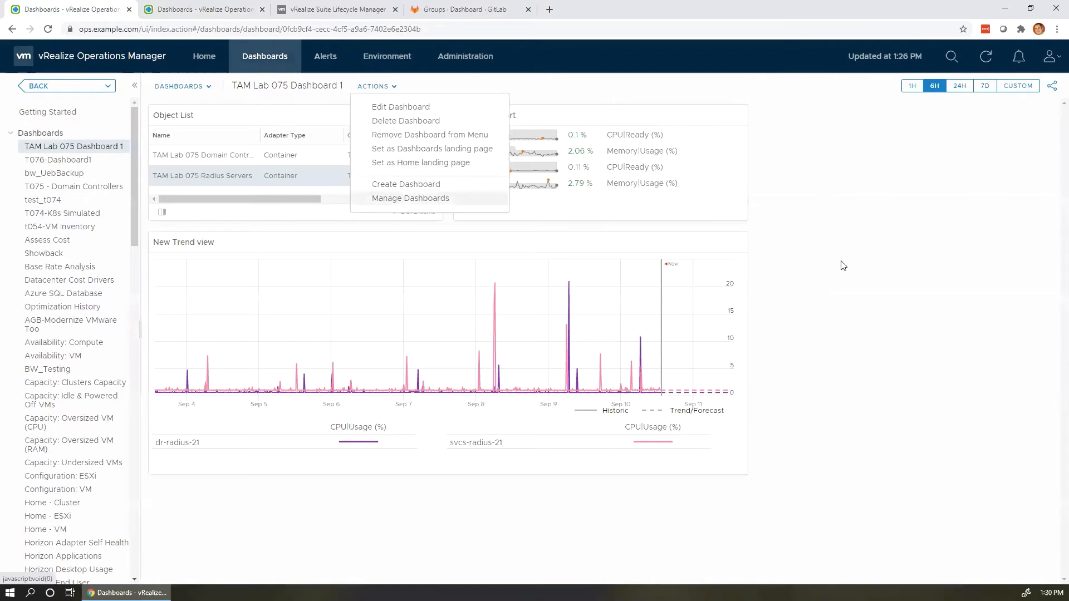
left_click(558, 277)
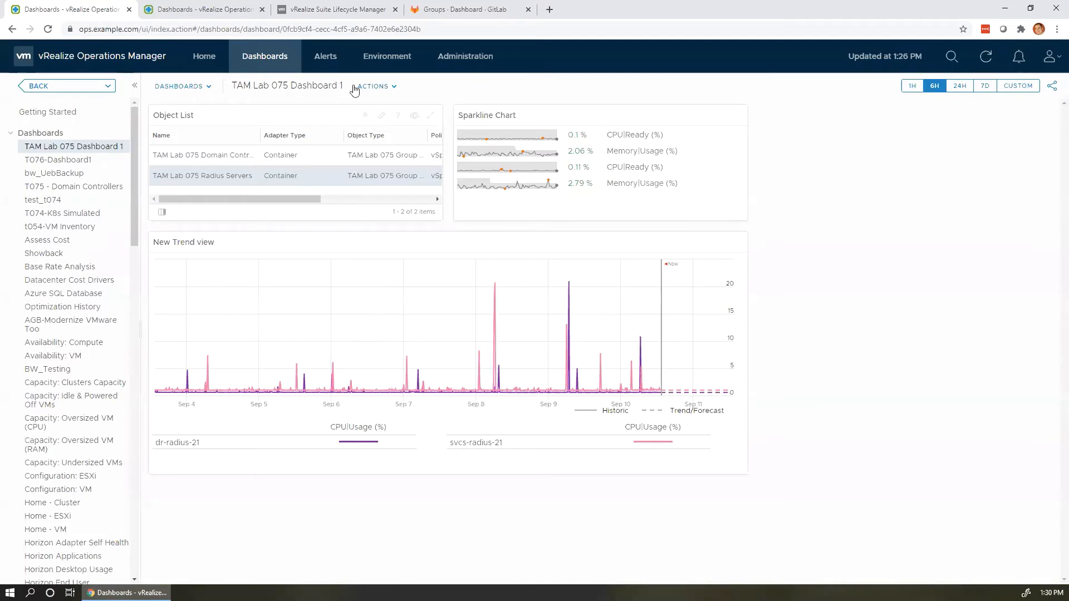
Sign in to vRealize Suite Lifecycle Manager with the local administrator account and its password.
left_click(341, 11)
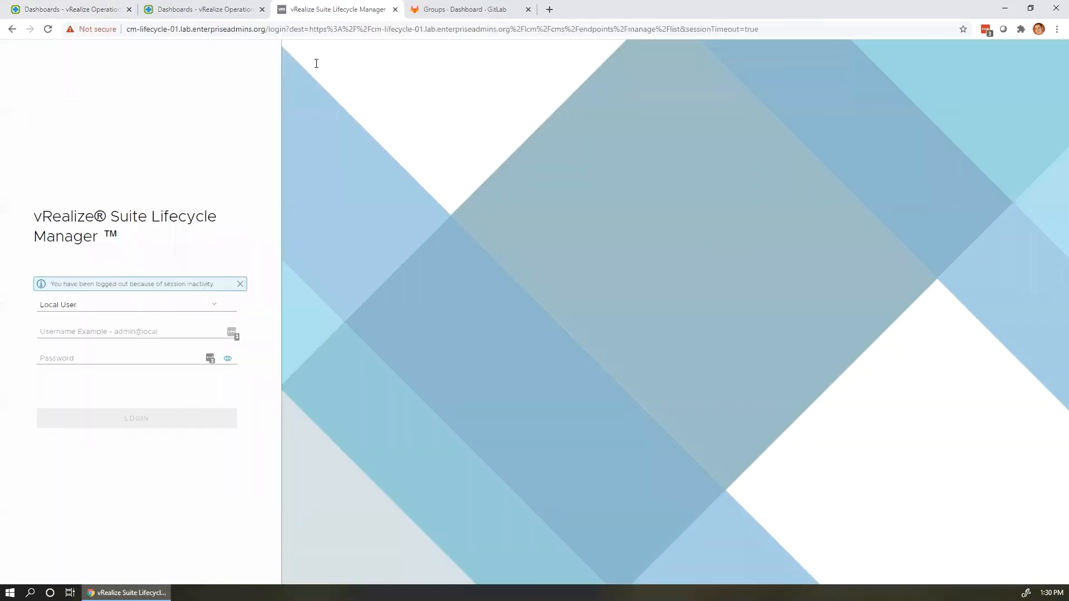
left_click(166, 330)
type("adm")
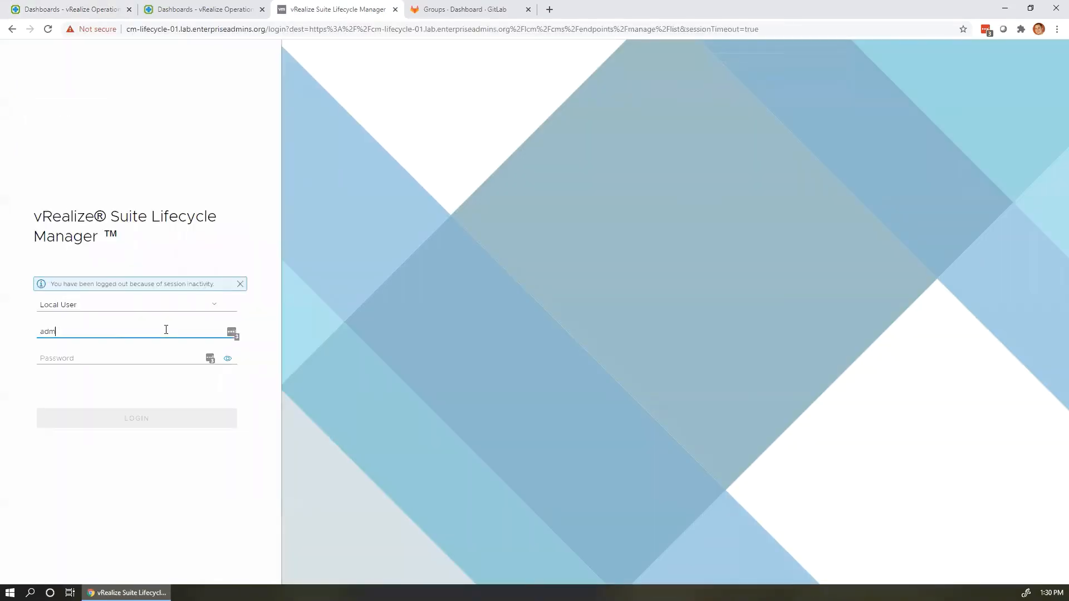
type("in@local")
key("Tab")
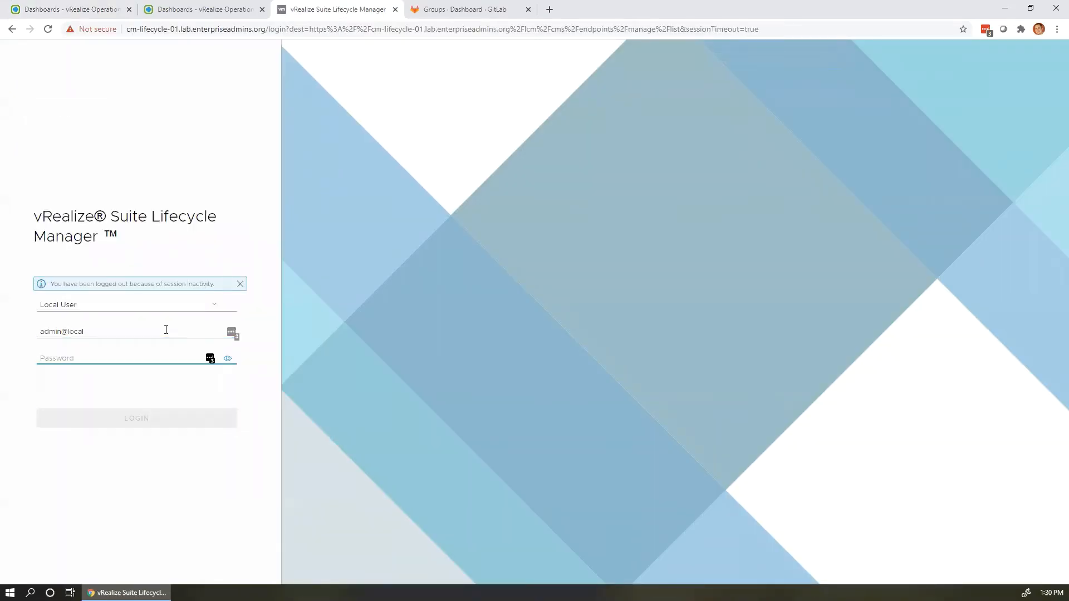
type("VMware1!")
key("Return")
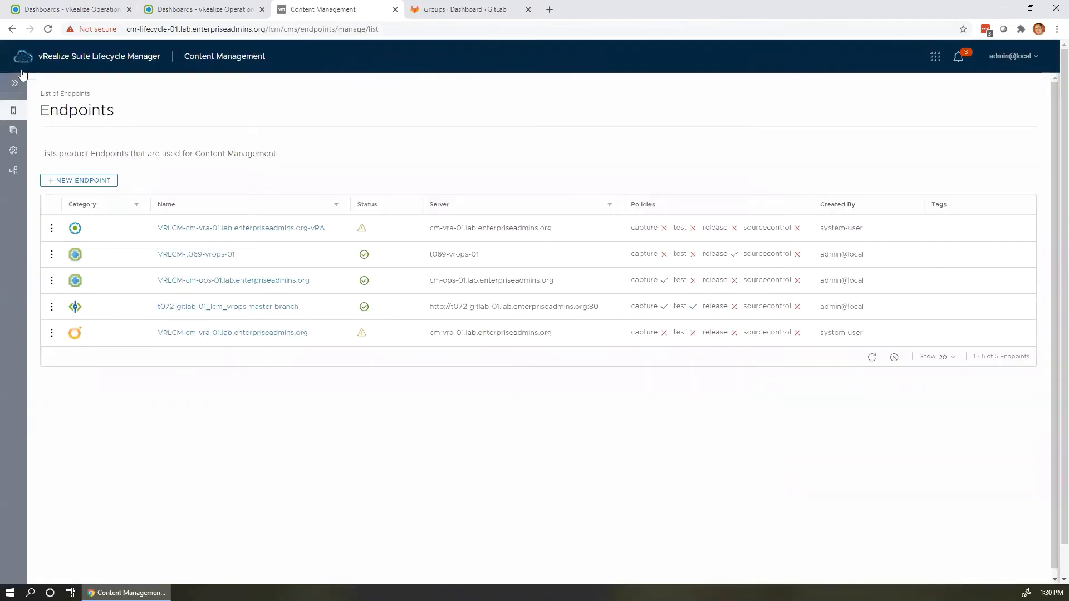
Go to Lifecycle Operations and list its environments, including globalenvironment, Homelab and T069 vROps.
left_click(39, 56)
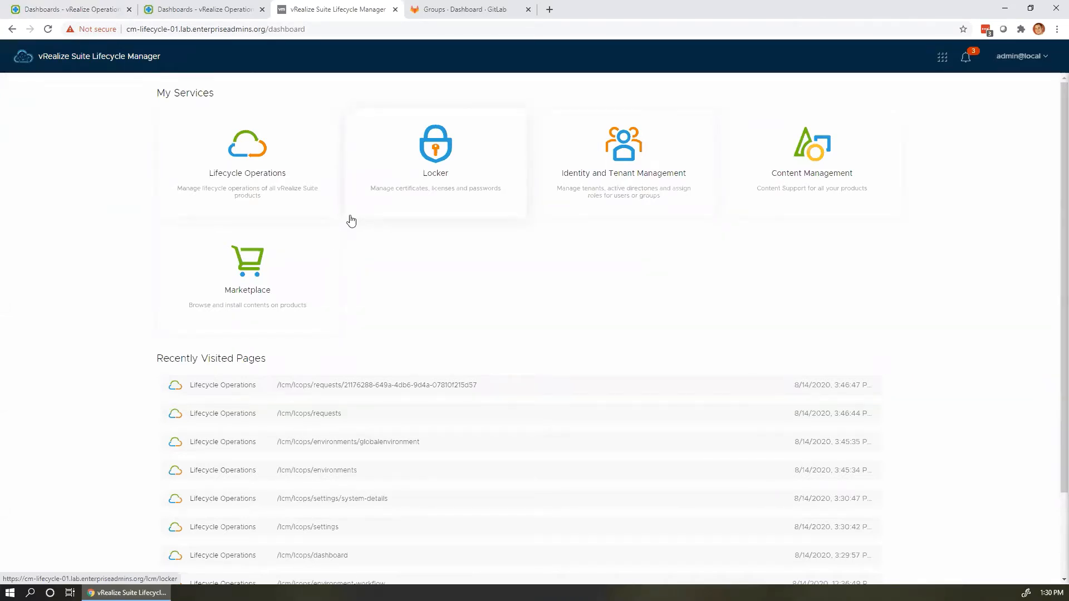
left_click(268, 194)
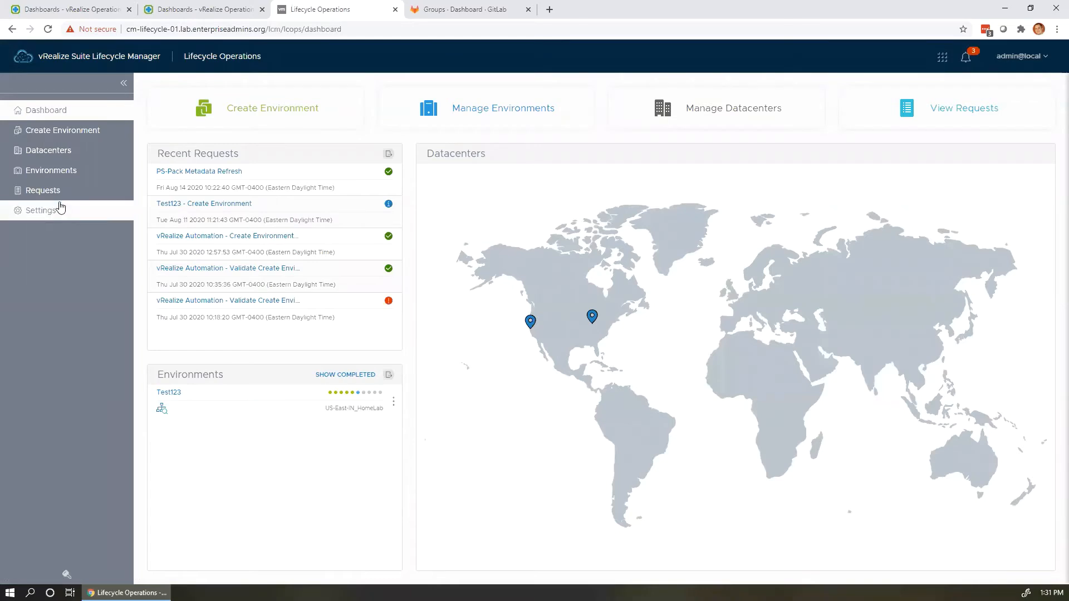
left_click(59, 173)
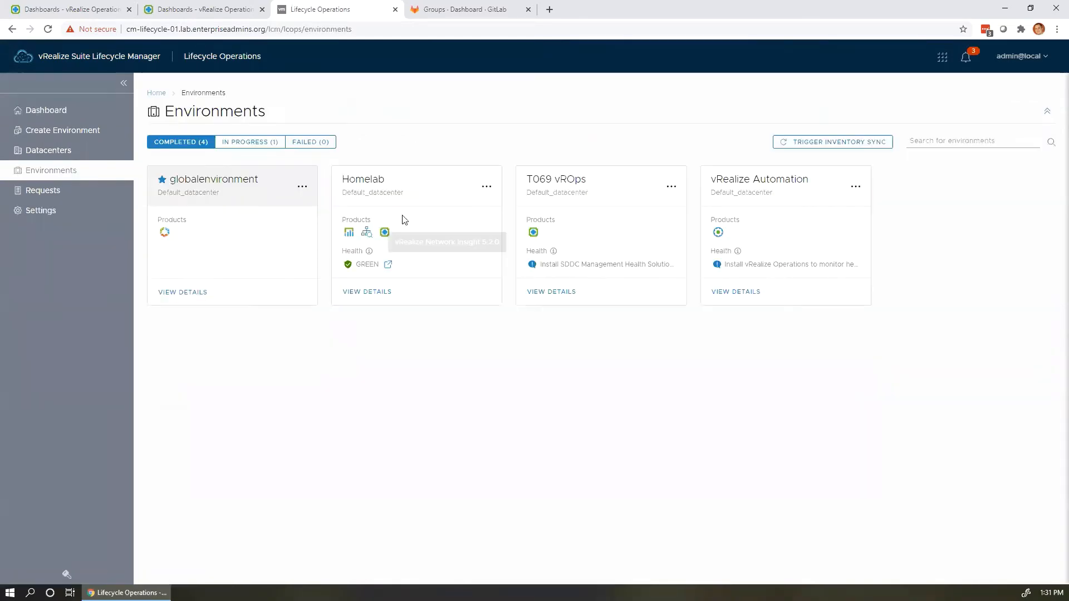
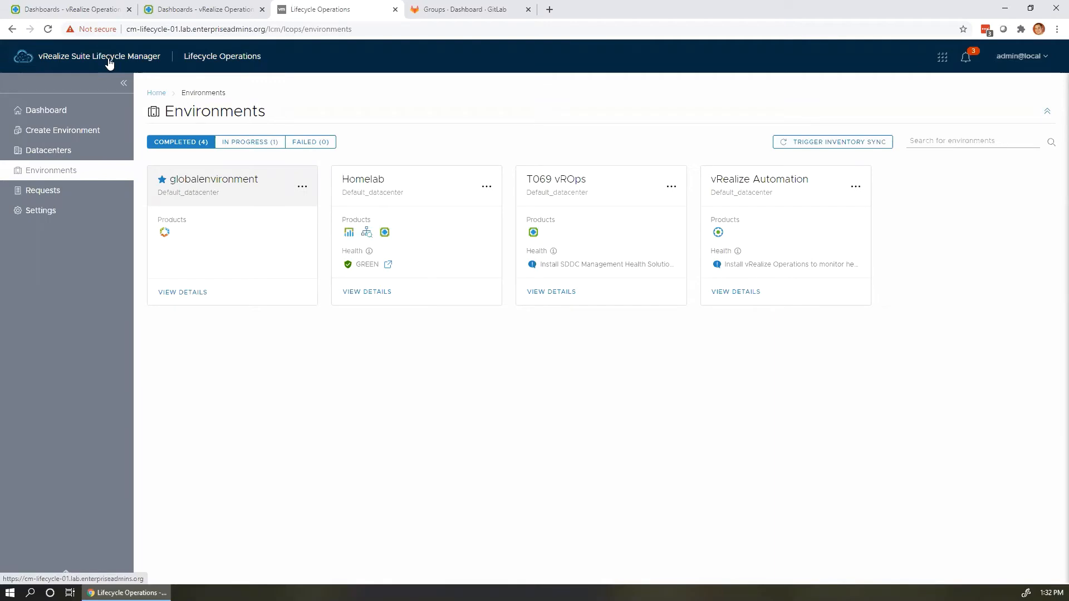
From My Services, open Content Management's list of five content endpoints, including GitLab and two vROps endpoints.
left_click(109, 62)
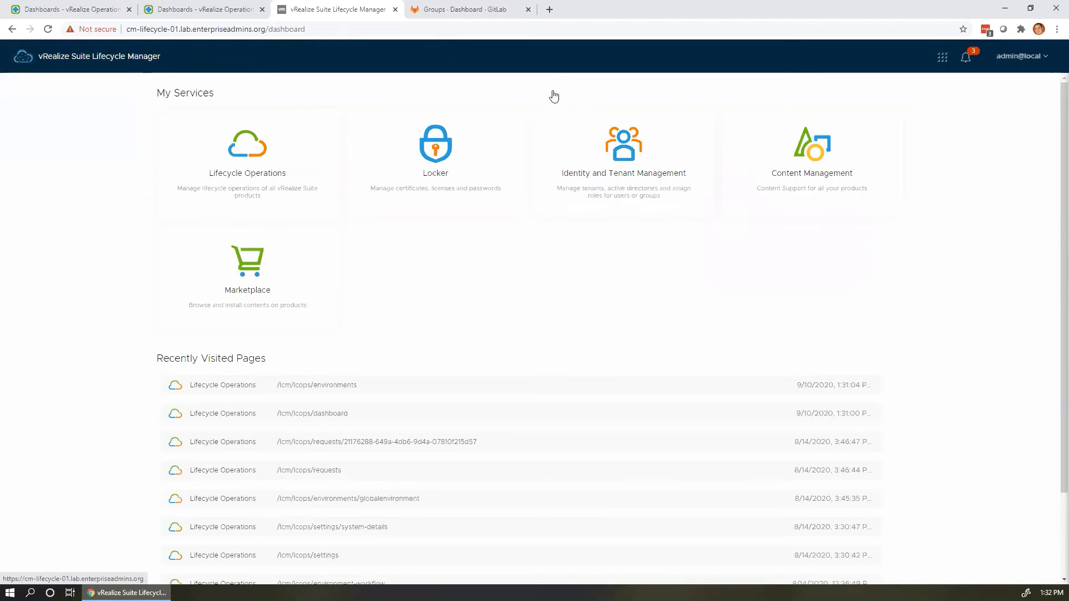
left_click(829, 184)
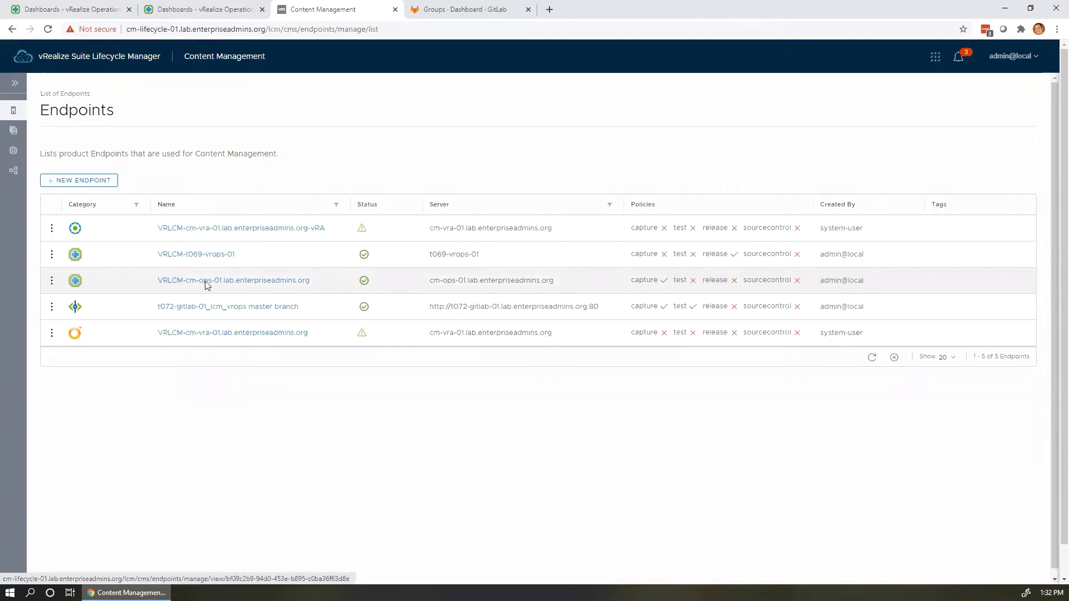
left_click(50, 283)
left_click(77, 274)
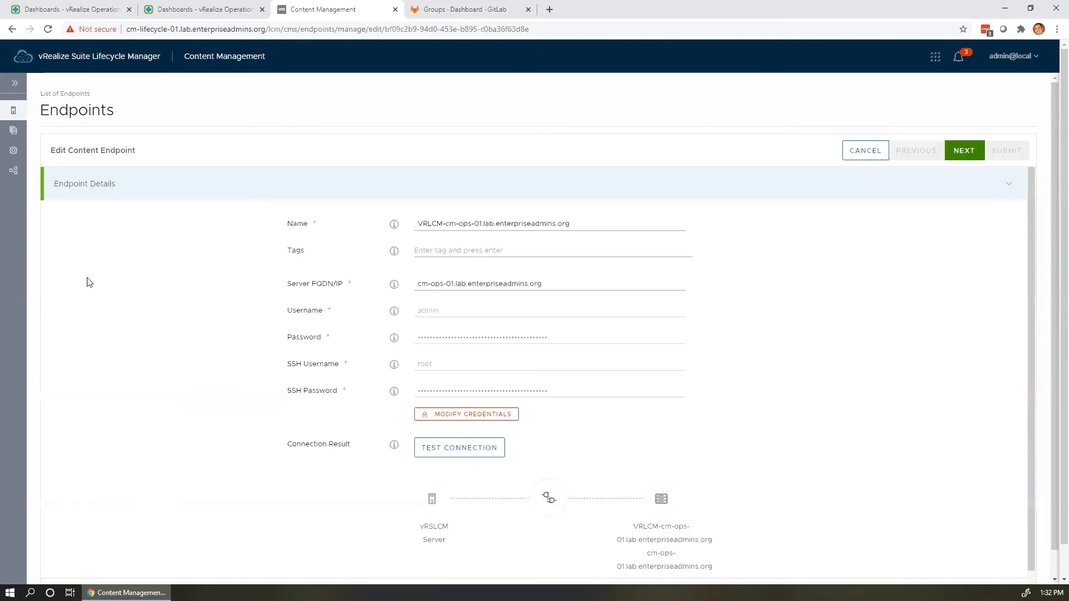
scroll(192, 285, "down", 1)
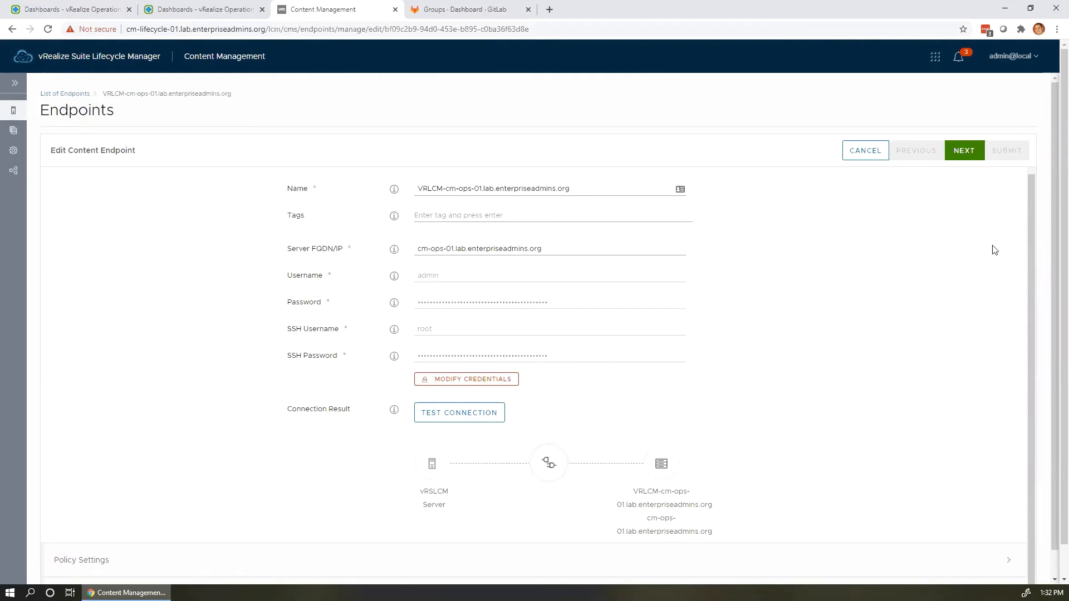
left_click(967, 152)
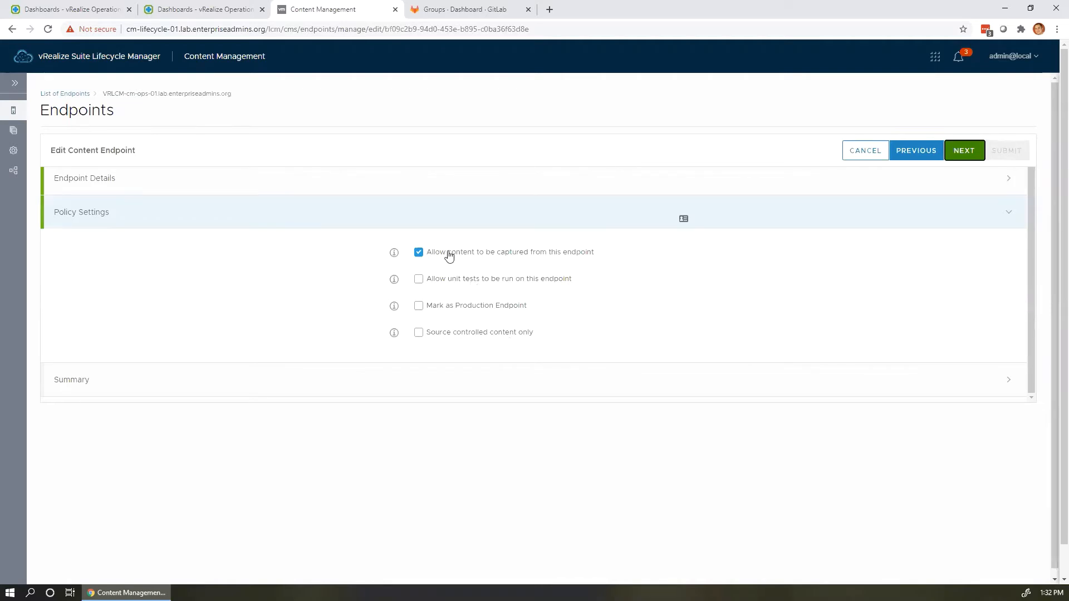
mouse_move(419, 256)
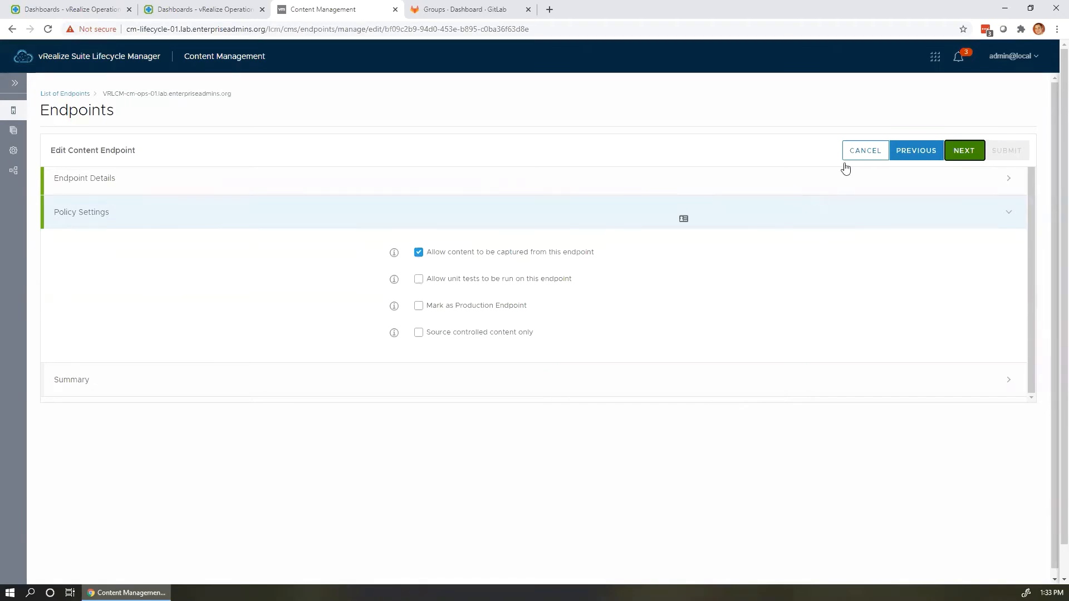
left_click(866, 151)
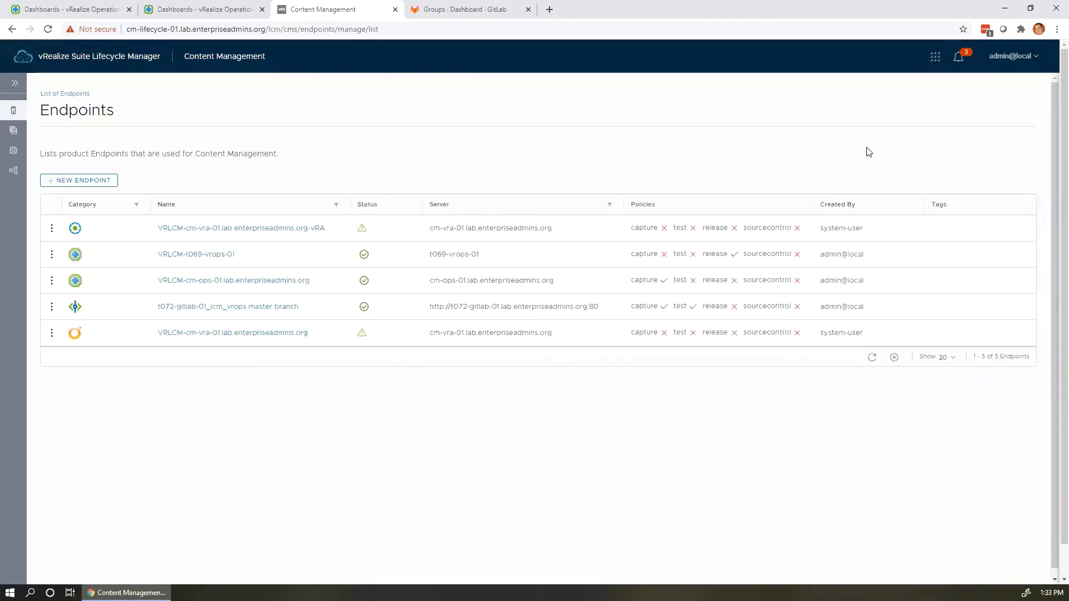
left_click(52, 254)
left_click(83, 251)
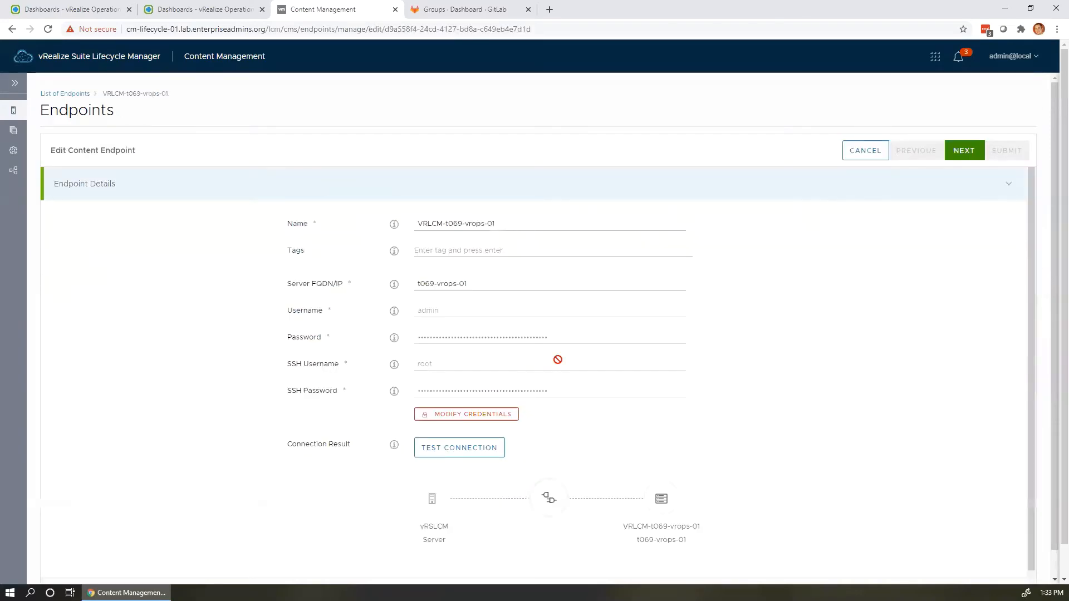
left_click(963, 150)
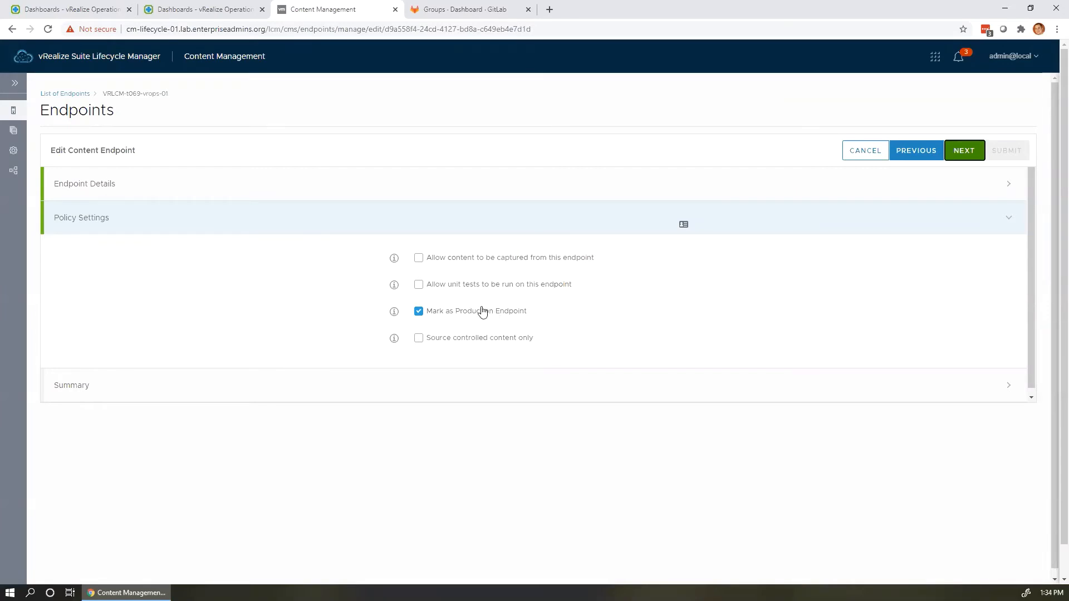
left_click(862, 150)
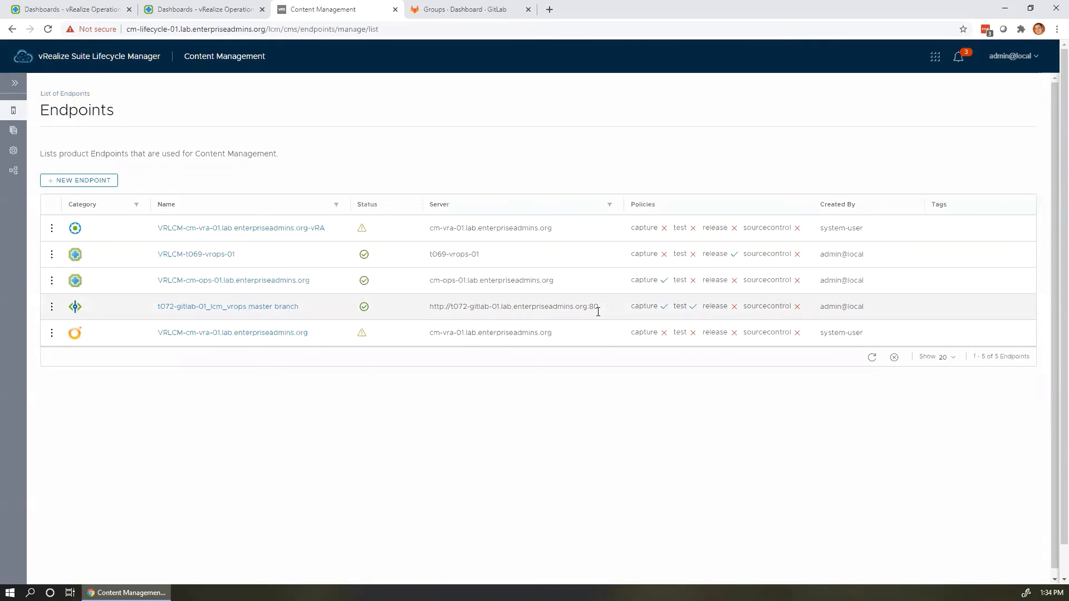
Open Content Settings' Source Control Access and inspect the GitLab server address and its port 80.
left_click(15, 87)
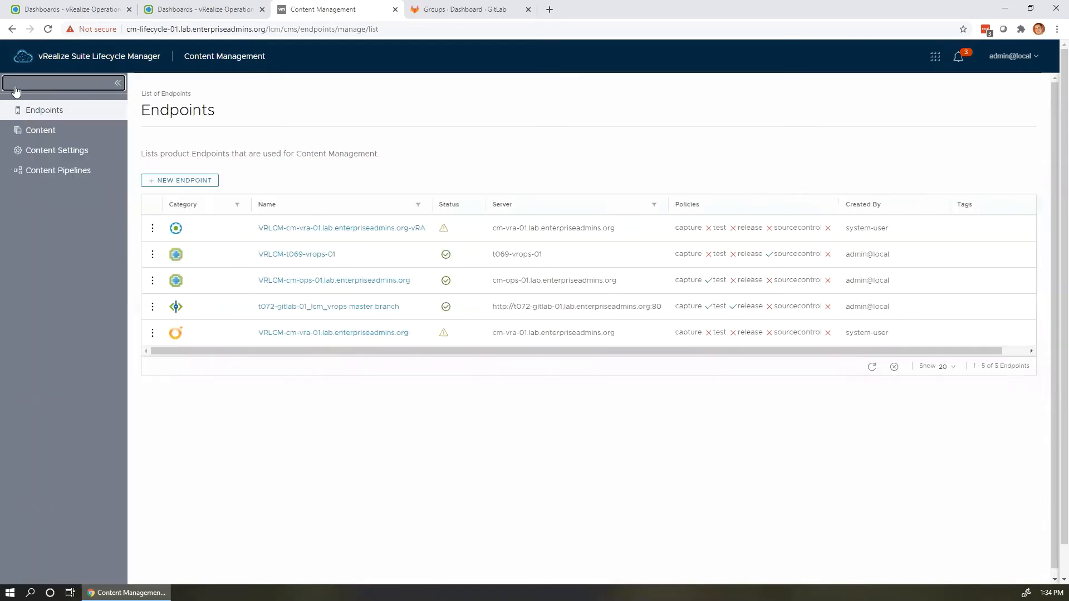
left_click(54, 155)
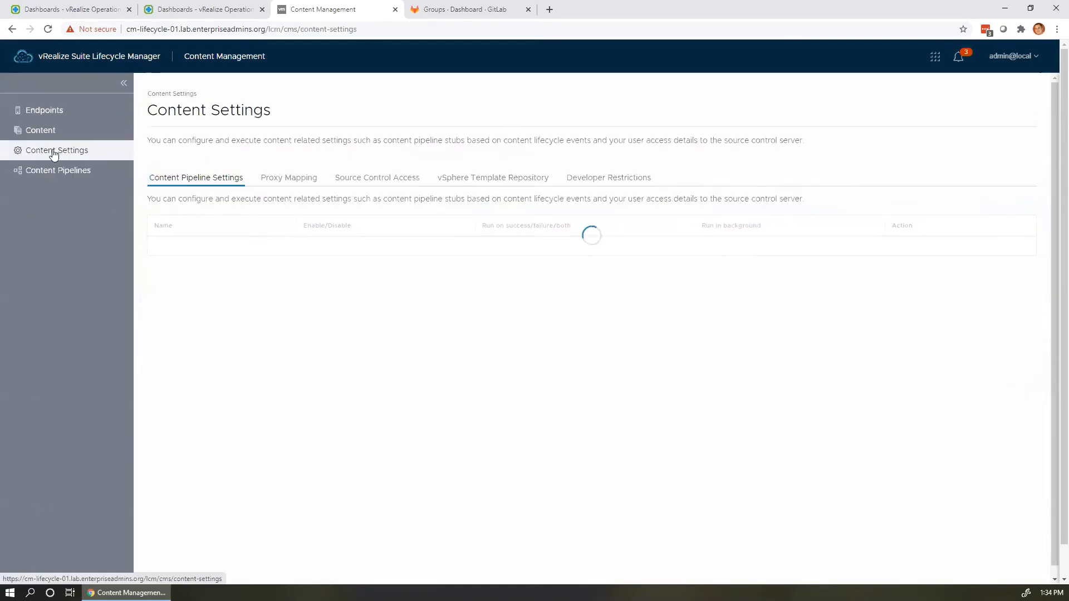
left_click(371, 179)
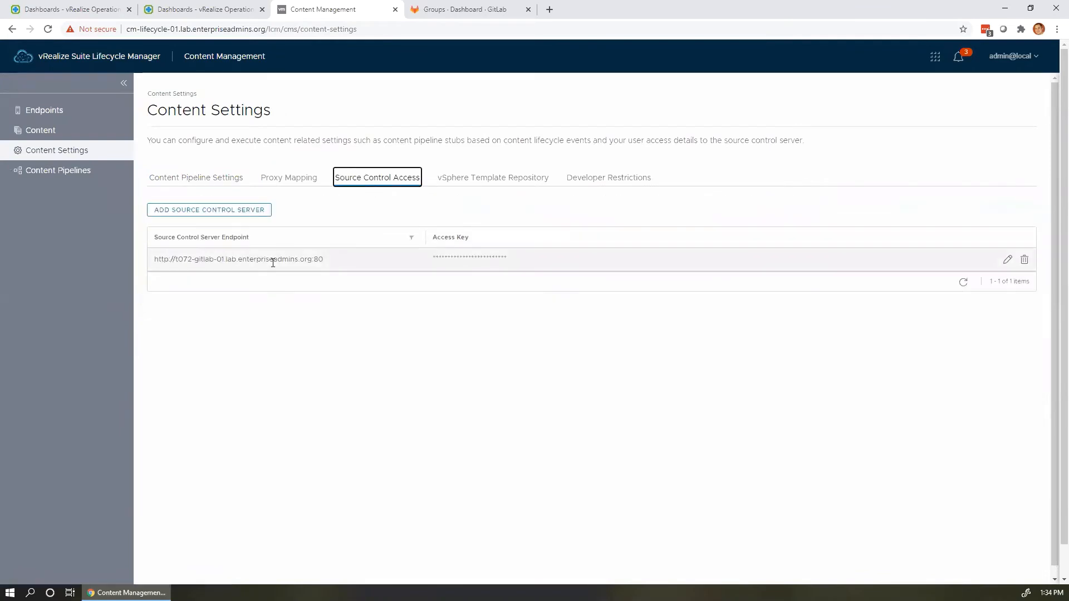
left_click_drag(158, 258, 280, 263)
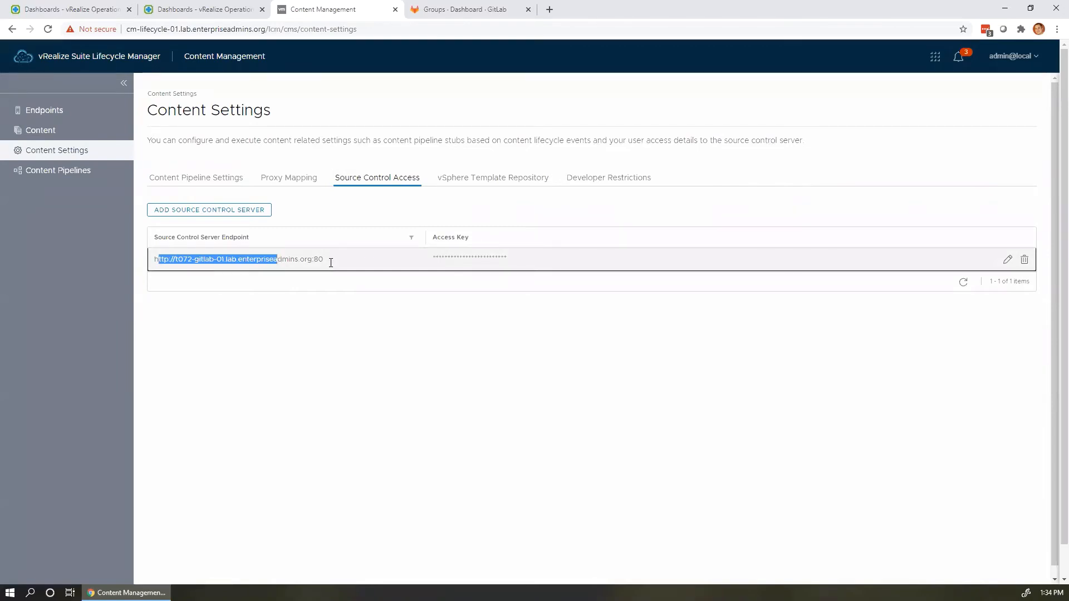
left_click(213, 269)
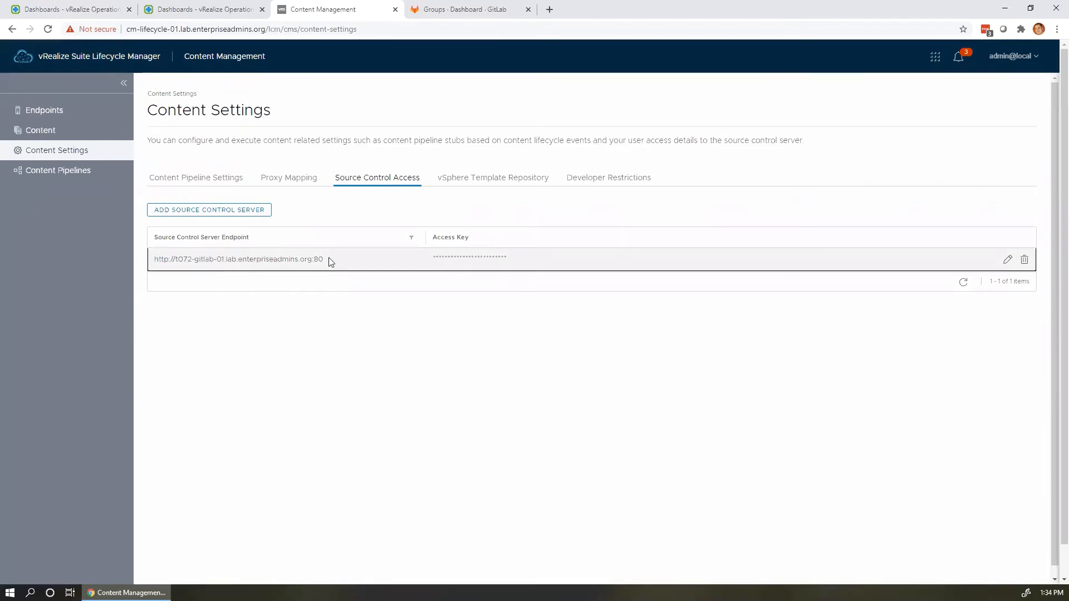
left_click_drag(329, 258, 311, 258)
left_click(342, 265)
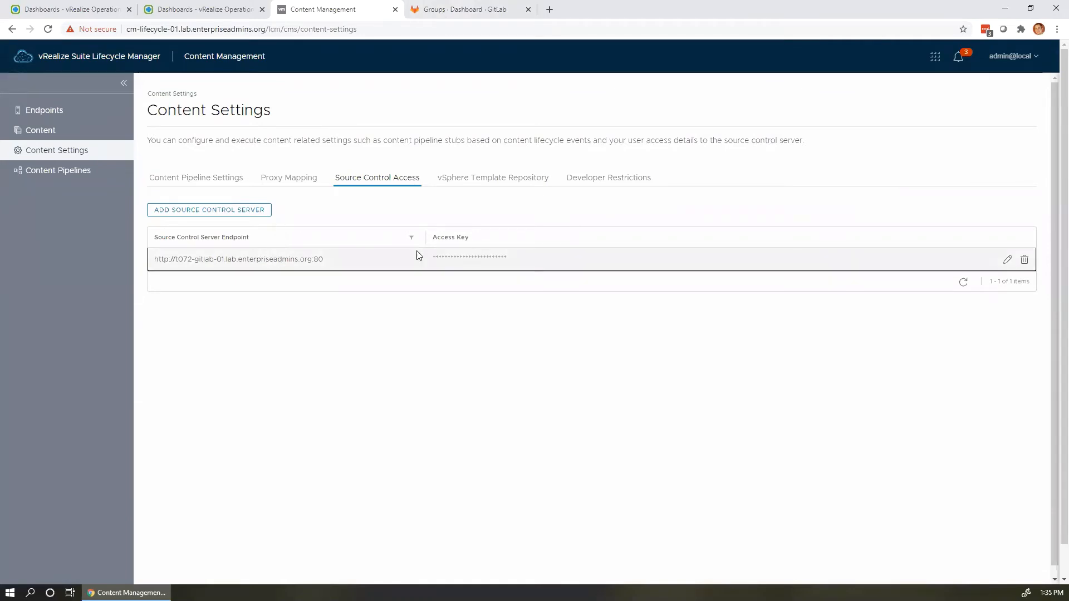
Edit the GitLab server's source control access, focusing the empty Access Key field, then go to GitLab.
left_click(1010, 260)
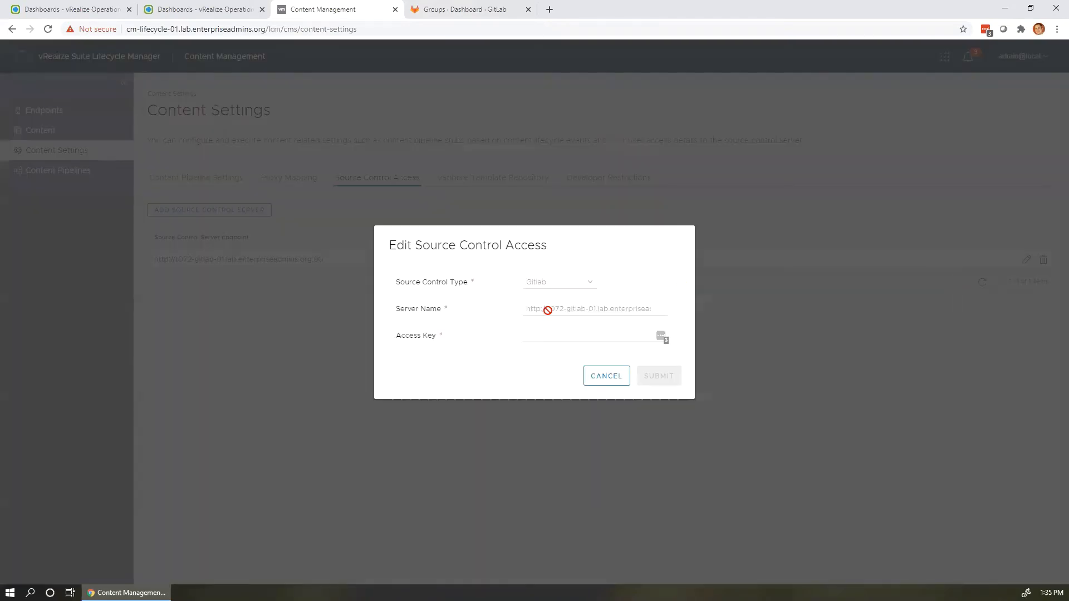
key("Tab")
left_click(467, 14)
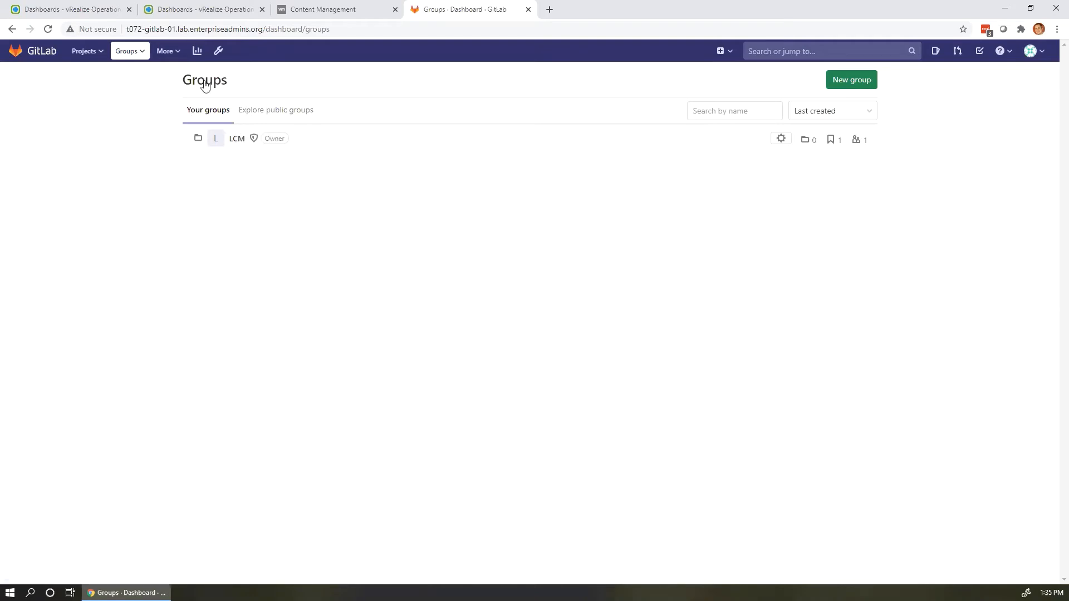
Create a new GitLab group named group1.
left_click(860, 81)
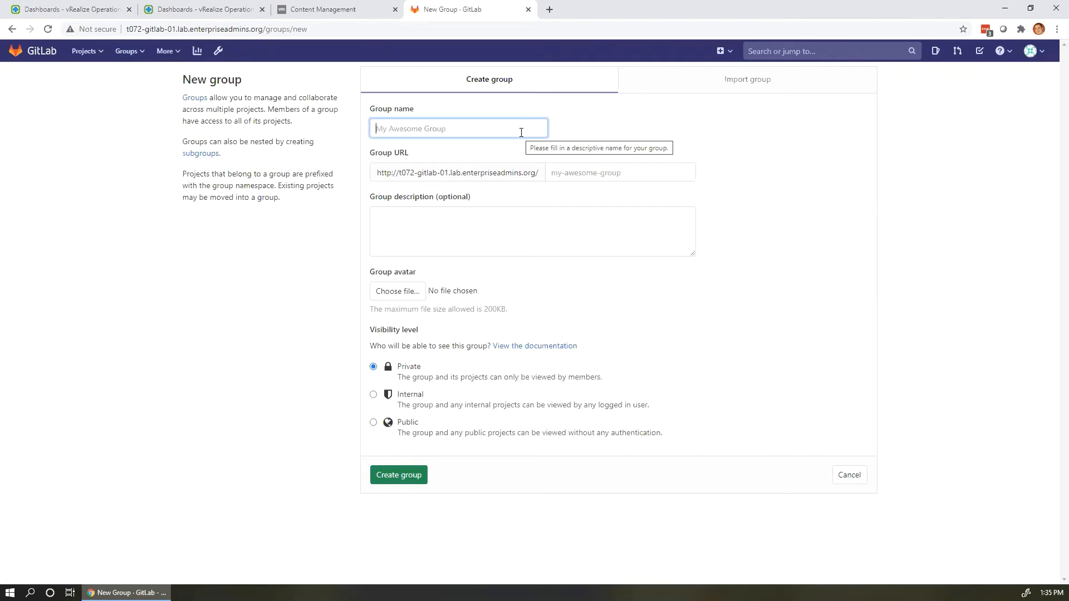
type("grou")
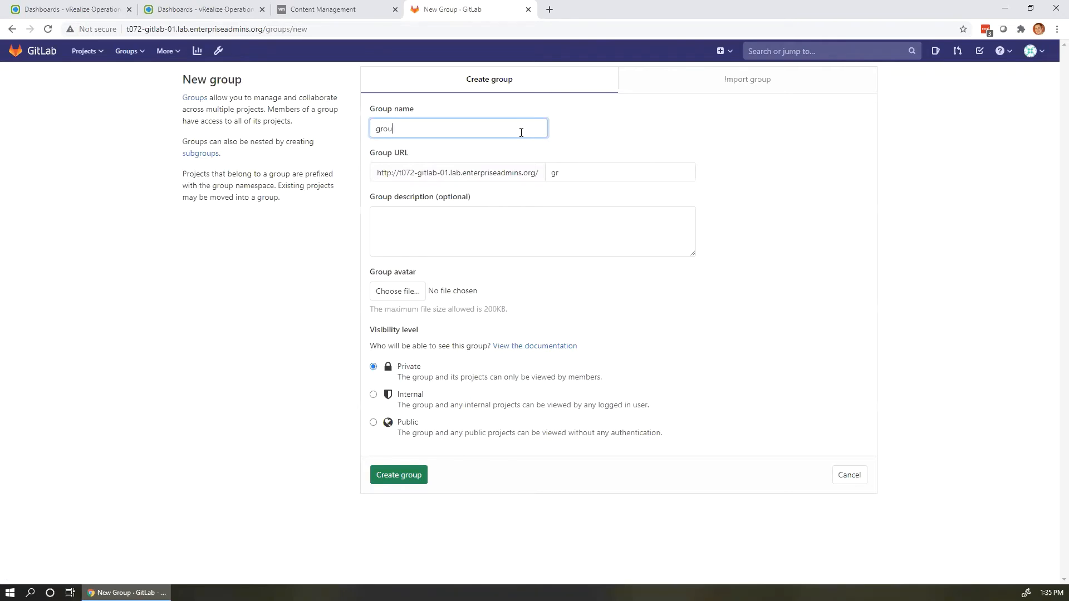
type("p1")
left_click(404, 476)
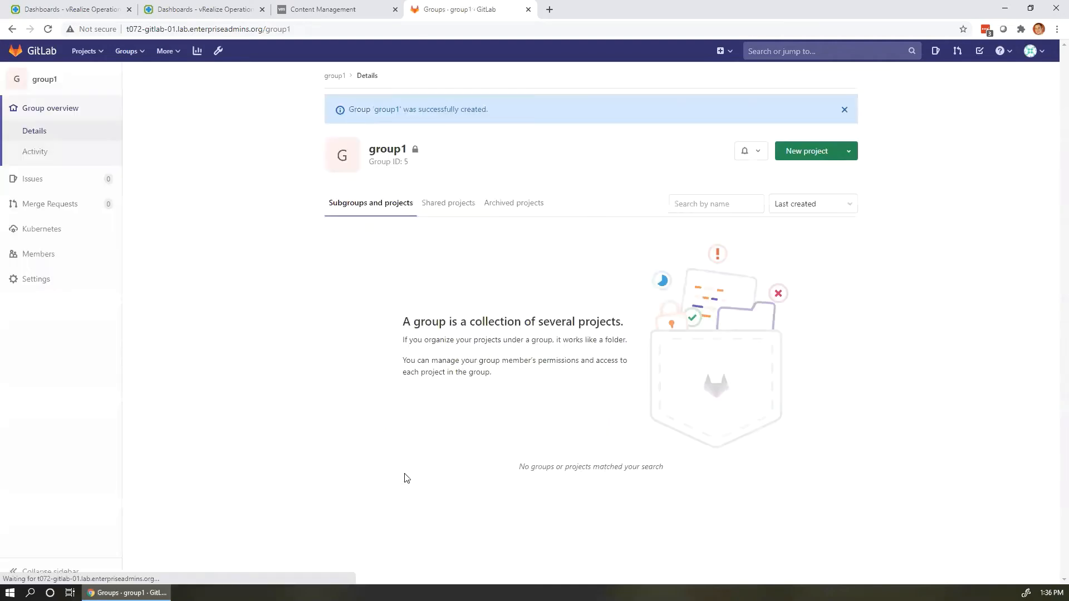
Create project1 inside group1, initialized with a README.
left_click(819, 151)
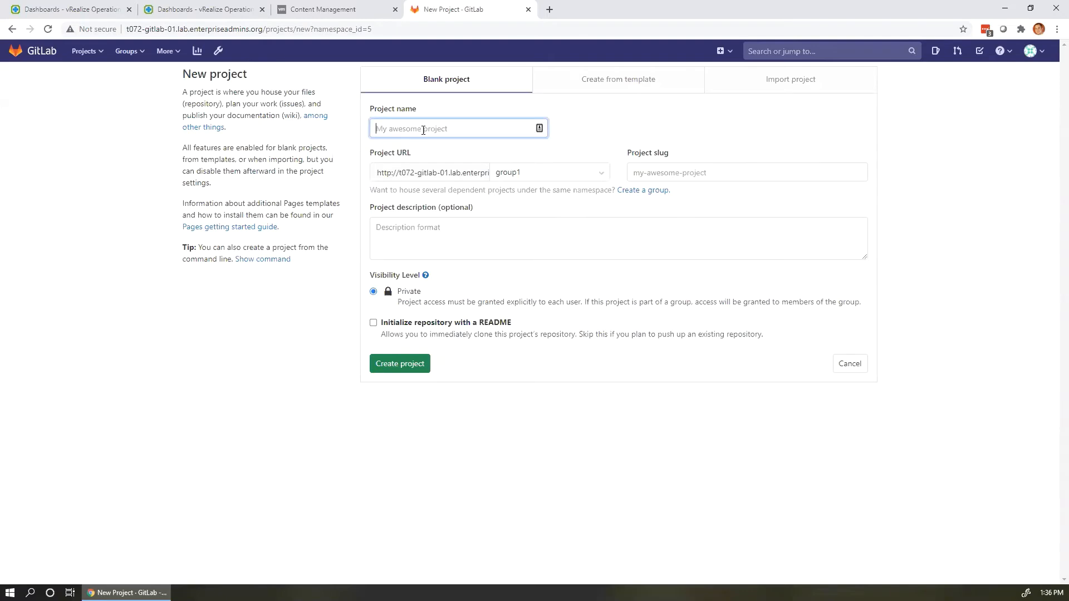
type("project1")
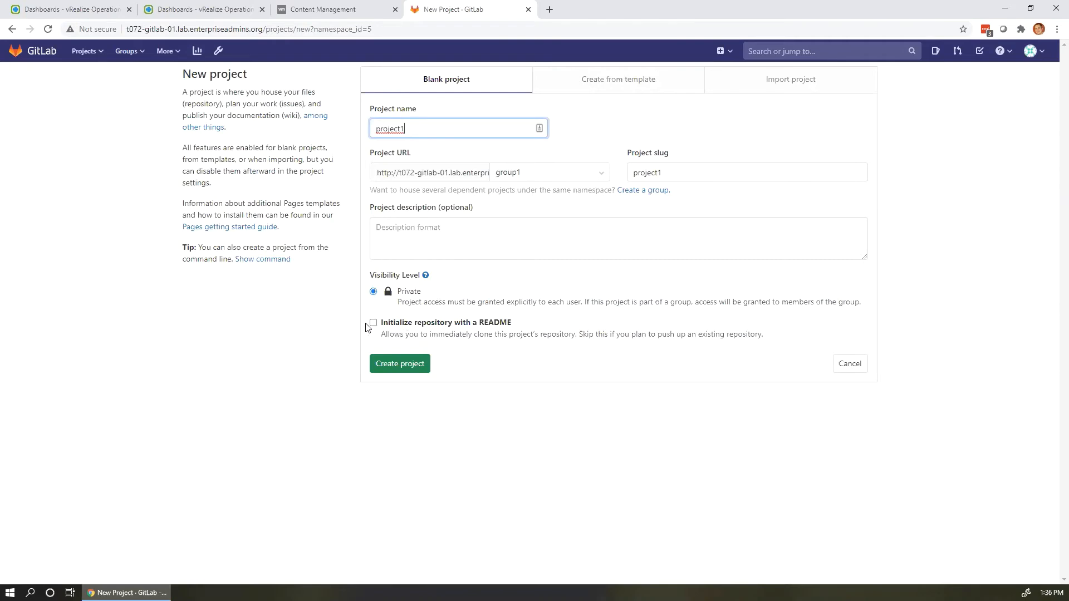
left_click(373, 322)
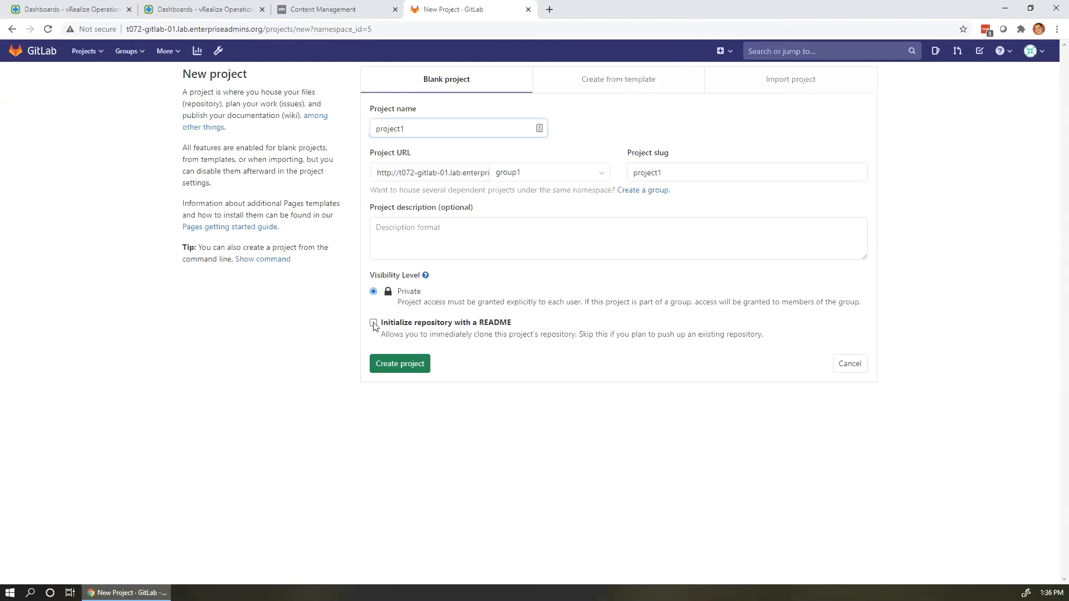
left_click(410, 365)
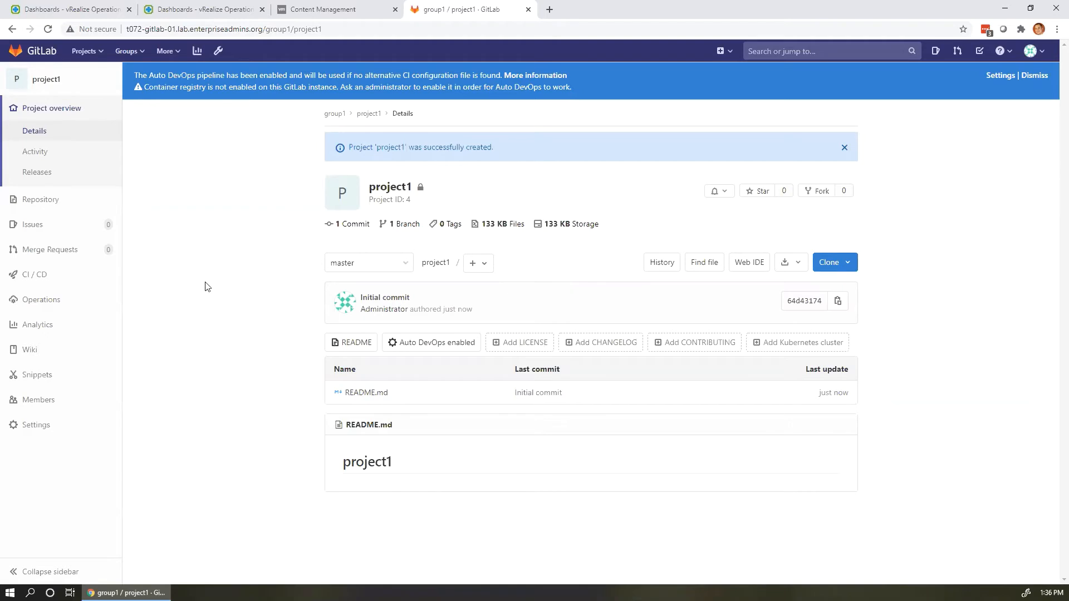
left_click(372, 11)
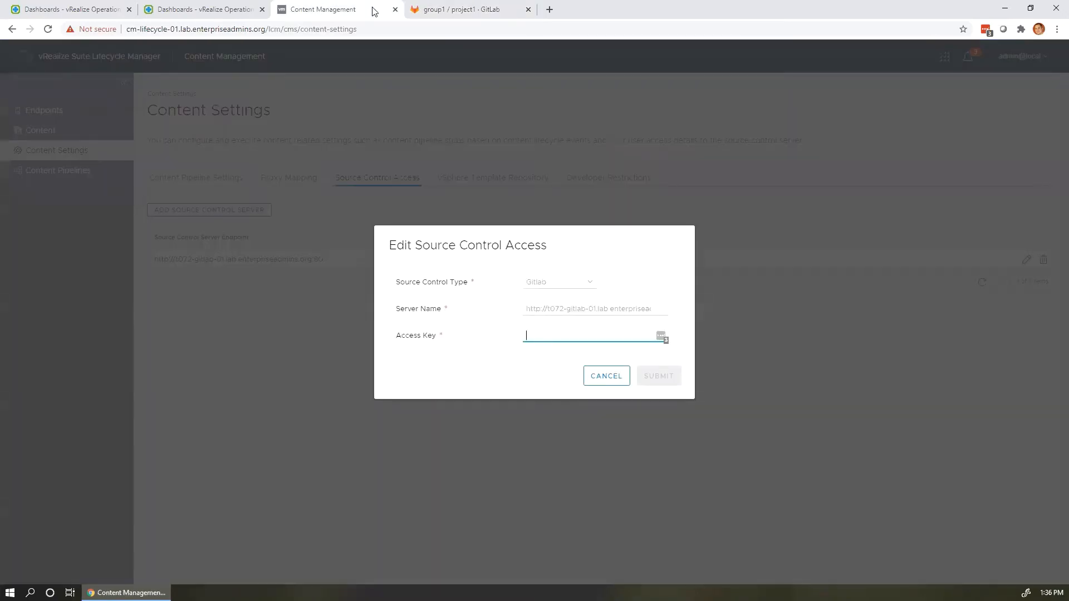
Go to the Personal Access Tokens page in GitLab's user settings.
left_click(456, 15)
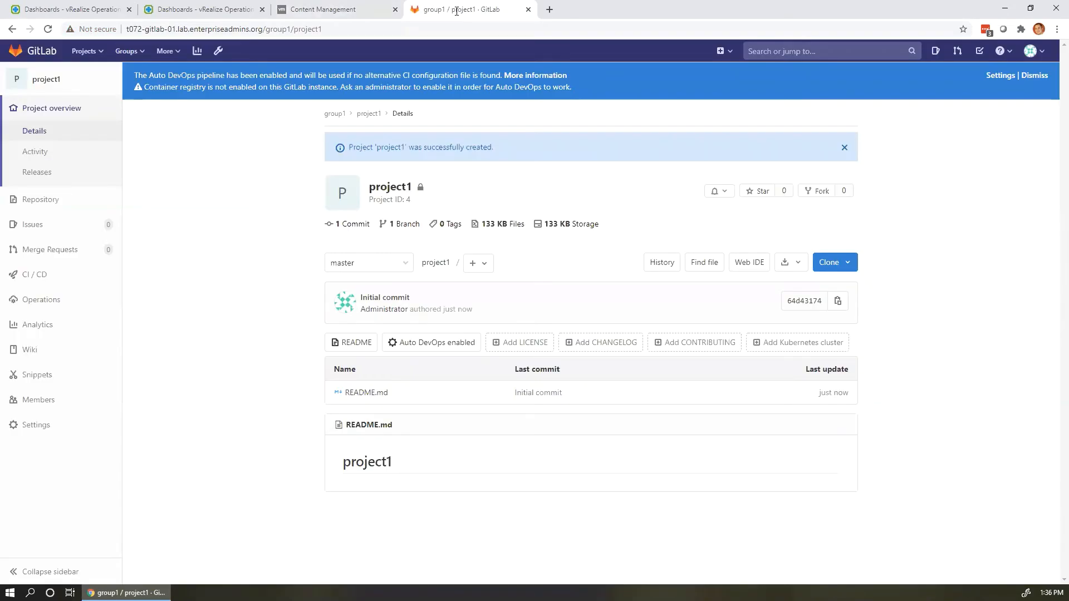
left_click(1030, 54)
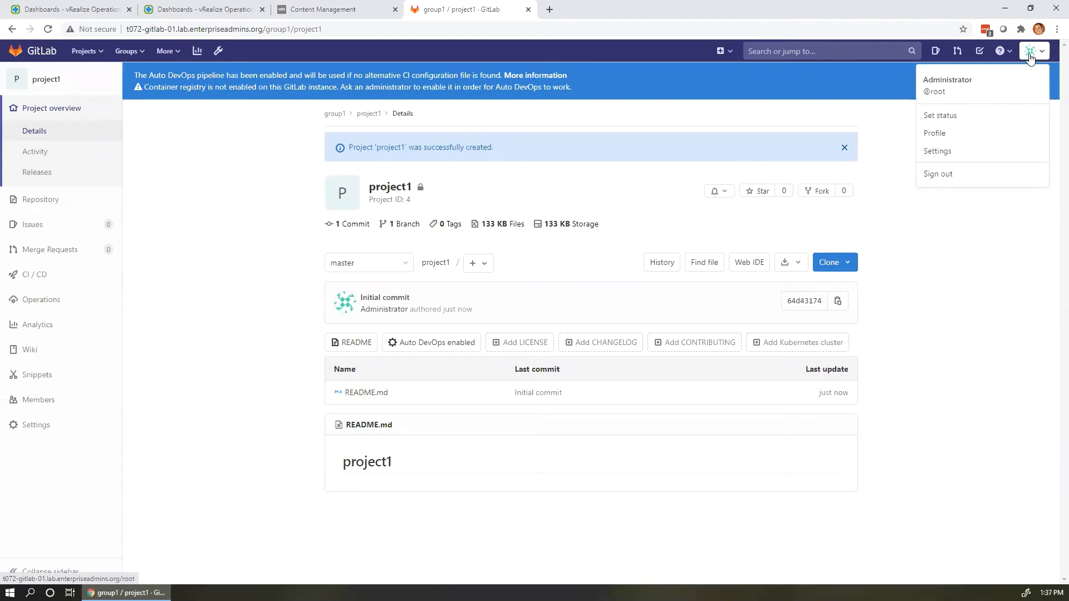
left_click(944, 151)
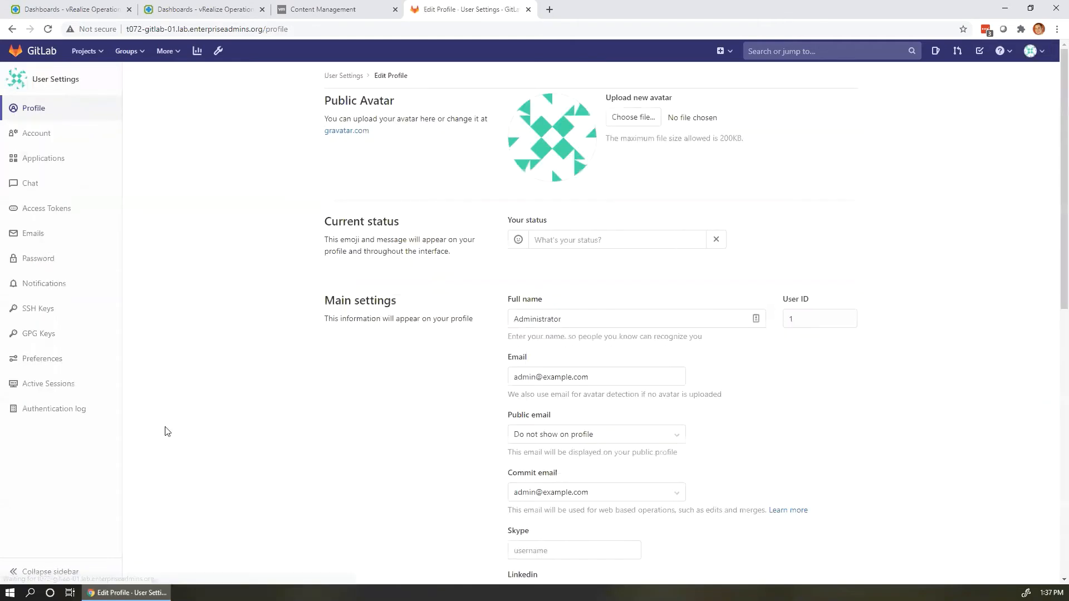
left_click(69, 214)
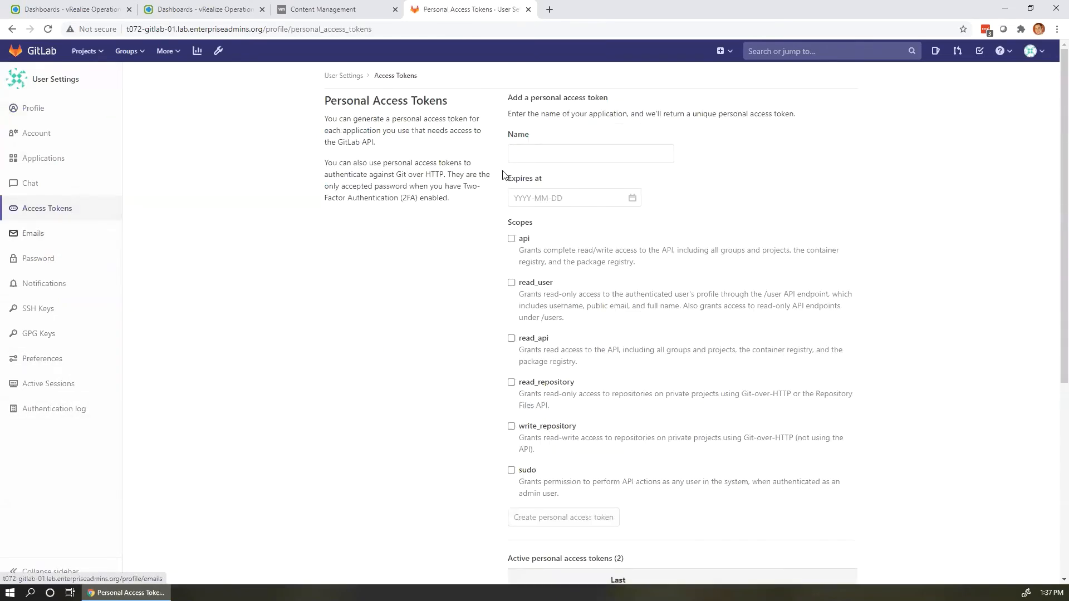
Create a token named 'TAM Lab 075' with api, read_user, read_api, read_repository, write_repository and sudo scopes.
left_click(558, 155)
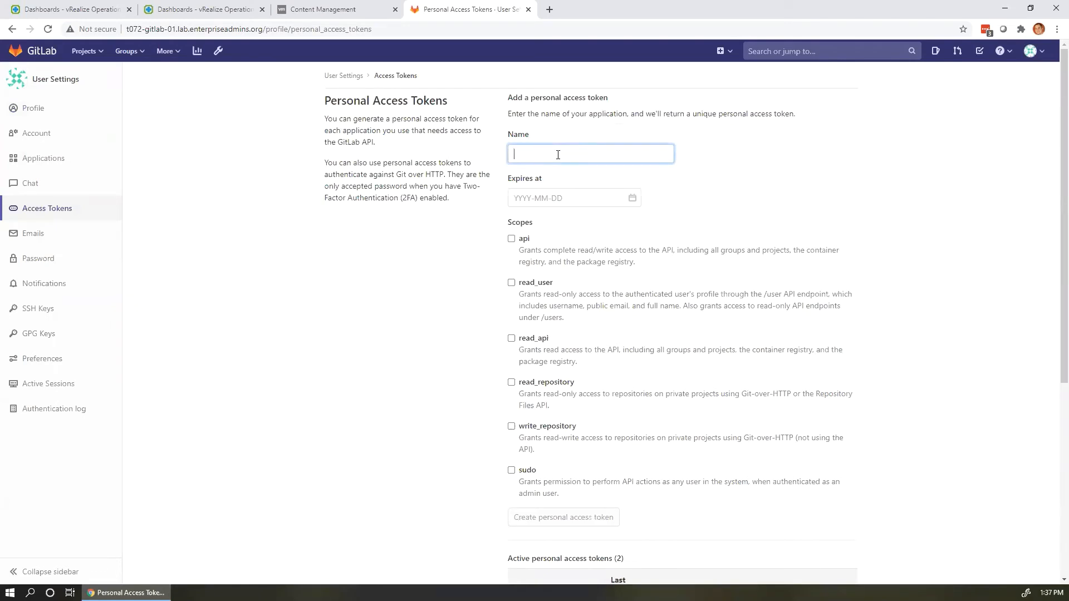
type("TAM Lab 075")
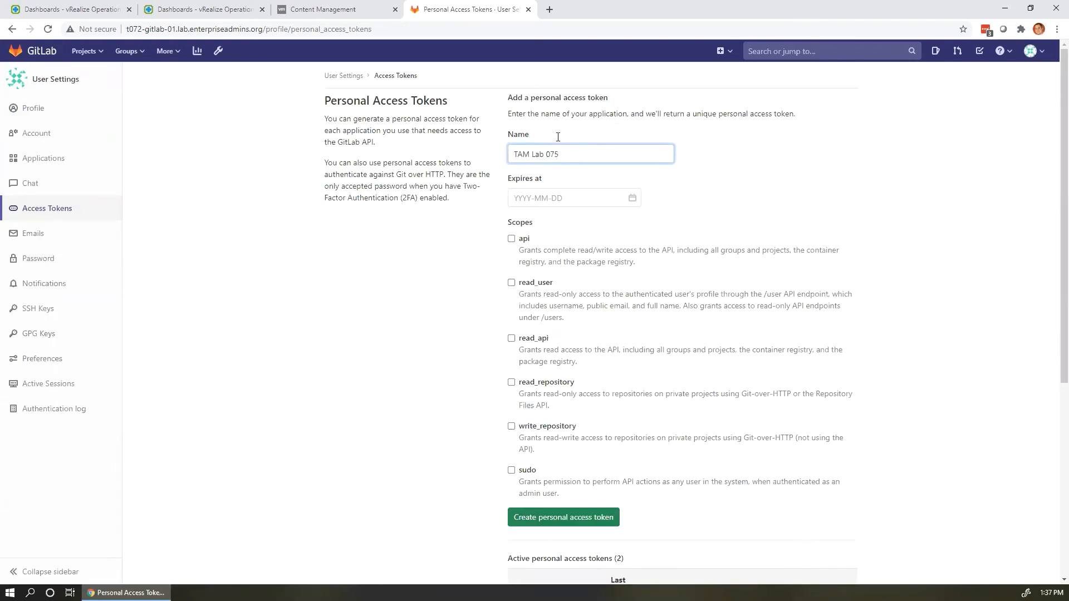
left_click(511, 241)
left_click(513, 284)
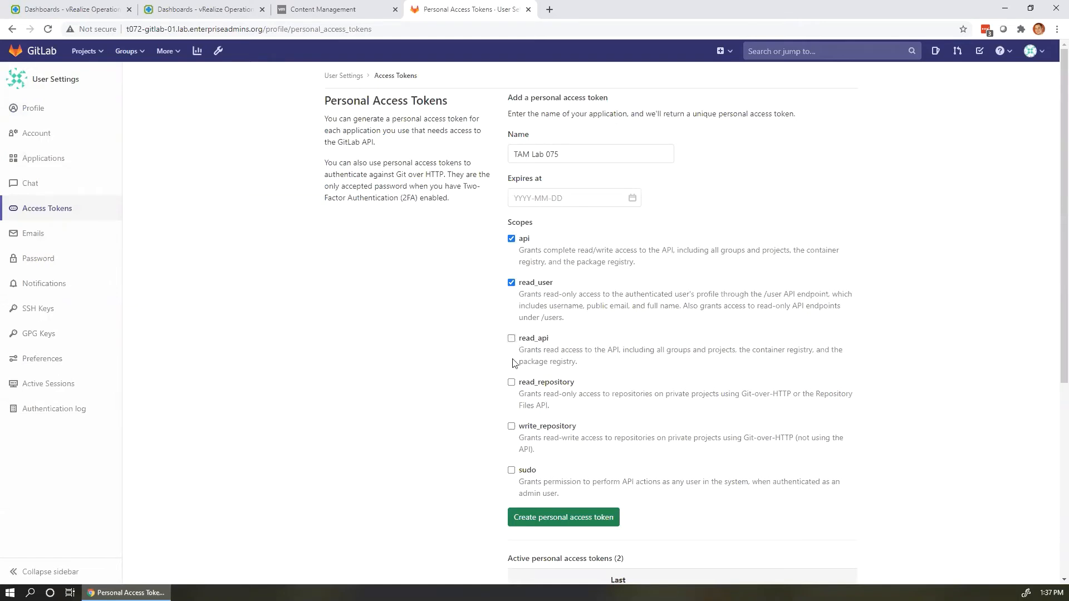
left_click(511, 339)
left_click(512, 383)
left_click(511, 426)
left_click(512, 471)
scroll(558, 355, "down", 4)
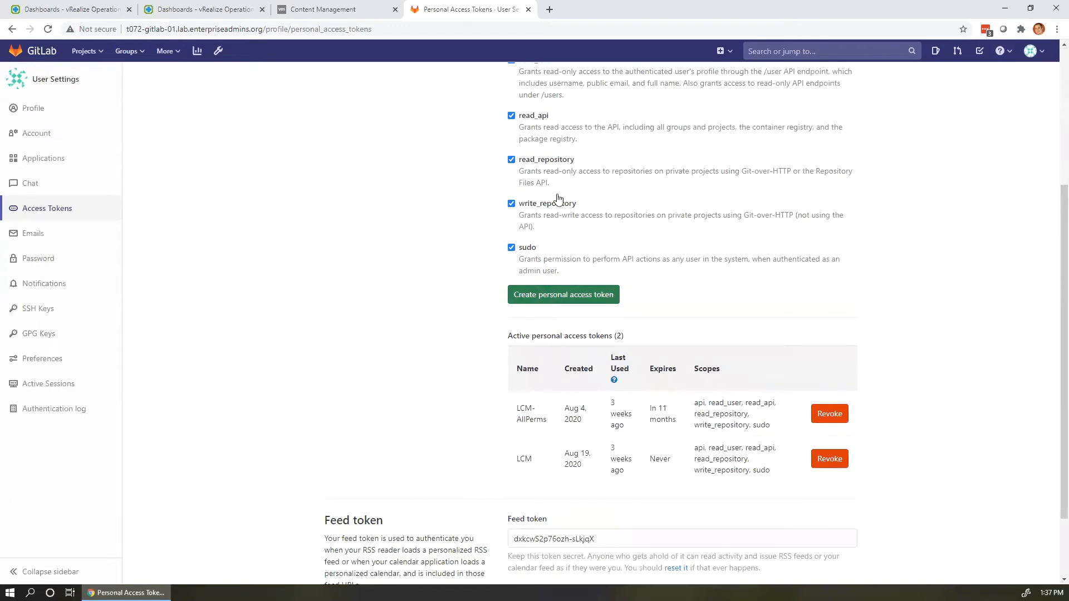
scroll(556, 201, "up", 4)
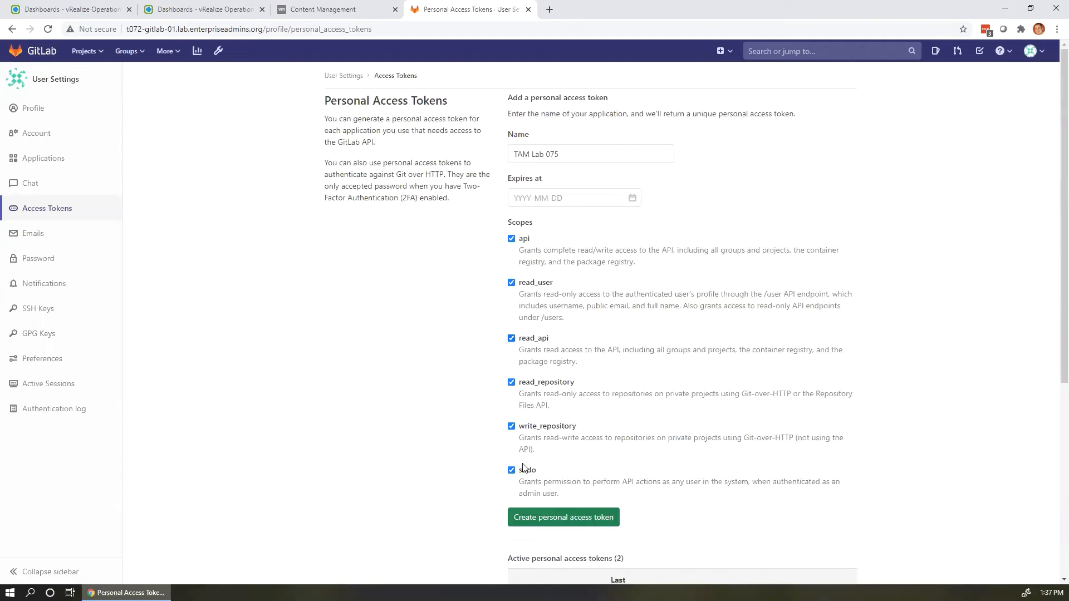
left_click(563, 524)
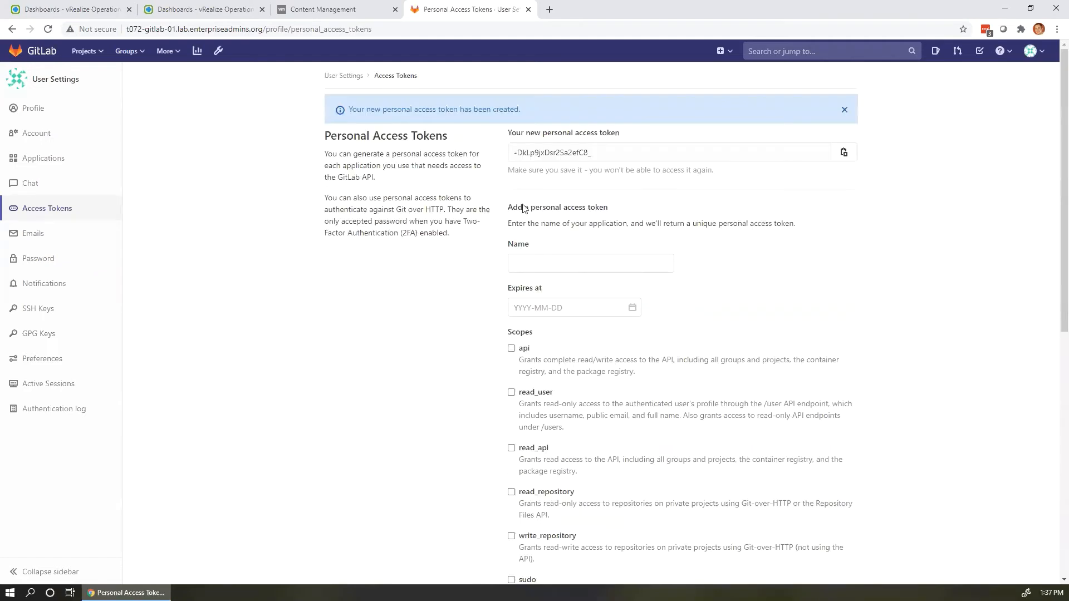
Copy the newly generated personal access token value.
left_click(576, 151)
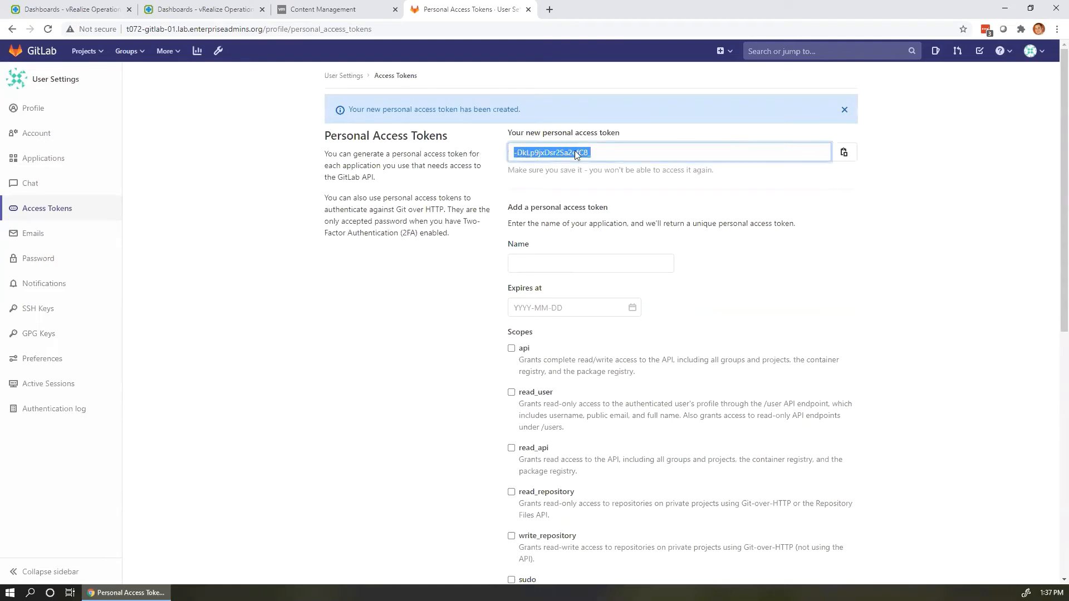
right_click(575, 152)
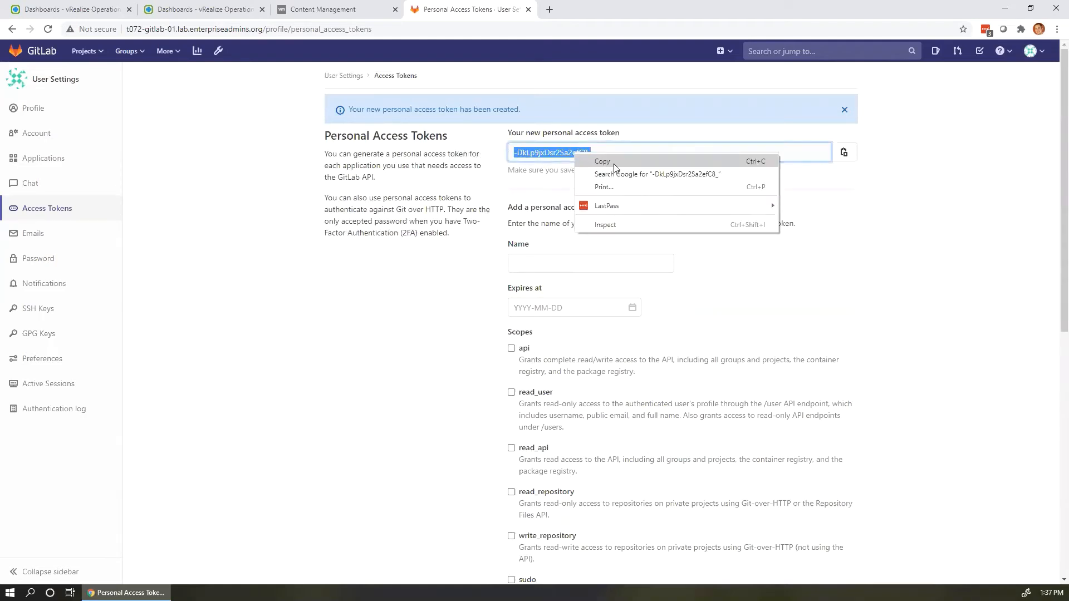
left_click(614, 163)
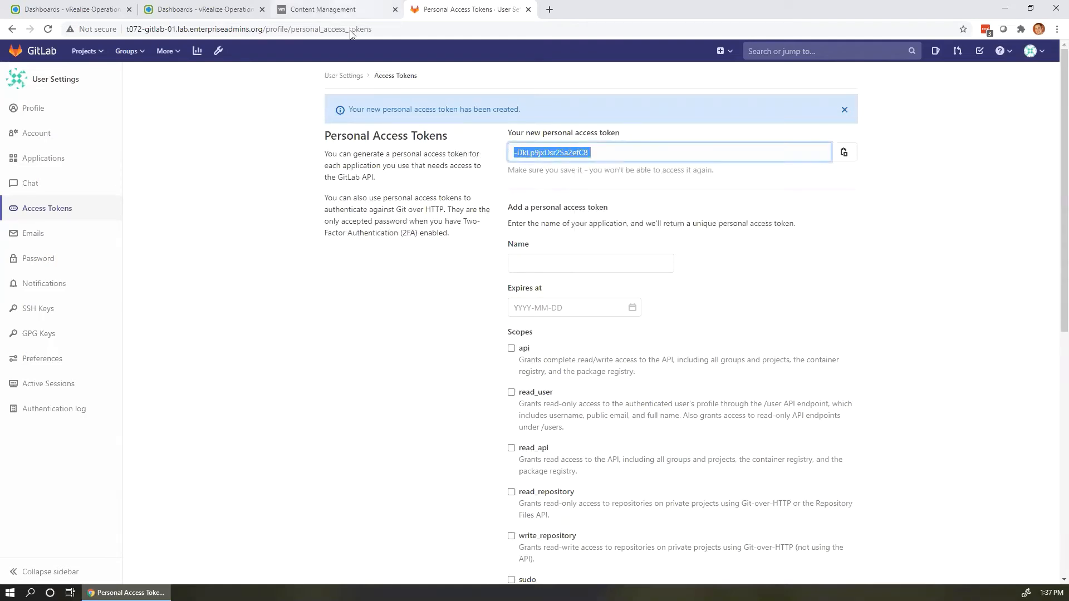
Paste the token as the GitLab server's access key in Lifecycle Manager and submit it.
key("ctrl+shift+Tab")
left_click(564, 346)
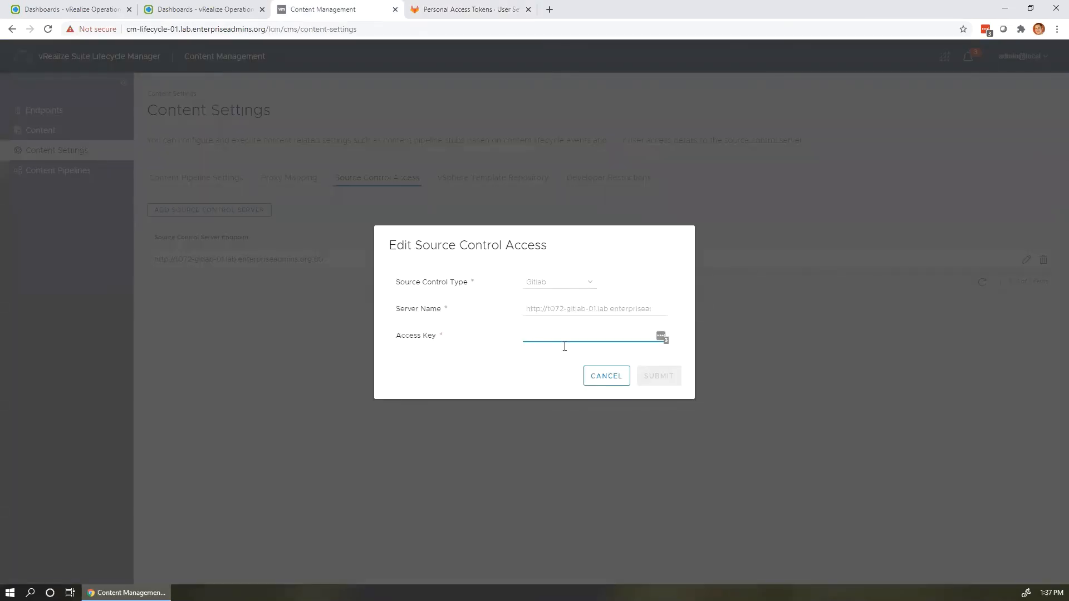
key("ctrl+v")
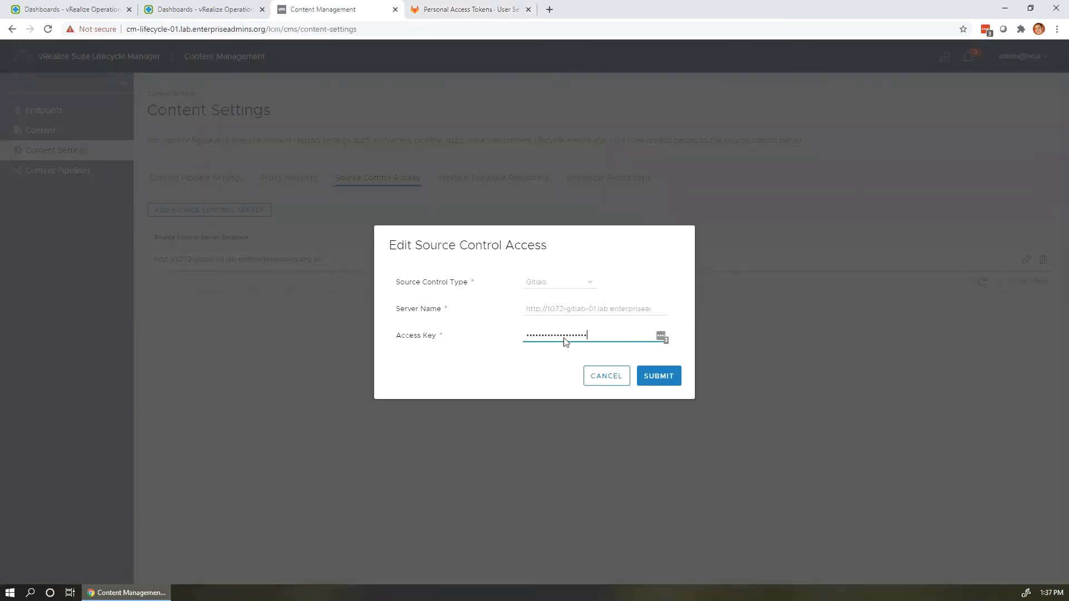
left_click(658, 376)
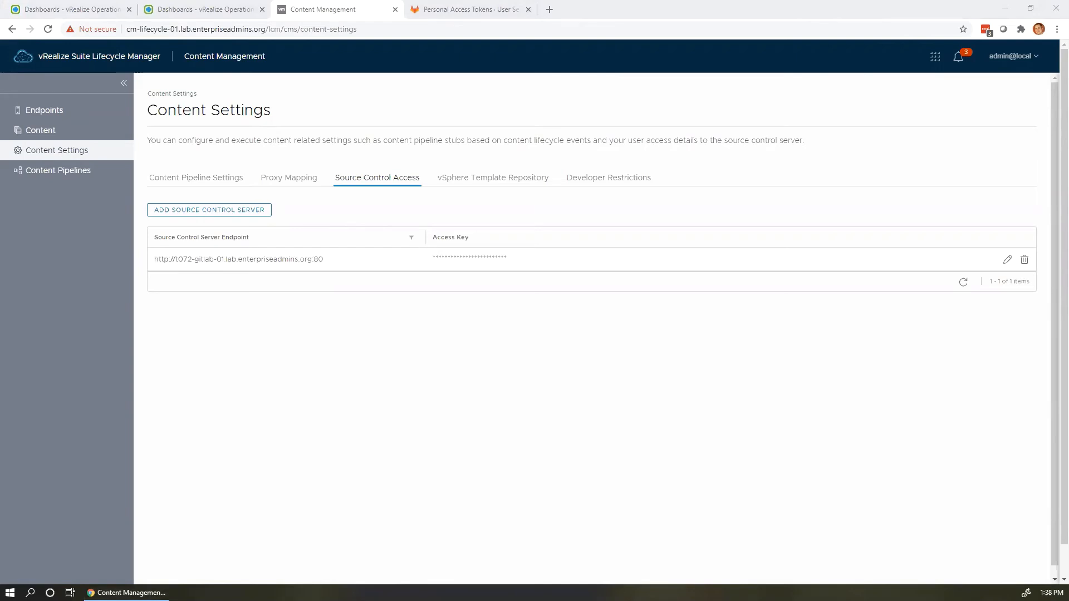
left_click(458, 9)
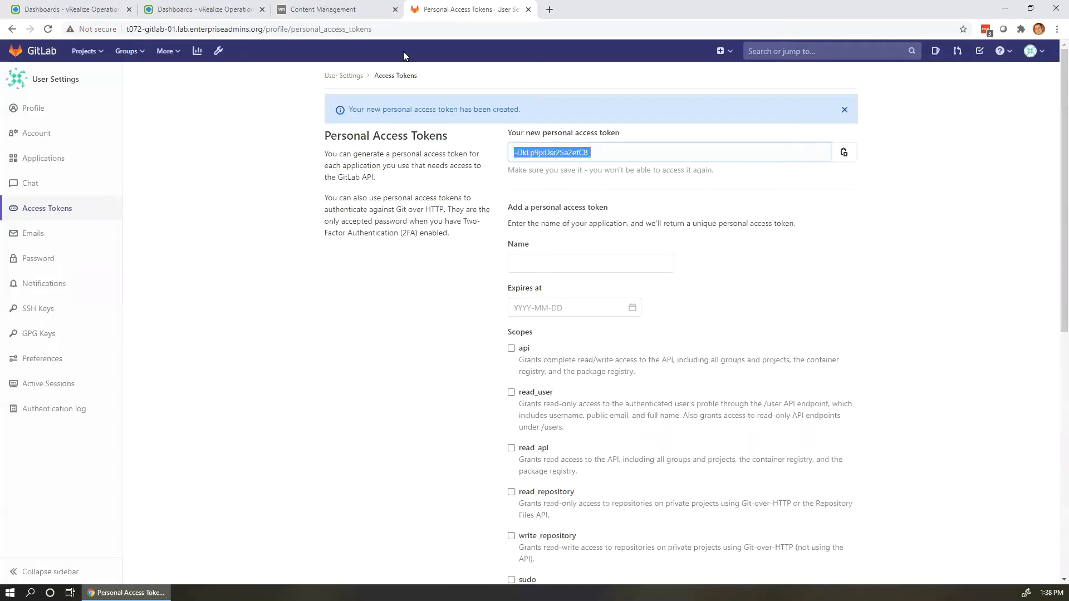
Browse Your groups to group1's project1 and confirm master is its only branch.
left_click(130, 51)
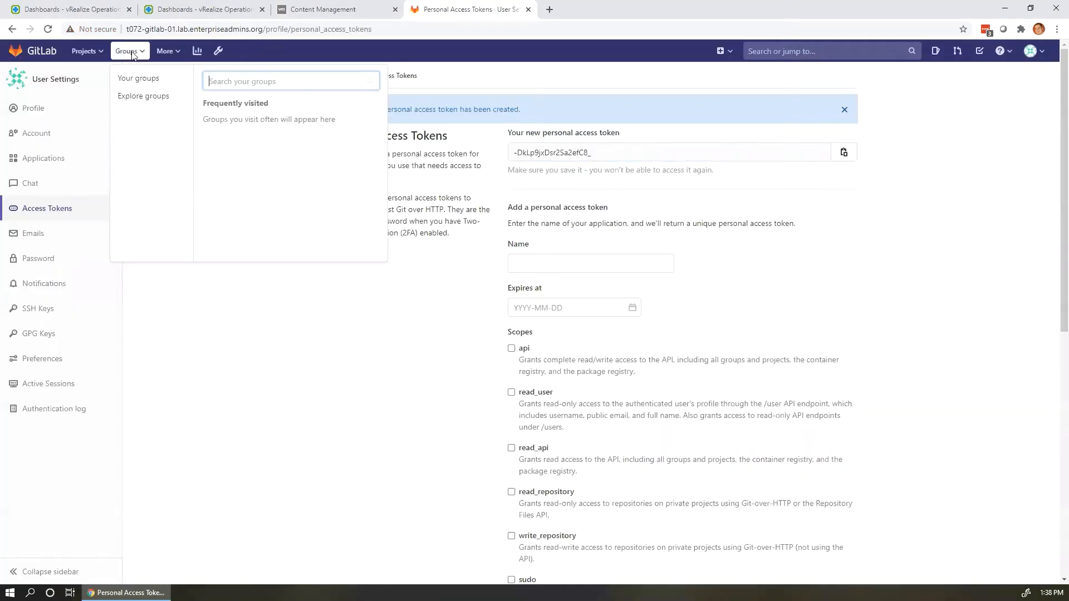
left_click(148, 81)
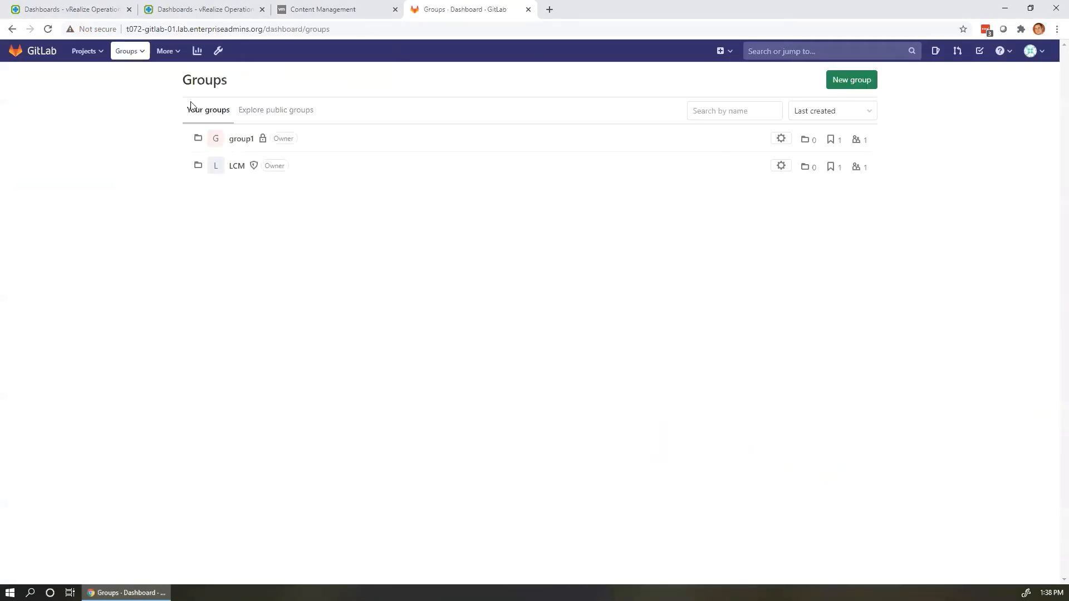
left_click(247, 144)
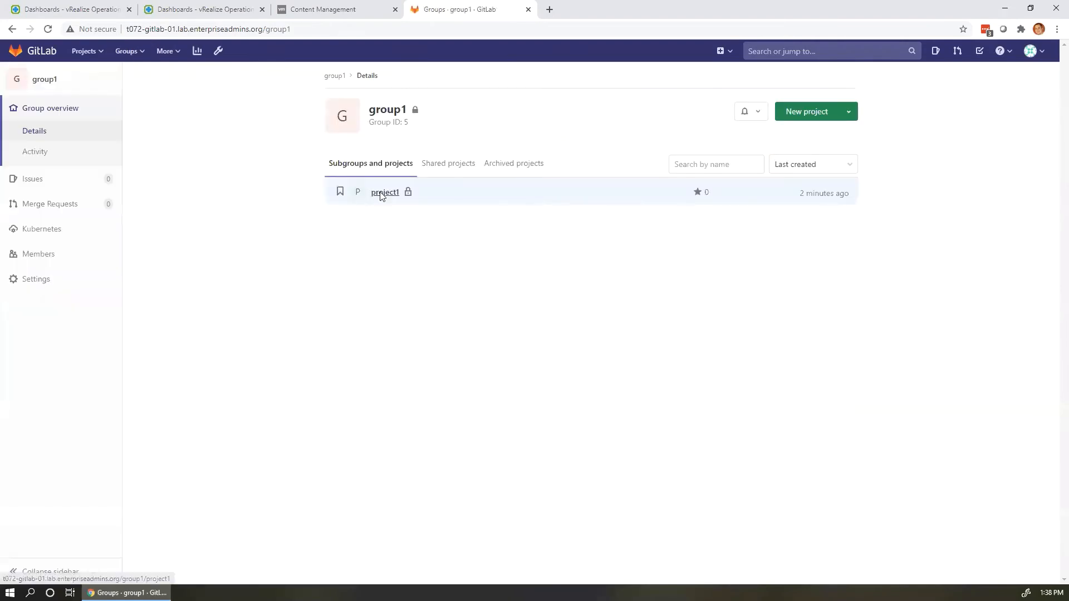
left_click(383, 194)
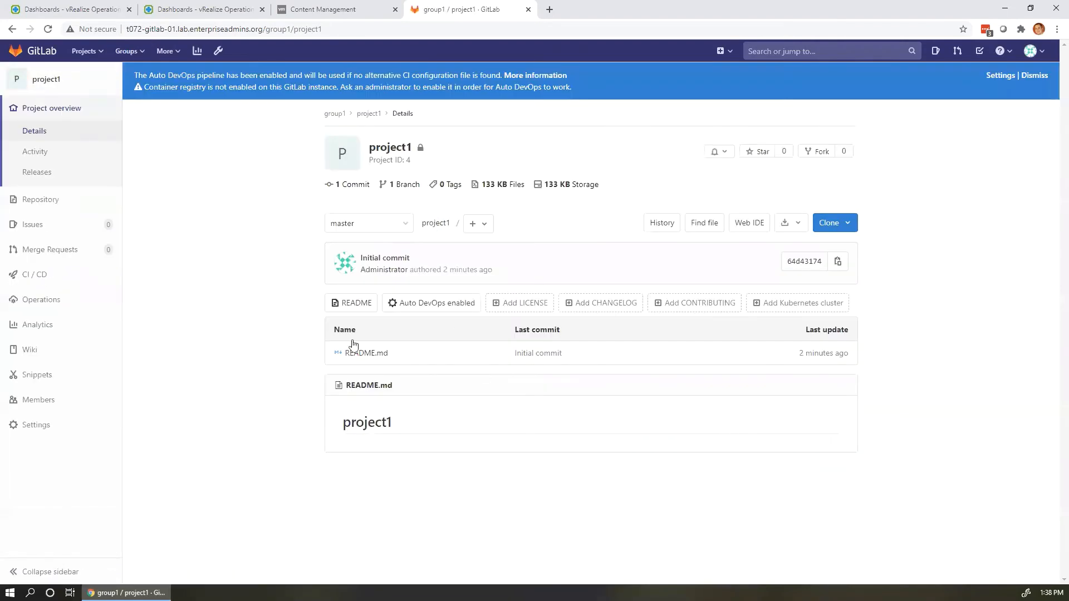
left_click(403, 225)
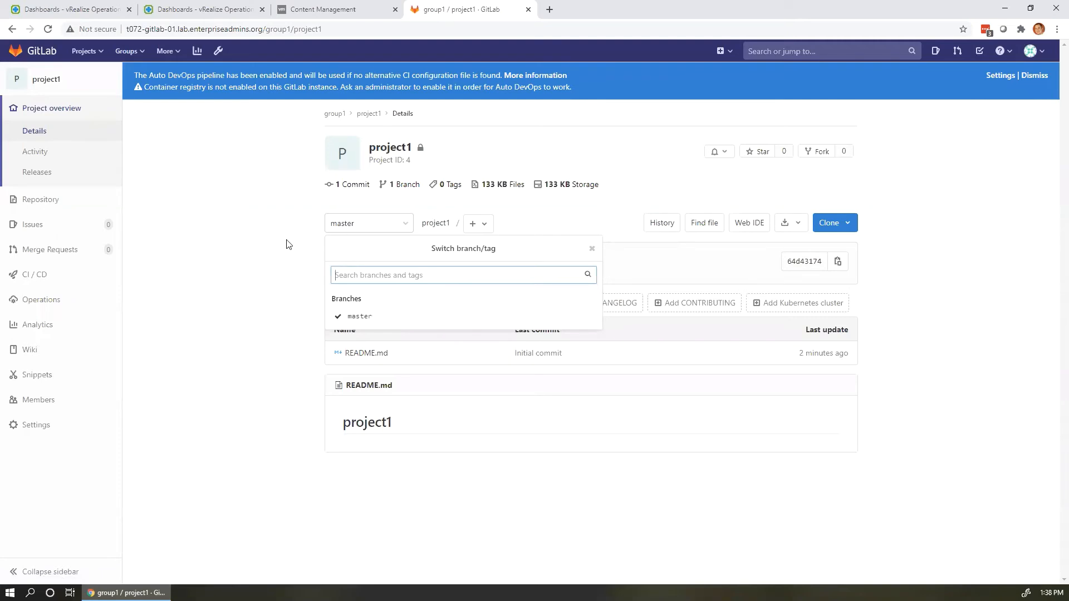
left_click(274, 232)
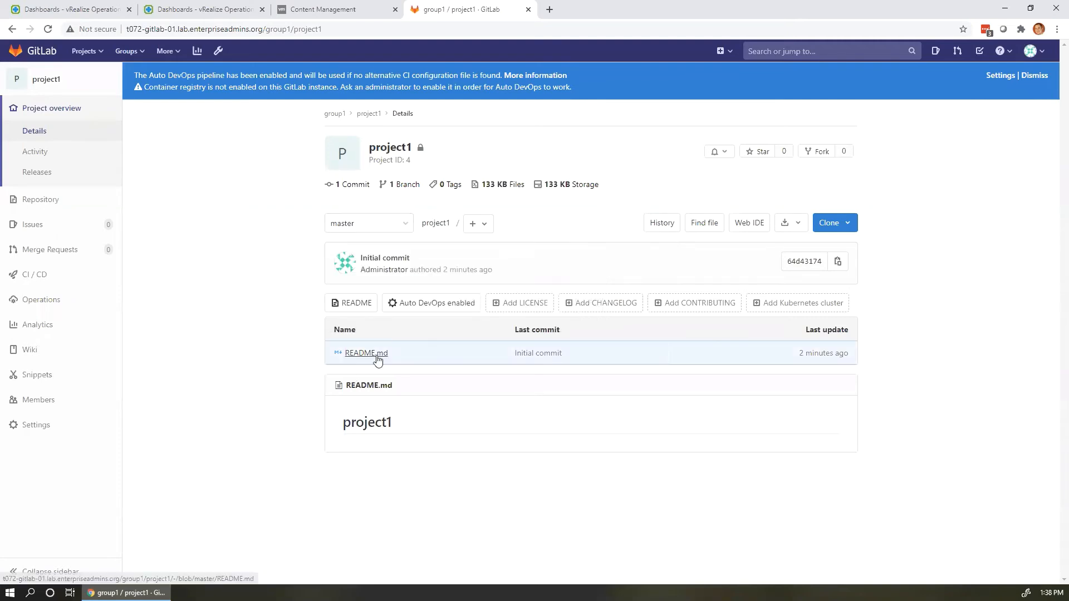
left_click(333, 10)
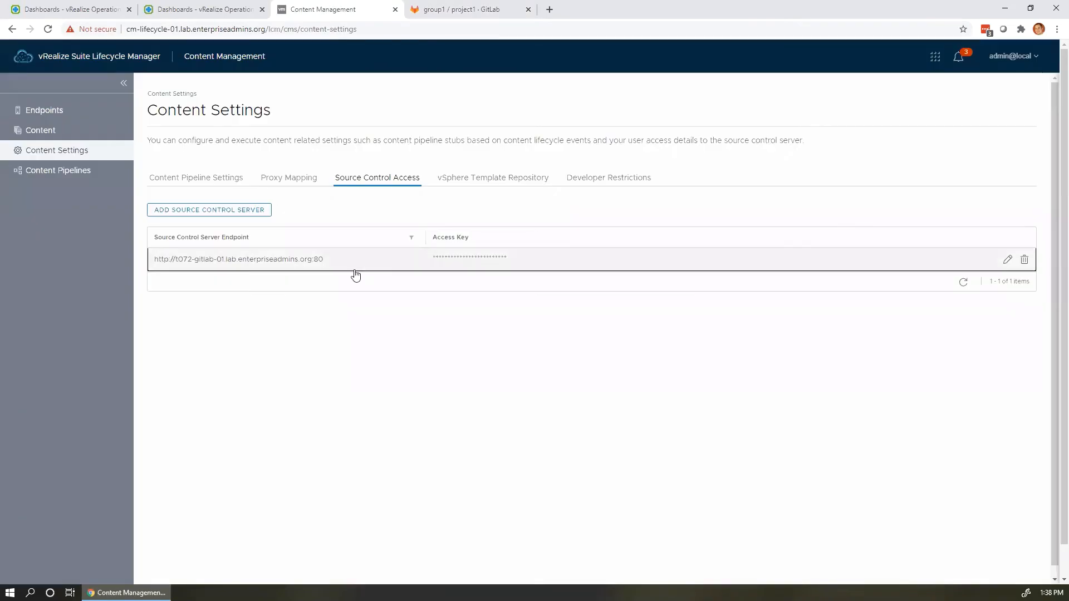
Edit the GitLab master-branch endpoint, replacing repository lcm/vrops with group1/project1 from the GitLab URL.
left_click(48, 116)
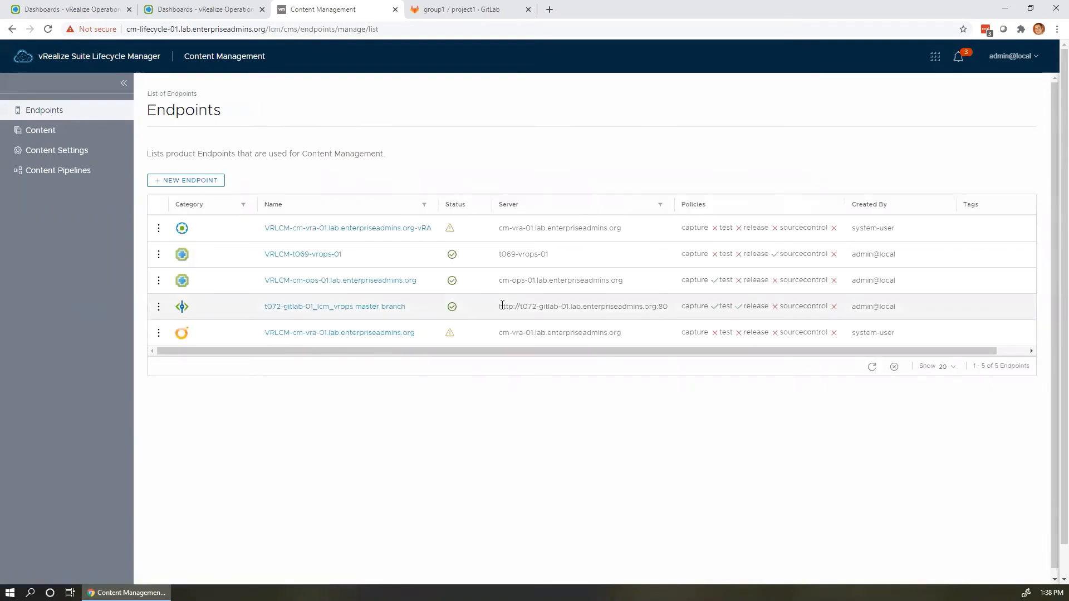
left_click(158, 307)
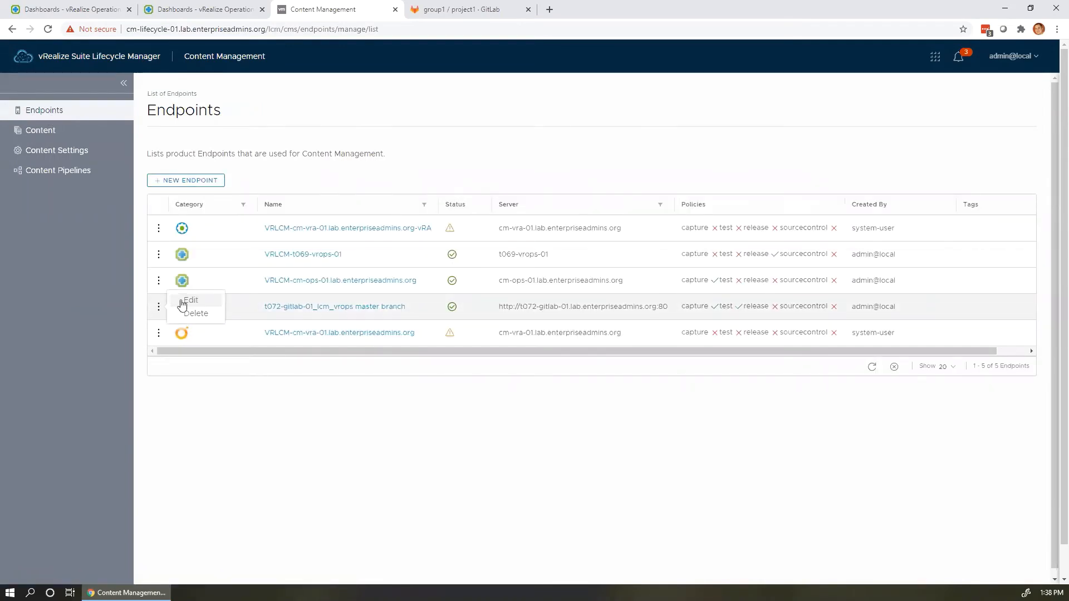
left_click(182, 302)
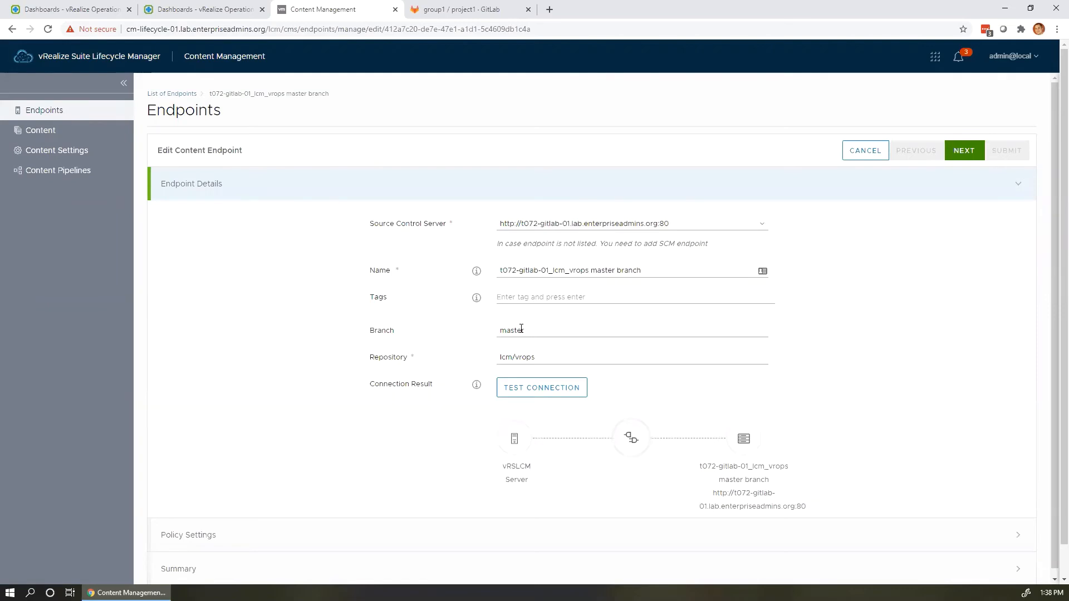
left_click(562, 358)
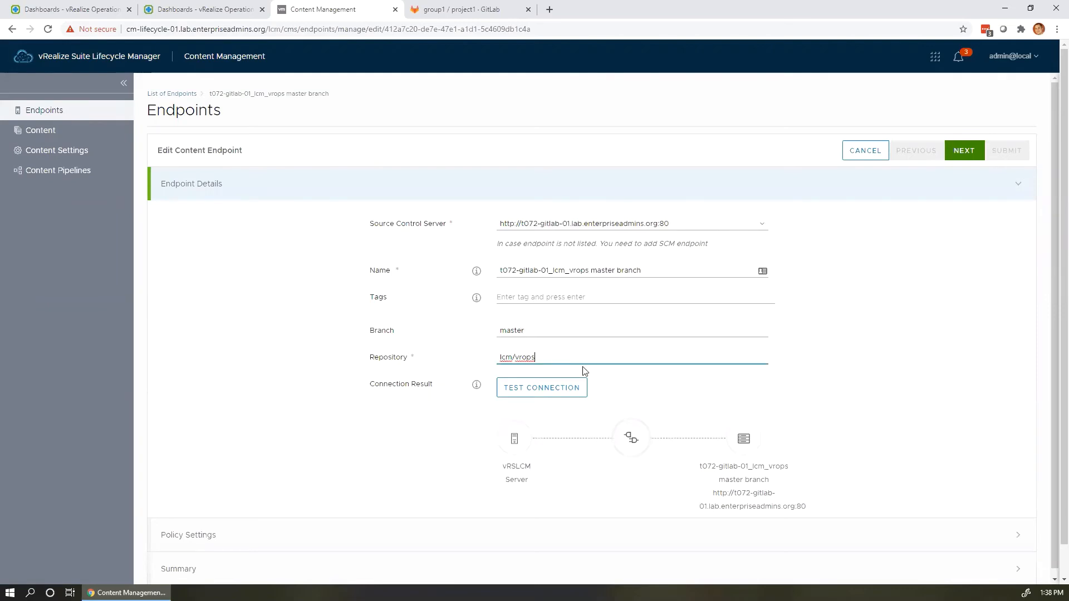
key("ctrl+a")
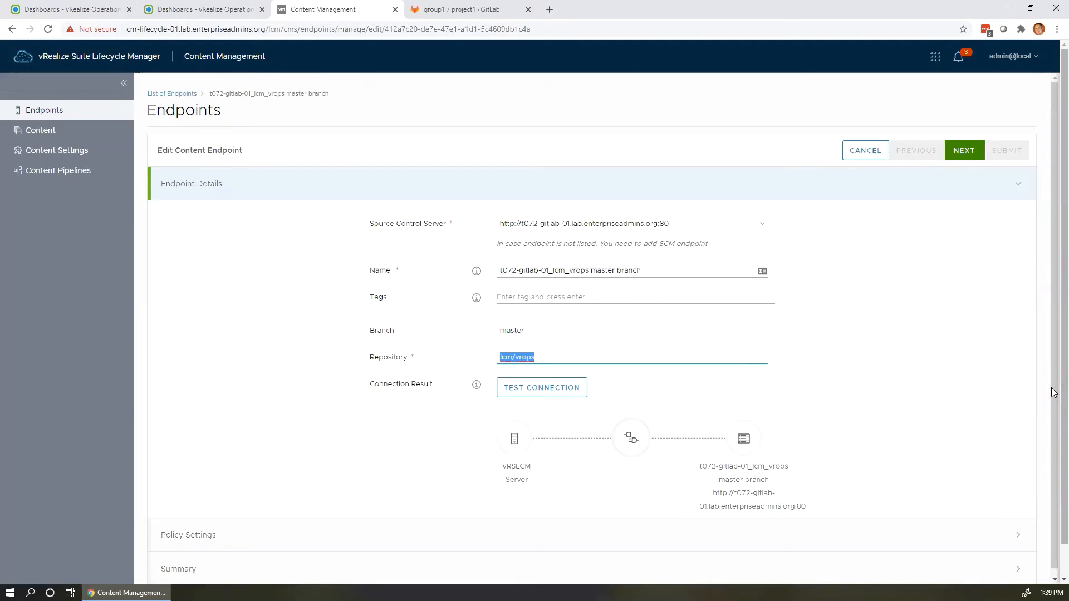
type("group1/project1")
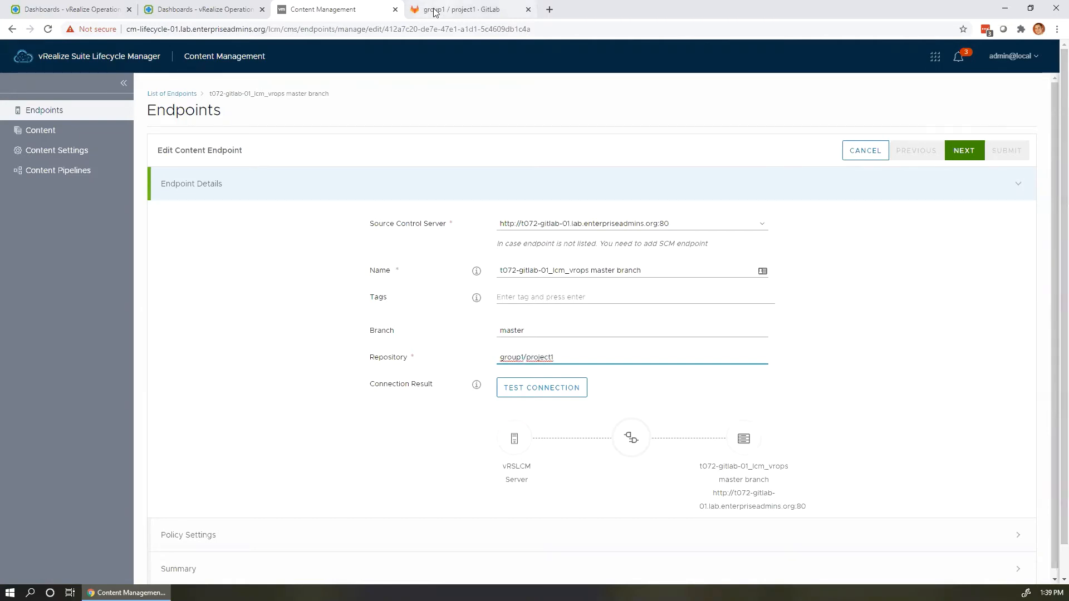
left_click(470, 10)
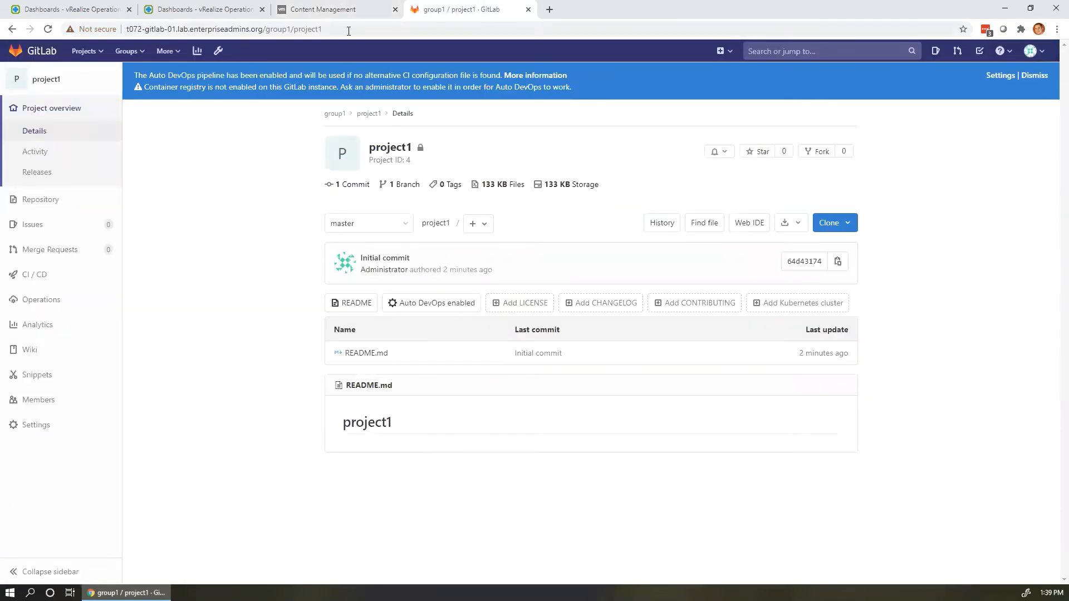
left_click_drag(348, 29, 266, 29)
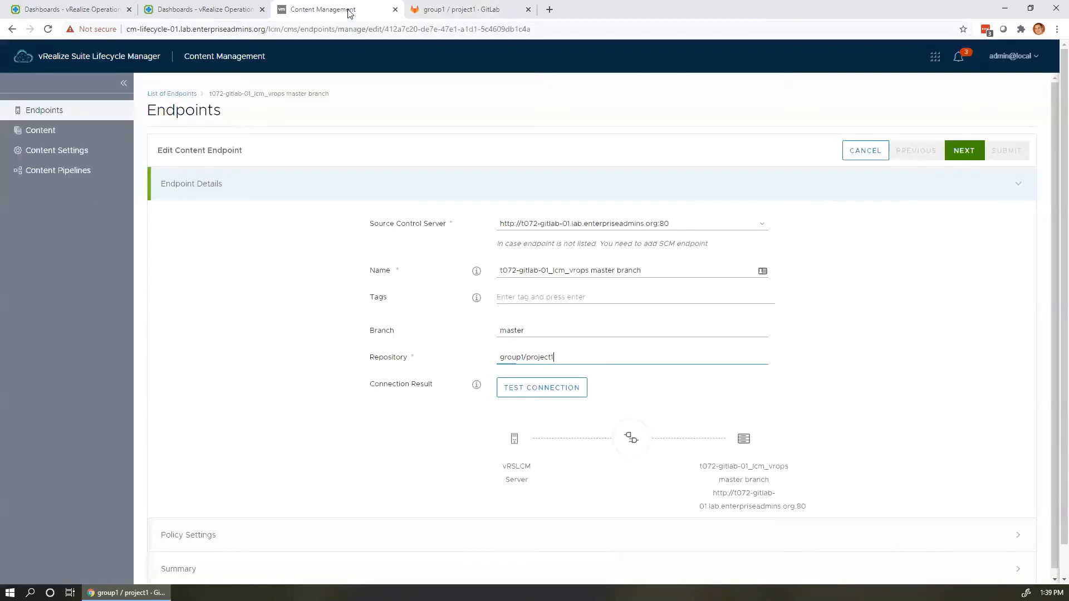
left_click(348, 9)
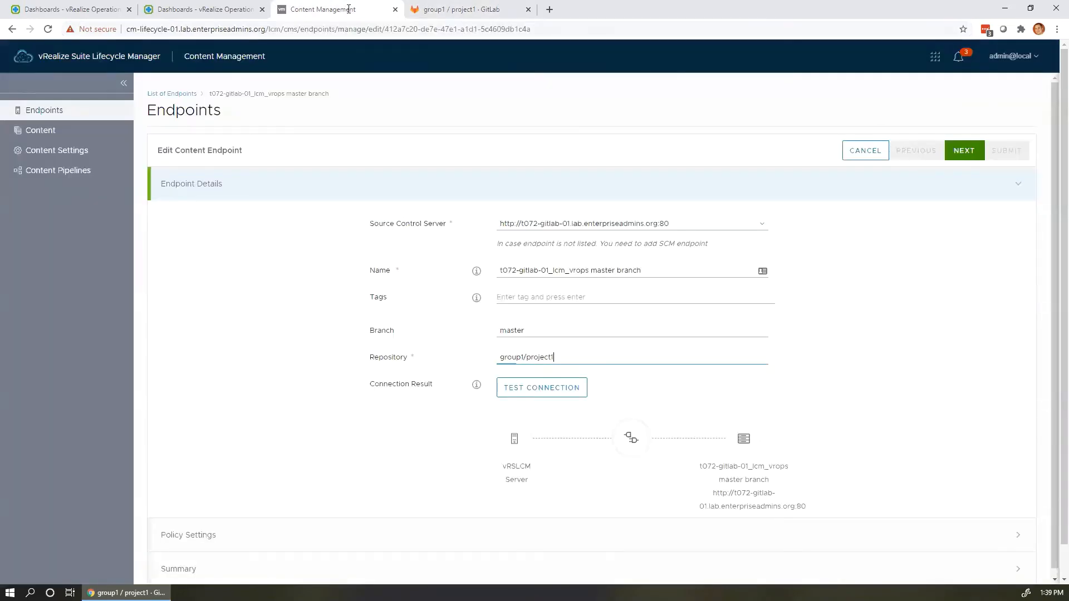
Test the GitLab connection, then pass Policy Settings and Summary and submit the endpoint.
left_click(558, 388)
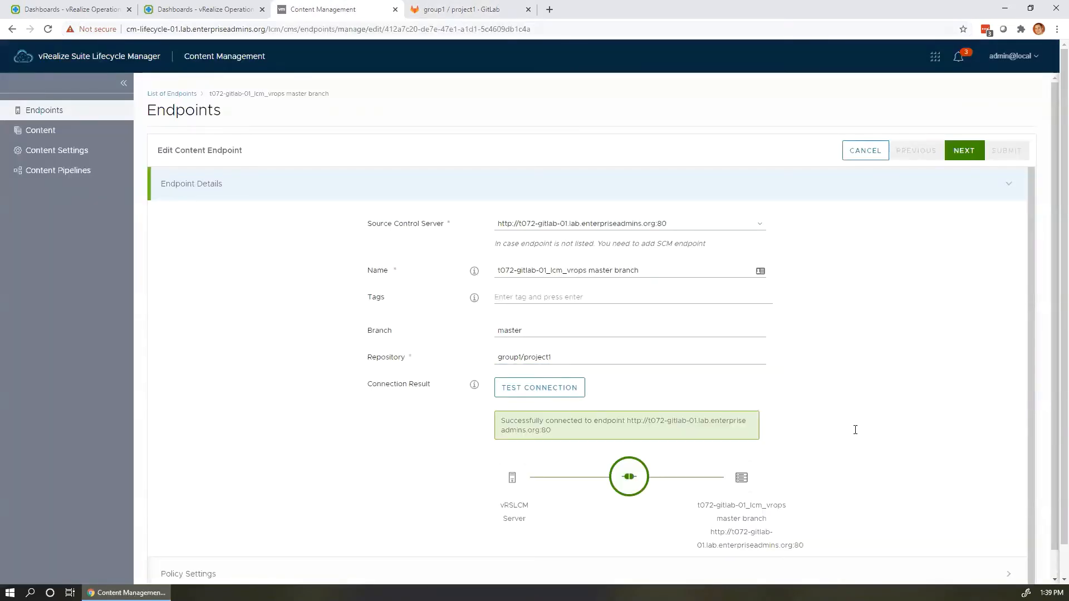
scroll(581, 421, "down", 1)
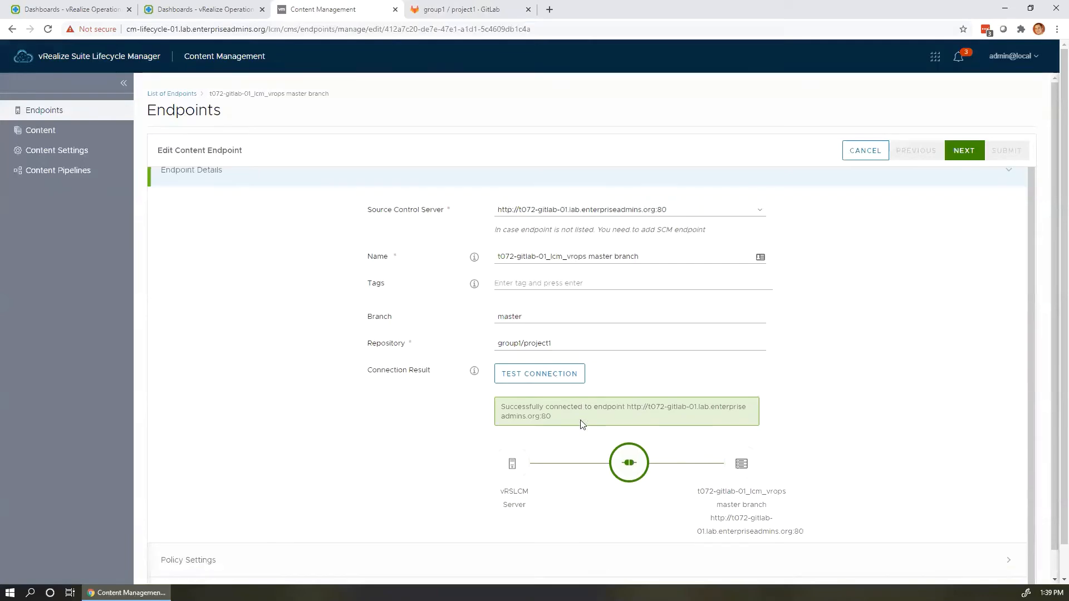
left_click(967, 154)
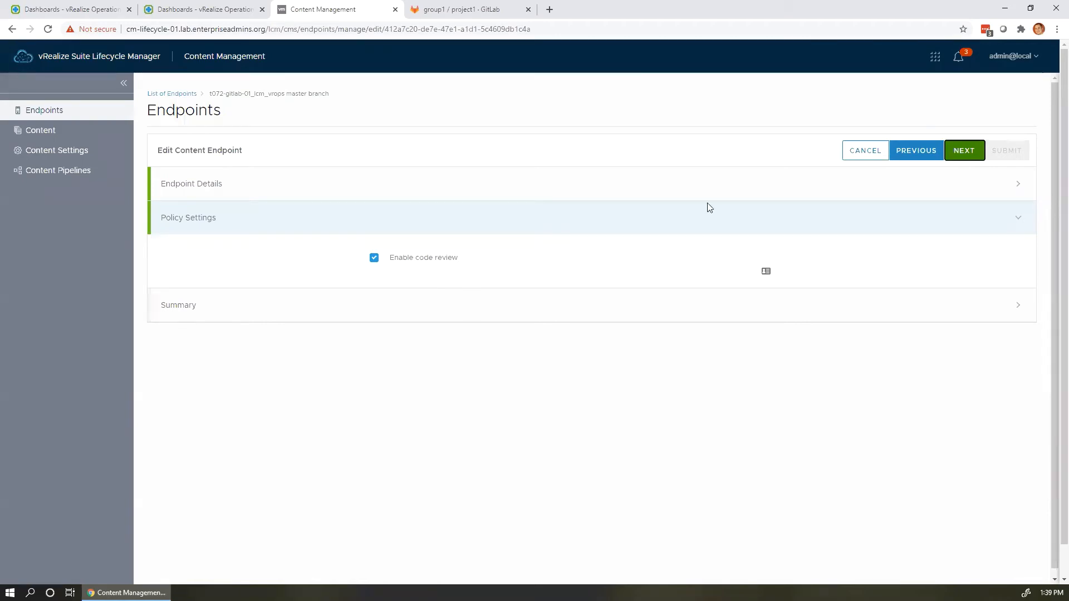
left_click(961, 152)
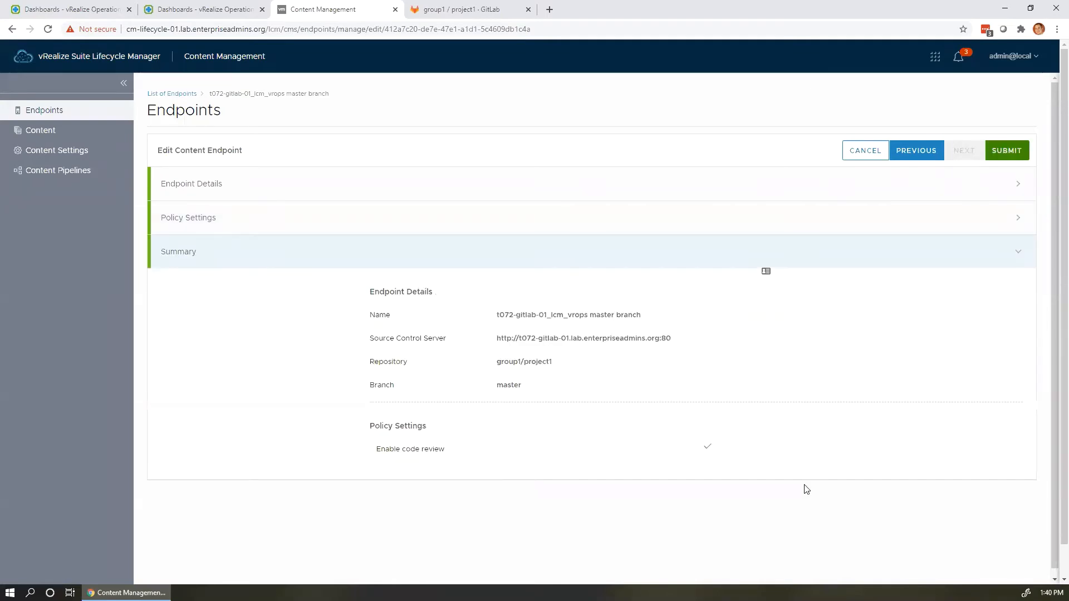
left_click(1008, 151)
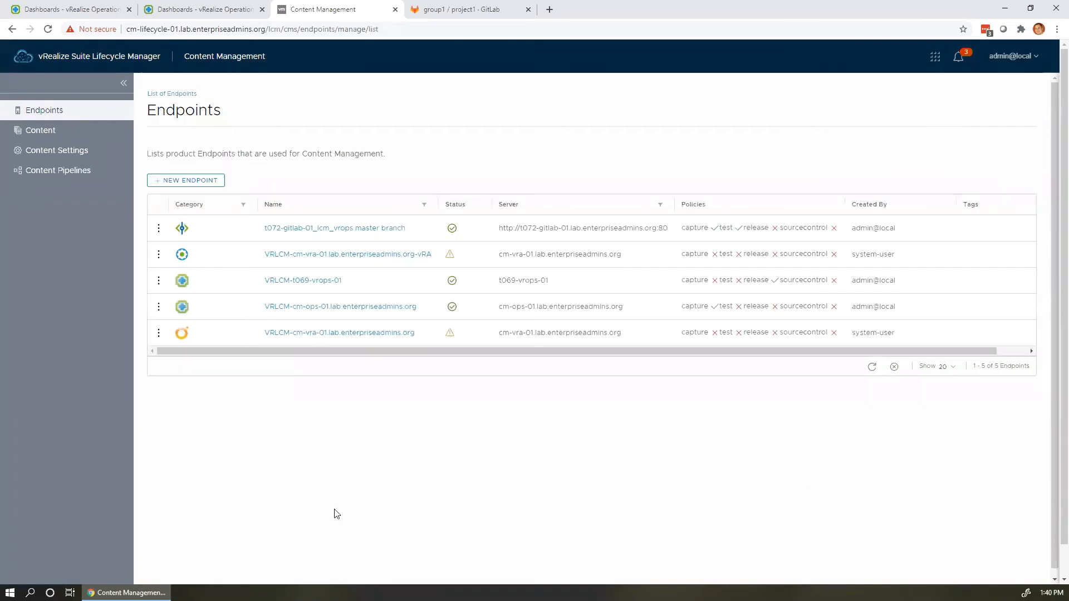
right_click(348, 460)
Show the Content list with three Operations views and five Operations dashboards.
left_click(700, 504)
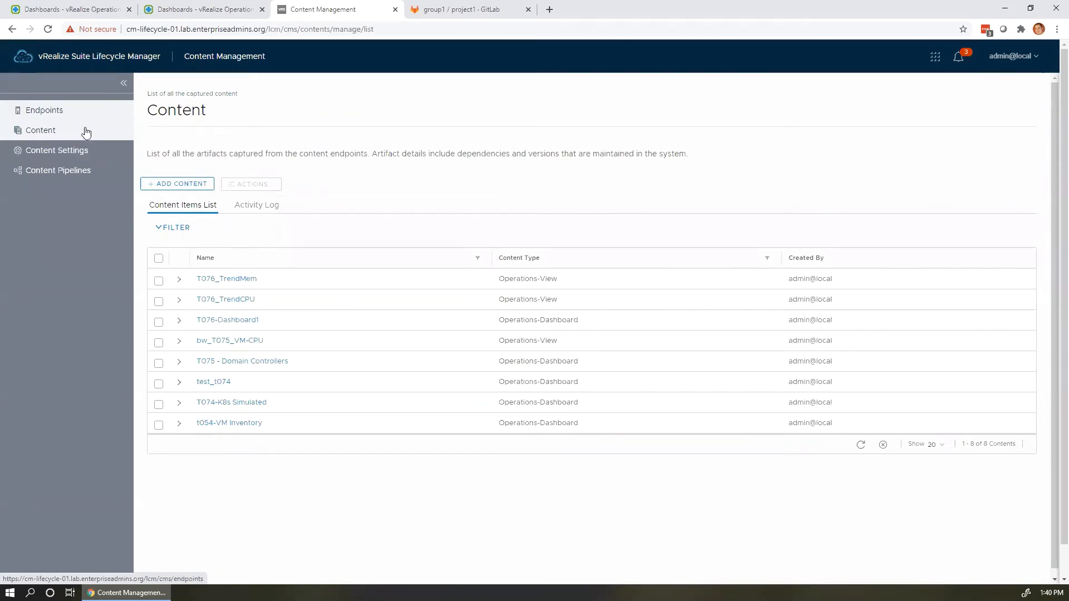
Start a new content addition from the vRLCM Content page.
left_click(171, 185)
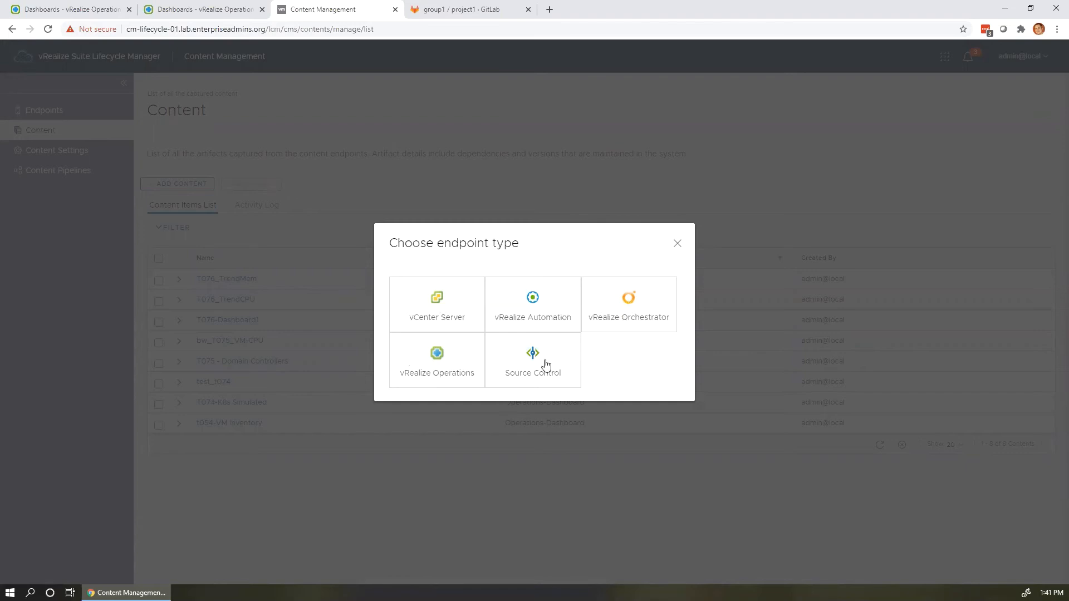
Choose vRealize Operations with Check In as the extra content action, and proceed.
left_click(437, 353)
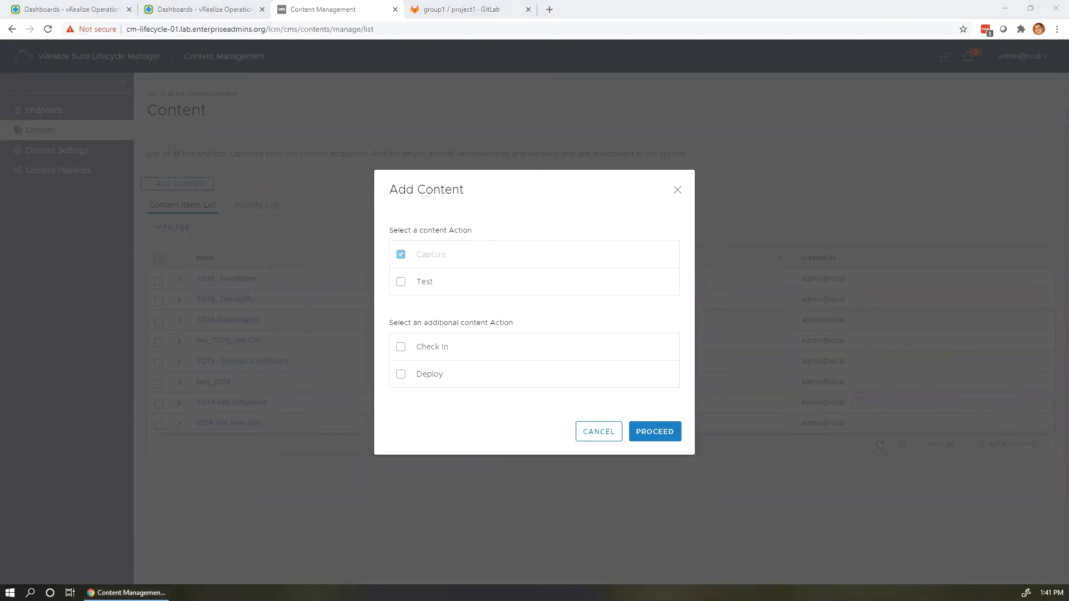
left_click(446, 351)
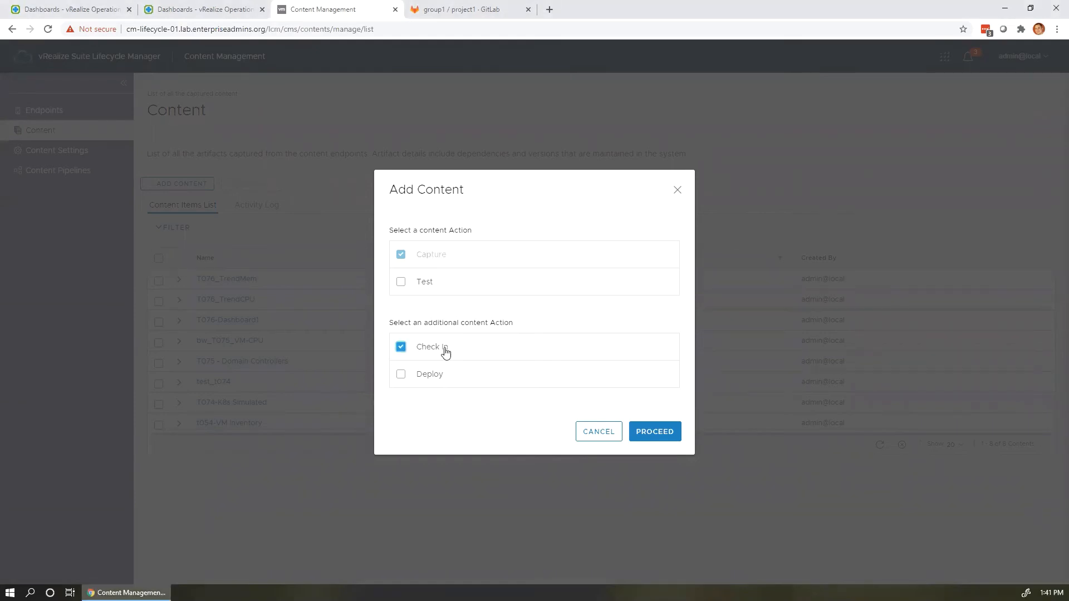
left_click(445, 351)
left_click(443, 382)
left_click(445, 377)
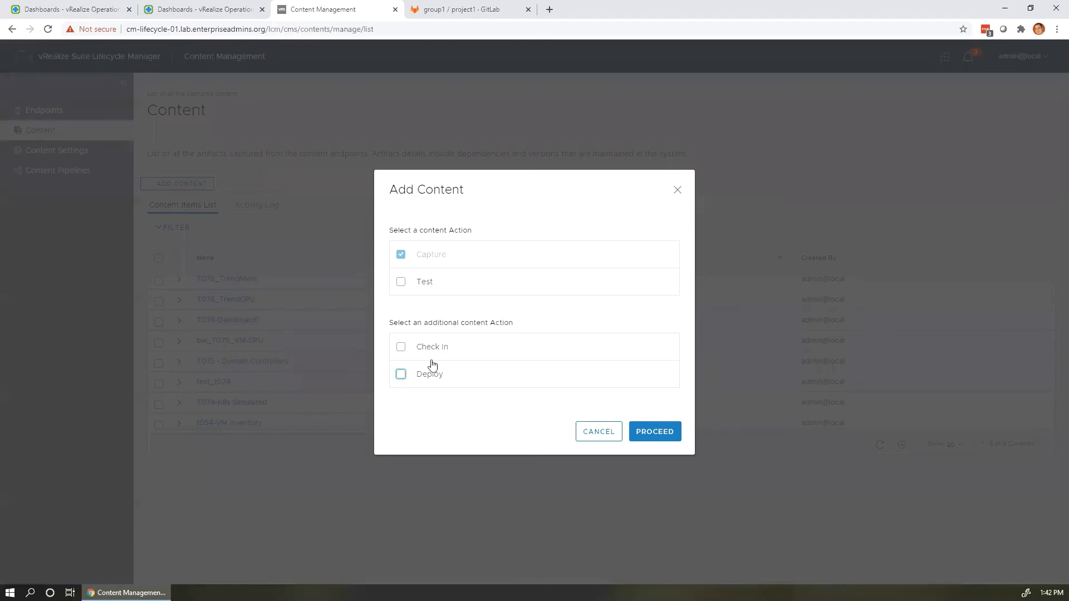
left_click(404, 351)
left_click(663, 433)
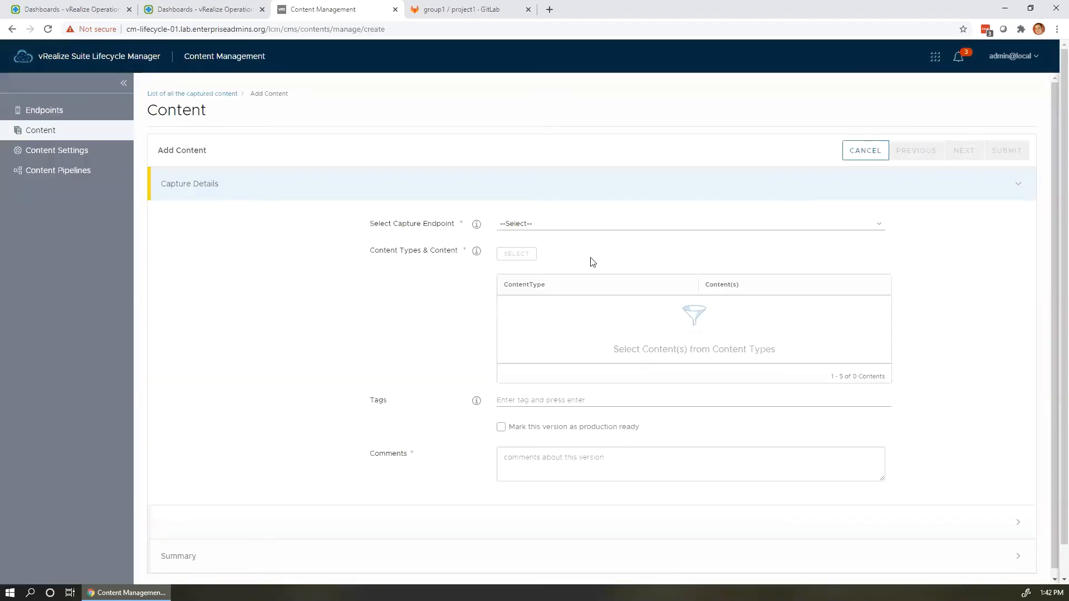
Select VRLCM-cm-ops-01.lab.enterpriseadmins.org as the capture endpoint.
left_click(582, 227)
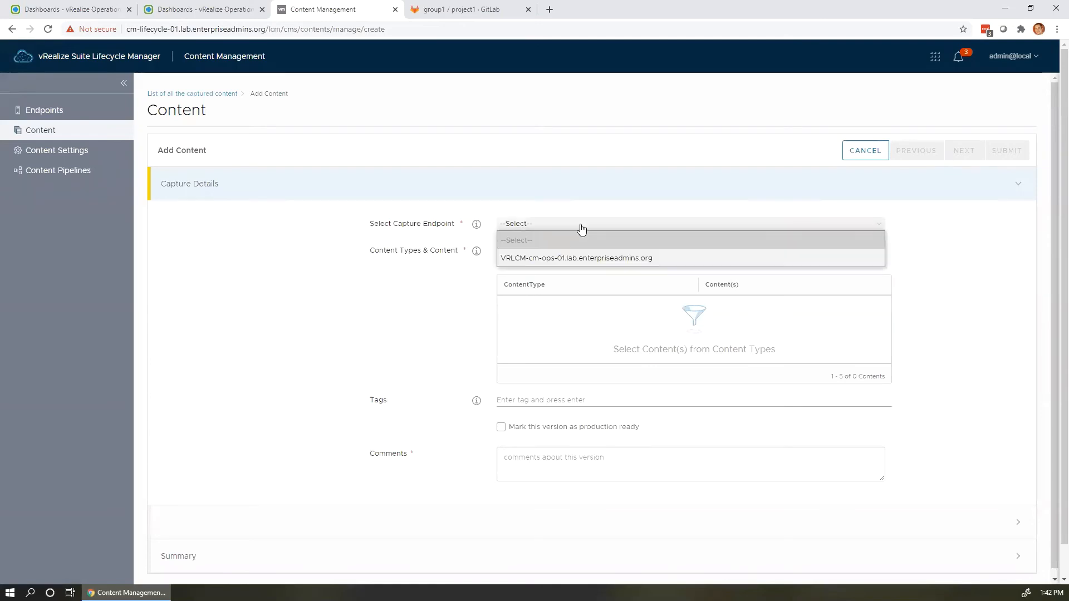
left_click(597, 258)
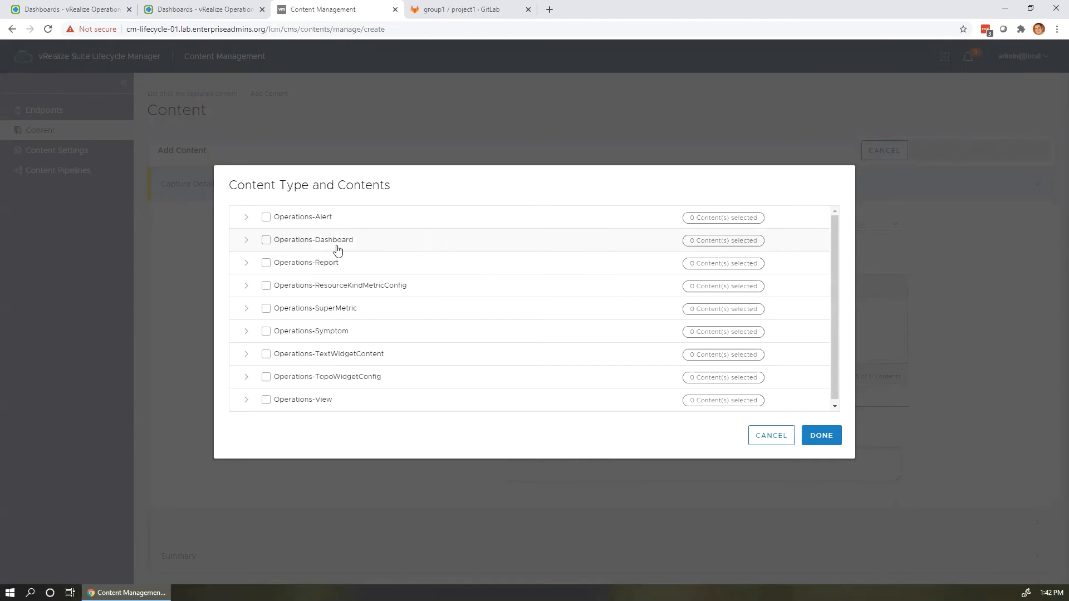
Search Operations-Dashboard for 'TAM Lab 075', then select and confirm TAM Lab 075 Dashboard 1.
scroll(334, 256, "down", 1)
scroll(334, 256, "up", 1)
left_click(245, 243)
left_click(314, 225)
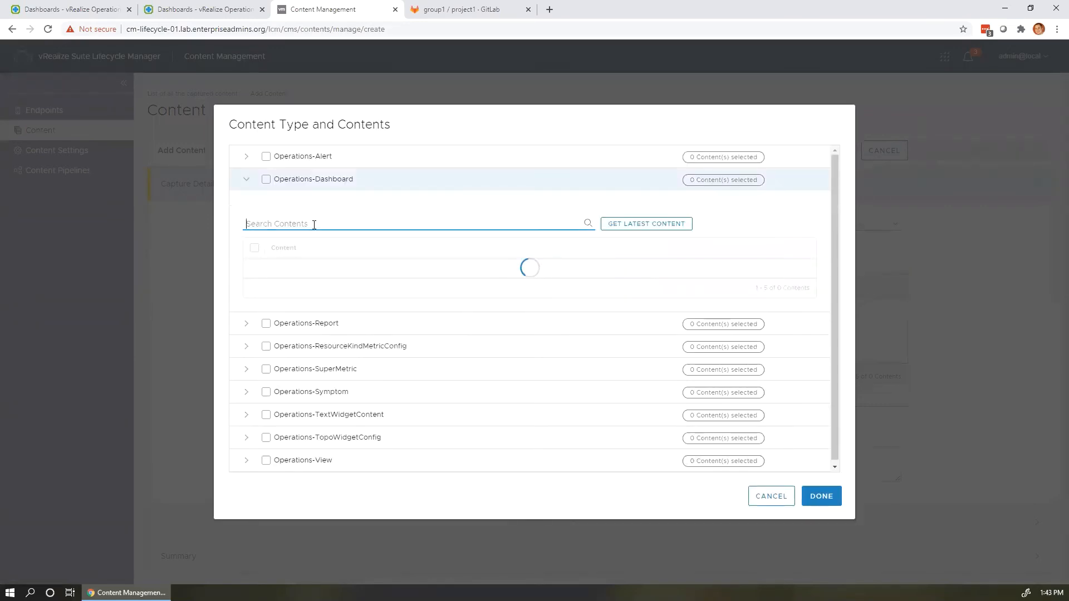
type("TAM Lab 075")
left_click(621, 225)
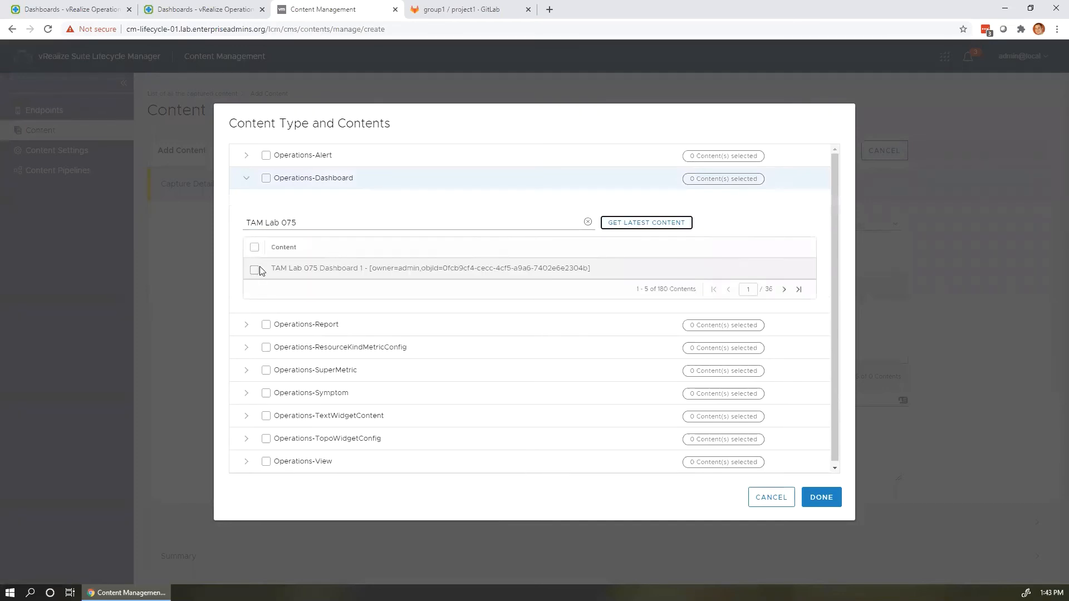
left_click(255, 270)
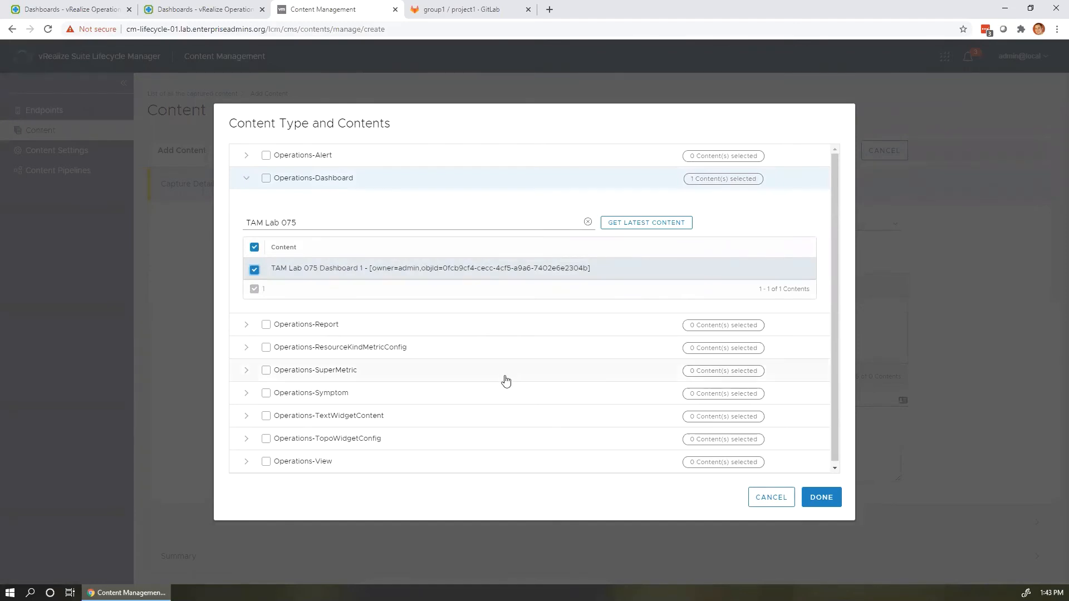
left_click(822, 497)
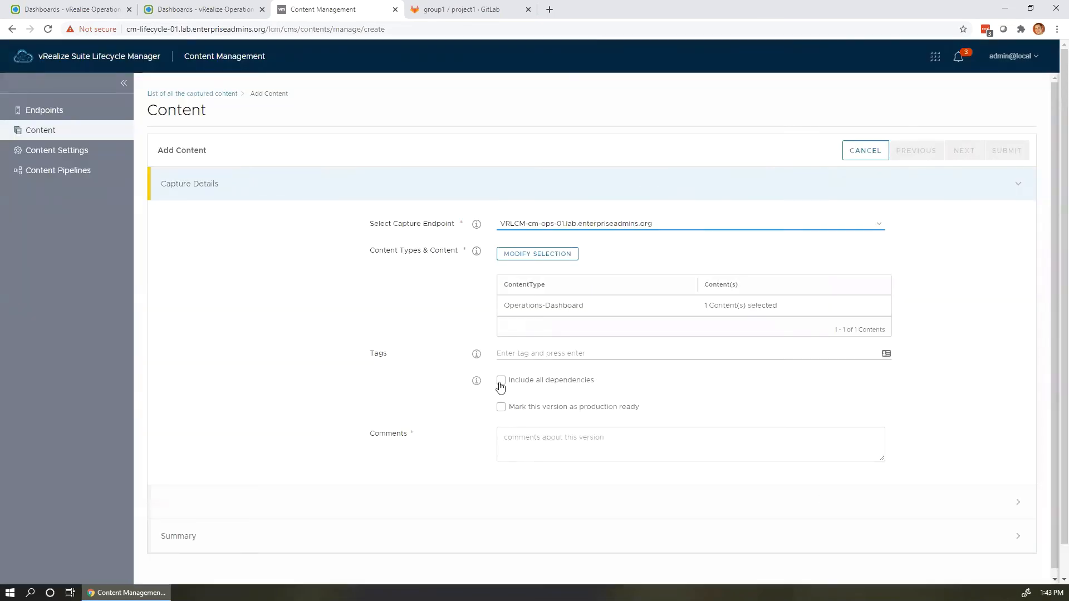
Include all dependencies, mark production ready, comment 'test', and continue to check-in.
left_click(500, 382)
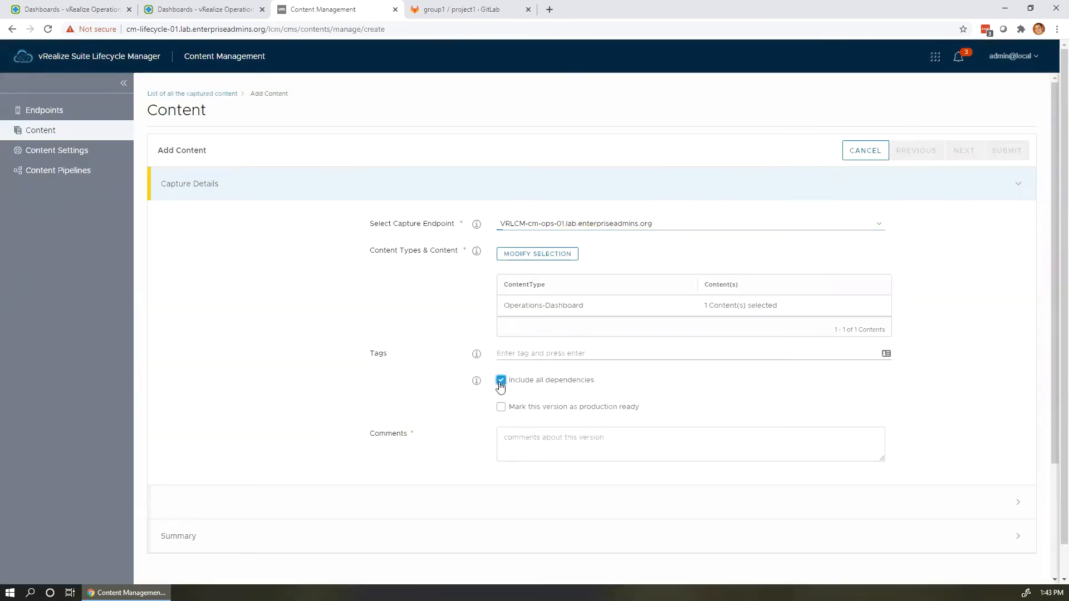
left_click(605, 411)
left_click(559, 439)
type("test")
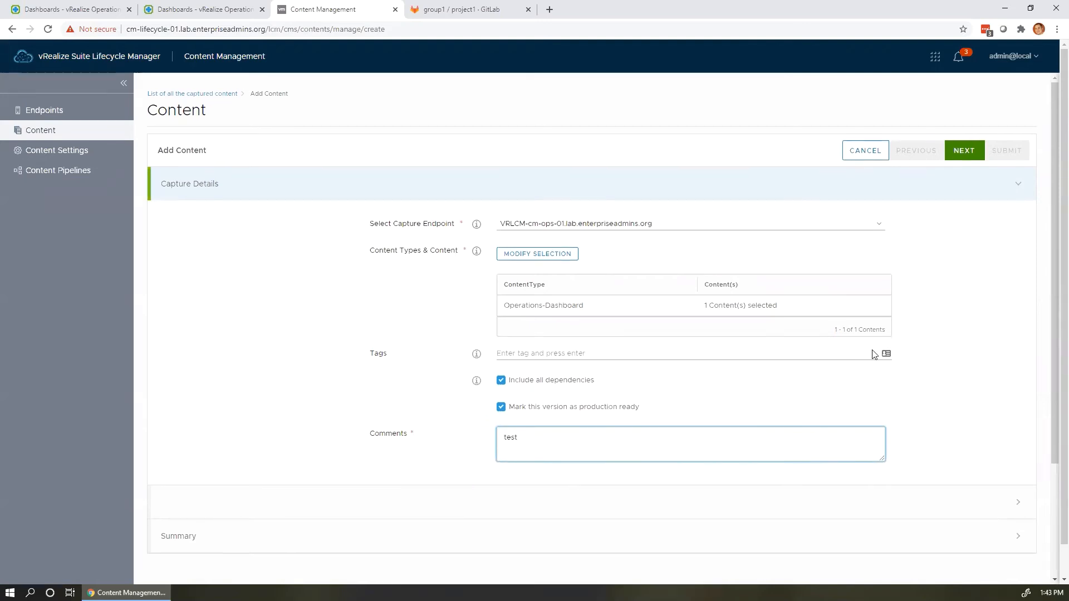
left_click(963, 150)
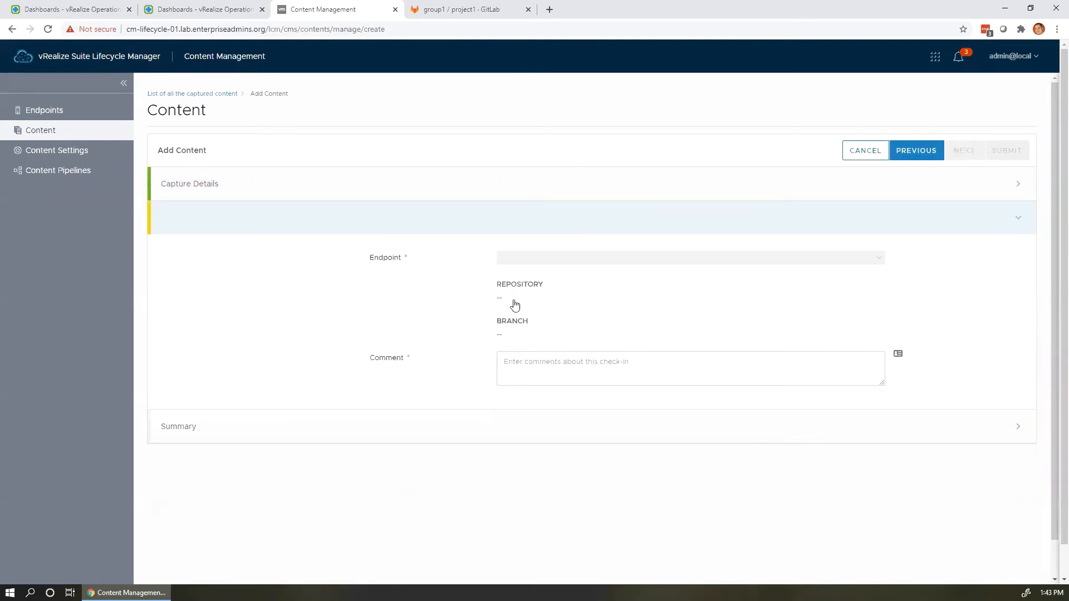
Target the t072-gitlab-01_lcm_vrops master branch endpoint with check-in comment 'test'.
left_click(513, 301)
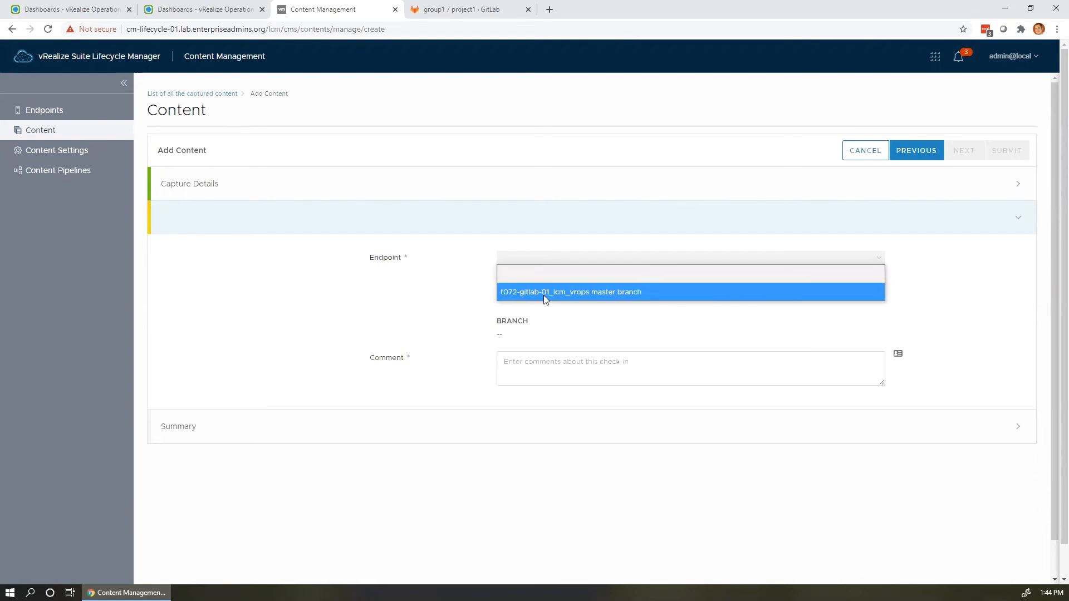
left_click(587, 292)
left_click_drag(501, 299, 543, 305)
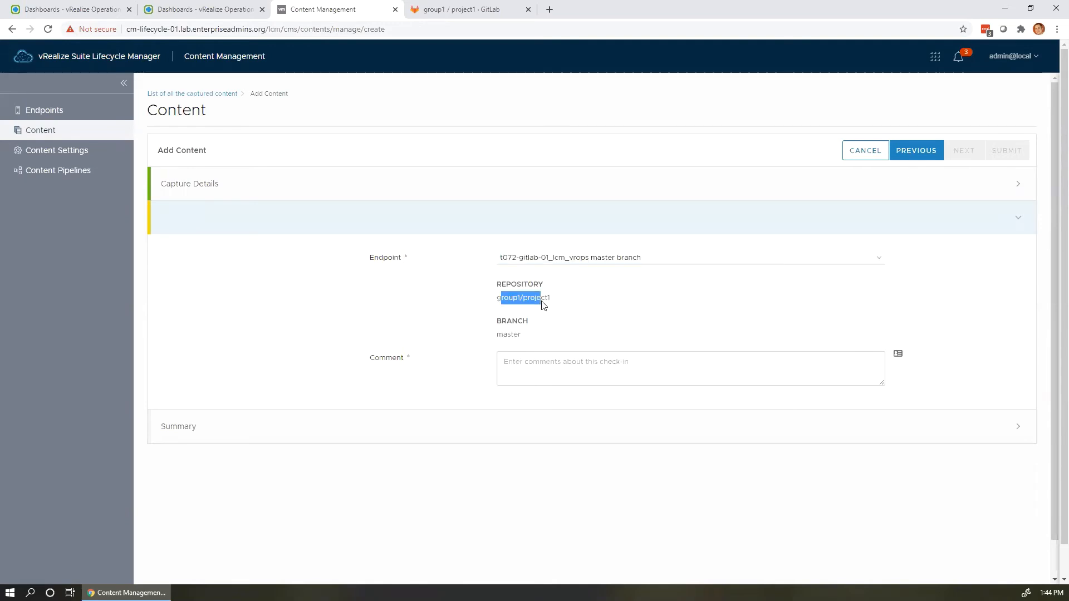
left_click(544, 329)
left_click(519, 362)
type("test")
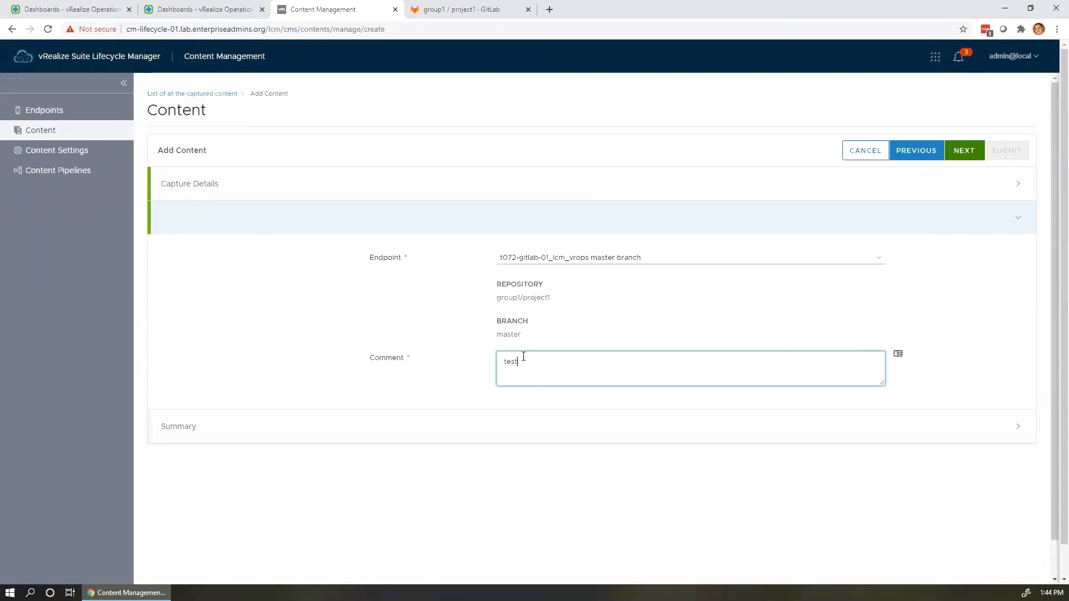
Review the Operations-Dashboard capture in the summary and submit the request.
left_click(971, 158)
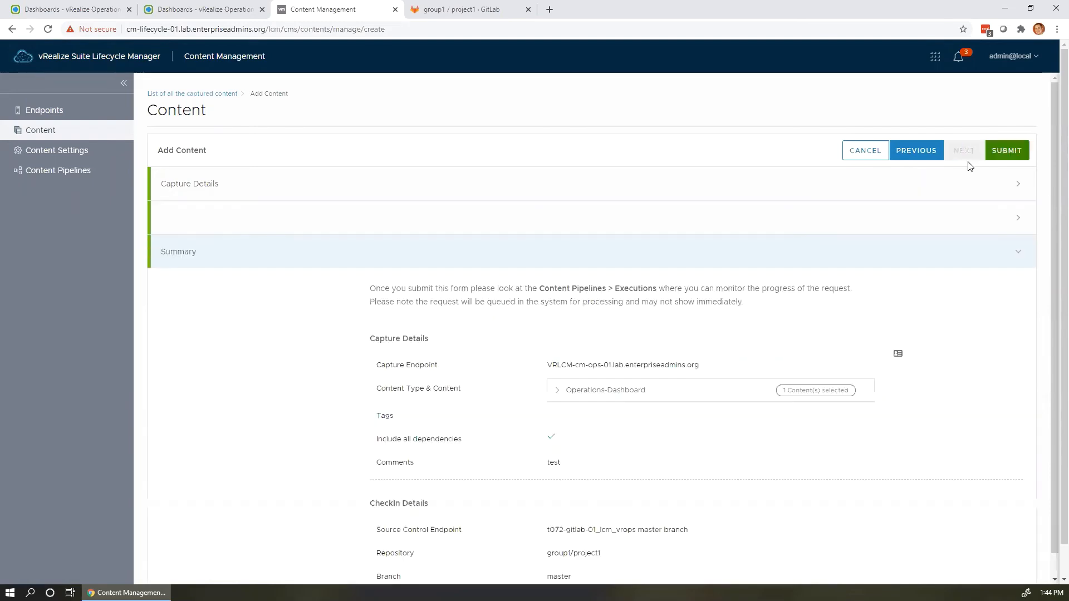
scroll(633, 420, "down", 1)
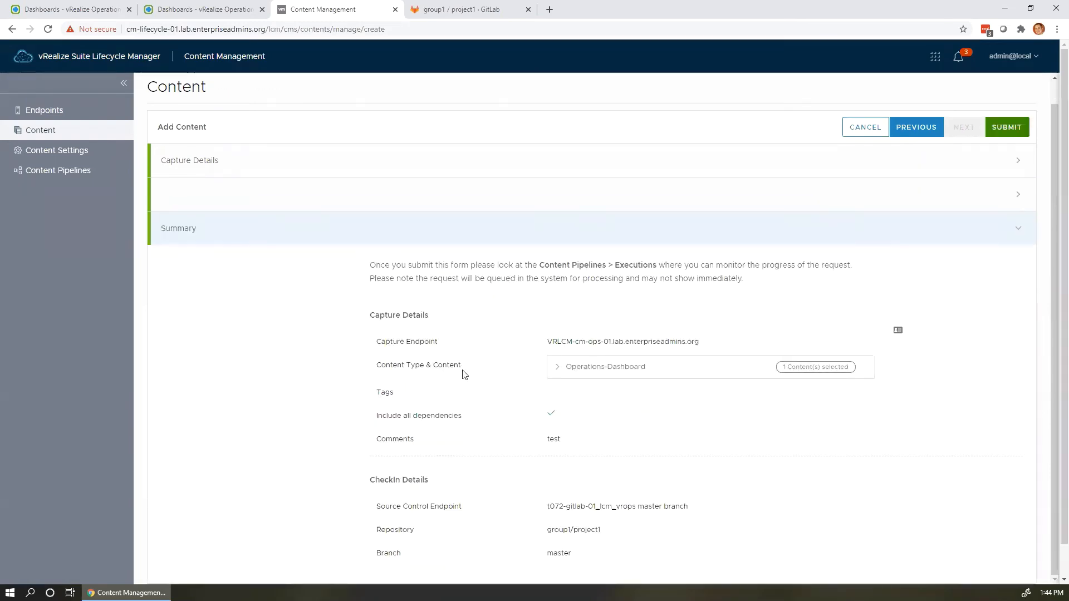
scroll(462, 374, "down", 1)
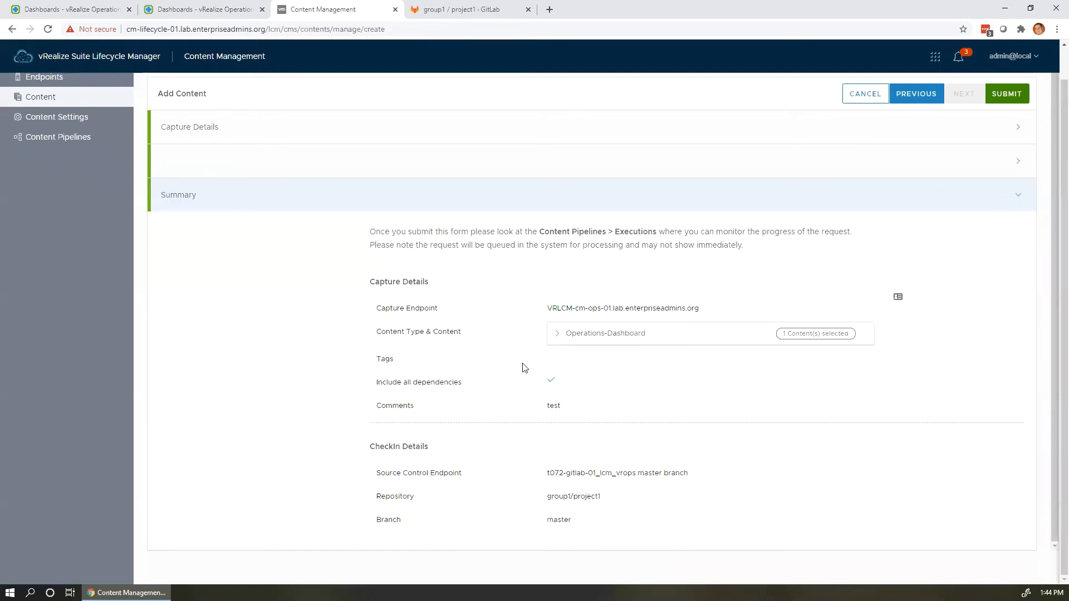
left_click(557, 332)
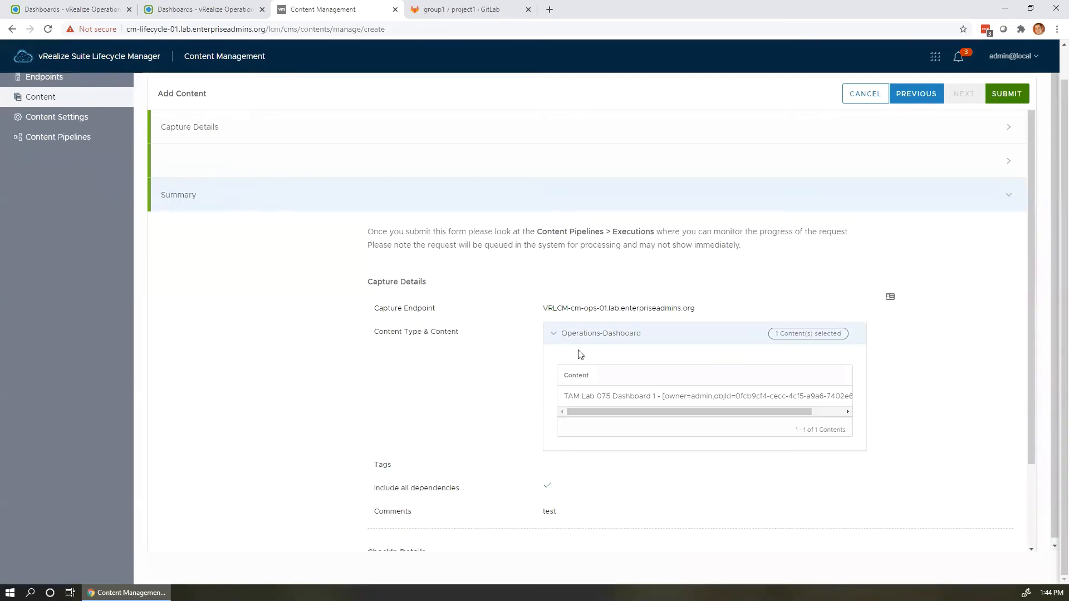
left_click(554, 333)
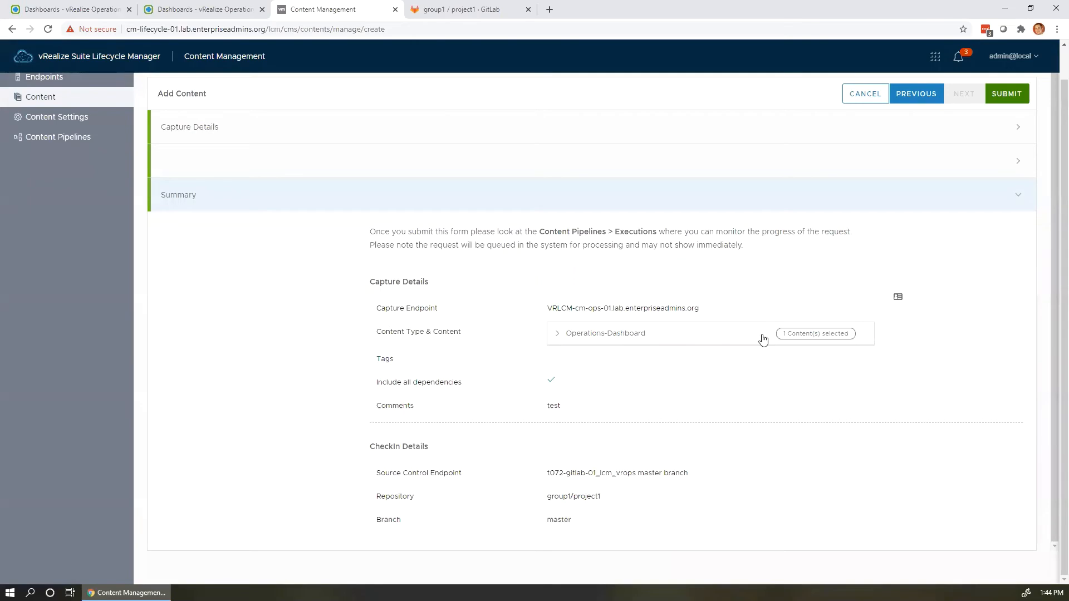
left_click(1005, 93)
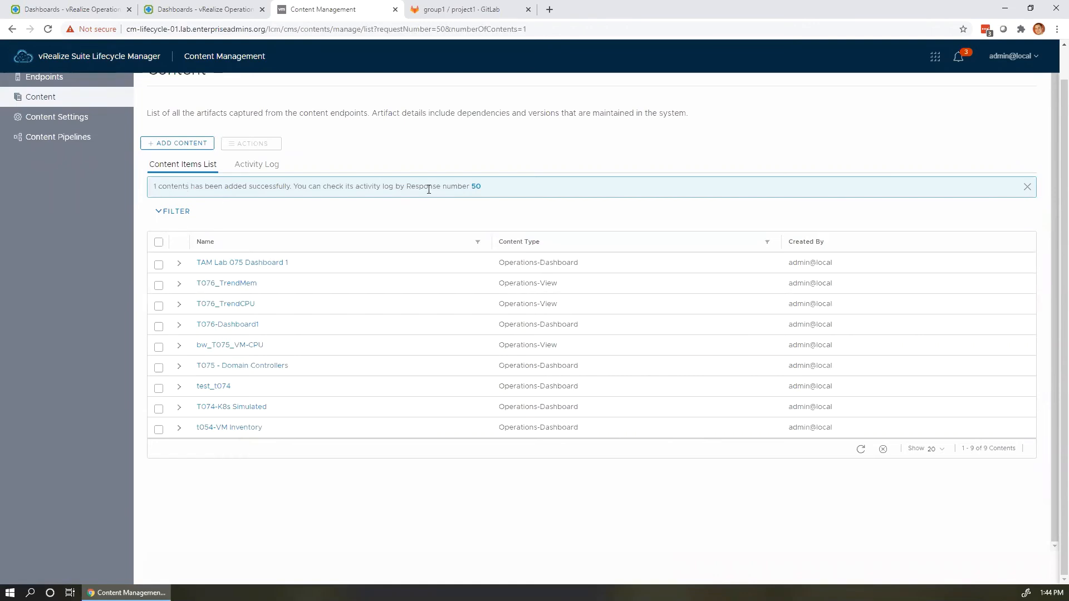
Note response number 50 and inspect TAM Lab 075 Dashboard 1's content details.
left_click_drag(480, 187, 407, 186)
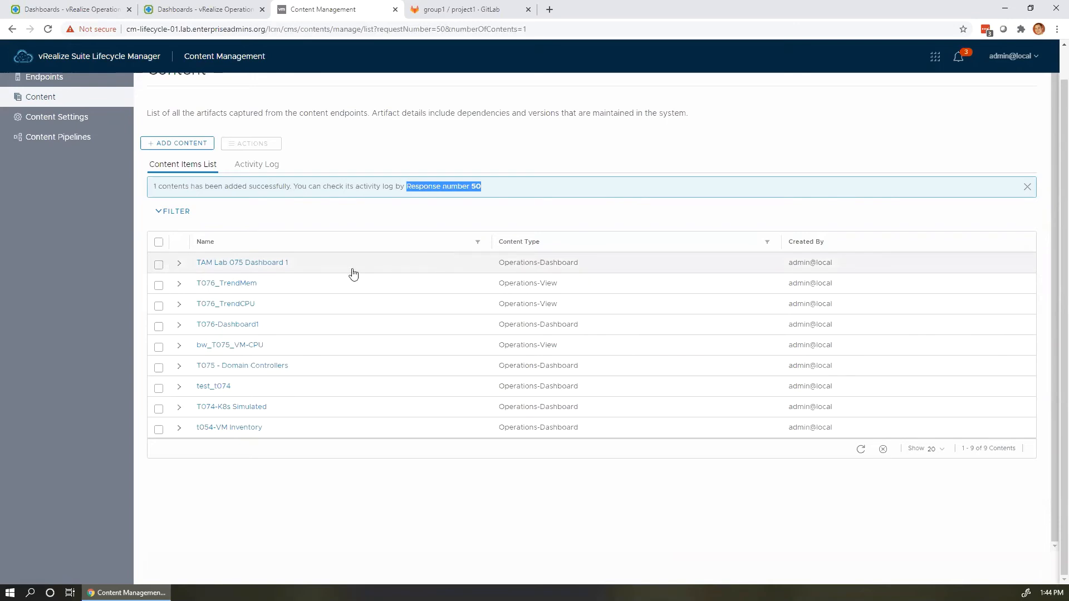
left_click(178, 263)
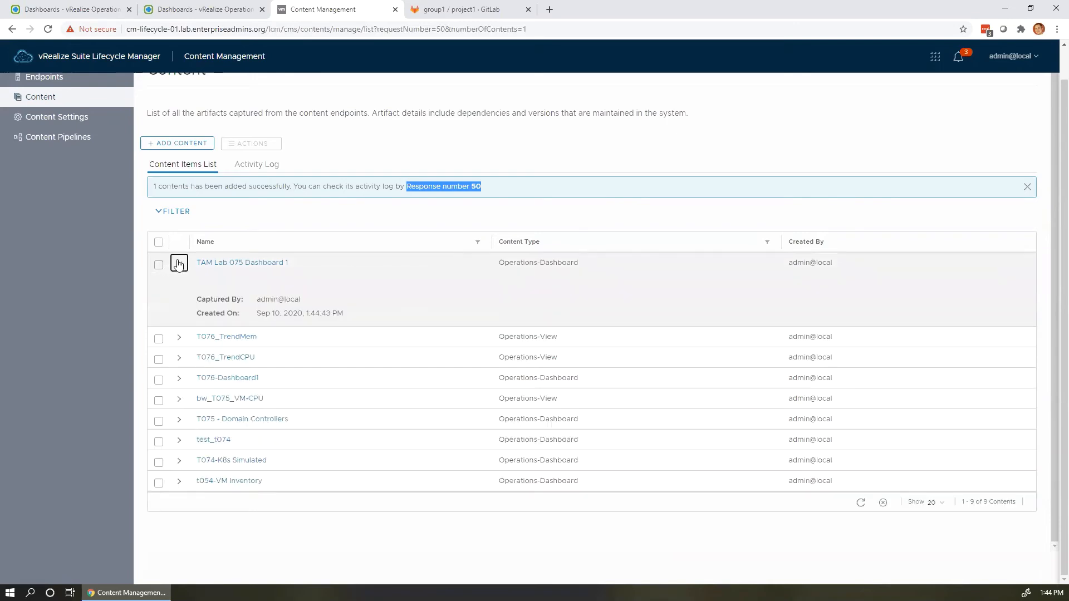
left_click(236, 269)
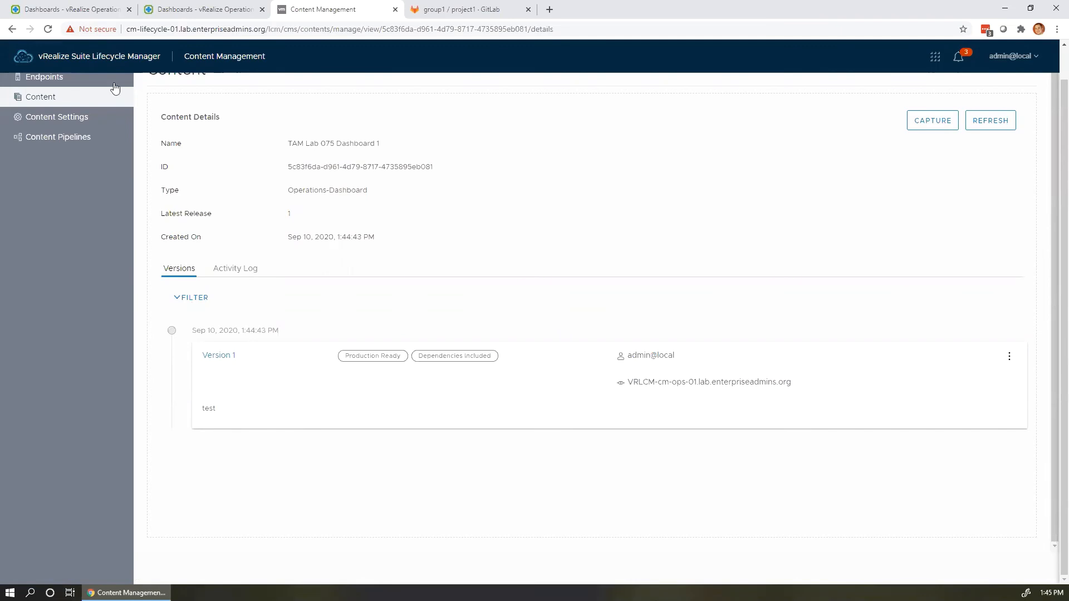
left_click(48, 29)
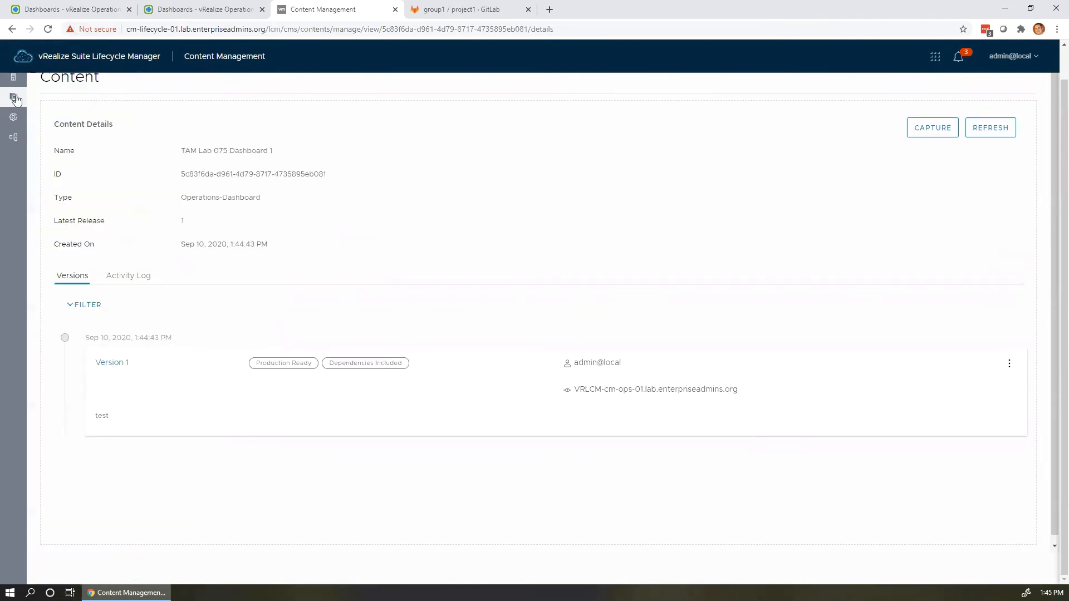
left_click(13, 137)
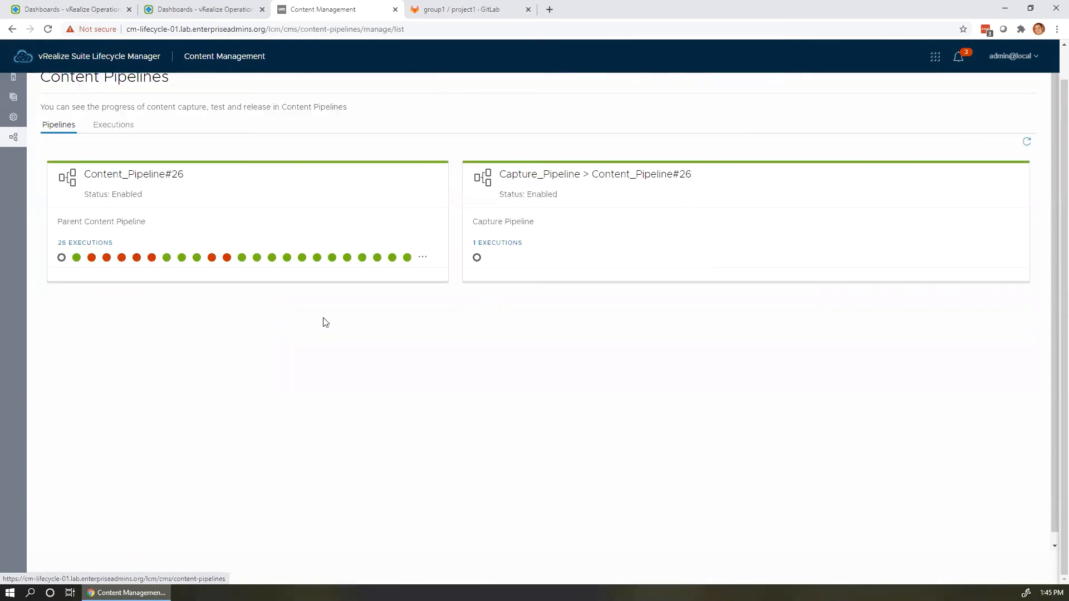
Open pipeline execution 26 and refresh its status repeatedly.
left_click(62, 258)
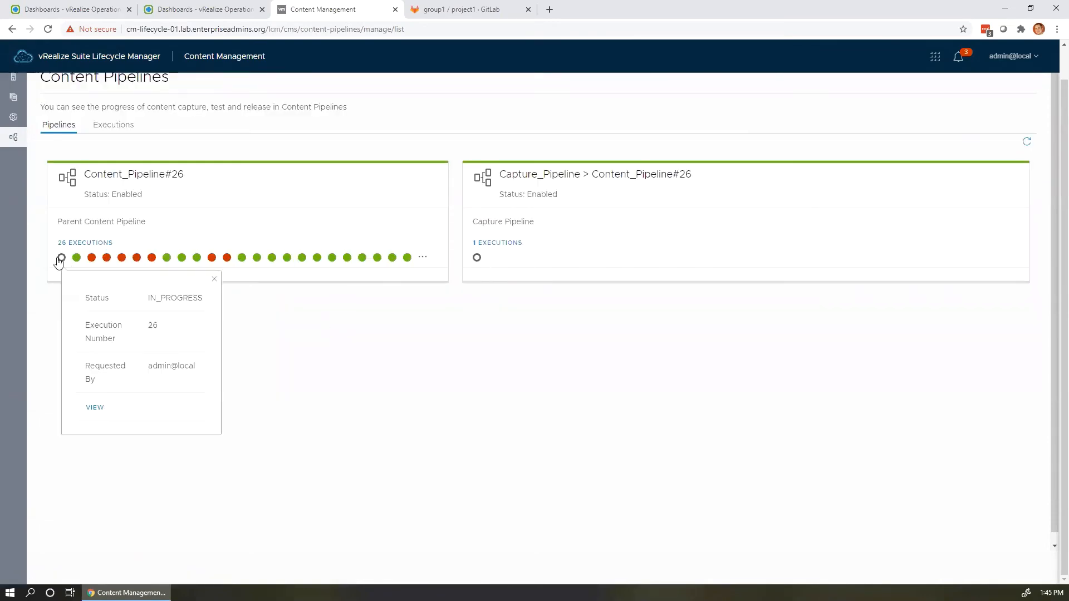
left_click(102, 408)
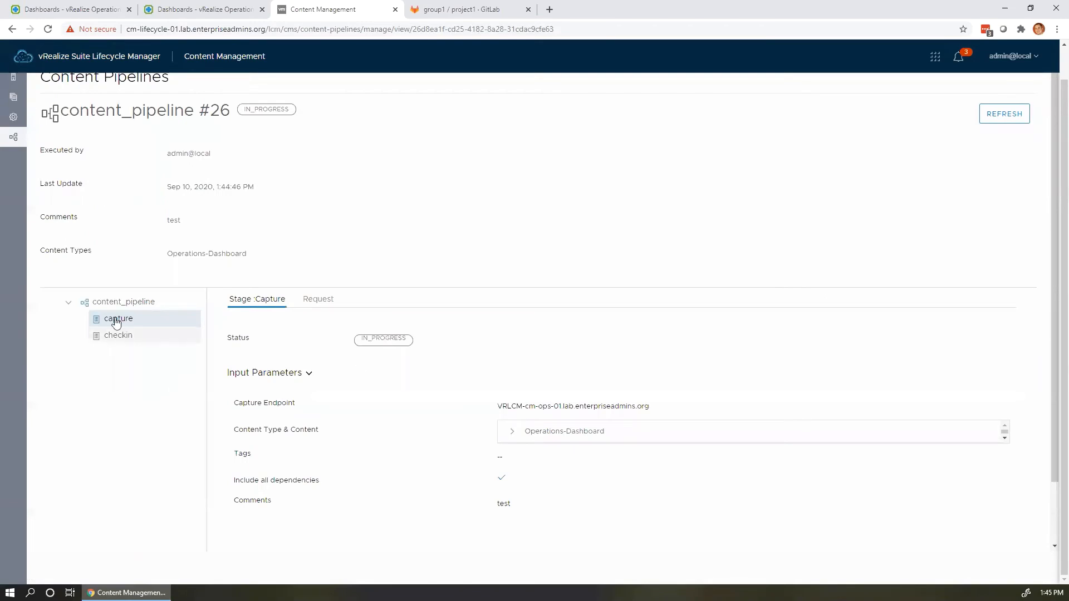
left_click(994, 115)
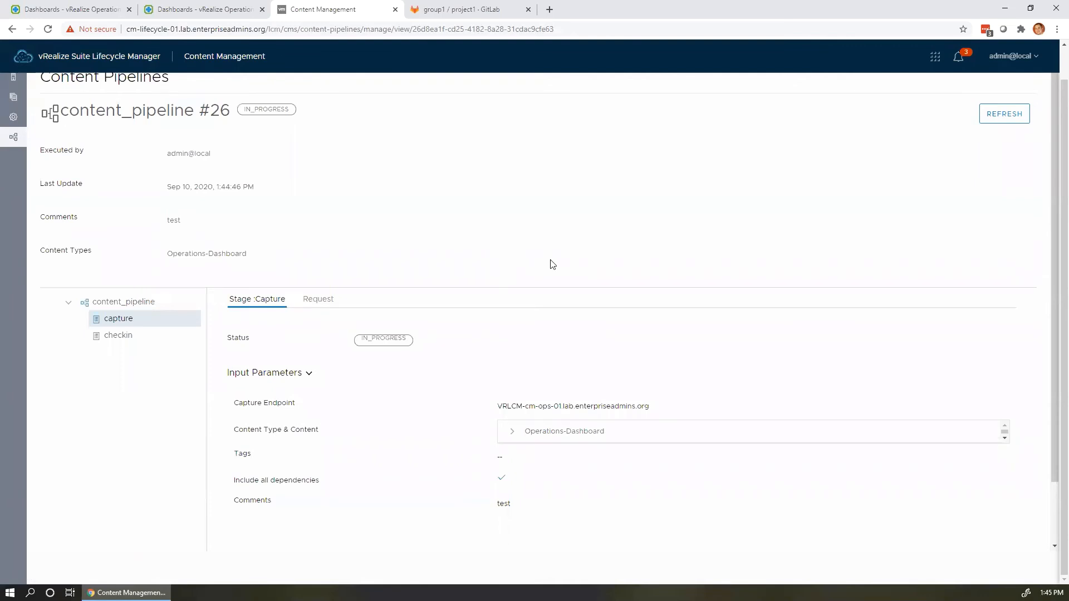
scroll(552, 264, "up", 1)
left_click(1013, 148)
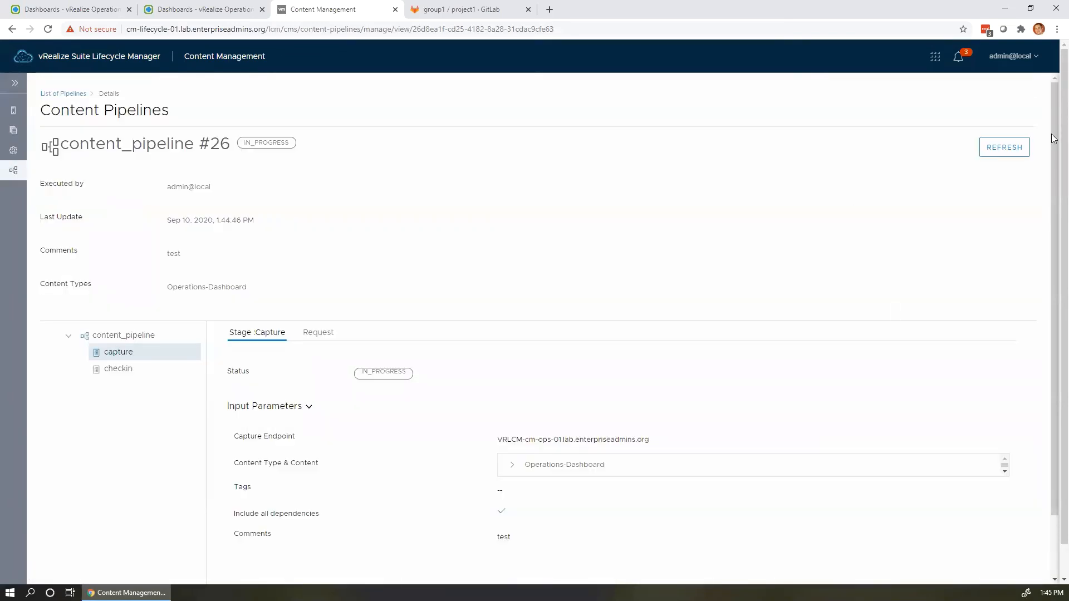
left_click(1012, 150)
left_click(1013, 152)
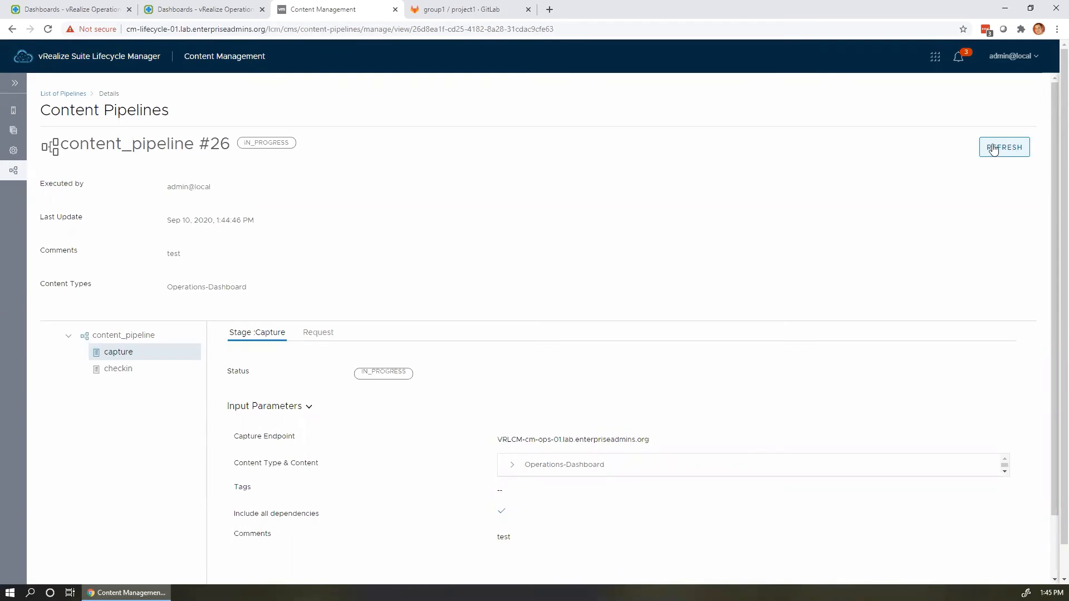
left_click(993, 149)
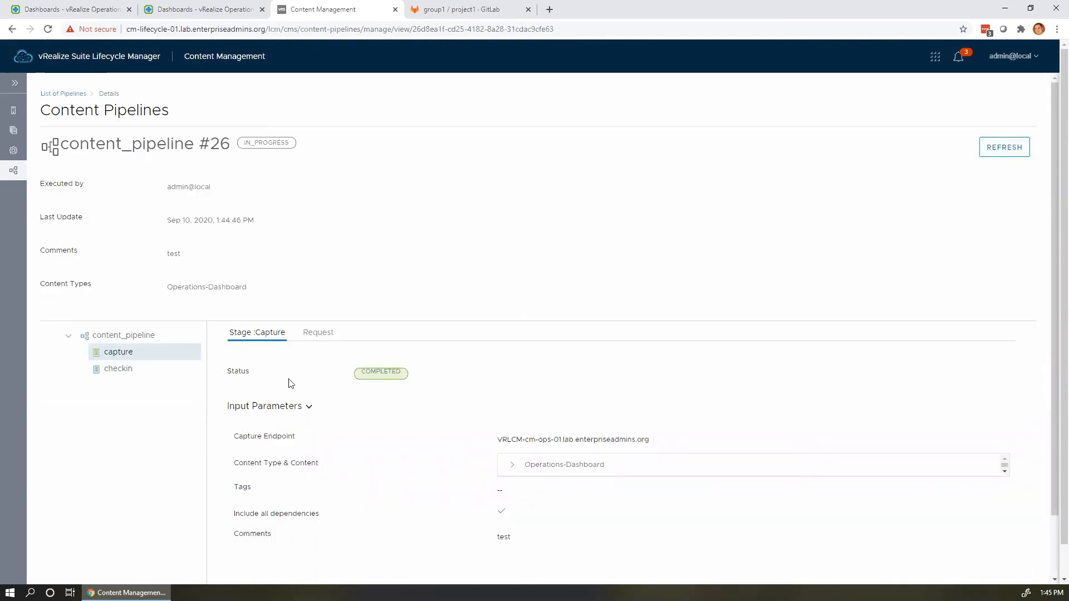
Check the checkin stage until it and the pipeline show COMPLETED.
left_click(118, 369)
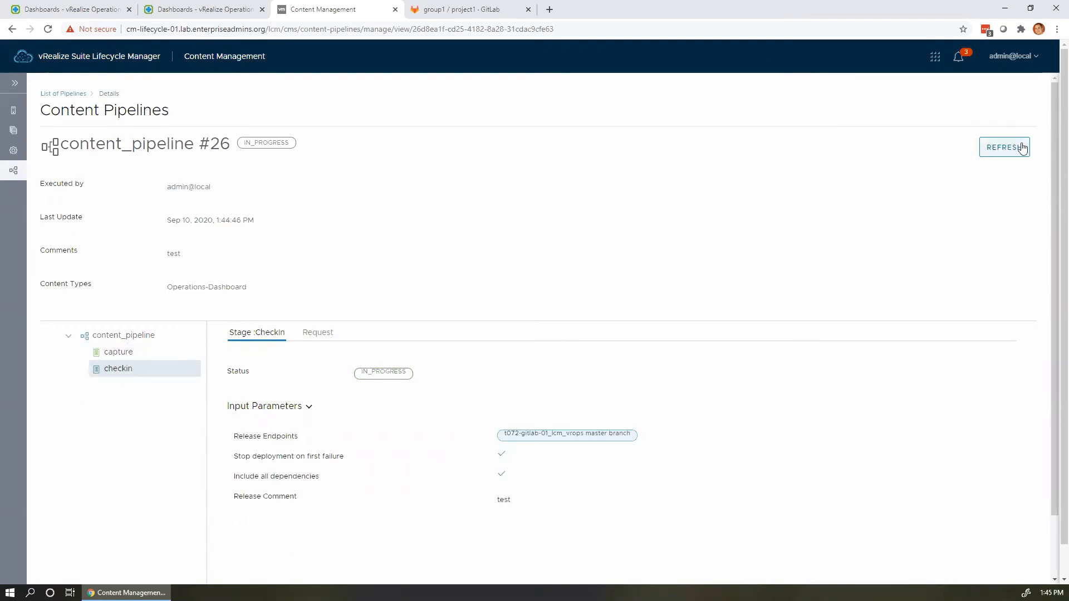
left_click(1006, 148)
left_click(118, 370)
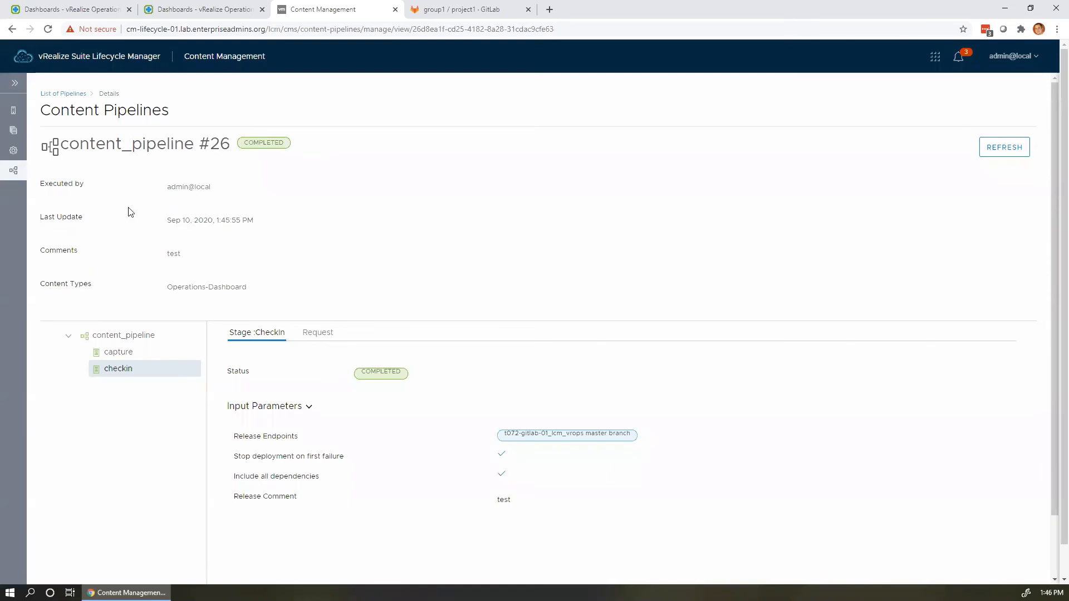
left_click(16, 85)
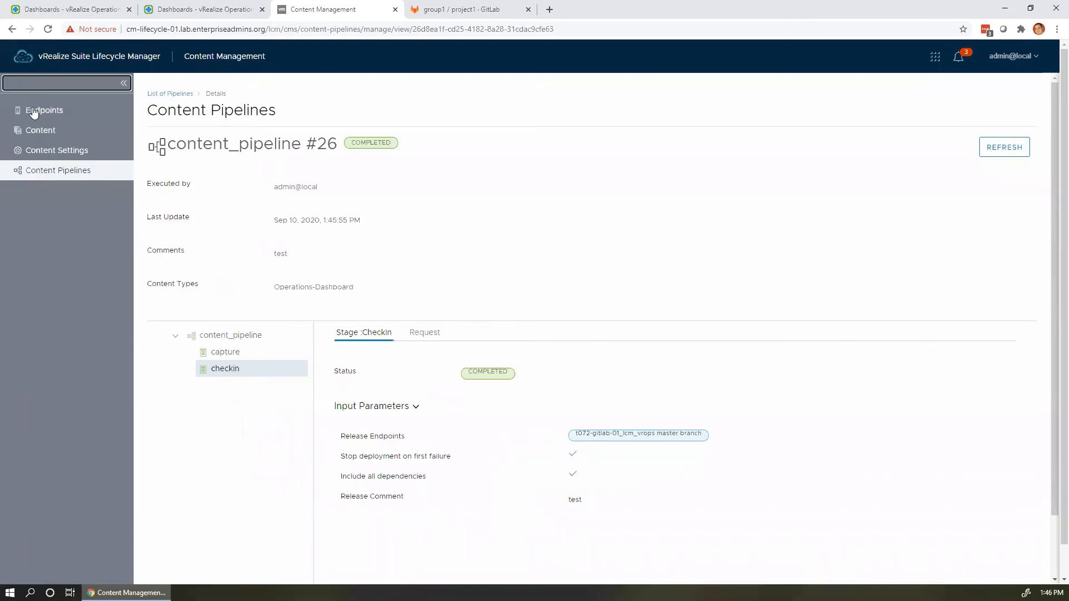
left_click(33, 109)
Browse the captured content list.
left_click(51, 132)
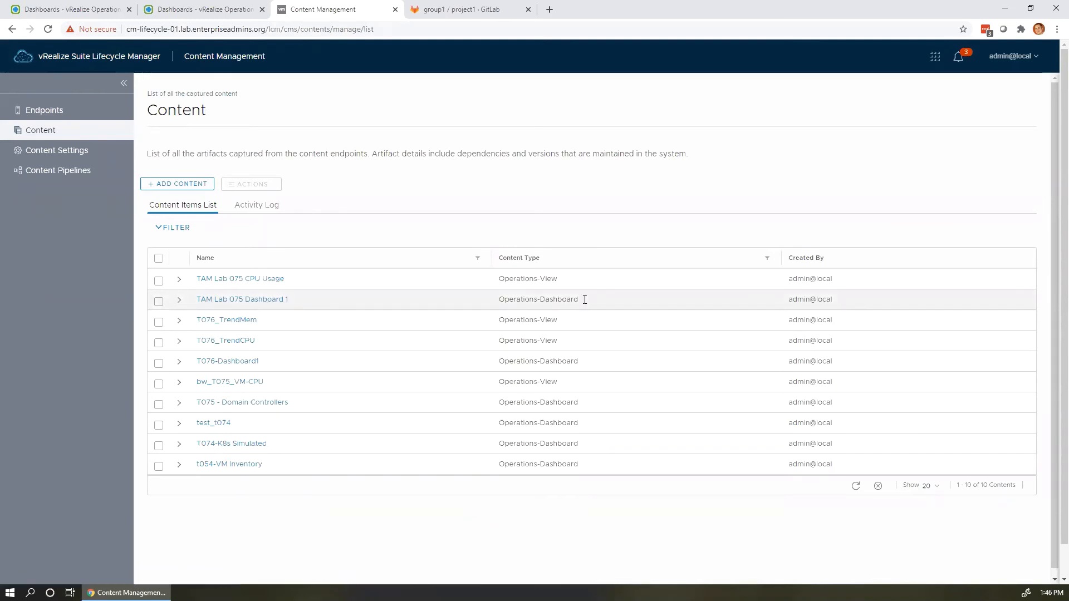
left_click_drag(585, 299, 521, 301)
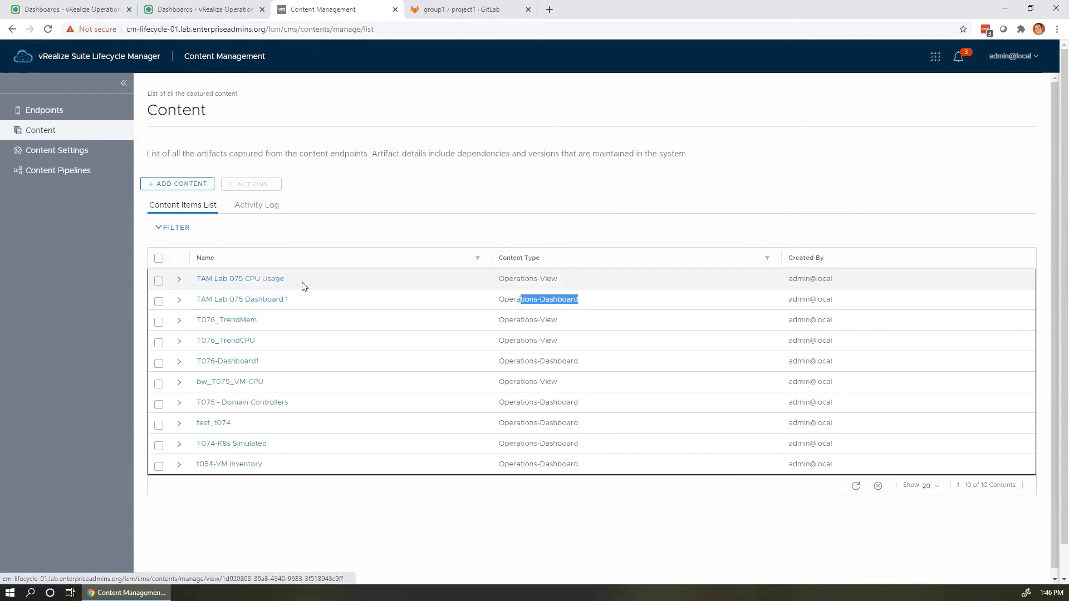
left_click(253, 281)
left_click_drag(253, 281, 559, 268)
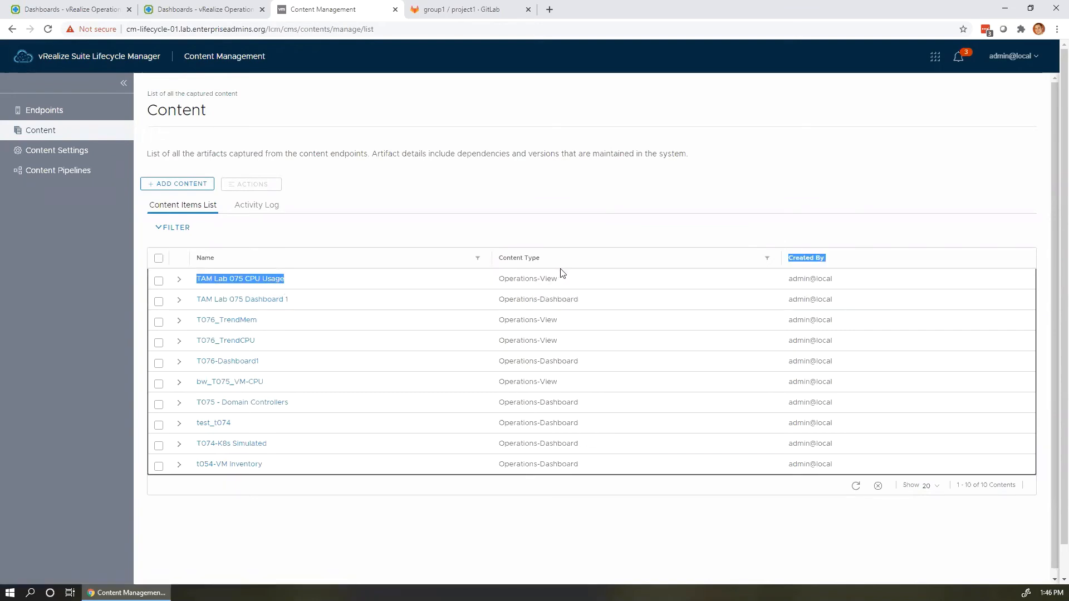
left_click(569, 284)
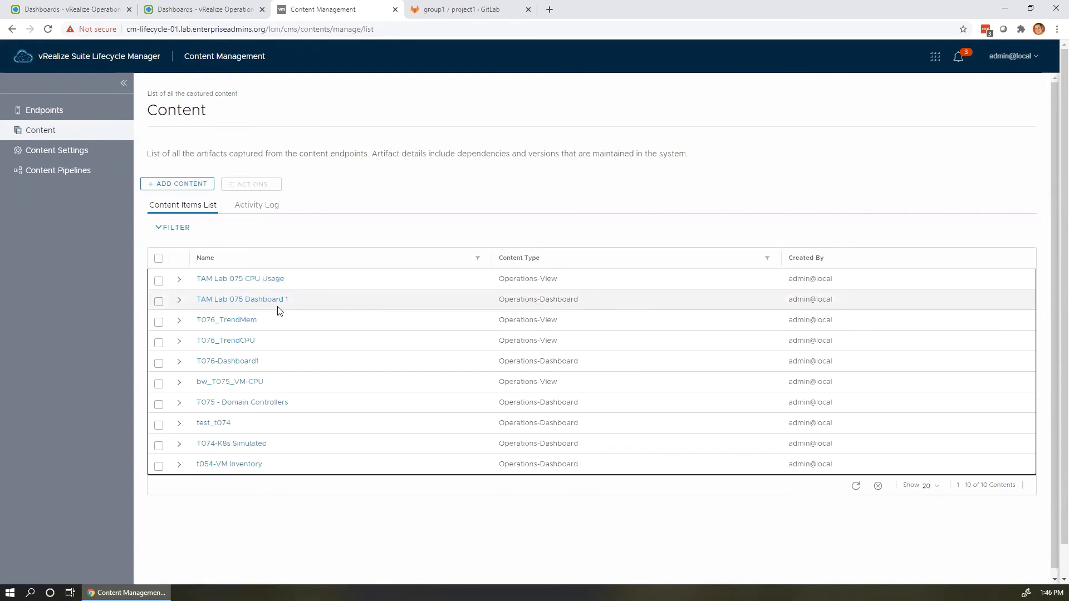
Review TAM Lab 075 Dashboard 1's Version 1 actions, then start adding new content.
left_click(179, 300)
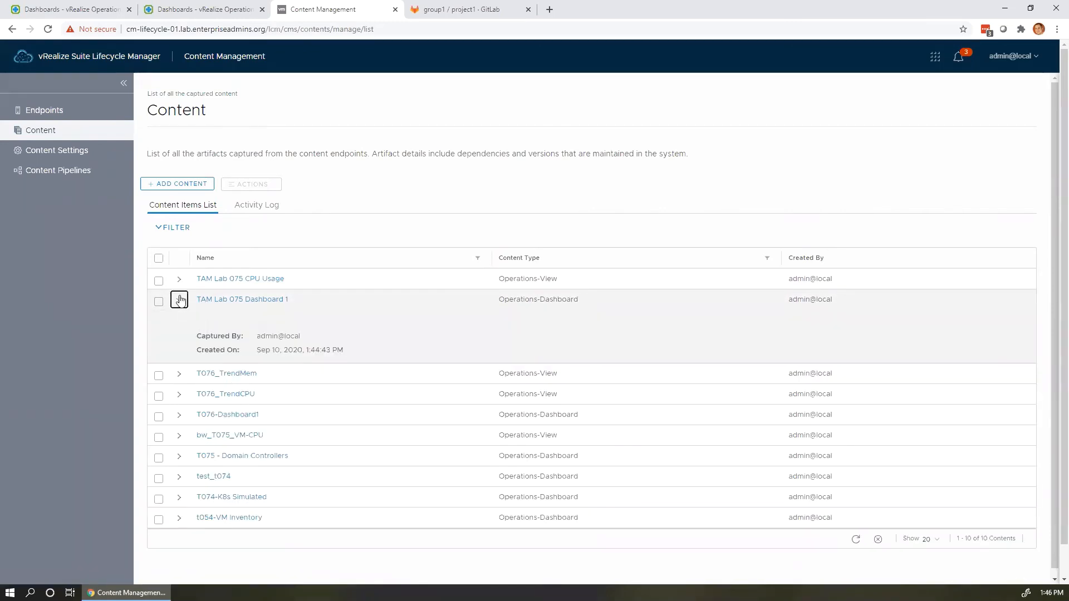
left_click(236, 300)
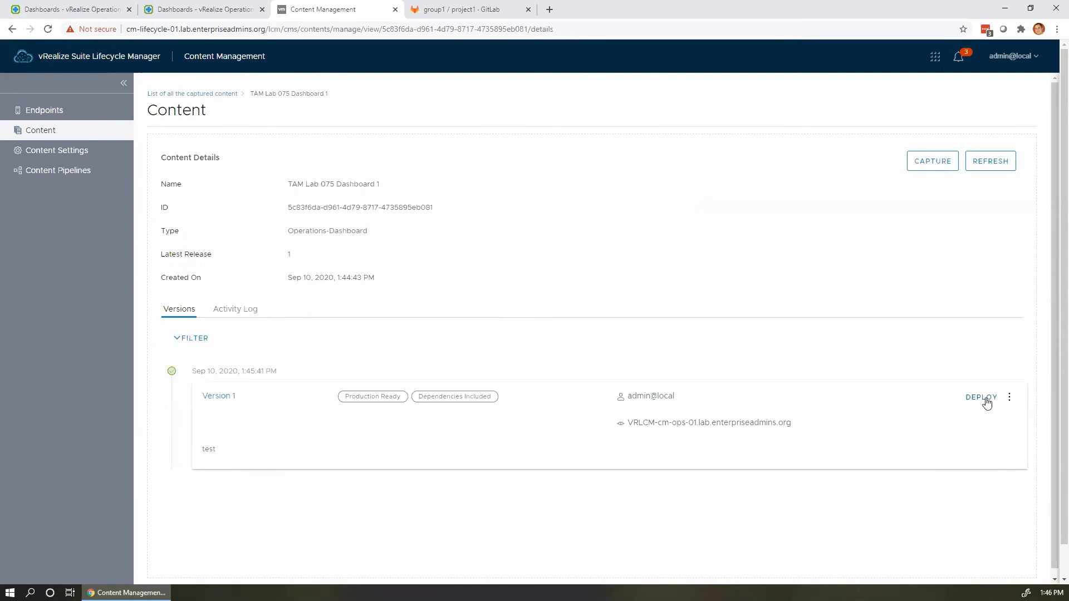
left_click(1008, 397)
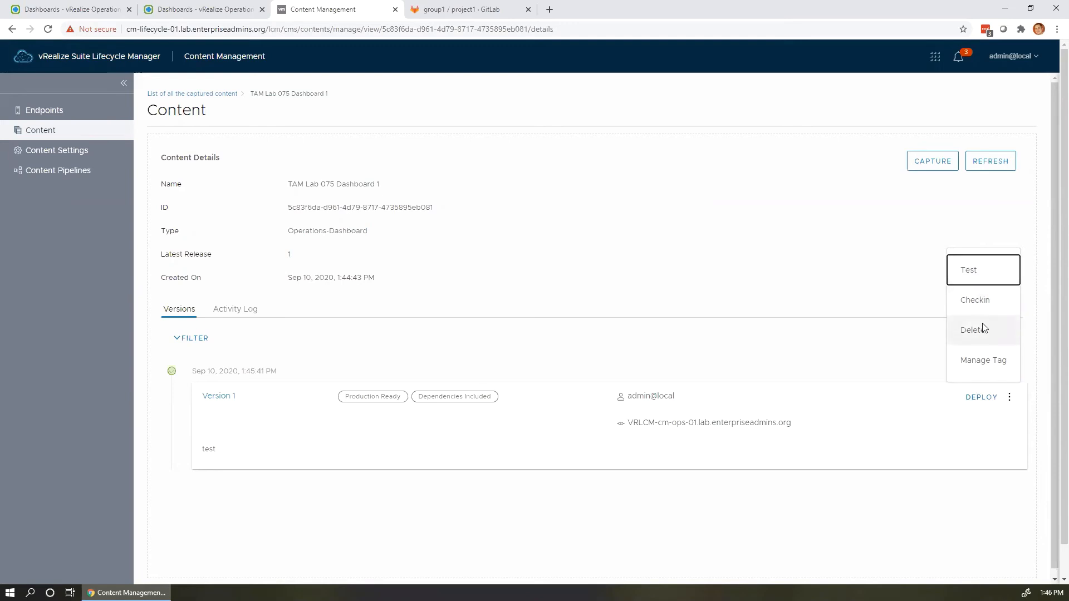
left_click(786, 352)
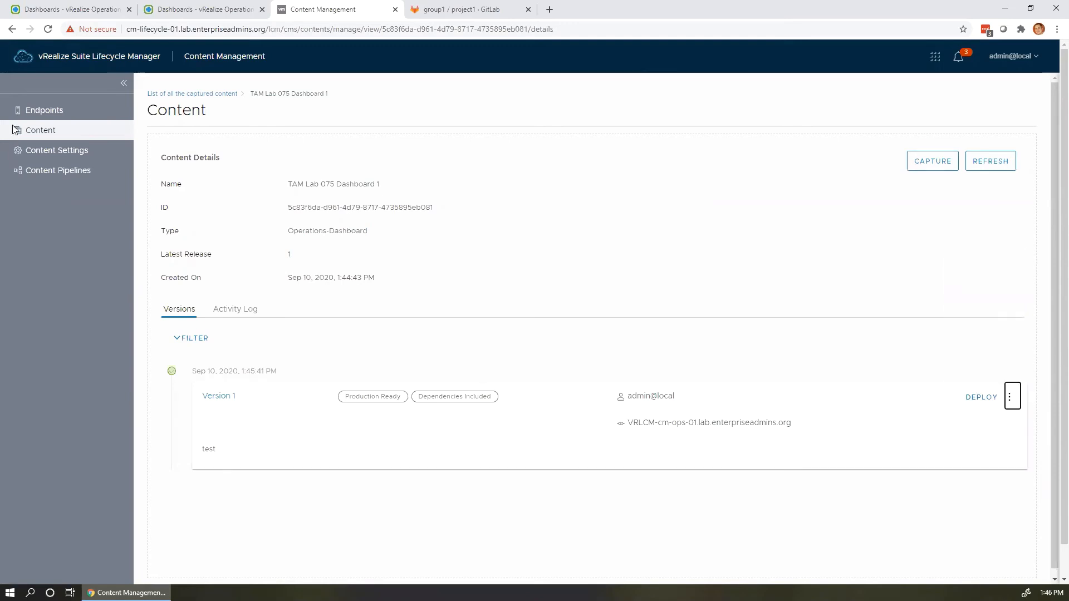
left_click(36, 131)
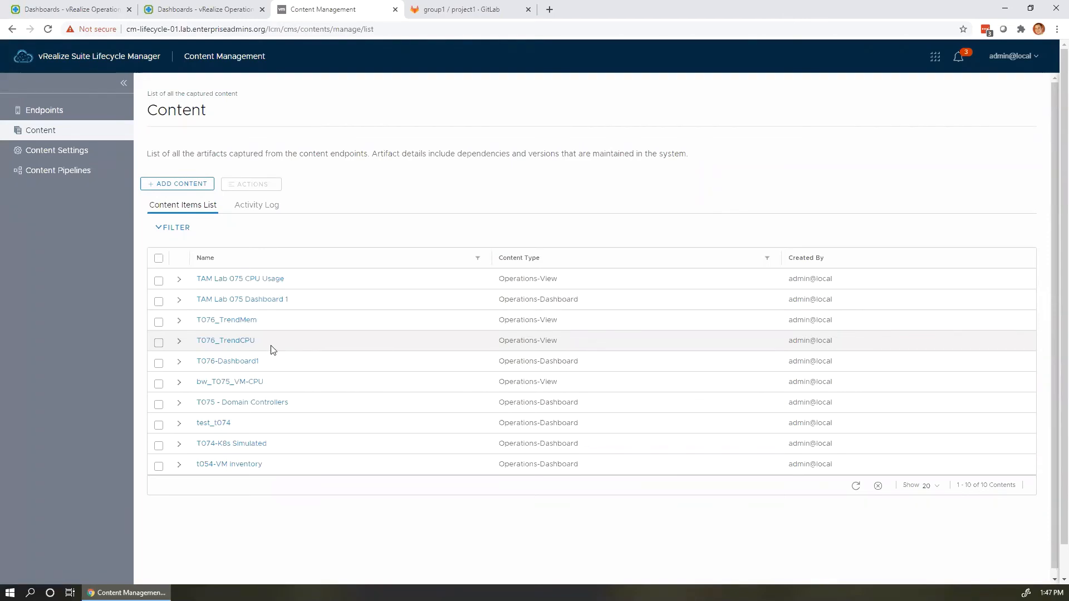
left_click(187, 189)
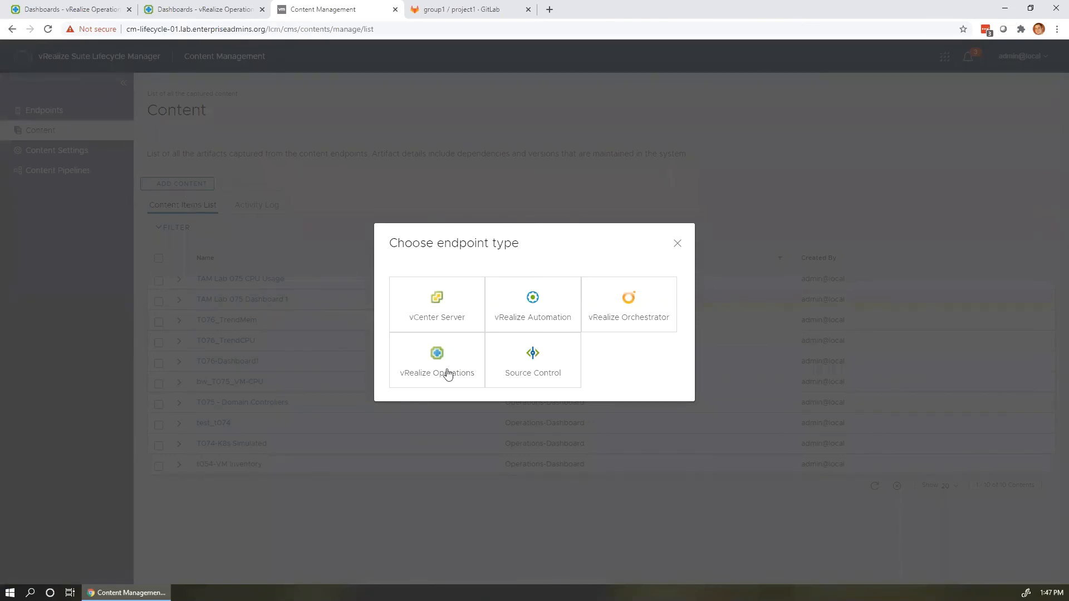
Start a Source Control capture with Deploy enabled from the t072-gitlab-01_lcm_vrops master branch endpoint.
left_click(532, 376)
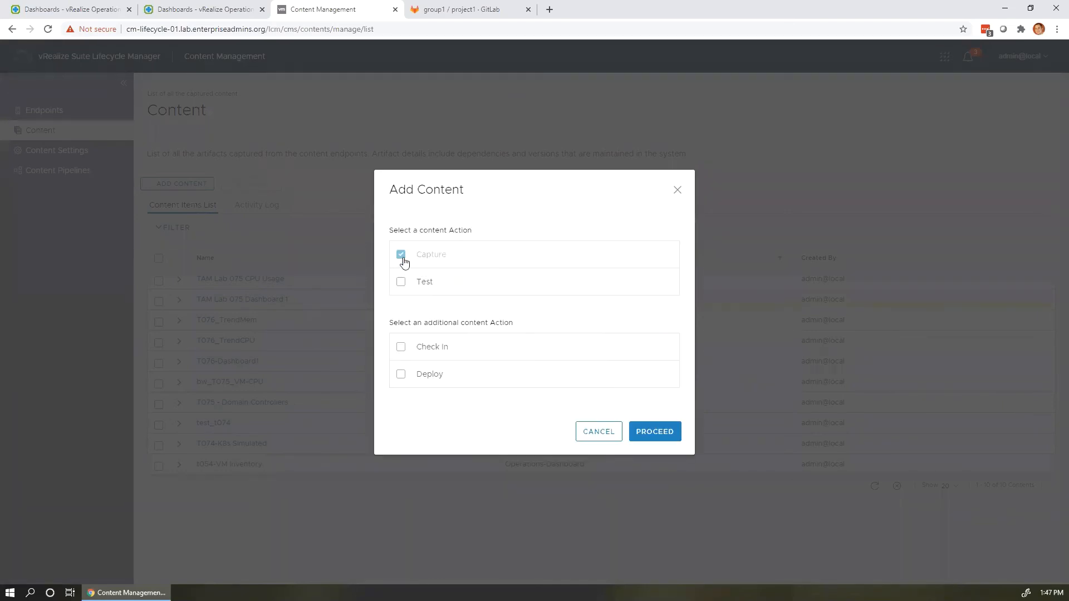
left_click(401, 376)
left_click(676, 428)
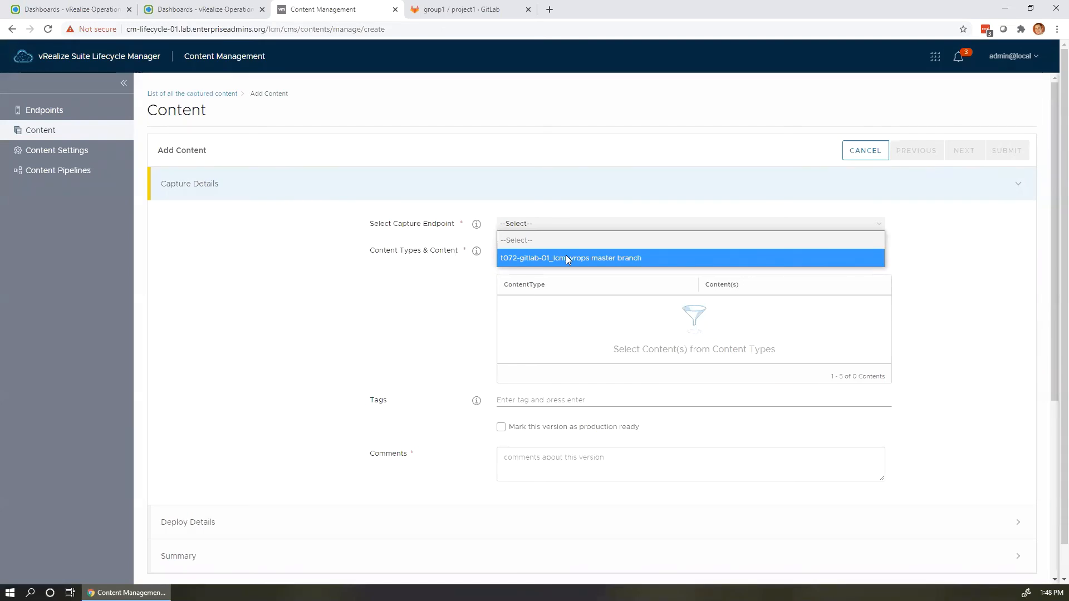
left_click(566, 256)
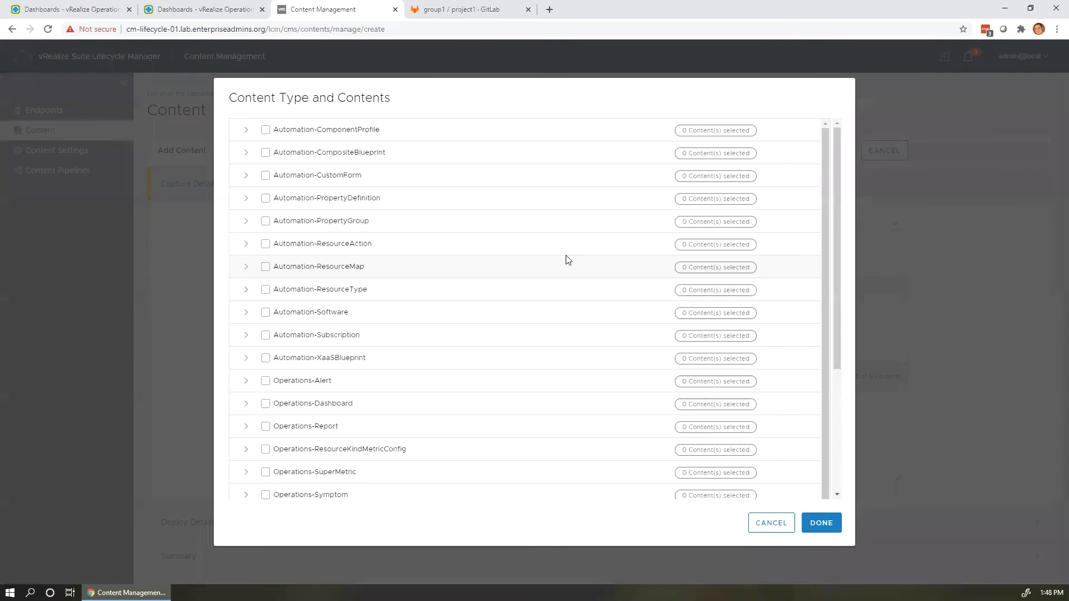
Expand Operations-Dashboard, search for 'TAM Lab 075' and fetch the latest content.
scroll(419, 234, "down", 4)
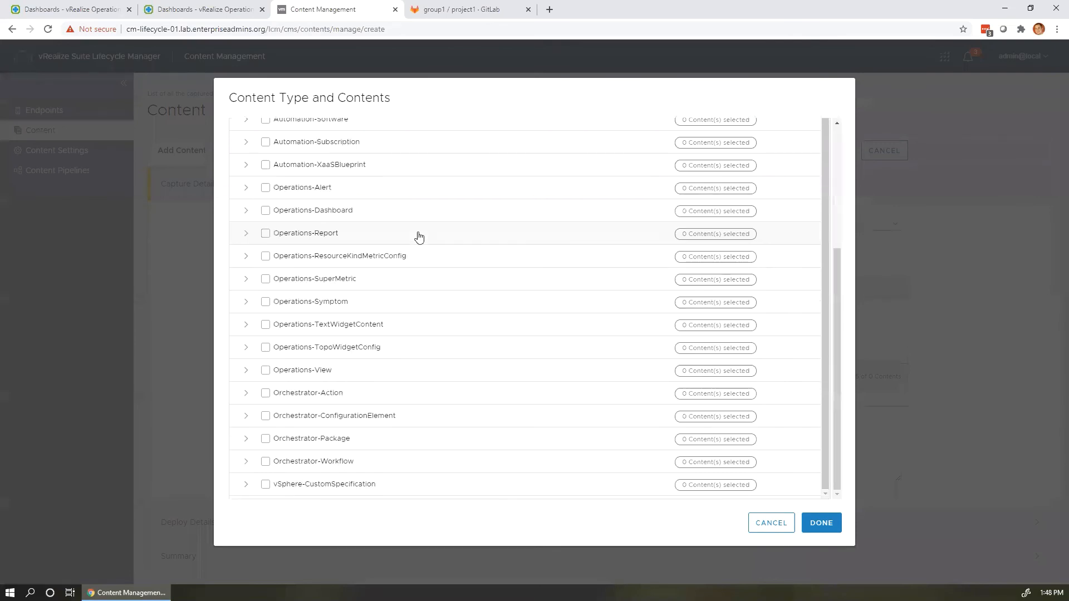
scroll(392, 221, "up", 4)
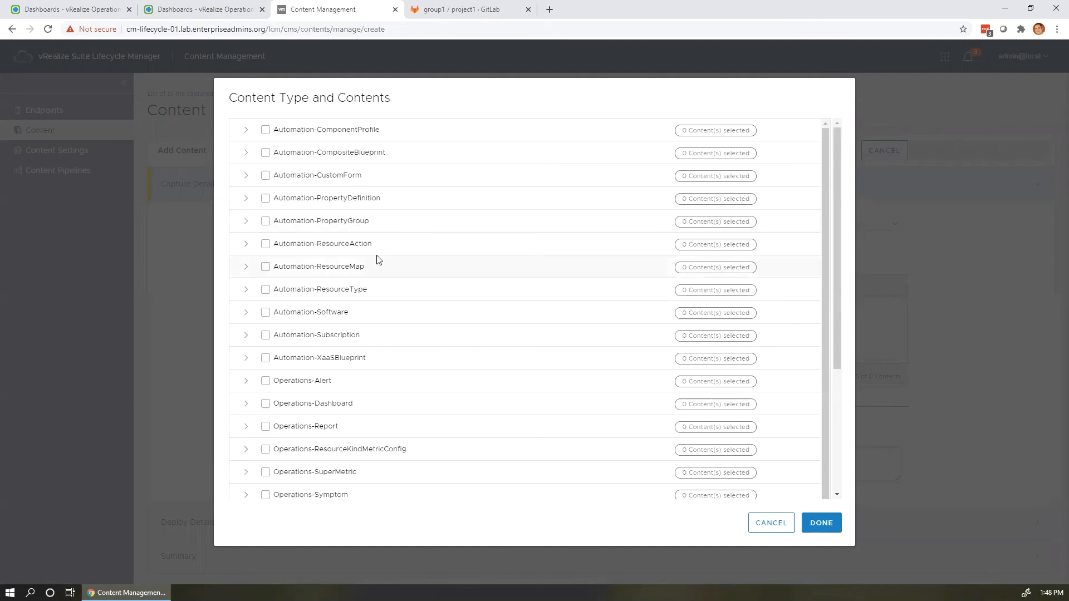
scroll(382, 275, "down", 3)
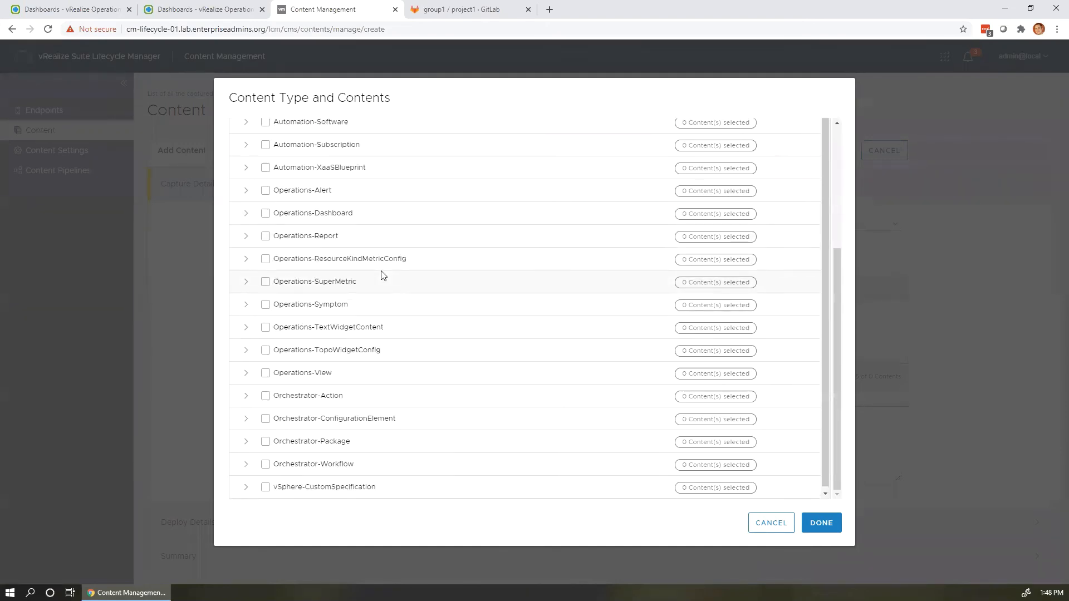
scroll(489, 271, "up", 3)
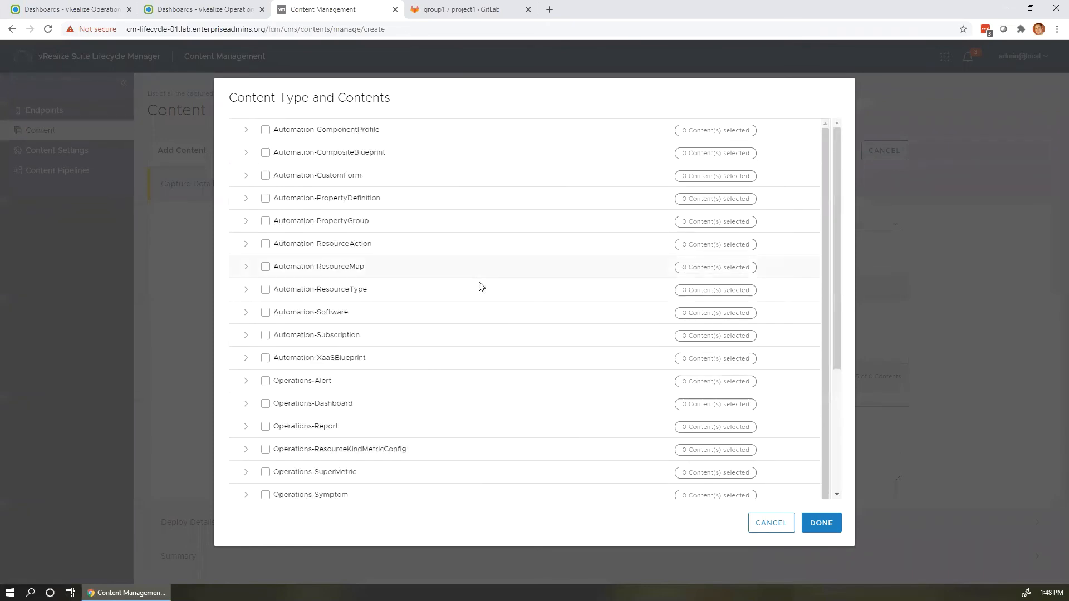
left_click(246, 404)
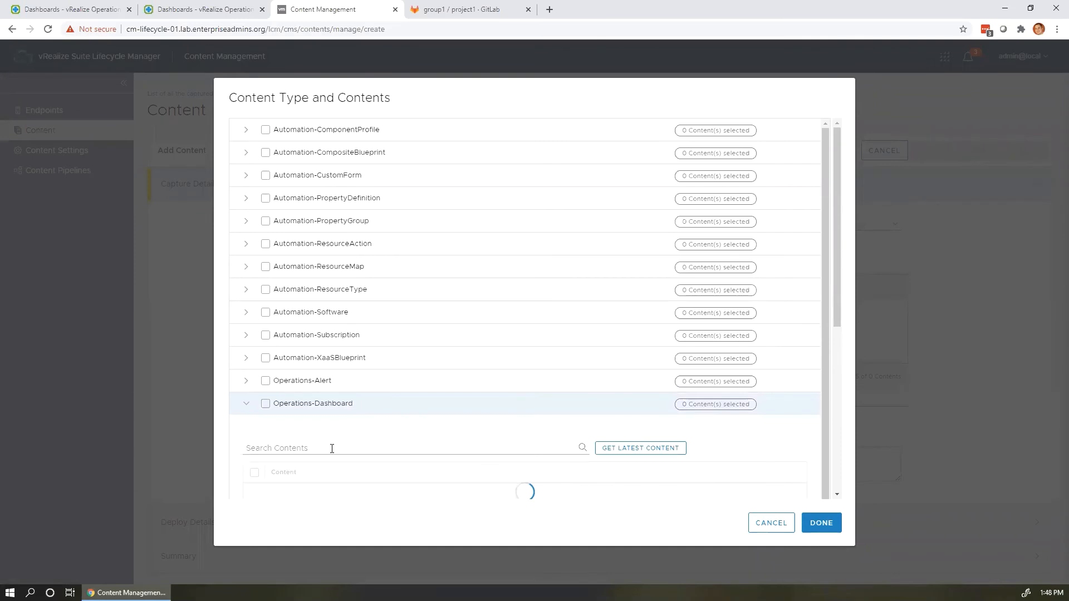
left_click(333, 445)
scroll(354, 310, "down", 3)
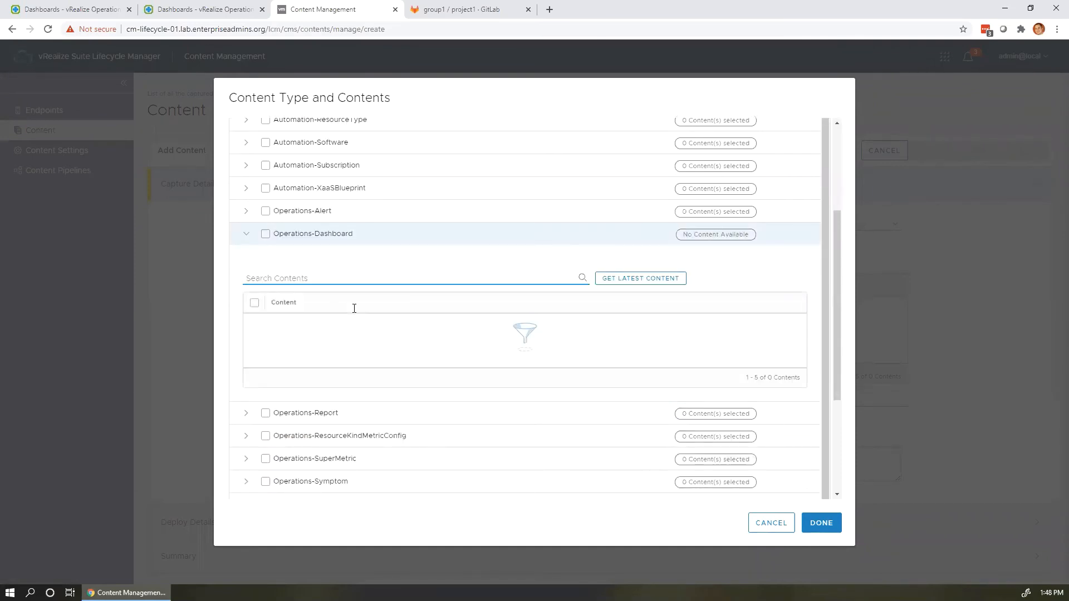
type("TAM Lab 075")
left_click(671, 278)
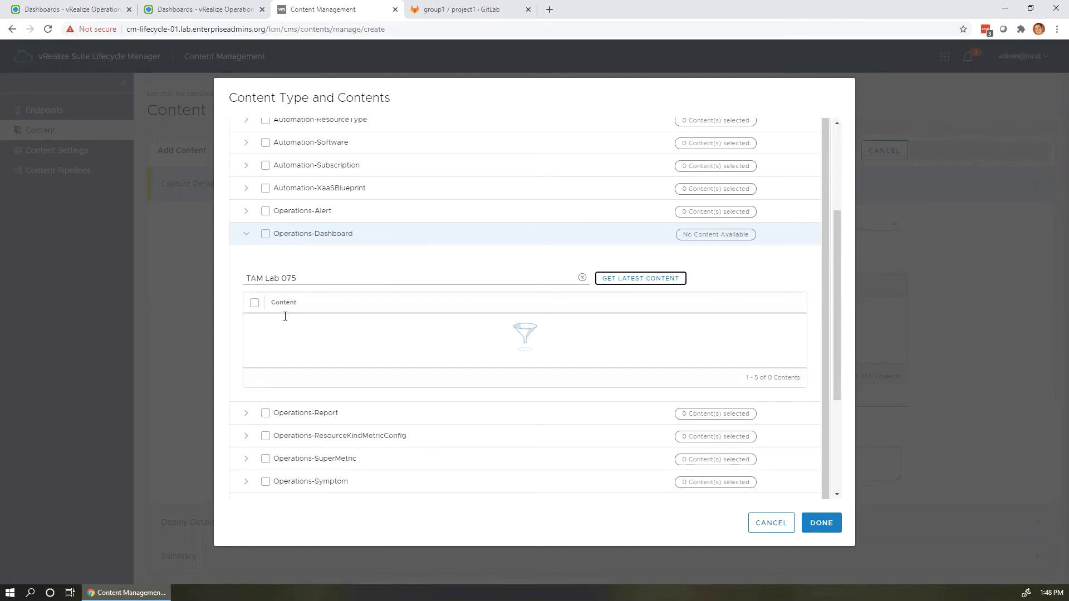
left_click(661, 278)
Refresh GitLab's project1 and switch it to the vLCM_Content_Req_50 branch.
key("ctrl+Tab")
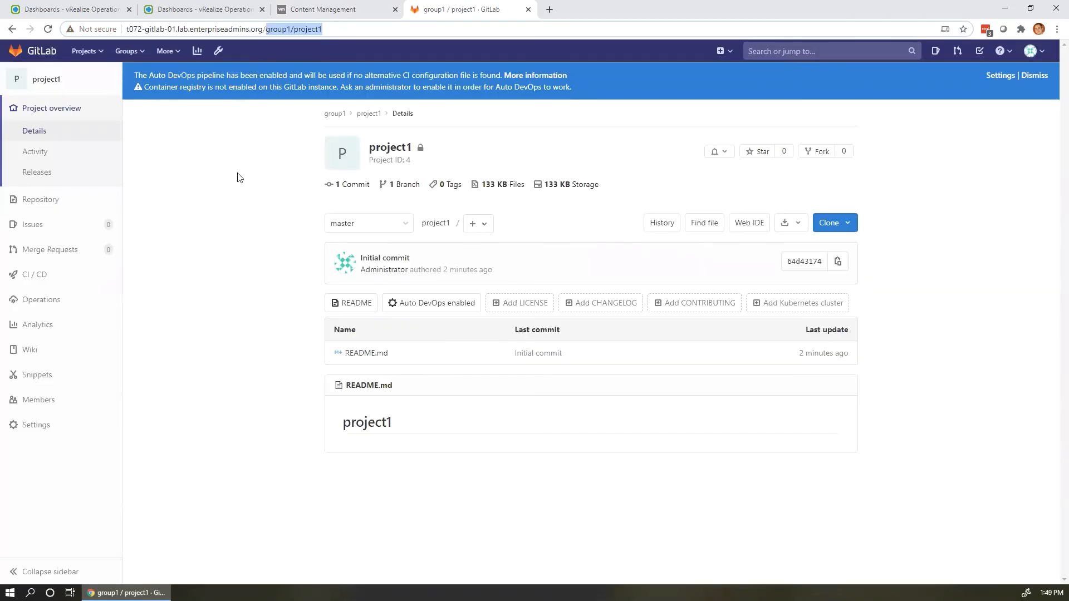
left_click(218, 265)
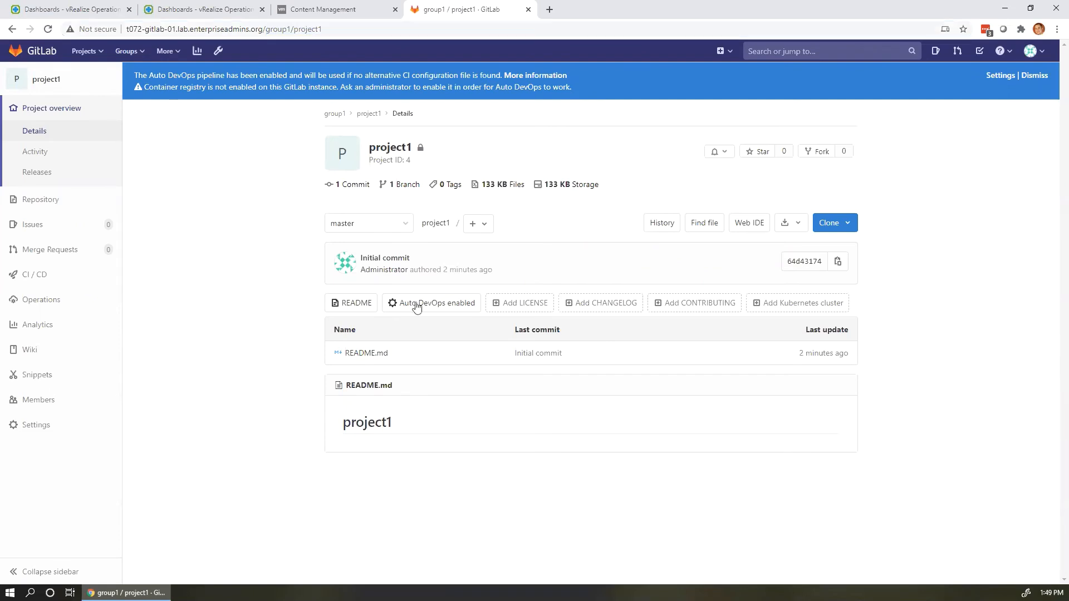
left_click(404, 226)
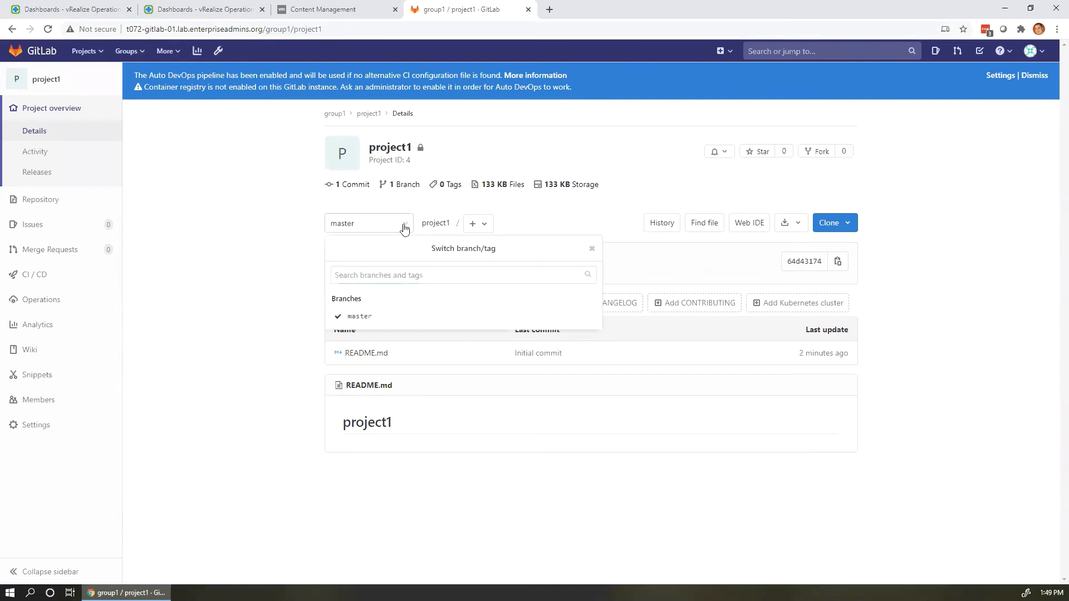
key("Escape")
left_click(48, 30)
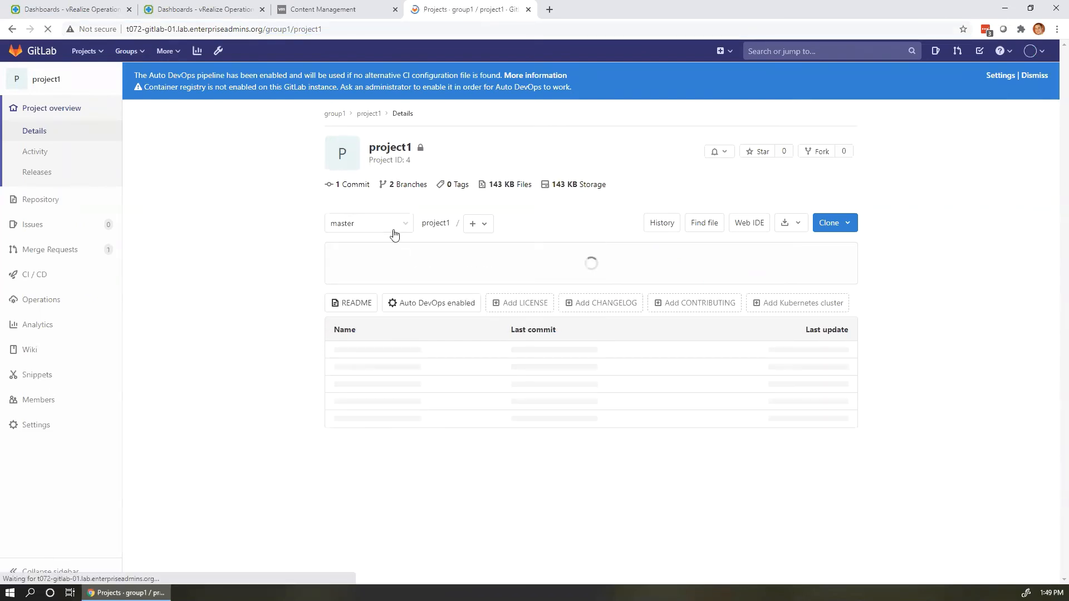
left_click(400, 225)
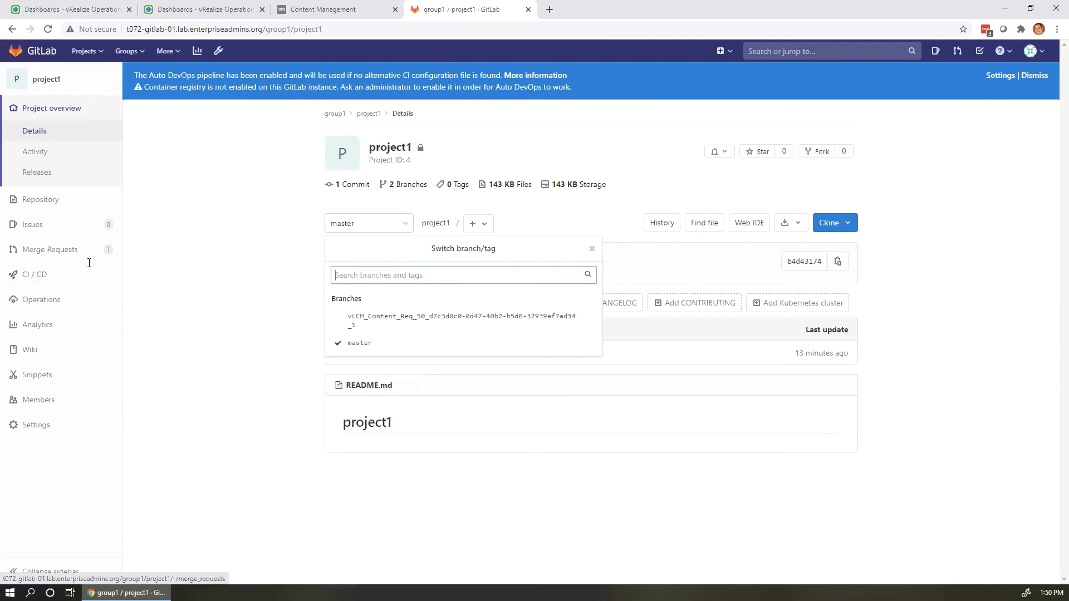
left_click(377, 322)
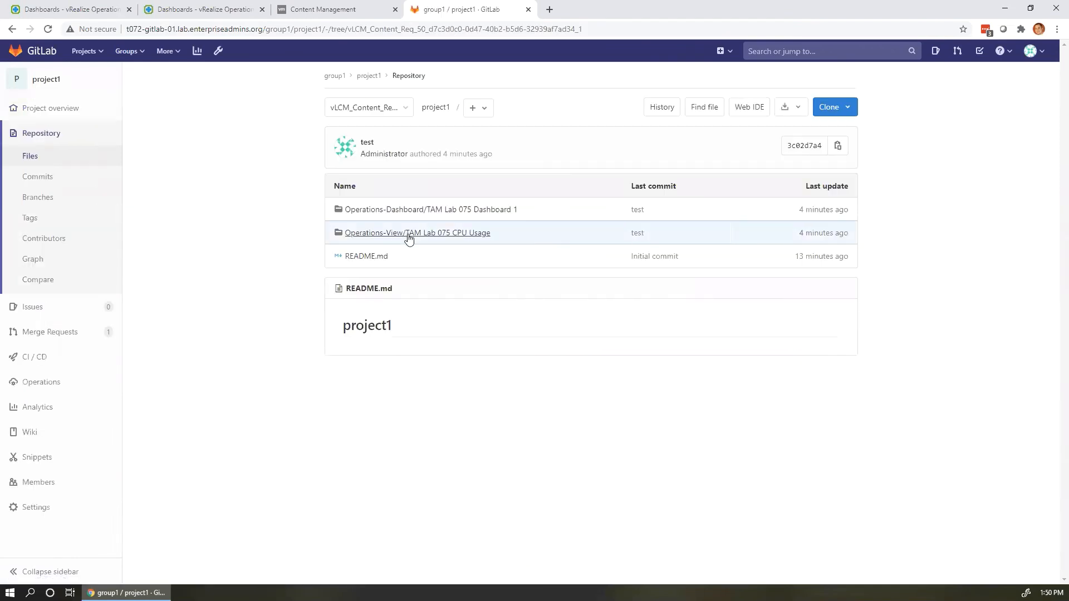
Open TAM Lab 075 Dashboard 1.json and read through it, highlighting the TAM Lab 075 Group Type resource kind.
left_click(409, 210)
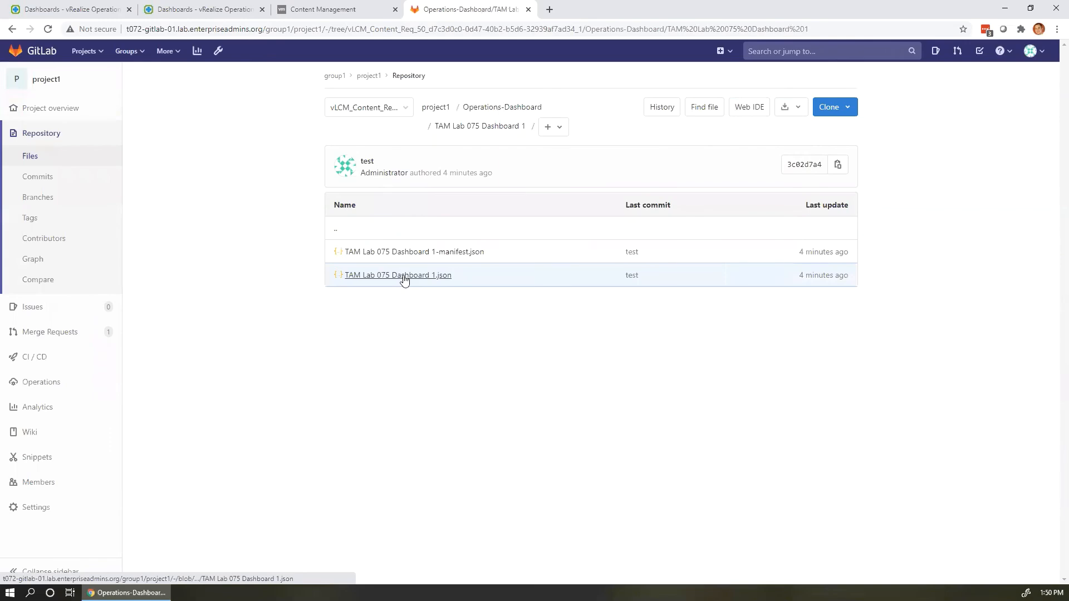
left_click(404, 280)
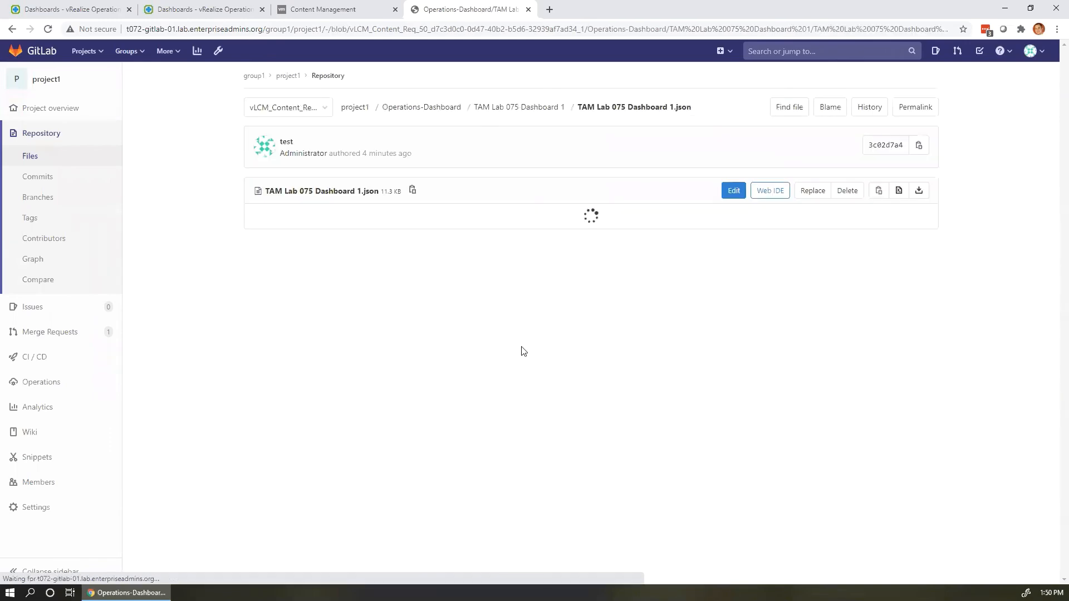
scroll(484, 320, "down", 5)
scroll(484, 320, "down", 2)
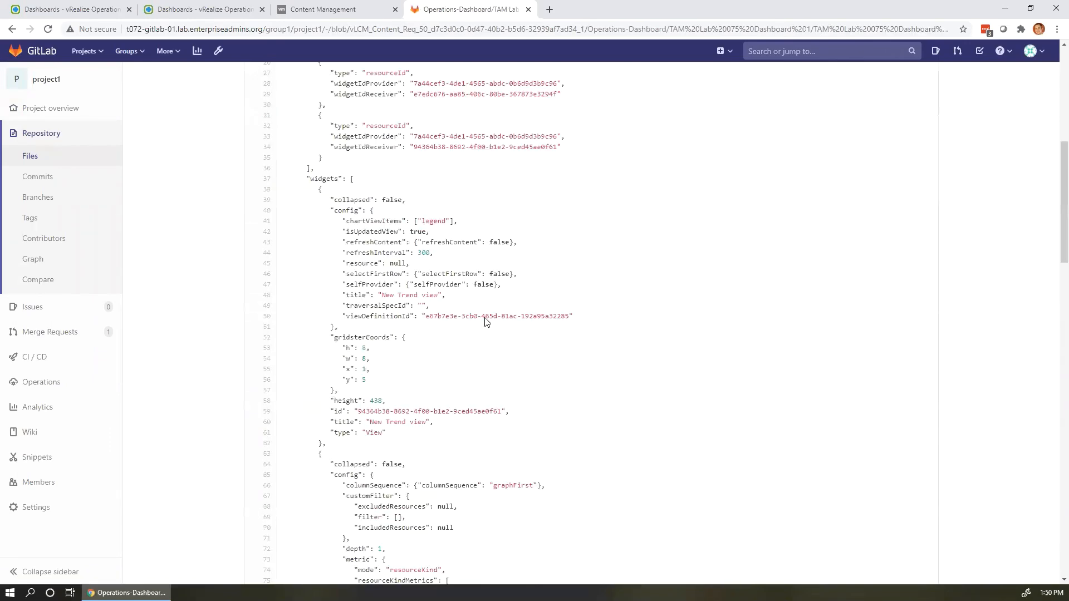
scroll(484, 321, "down", 15)
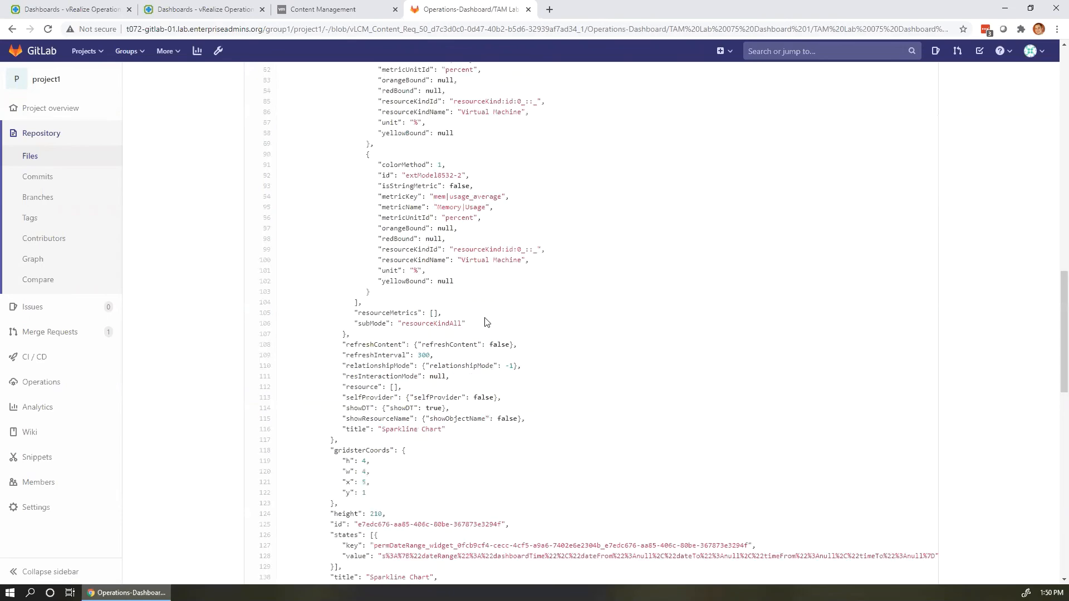
scroll(486, 322, "down", 6)
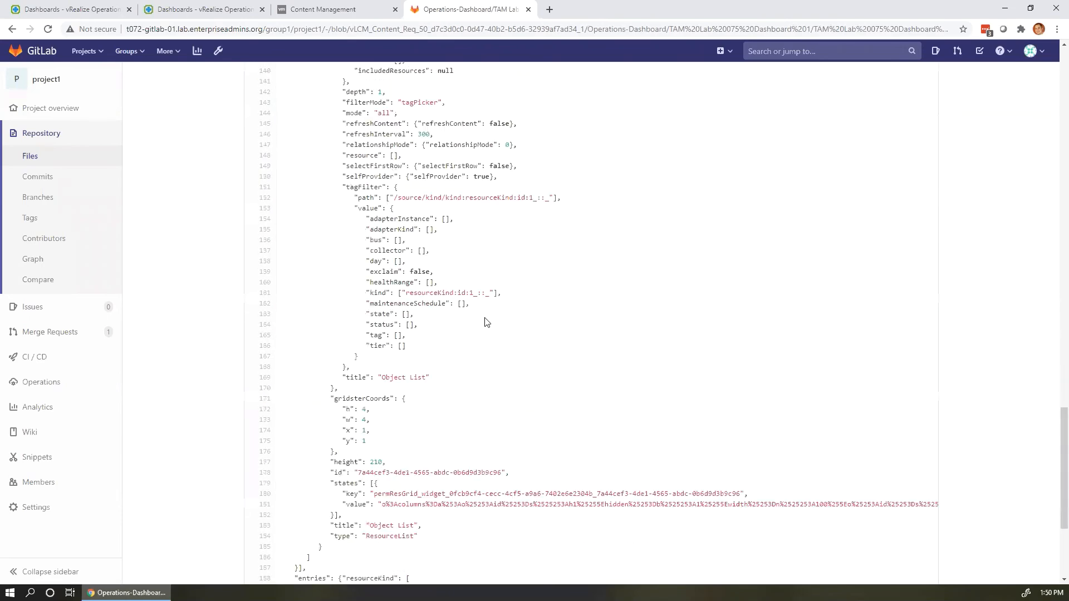
scroll(486, 322, "down", 4)
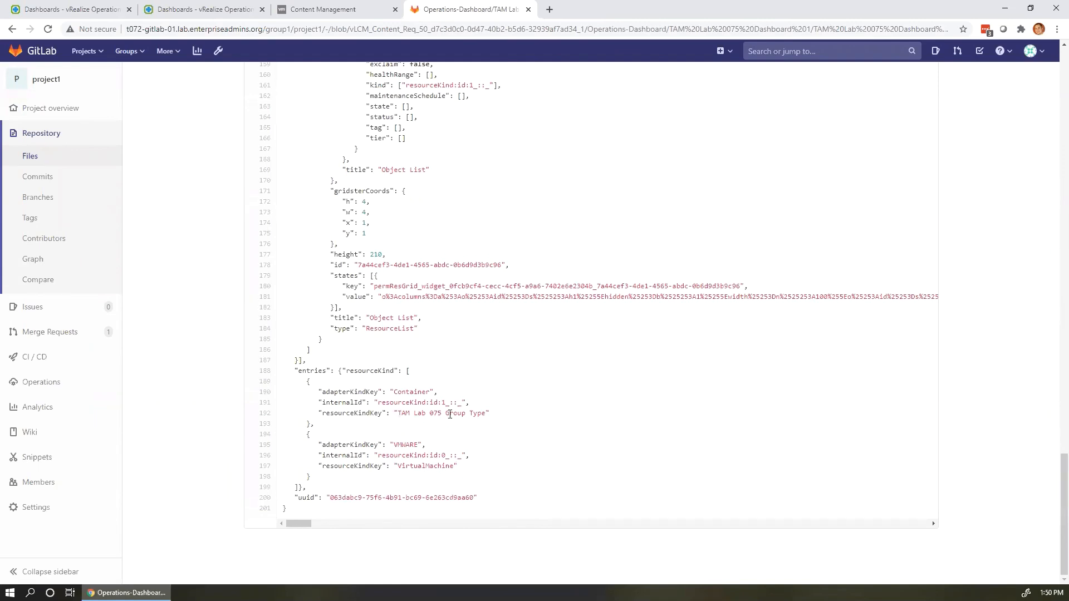
mouse_move(401, 414)
left_mouse_down()
mouse_move(484, 415)
mouse_move(398, 415)
left_mouse_up()
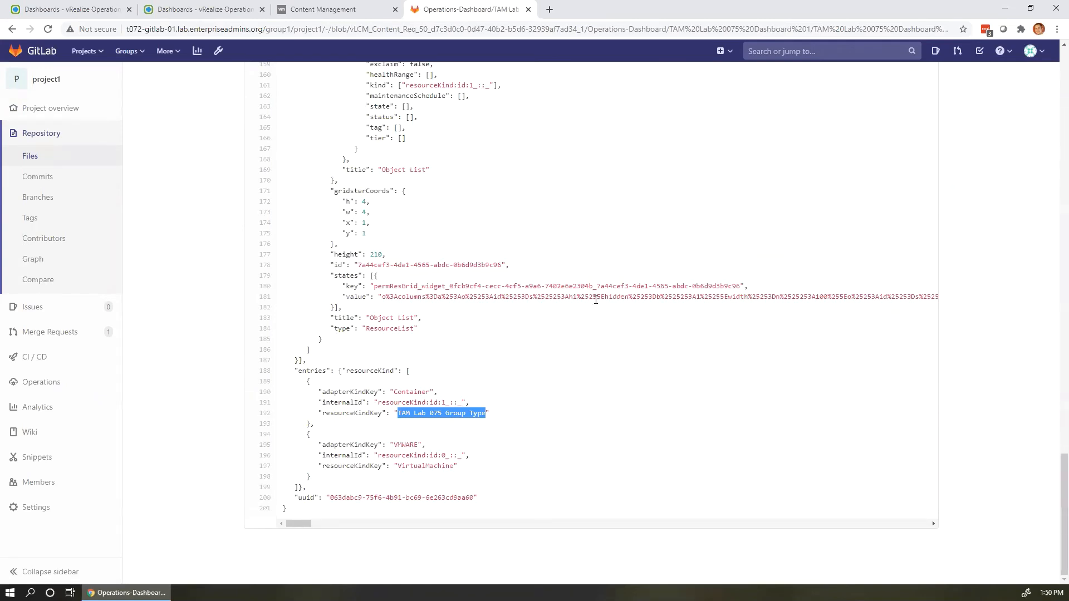
scroll(460, 151, "up", 2)
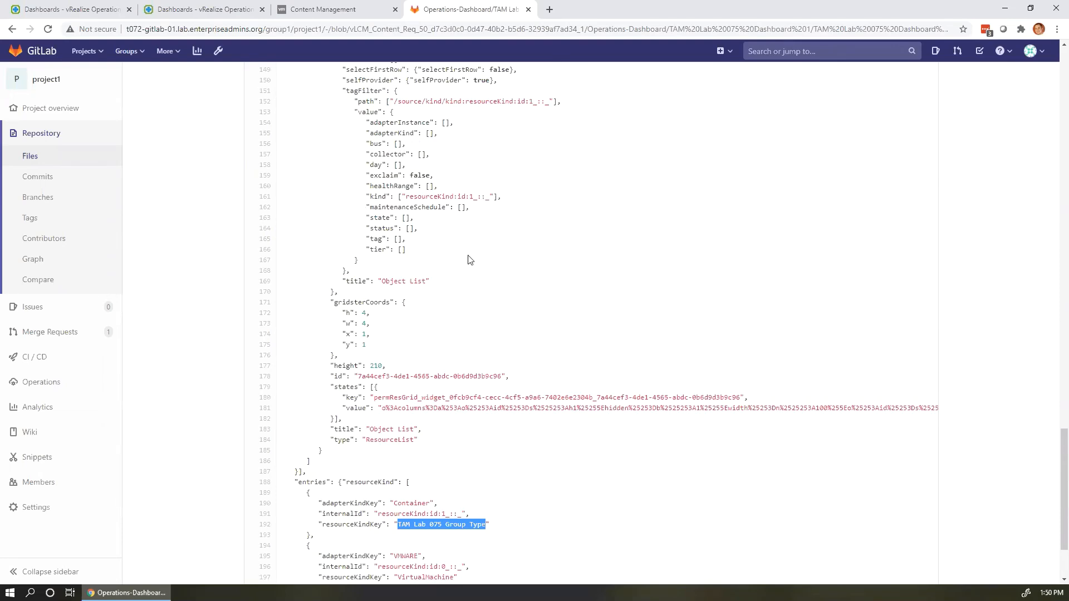
scroll(467, 258, "up", 9)
scroll(462, 254, "up", 20)
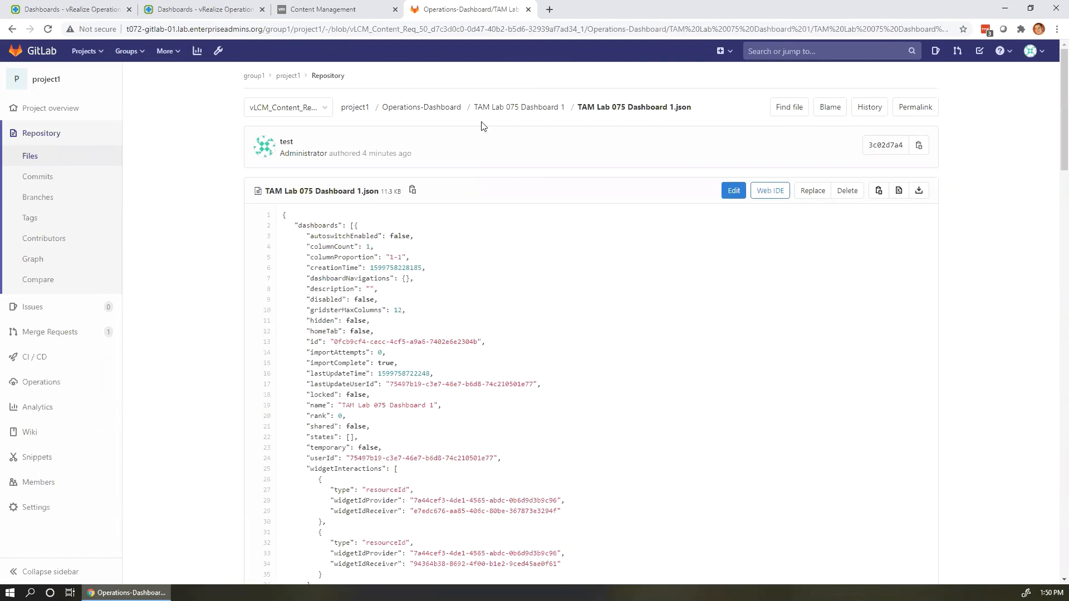
Stay on the vLCM_Content_Req_50 branch and navigate back up to the project1 file list.
left_click(318, 109)
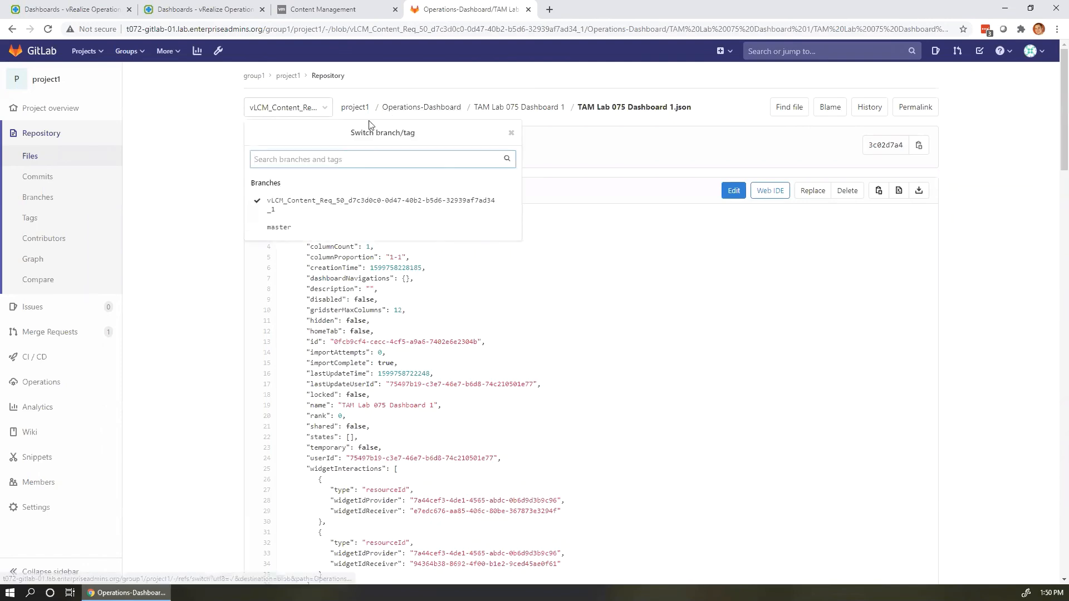
left_click(319, 211)
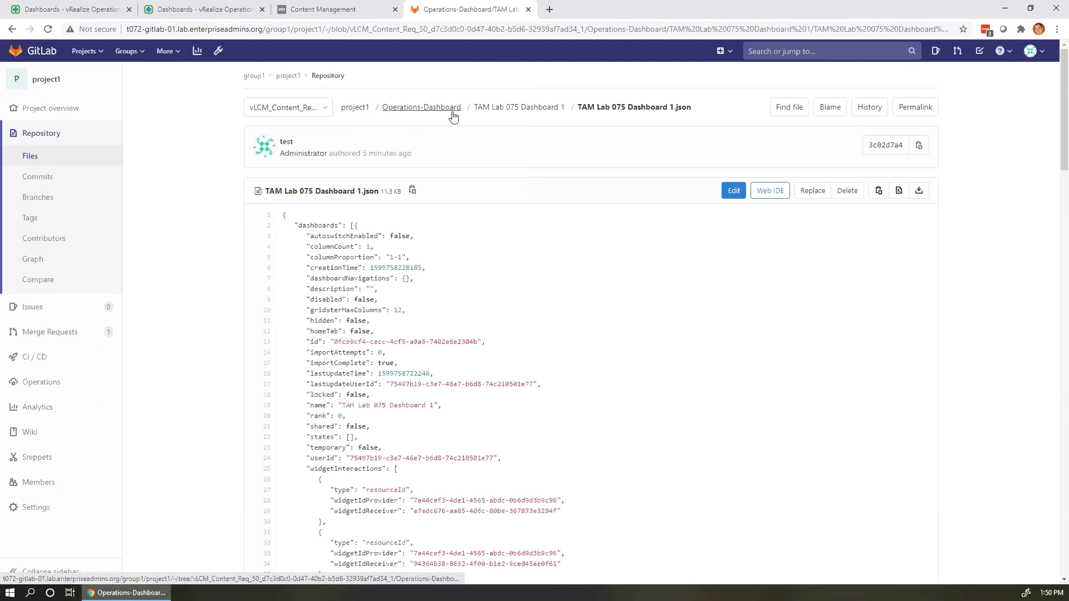
left_click(435, 110)
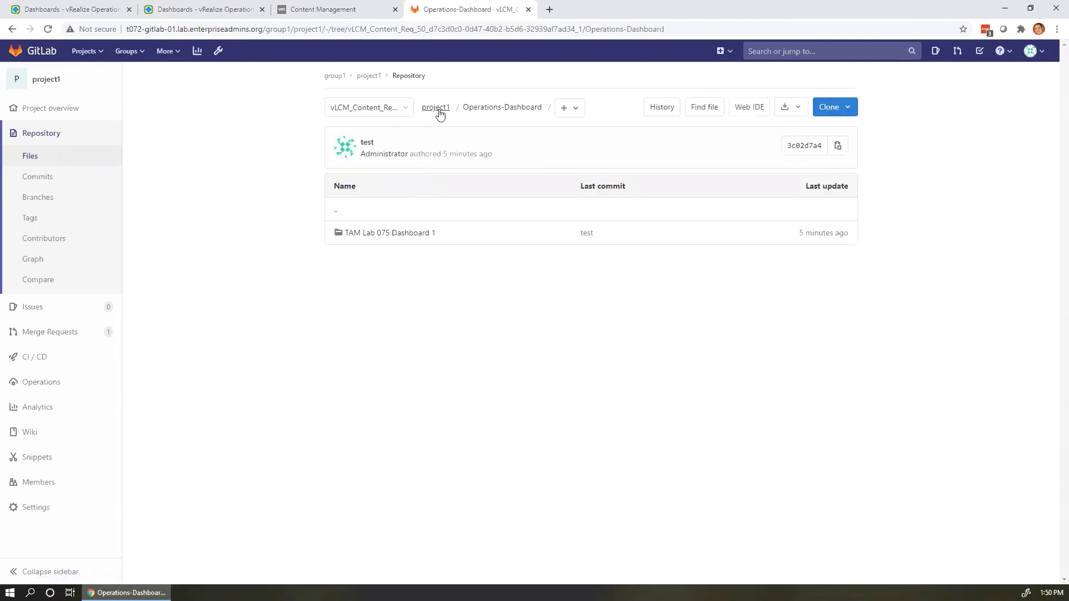
left_click(436, 108)
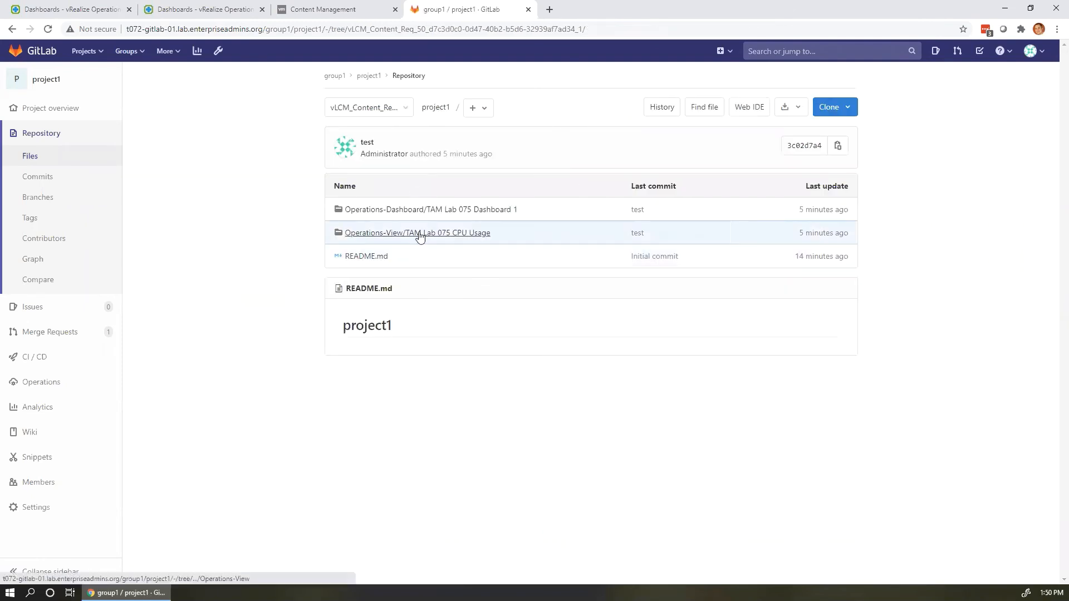
Approve and merge request 50 into master, then check master's files and remaining branches.
left_click(75, 334)
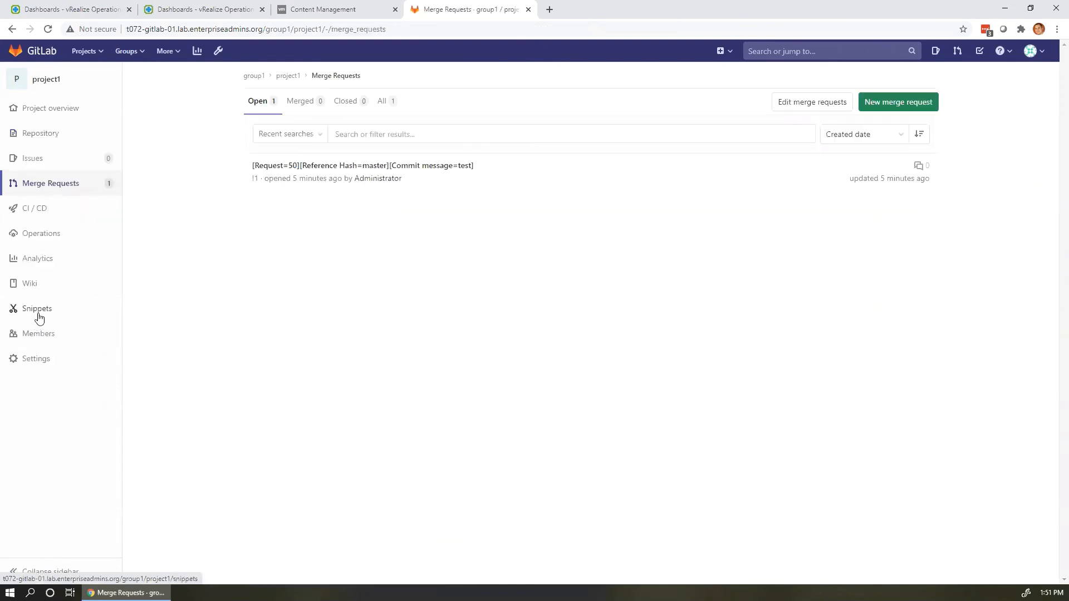
left_click(287, 168)
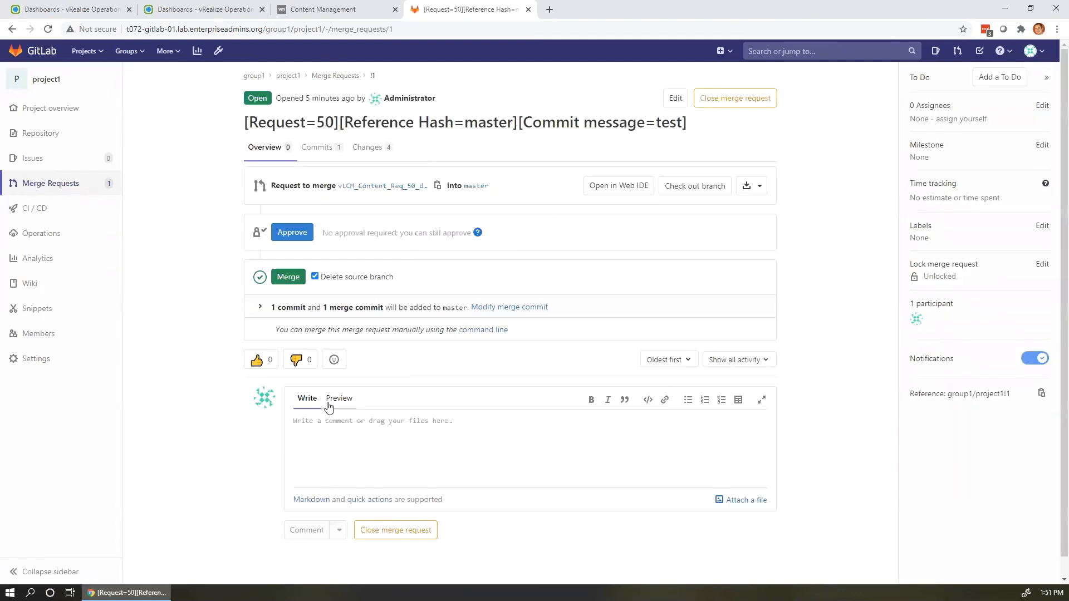
left_click(303, 234)
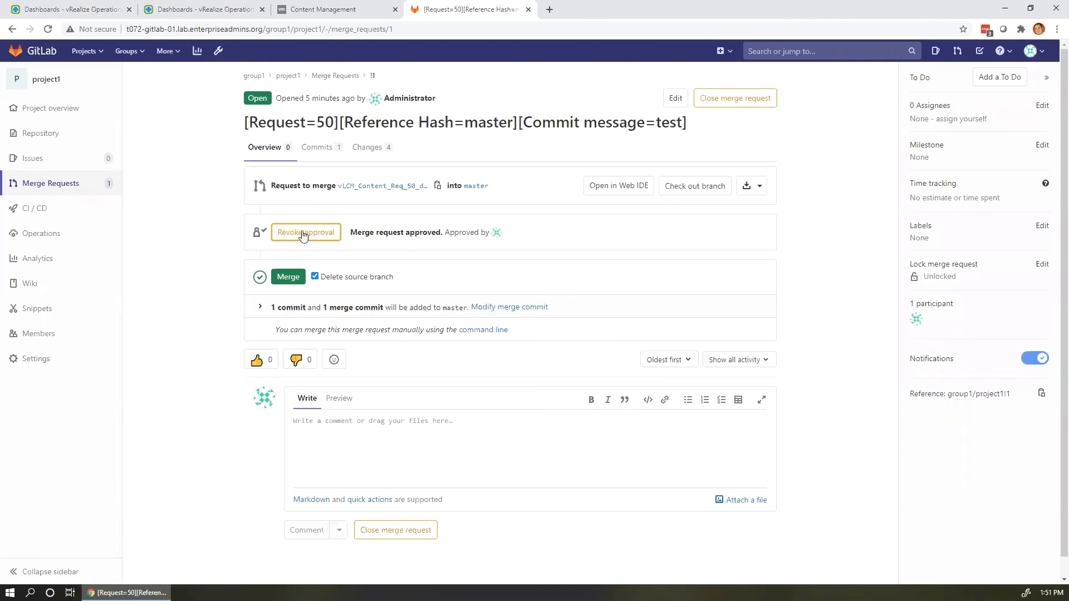
left_click(295, 278)
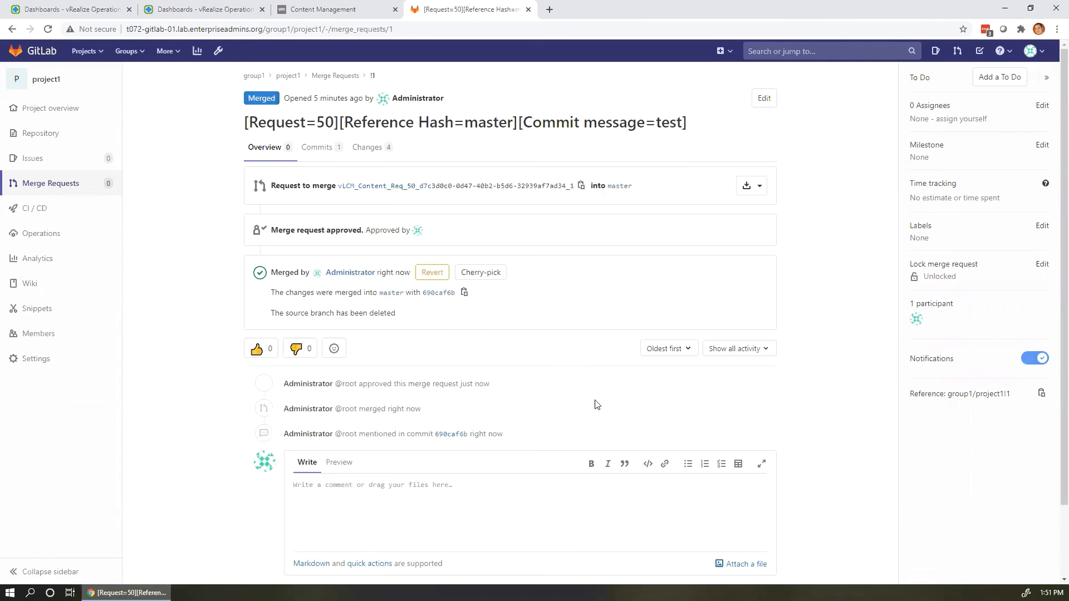
left_click(58, 129)
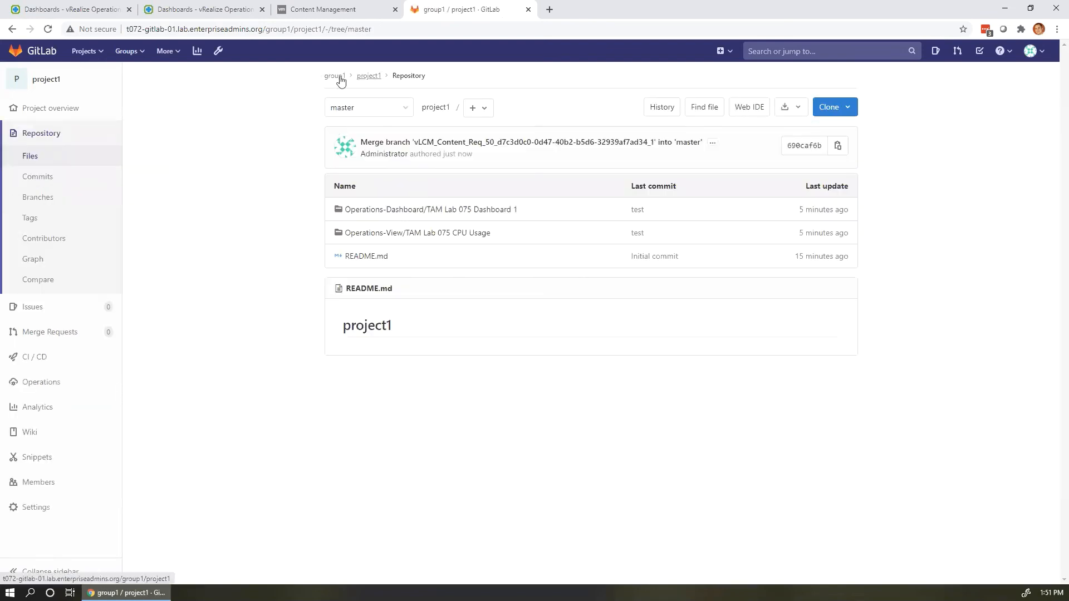
left_click(394, 111)
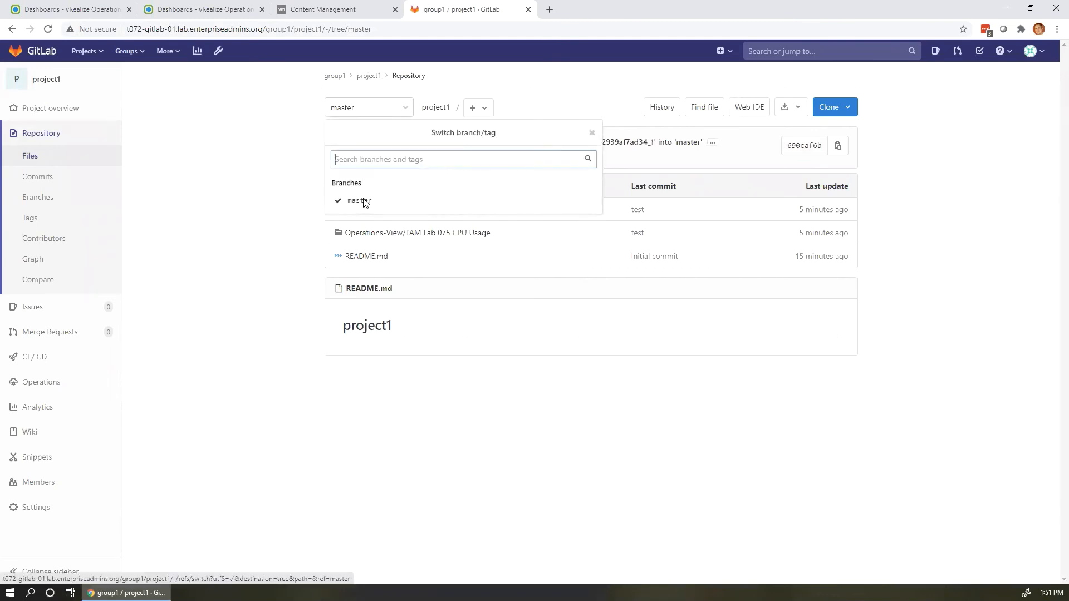
left_click(423, 453)
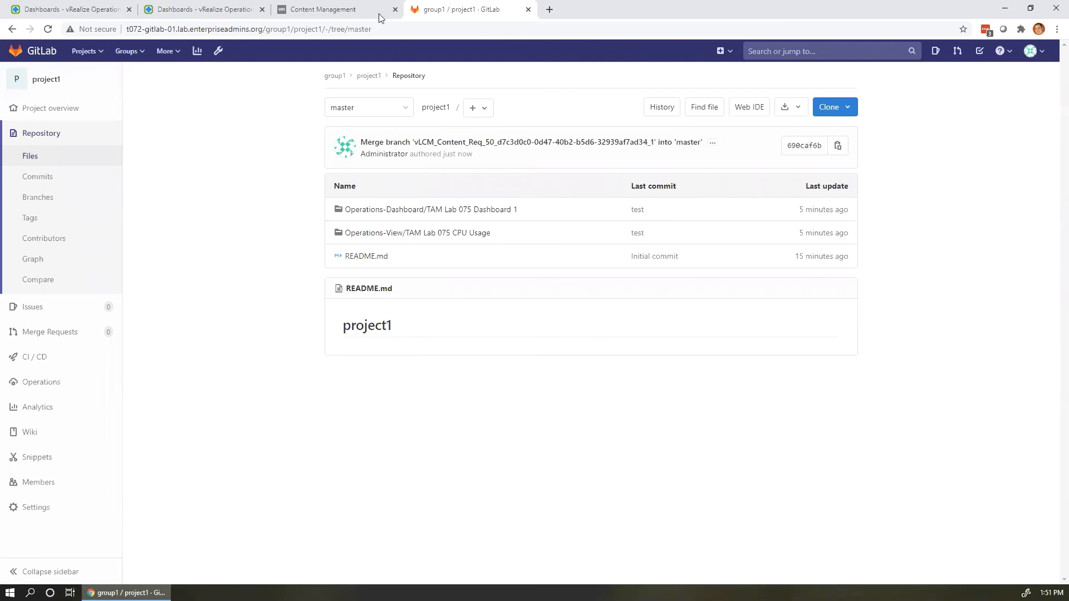
Fetch the latest TAM Lab 075 content and select TAM Lab 075 Dashboard 1 with all dependencies.
left_click(354, 8)
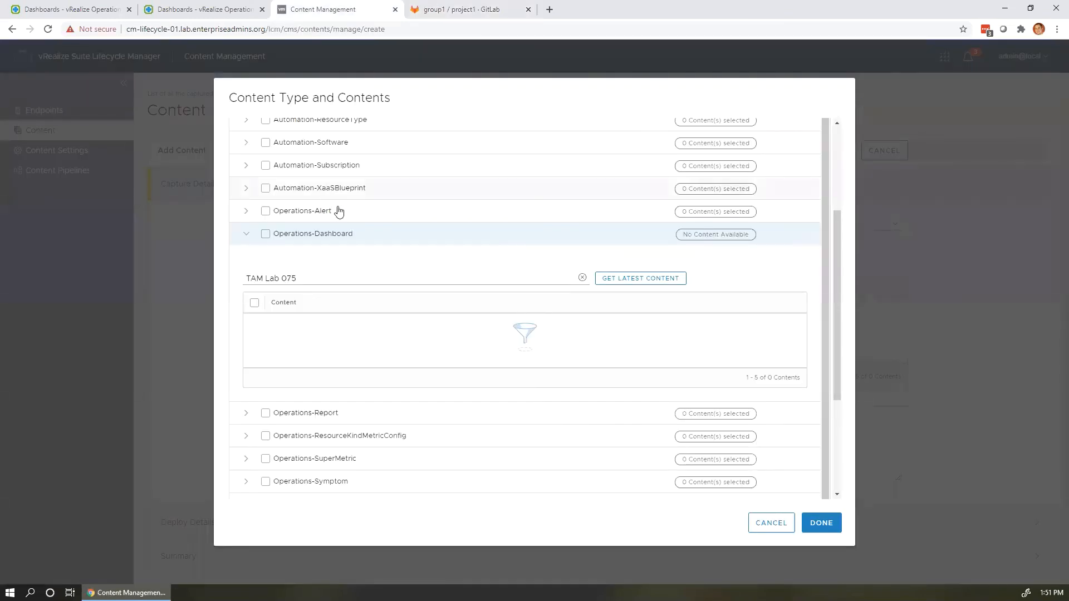
left_click(633, 287)
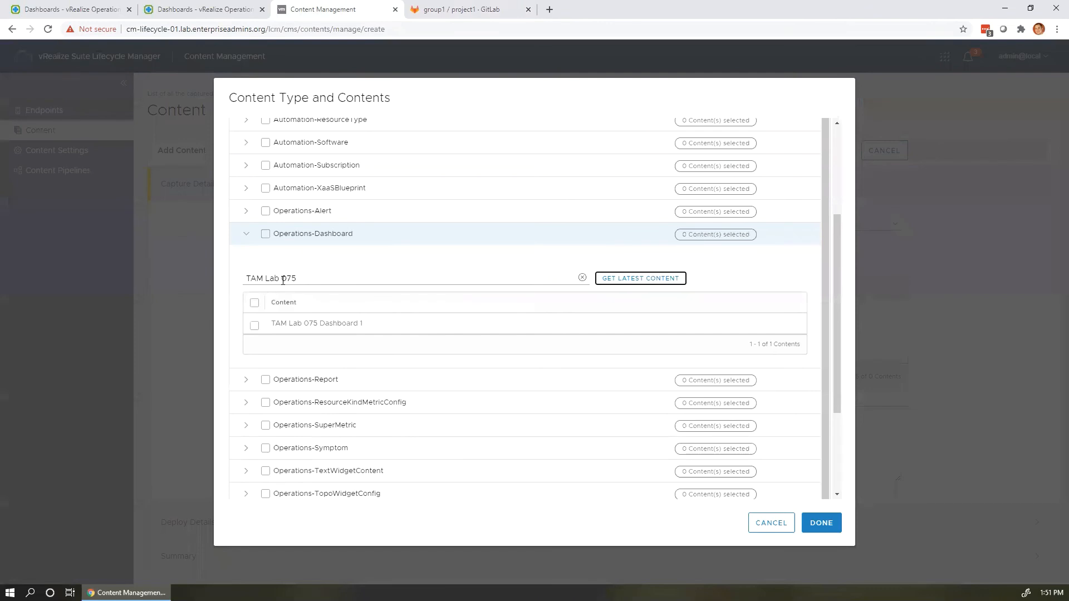
left_click(254, 325)
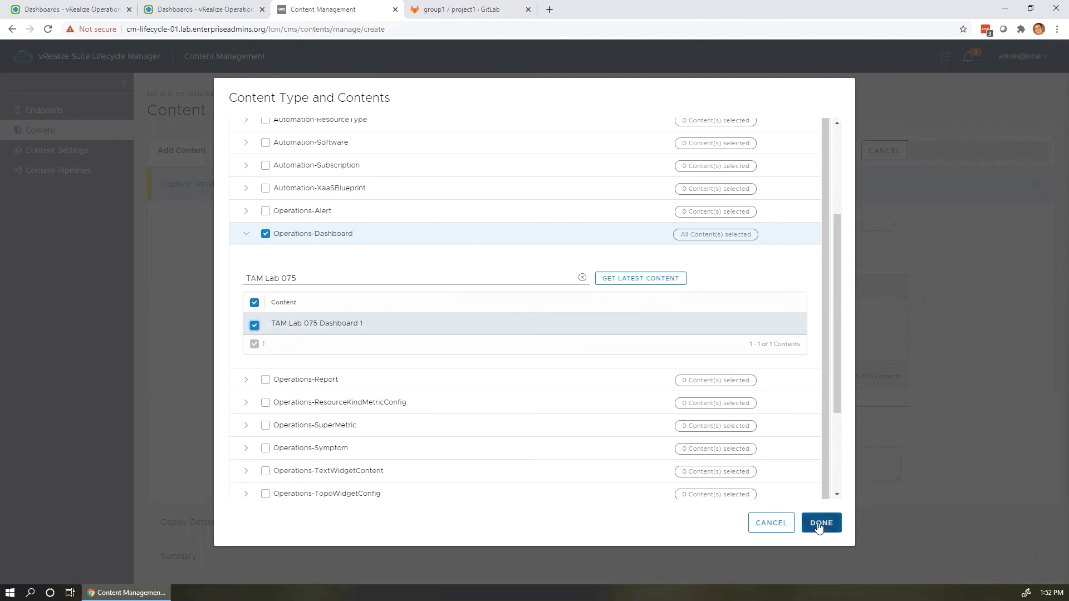
scroll(809, 442, "down", 3)
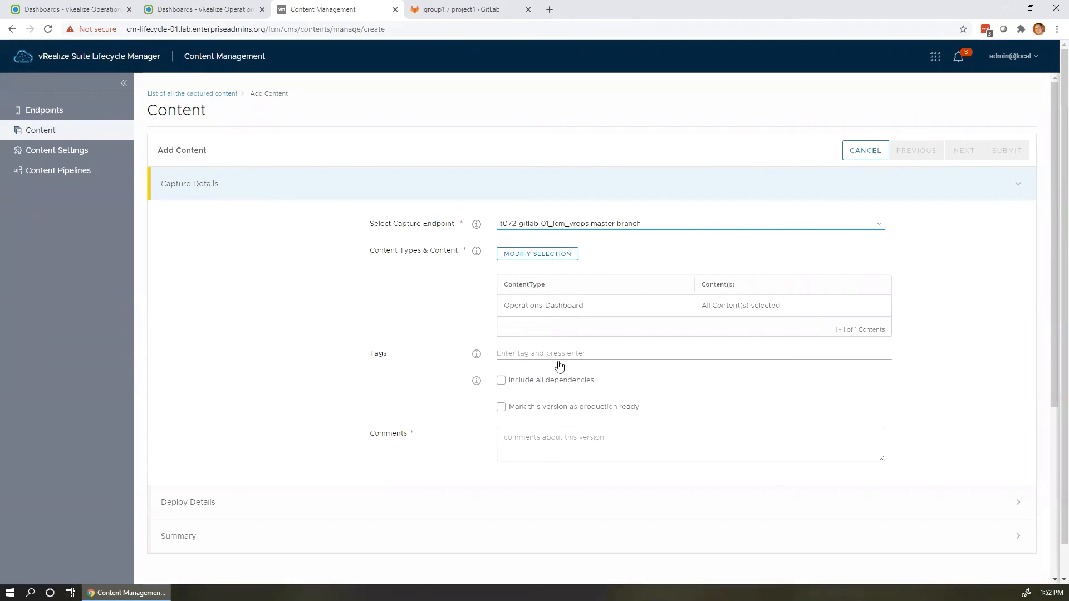
left_click(553, 383)
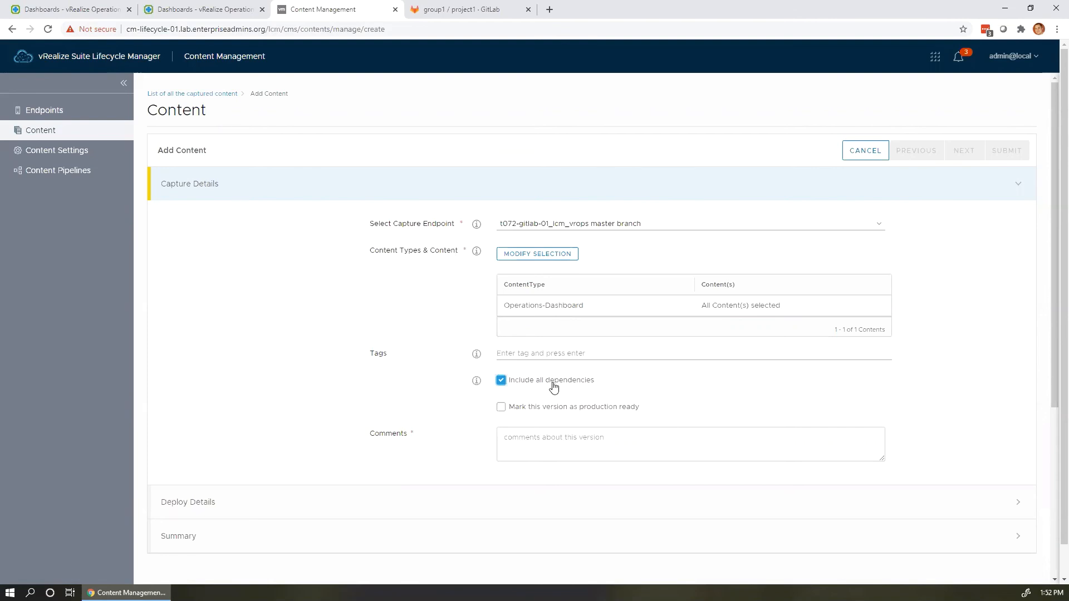
Mark the version production ready with comment 'test' and continue to Deploy Details.
left_click(555, 407)
left_click(561, 444)
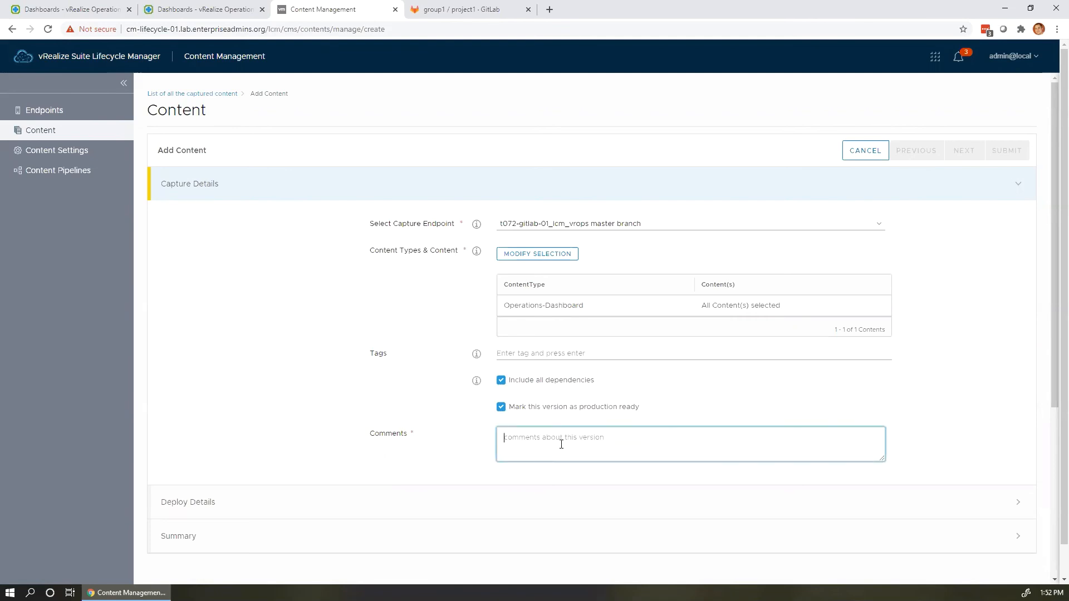
type("test")
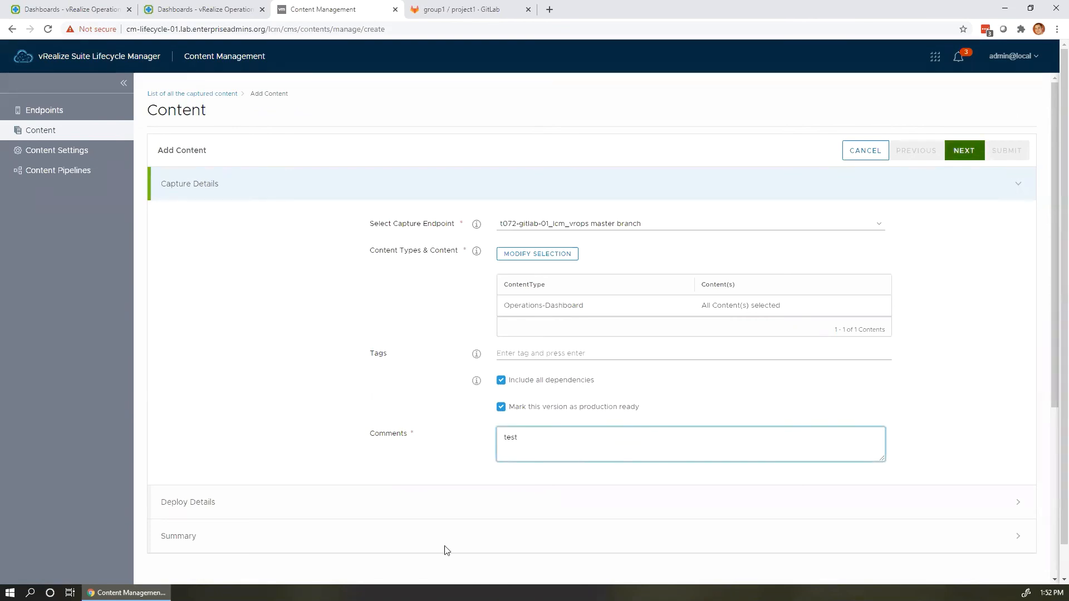
left_click(441, 502)
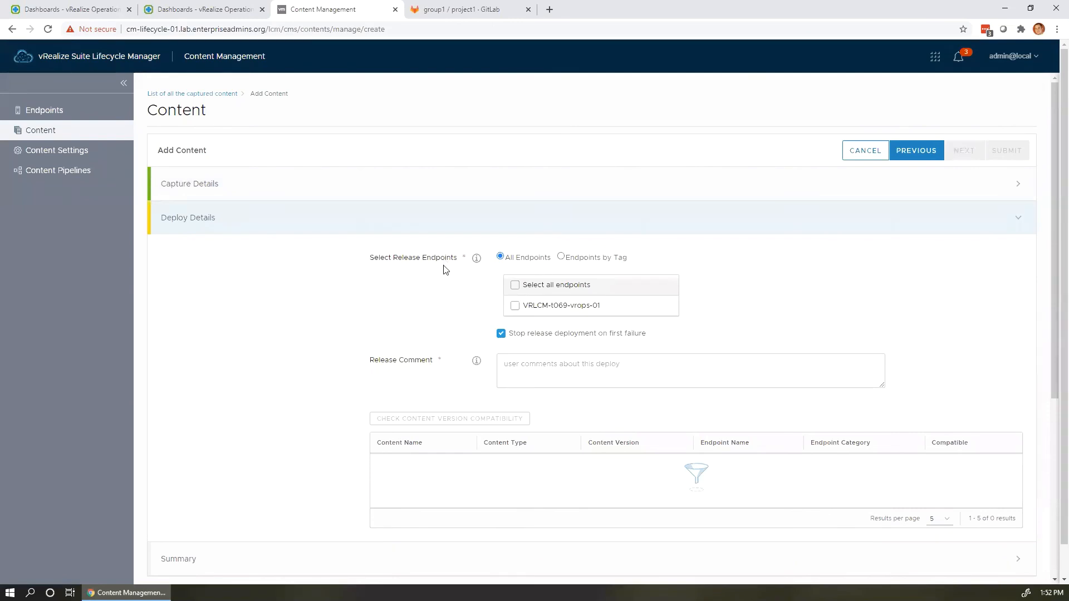
Release to VRLCM-t069-vrops-01 with comment 'test', confirm compatibility, and continue to the summary.
left_click(514, 306)
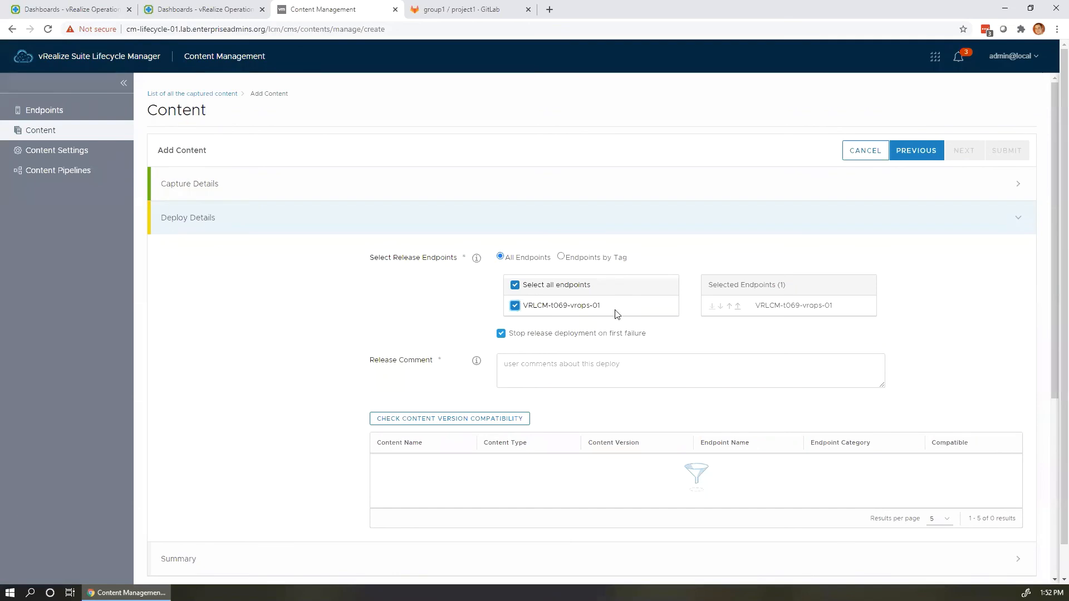
left_click(592, 367)
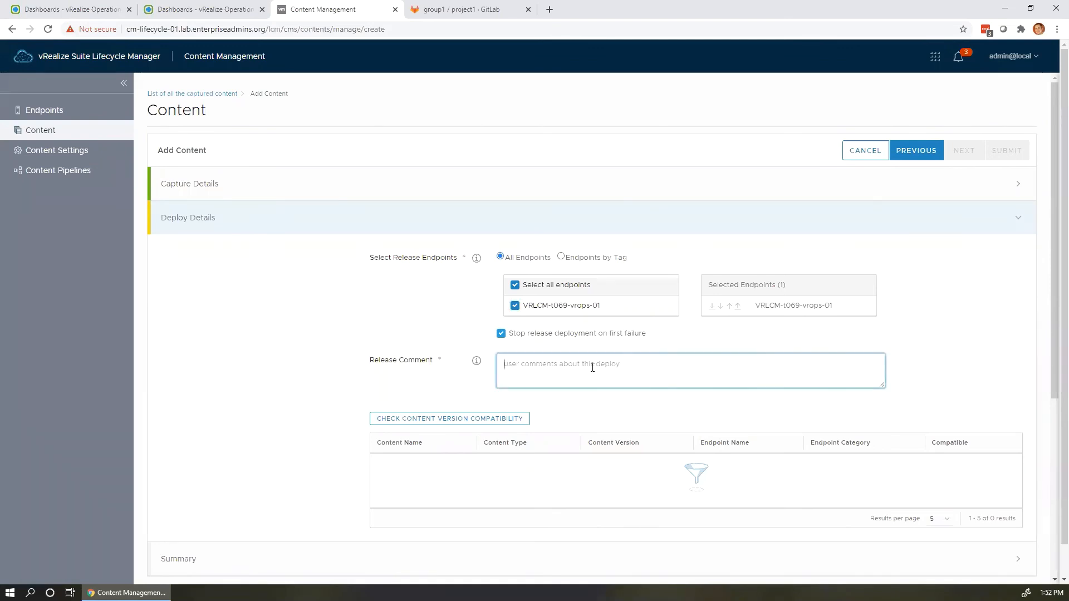
type("test")
left_click(424, 420)
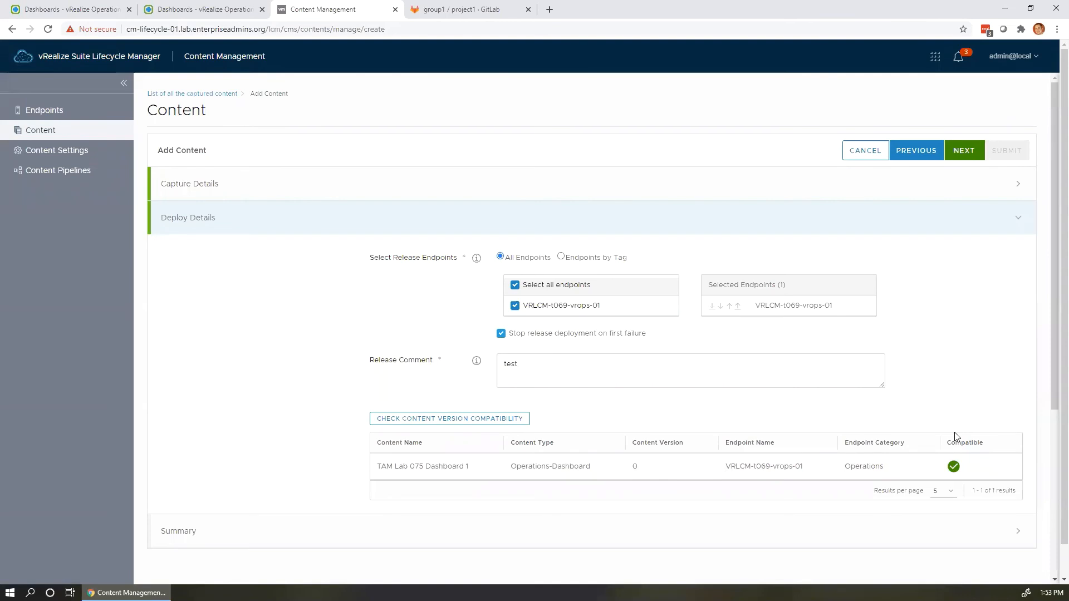
scroll(966, 384, "down", 2)
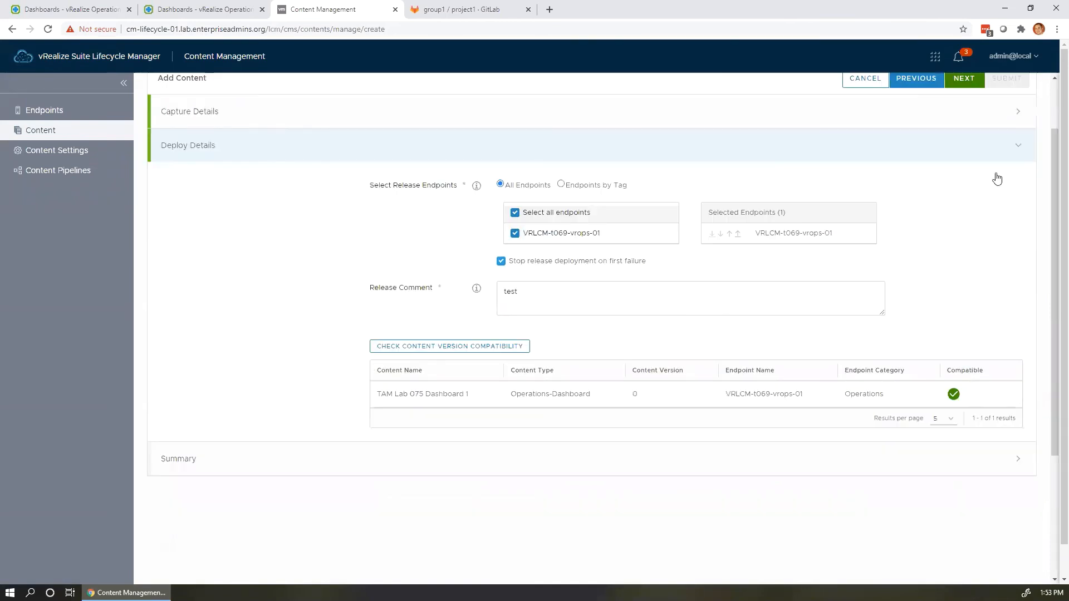
scroll(996, 173, "up", 2)
left_click(976, 162)
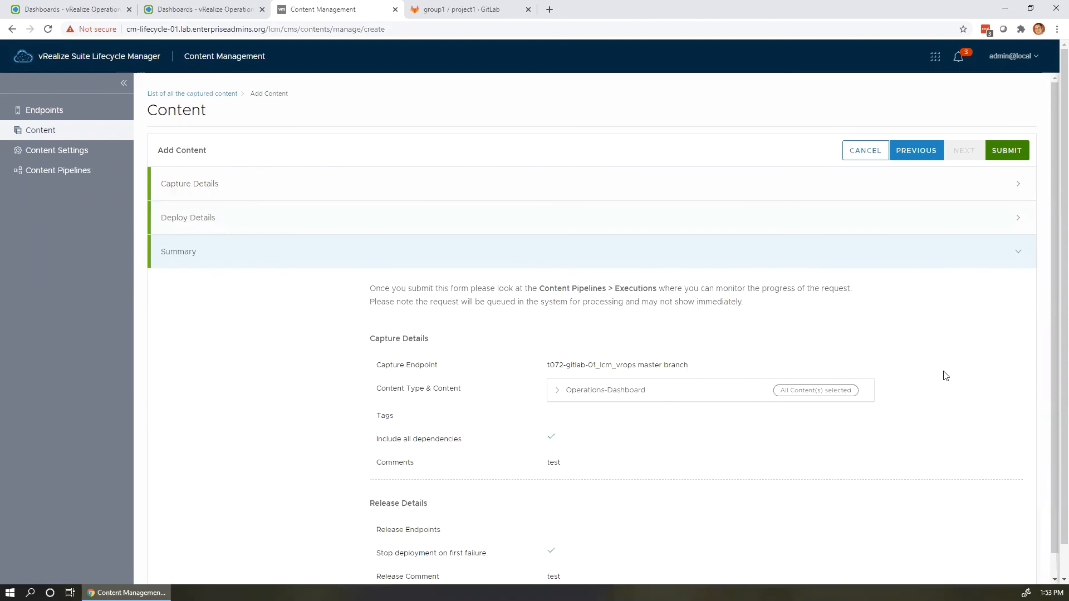
Submit the capture-and-deploy request and confirm the content was added successfully.
scroll(944, 376, "down", 1)
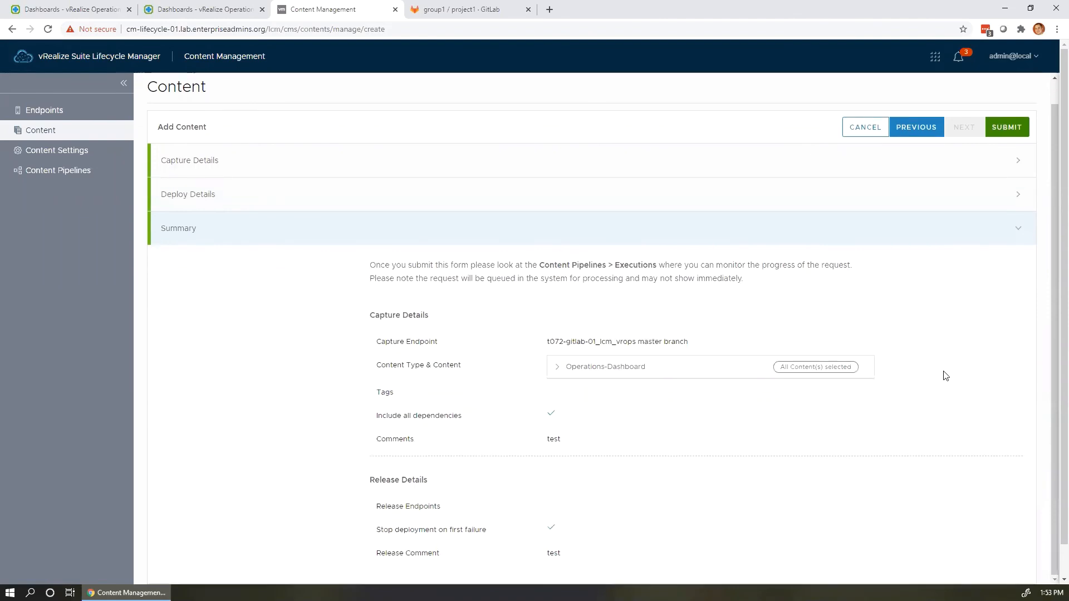
left_click(1016, 130)
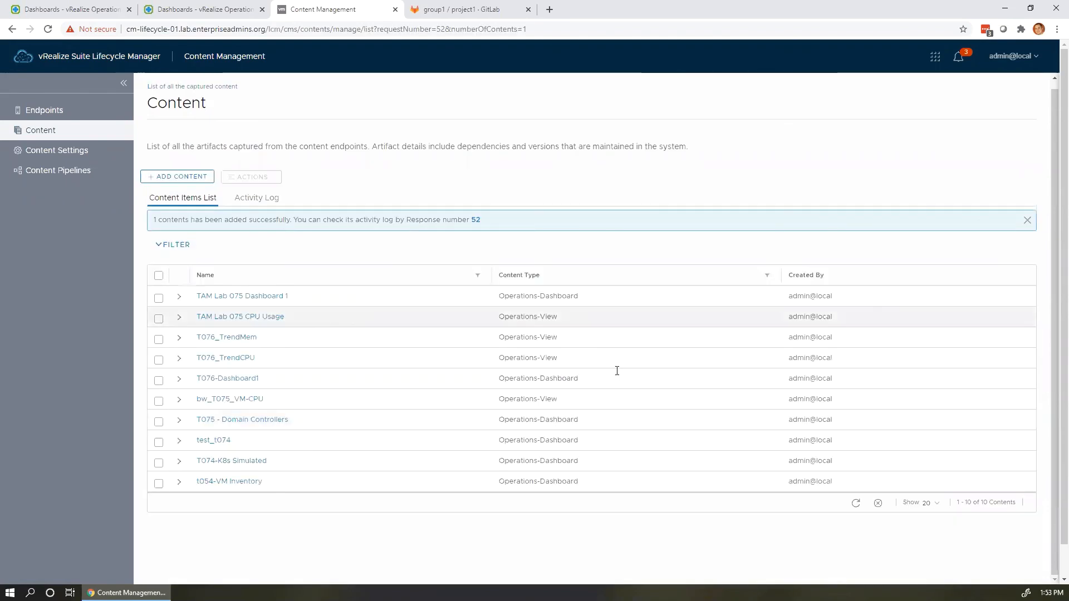
left_click_drag(419, 220, 456, 221)
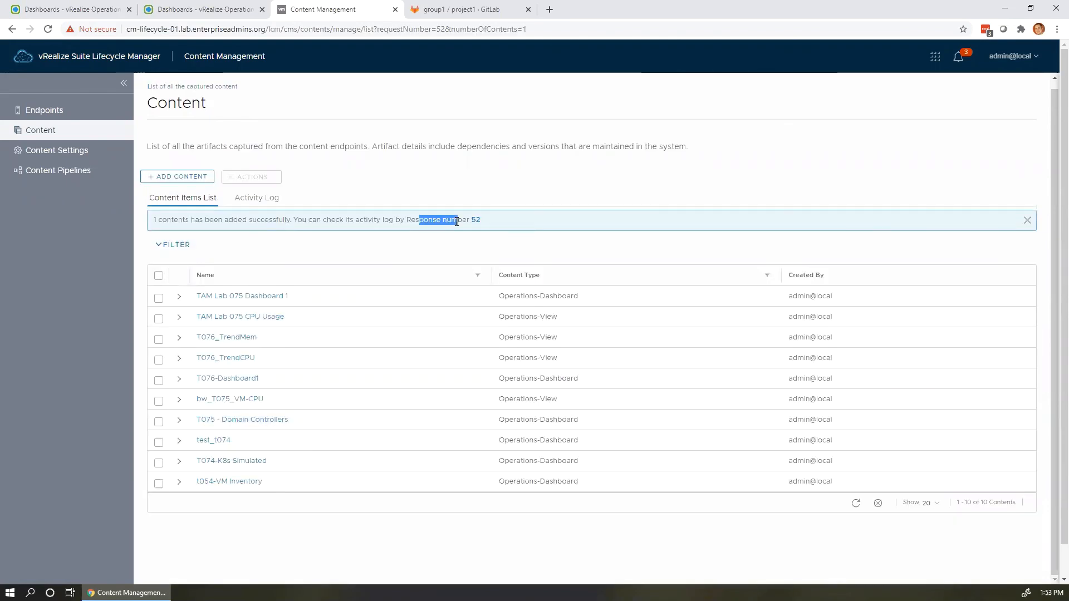
left_click(457, 225)
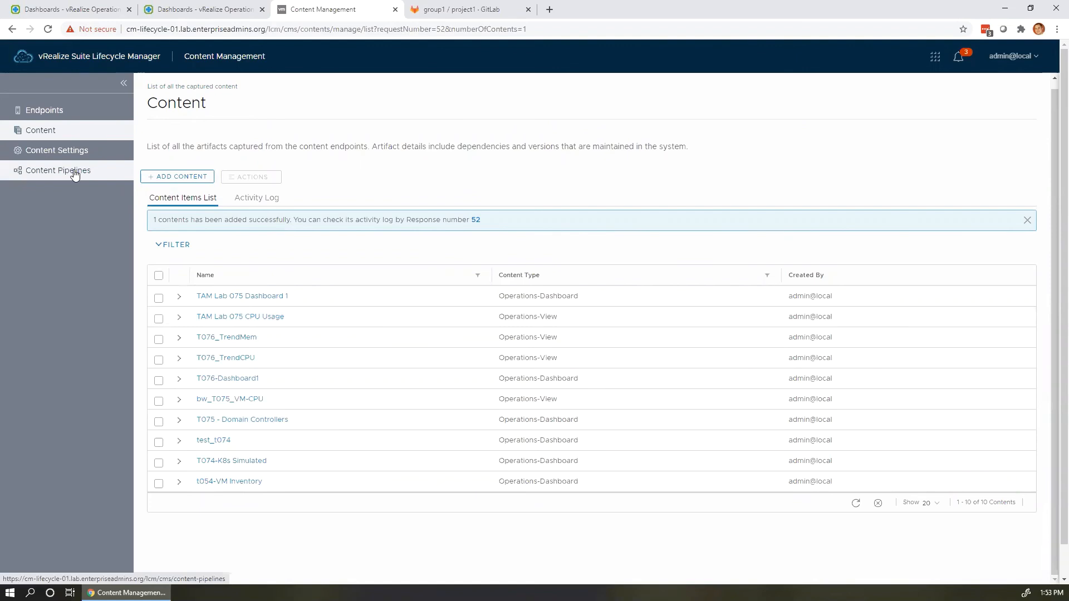
Open the full view of content pipeline execution 27.
left_click(76, 174)
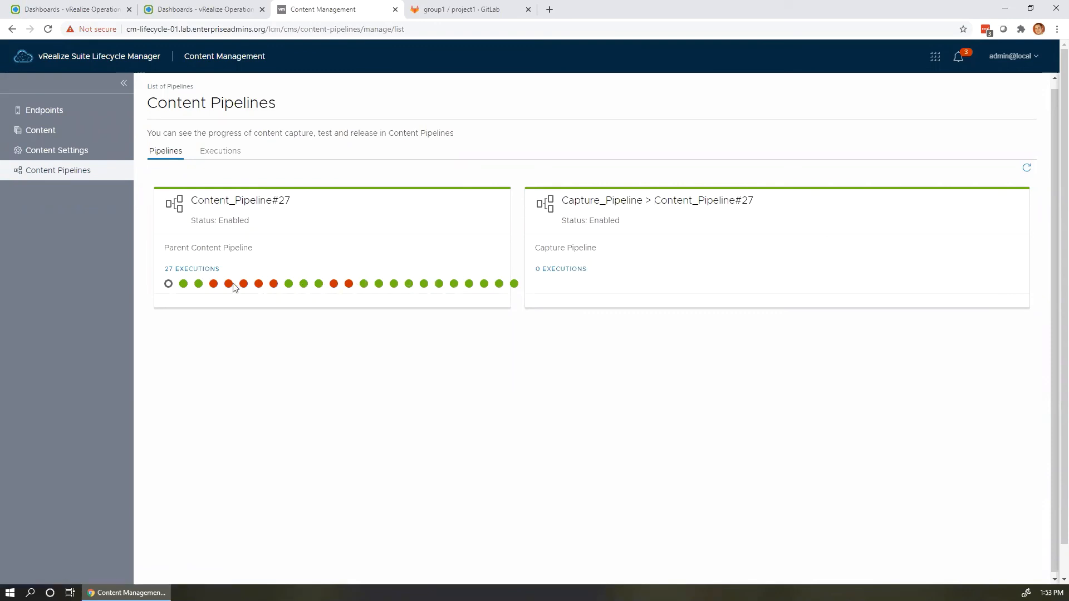
left_click(168, 285)
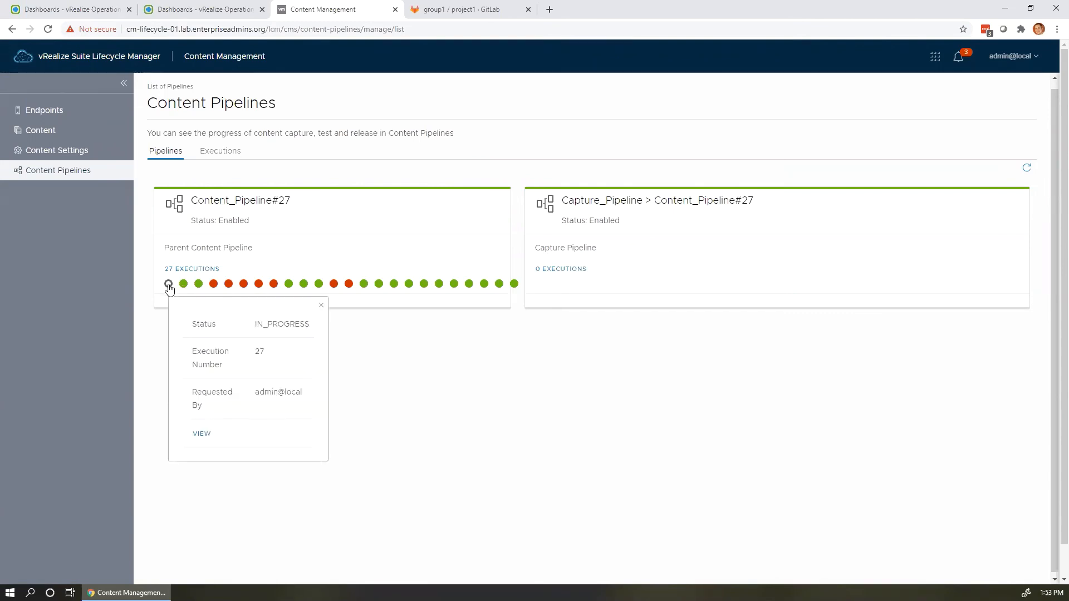
left_click(215, 429)
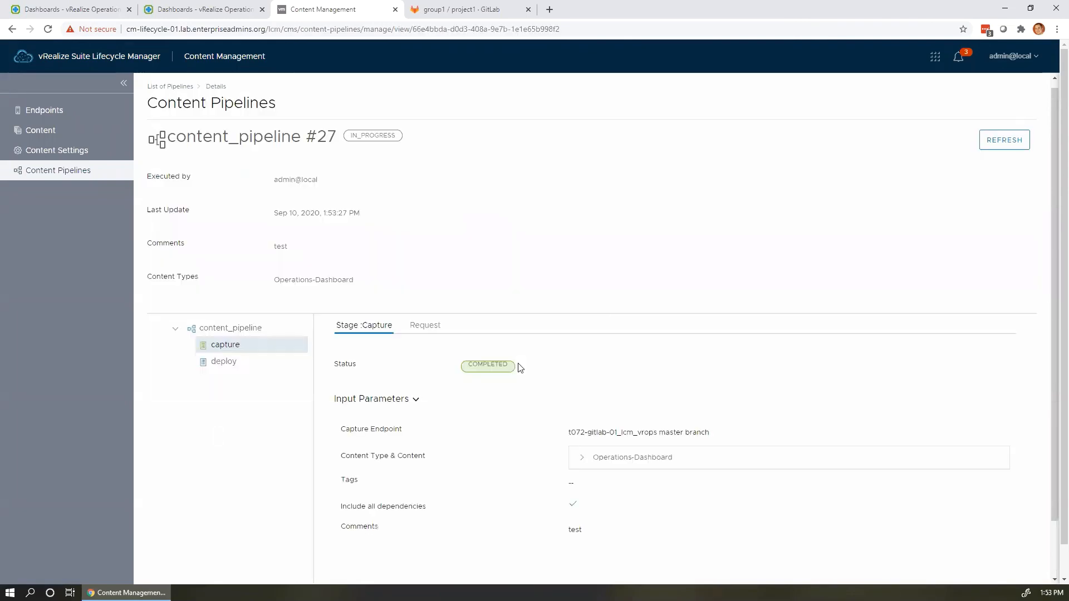
left_click(227, 360)
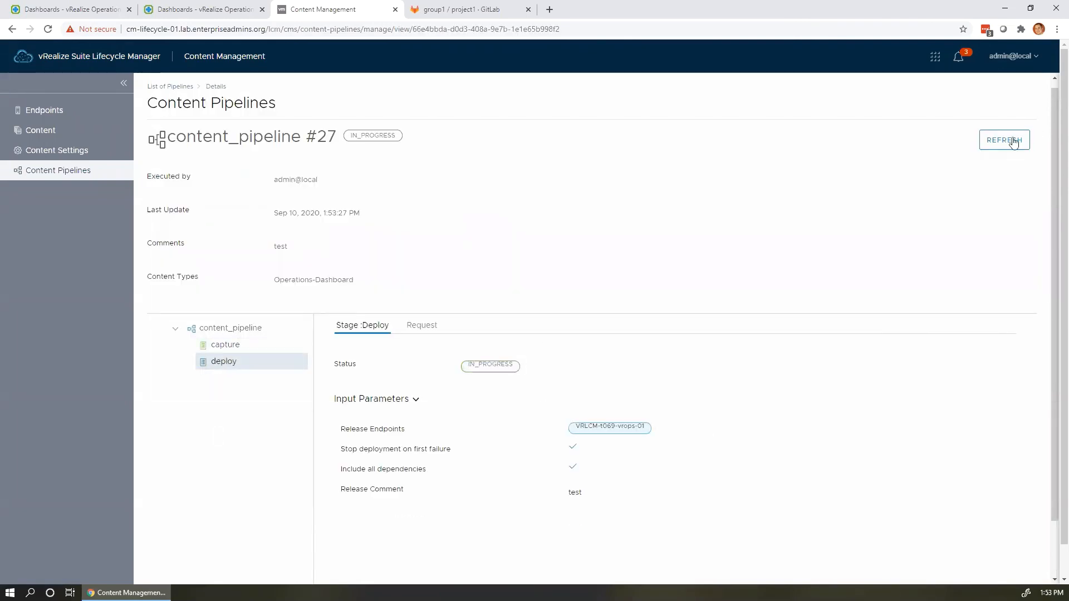
Refresh execution 27 until its deploy stage shows COMPLETED, then bring up vRealize Operations.
left_click(1012, 141)
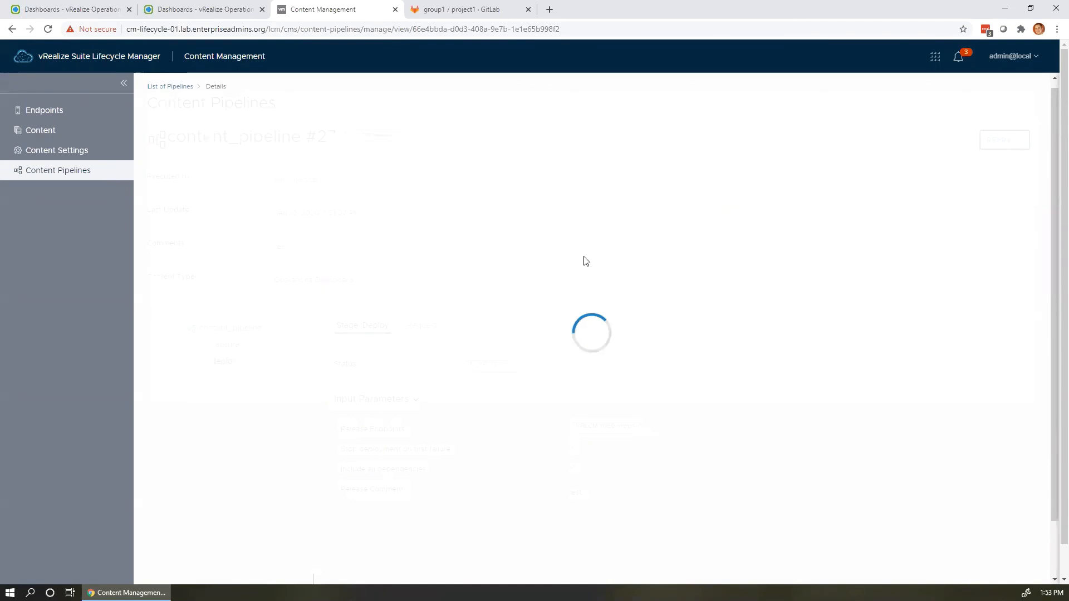
left_click(233, 349)
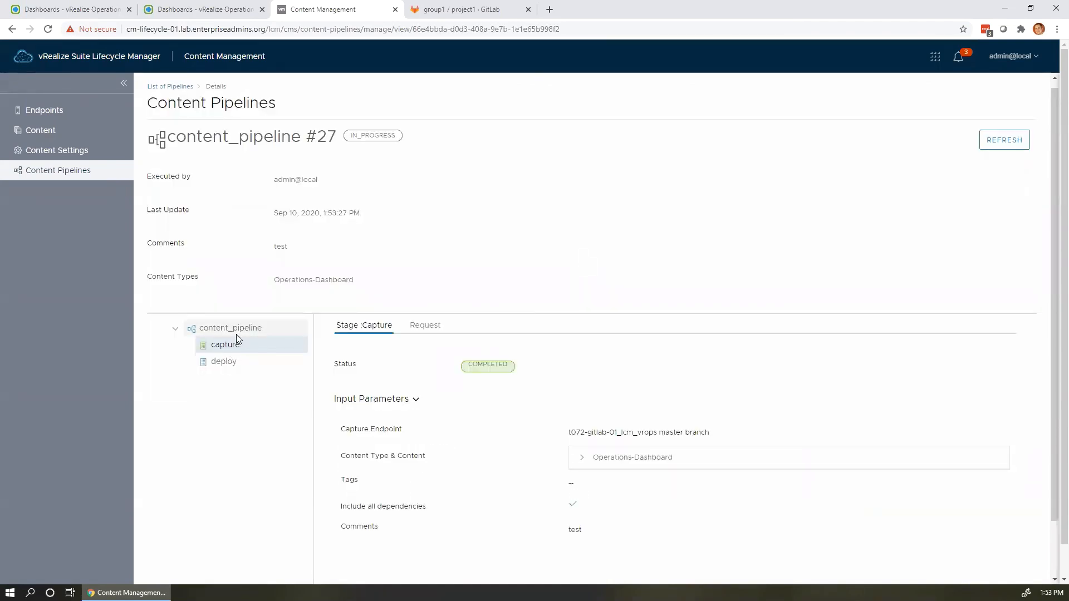
left_click(248, 362)
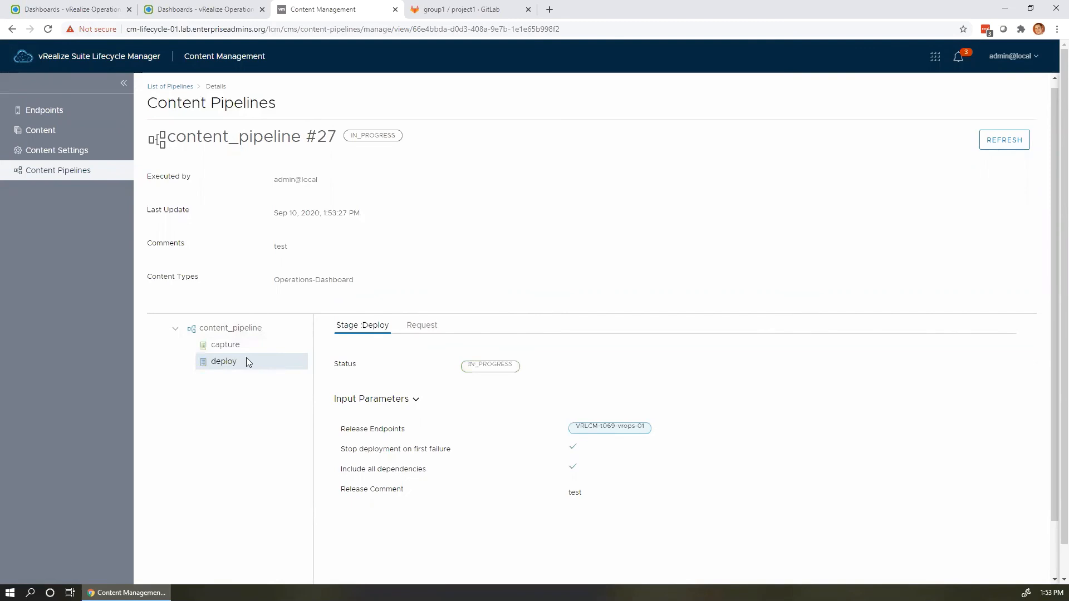
left_click(1016, 140)
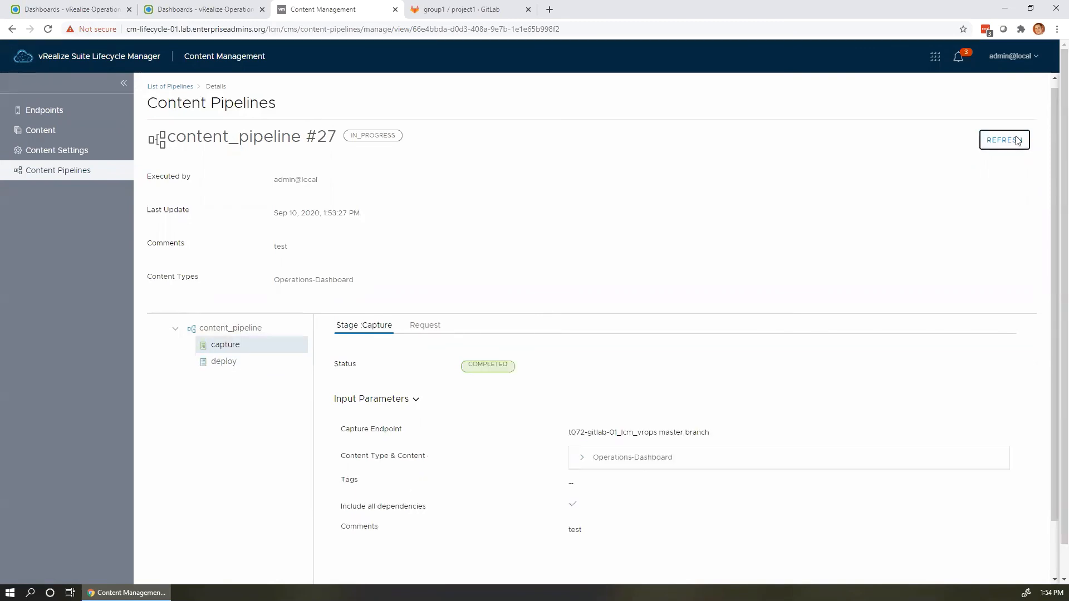
left_click(239, 362)
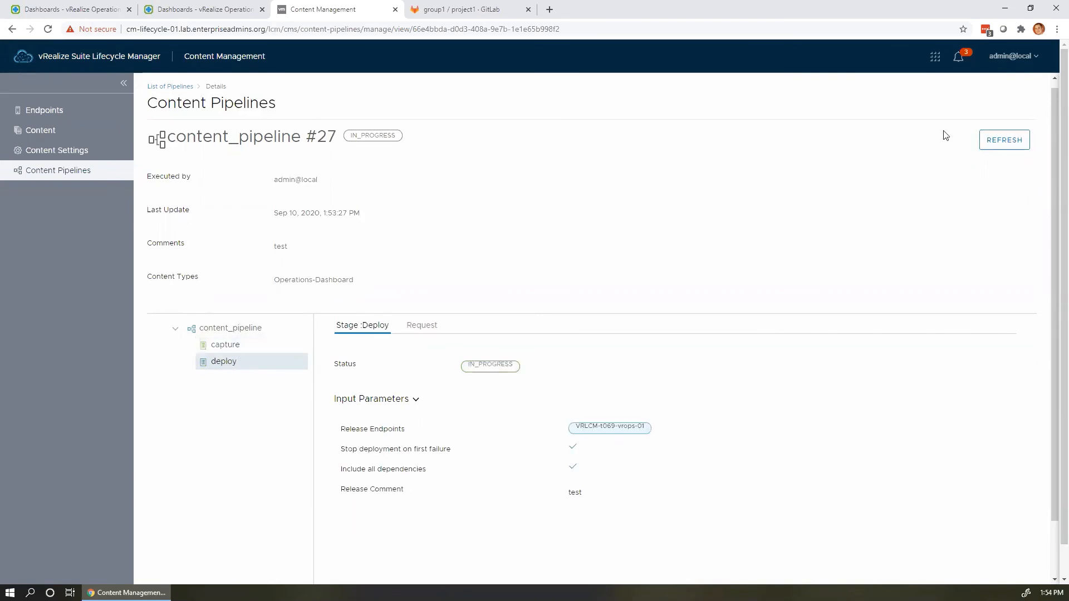
left_click(996, 143)
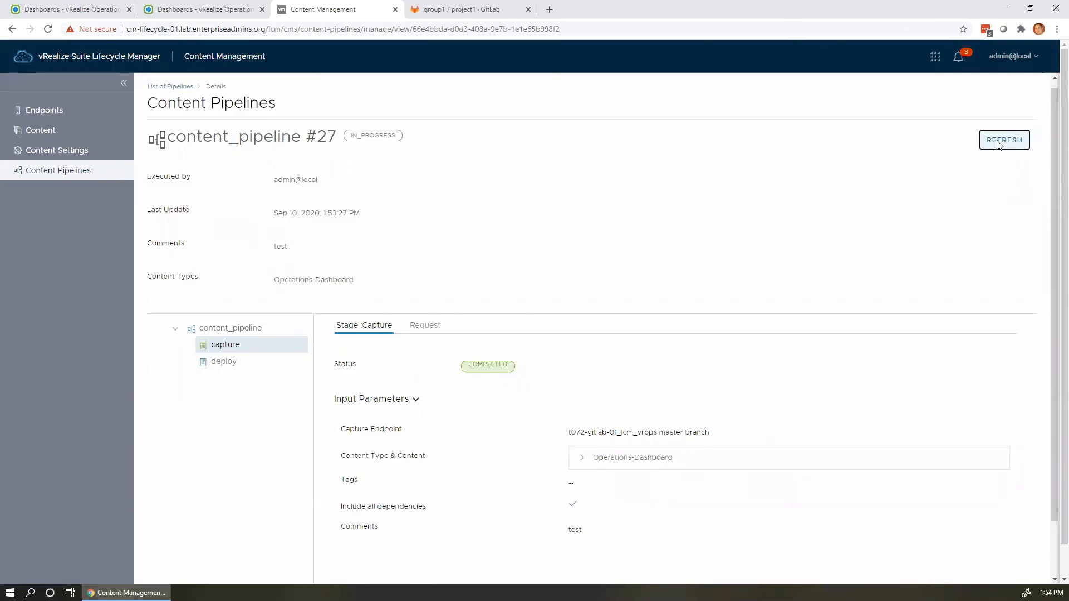
scroll(998, 146, "down", 1)
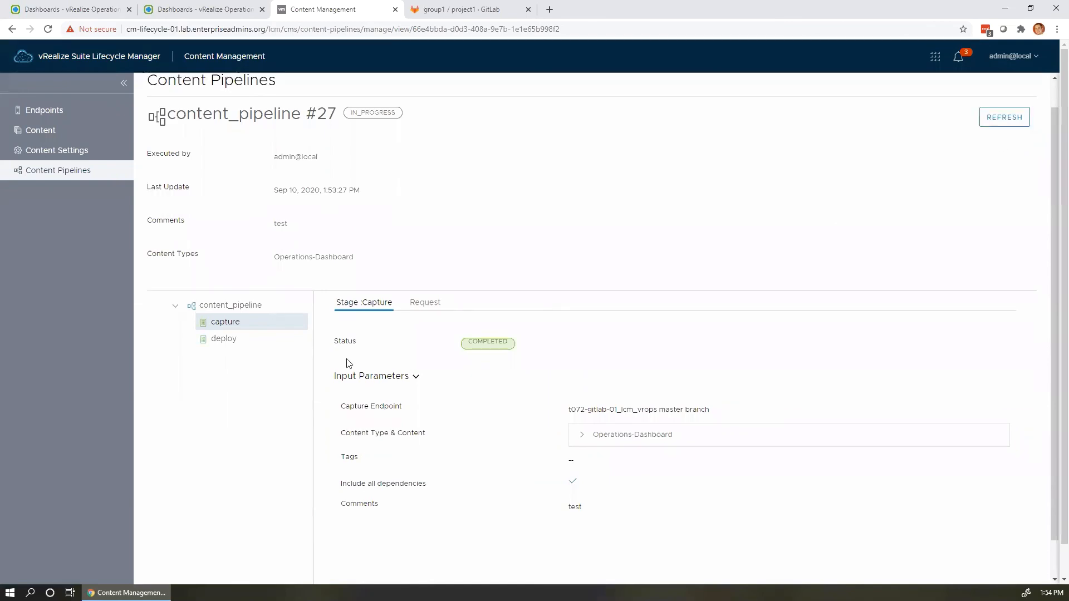
left_click(247, 340)
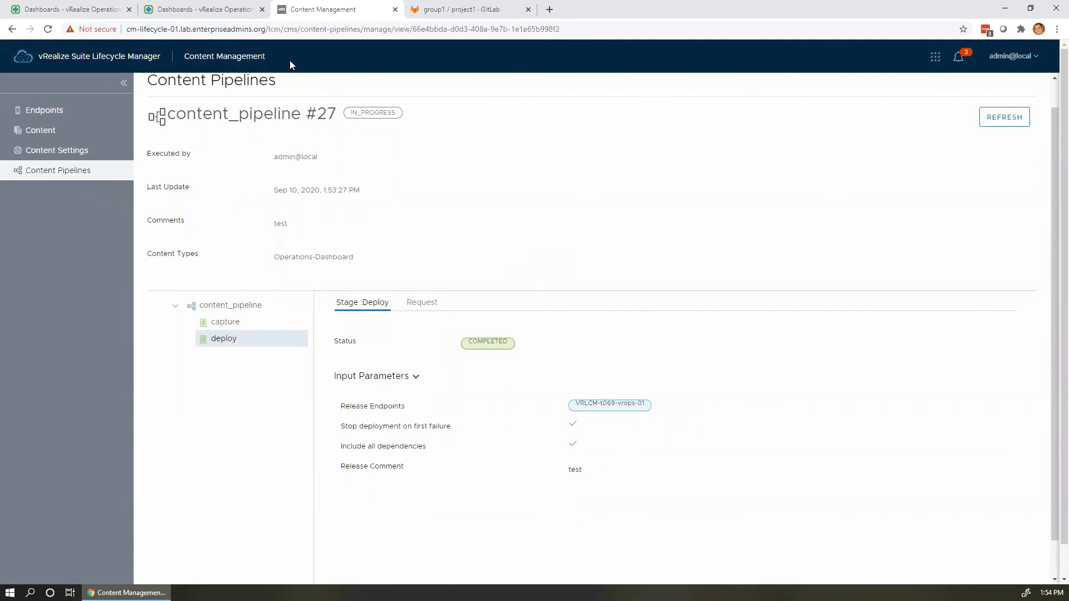
left_click(207, 10)
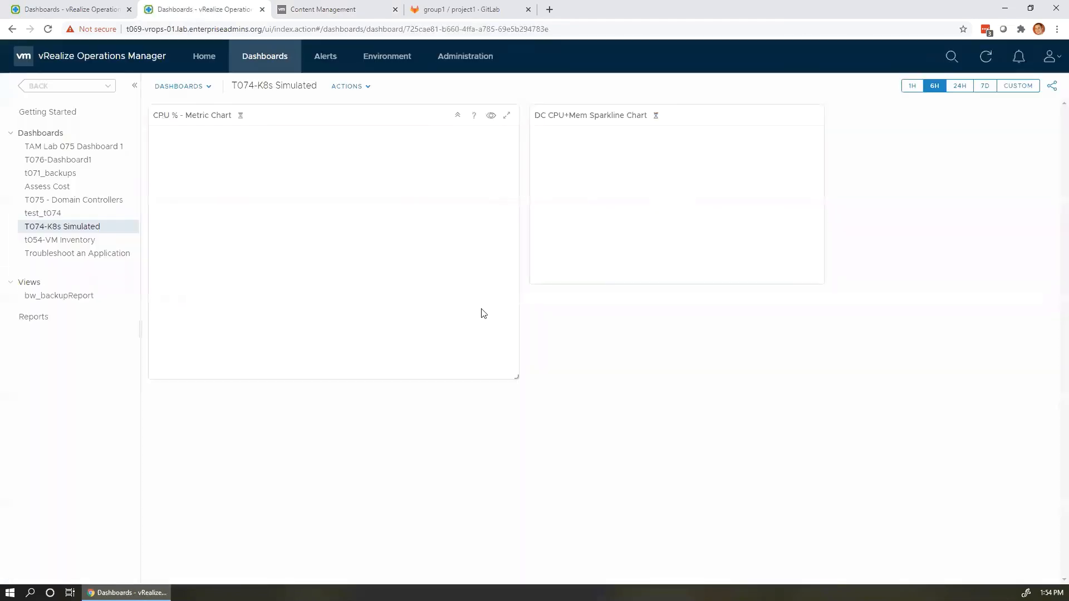
Open TAM Lab 075 Dashboard 1 and select TAM Lab 075 Group 1 to load its sparkline and CPU trend.
left_click(69, 147)
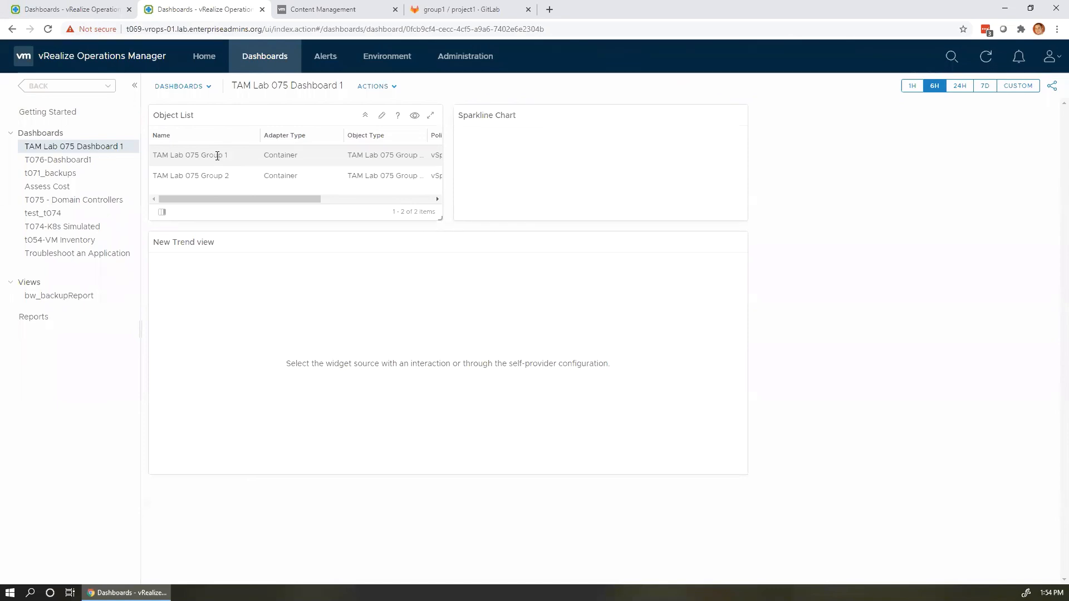
left_click(218, 156)
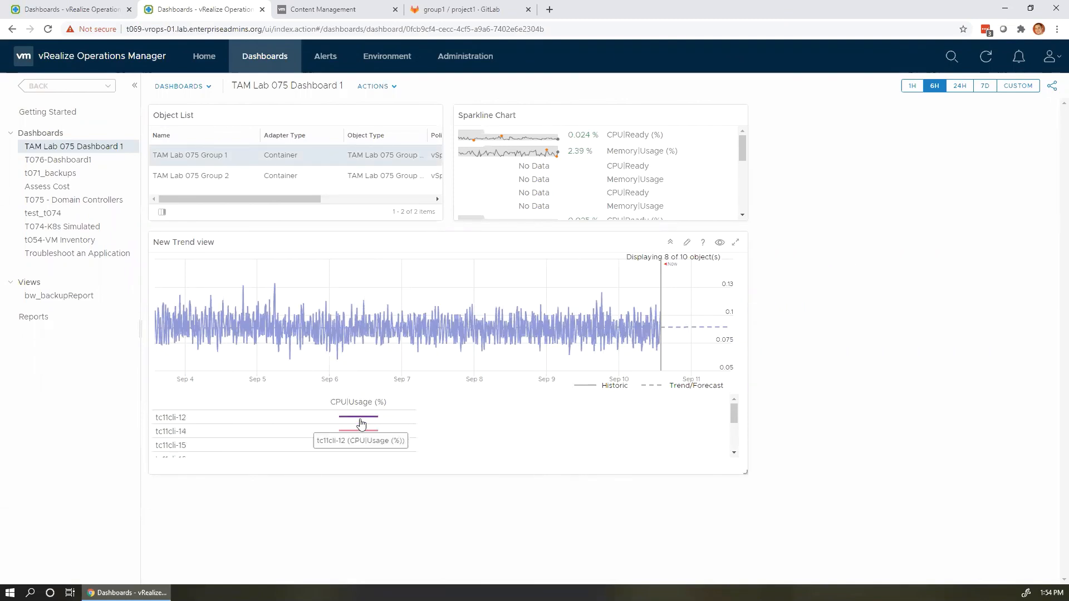
scroll(360, 428, "down", 3)
scroll(361, 427, "up", 3)
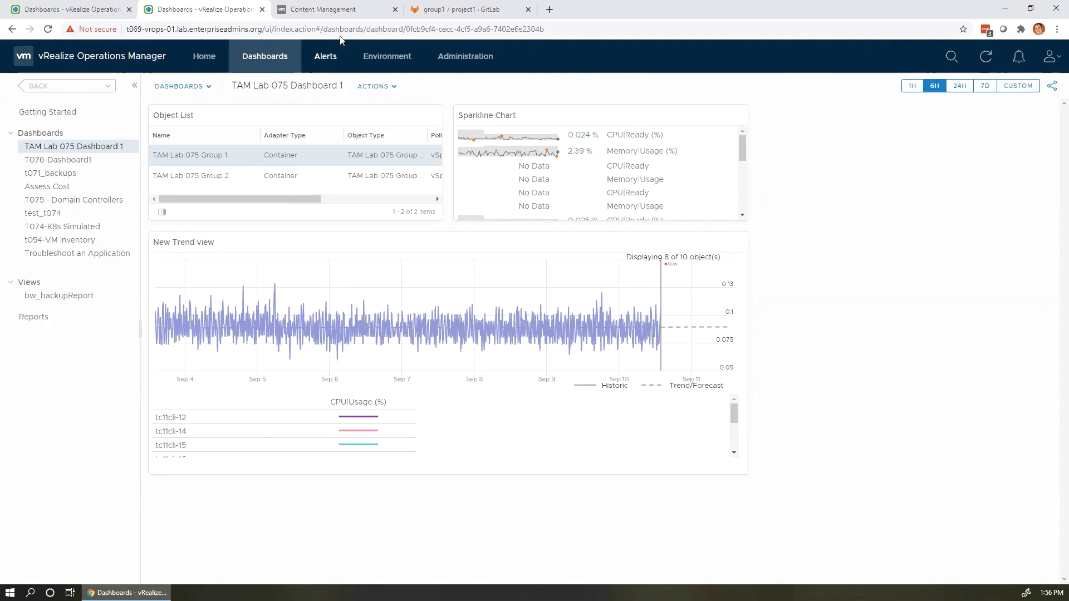
left_click(349, 17)
Open TAM Lab 075 Dashboard 1's content details, showing Version 2 from GitLab master as latest.
left_click(56, 132)
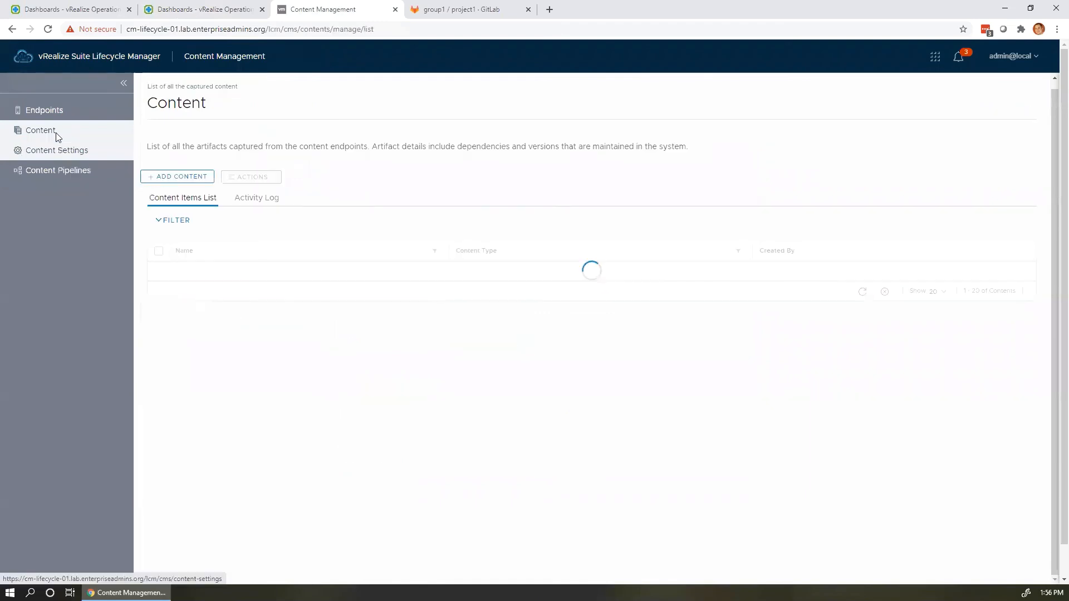
left_click(238, 297)
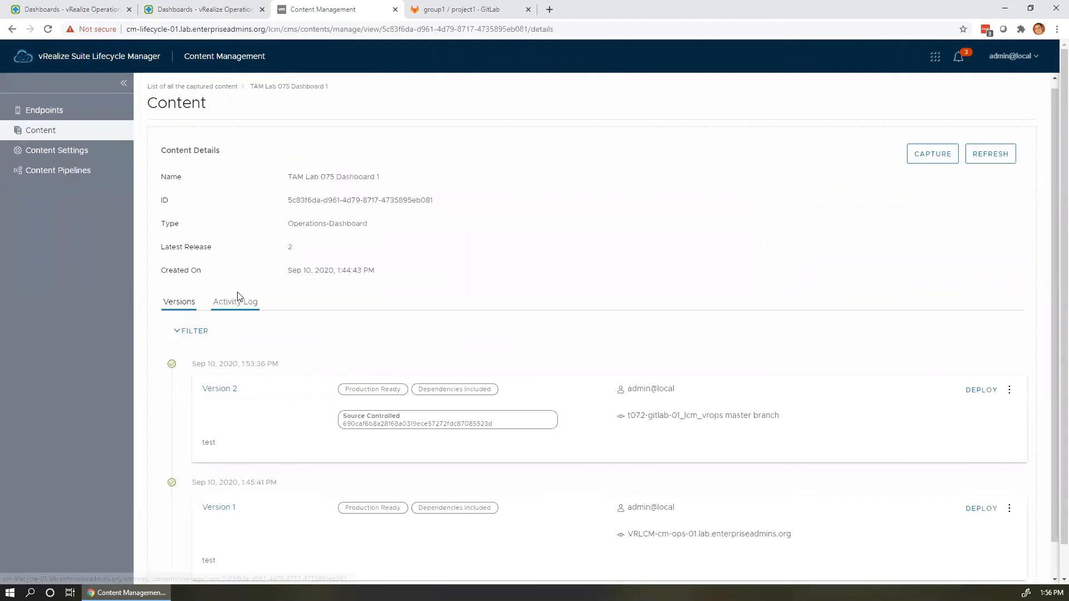
scroll(981, 423, "down", 1)
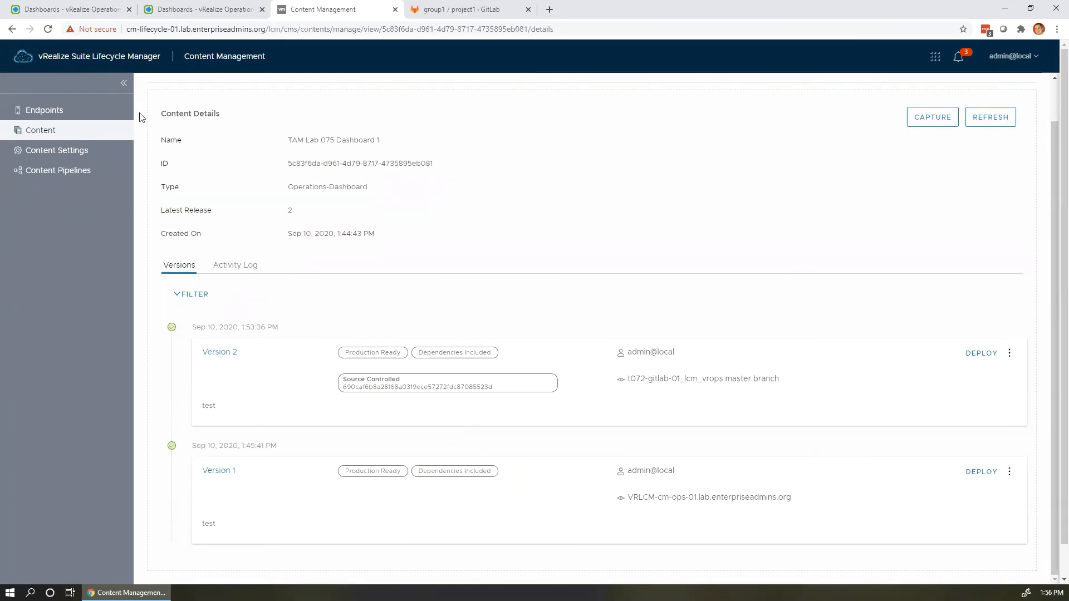
left_click(203, 14)
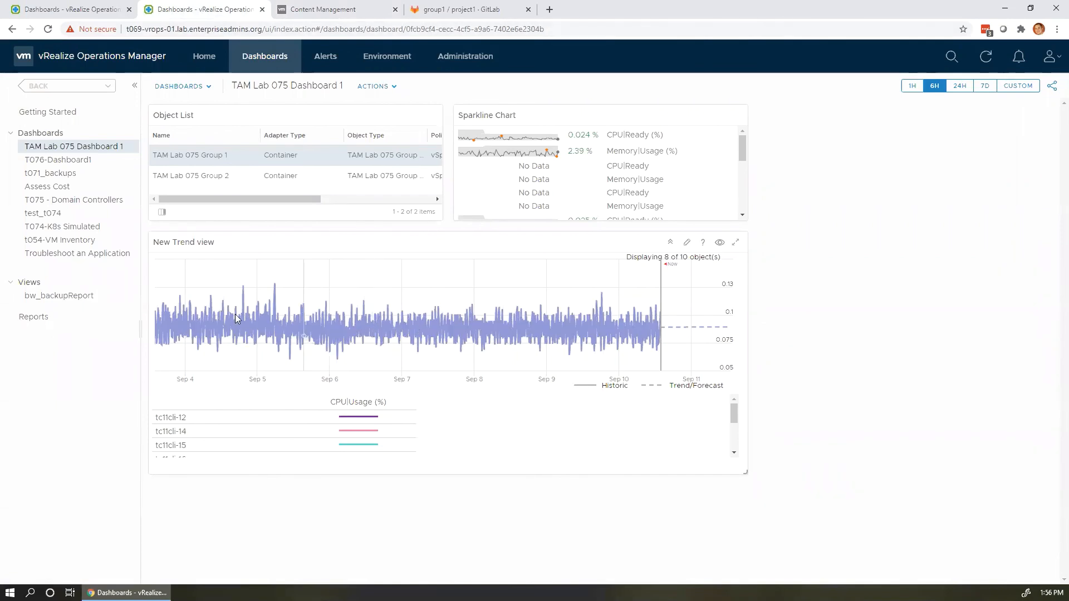
From the bw_backupReport view, go to the Manage Views page listing all views.
left_click(44, 295)
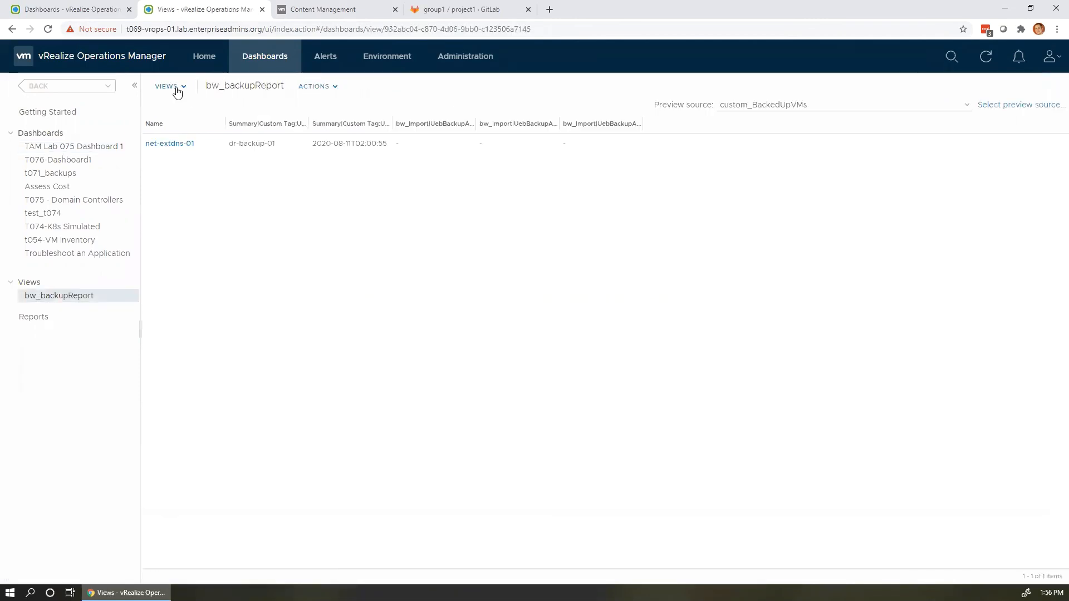
left_click(177, 85)
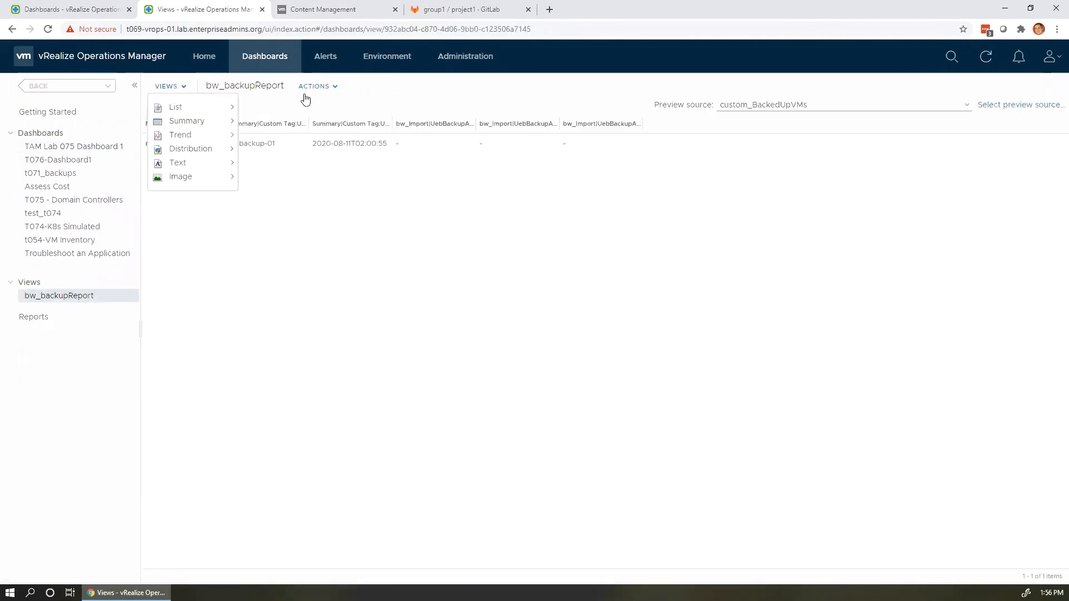
left_click(306, 91)
left_click(198, 94)
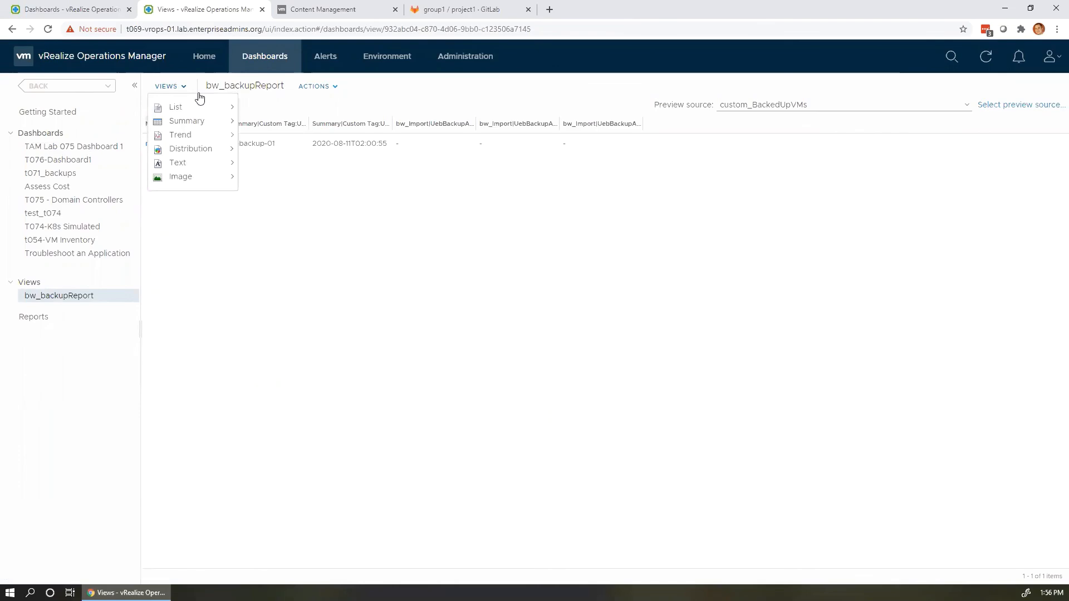
left_click(316, 87)
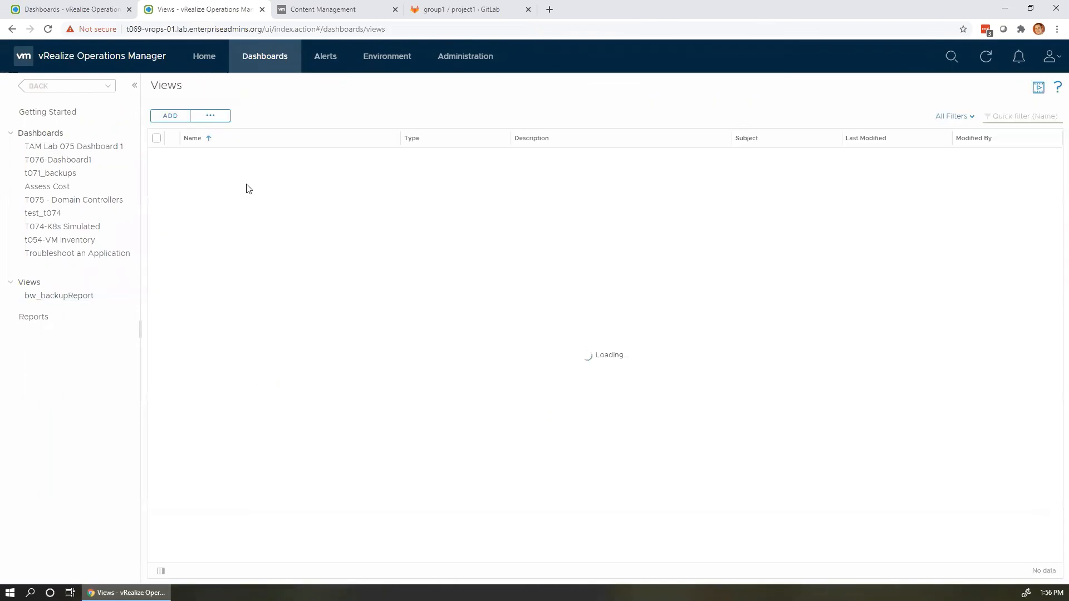
scroll(260, 208, "down", 10)
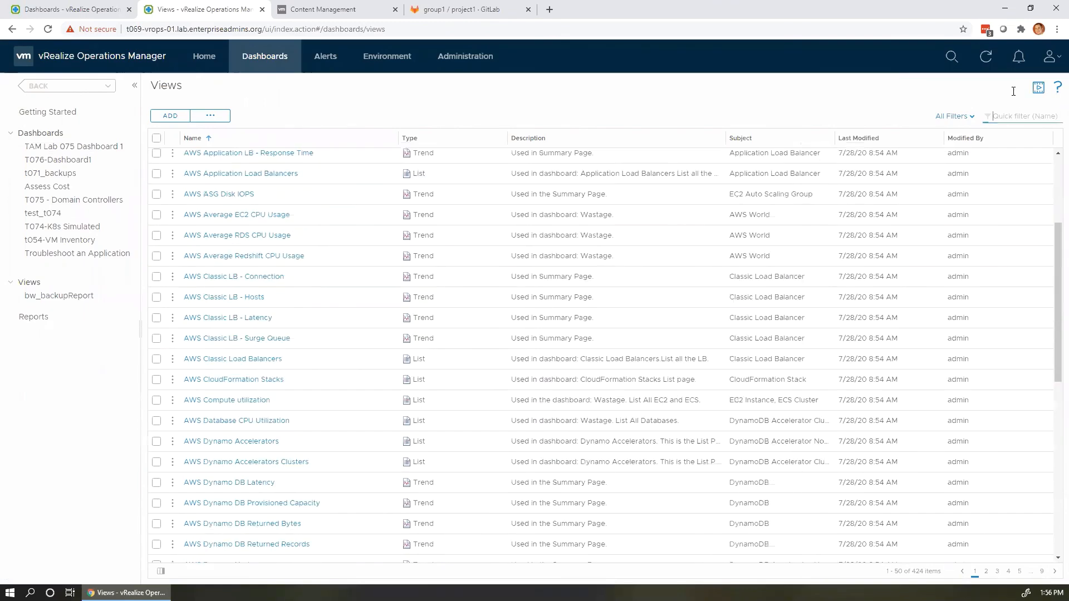
Filter the views by 'tam lab' and open TAM Lab 075 CPU Usage.
left_click(1014, 116)
type("tam lab")
key("Return")
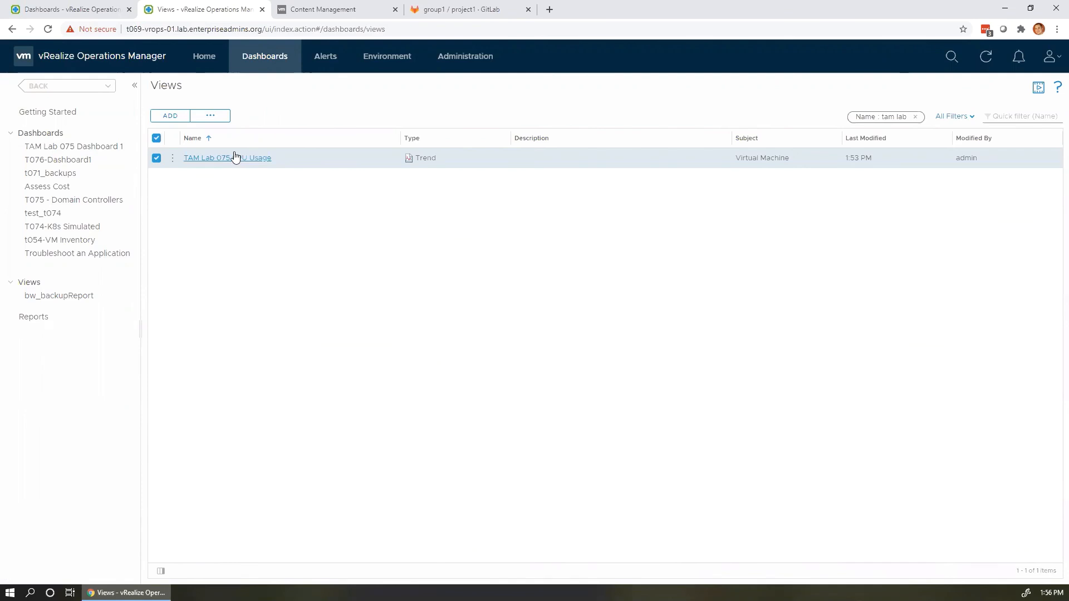
left_click(235, 157)
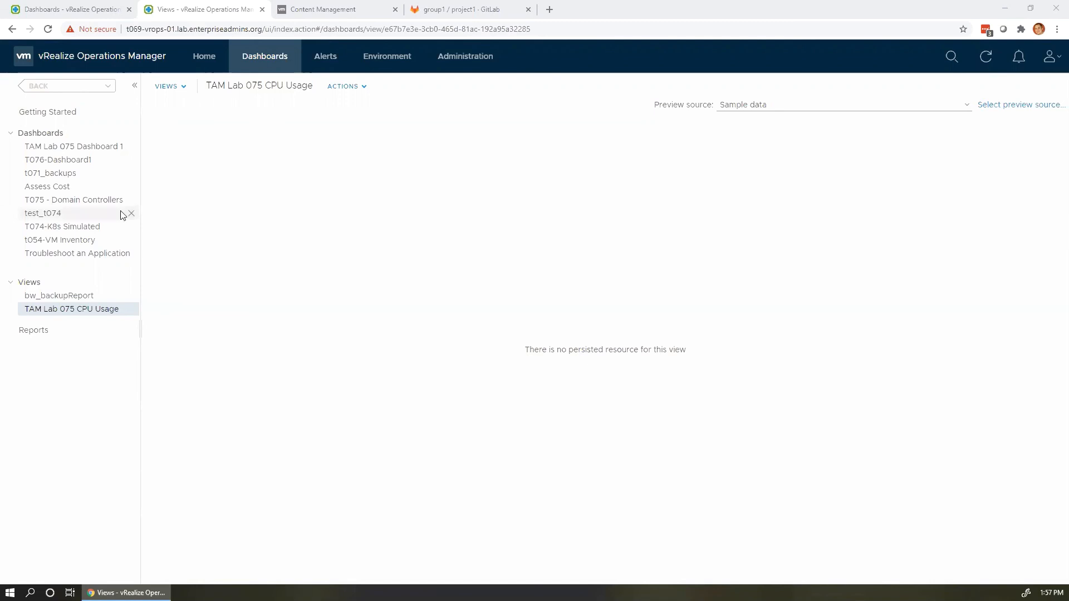
Open the Cost Settings page under Administration > Configuration.
left_click(85, 13)
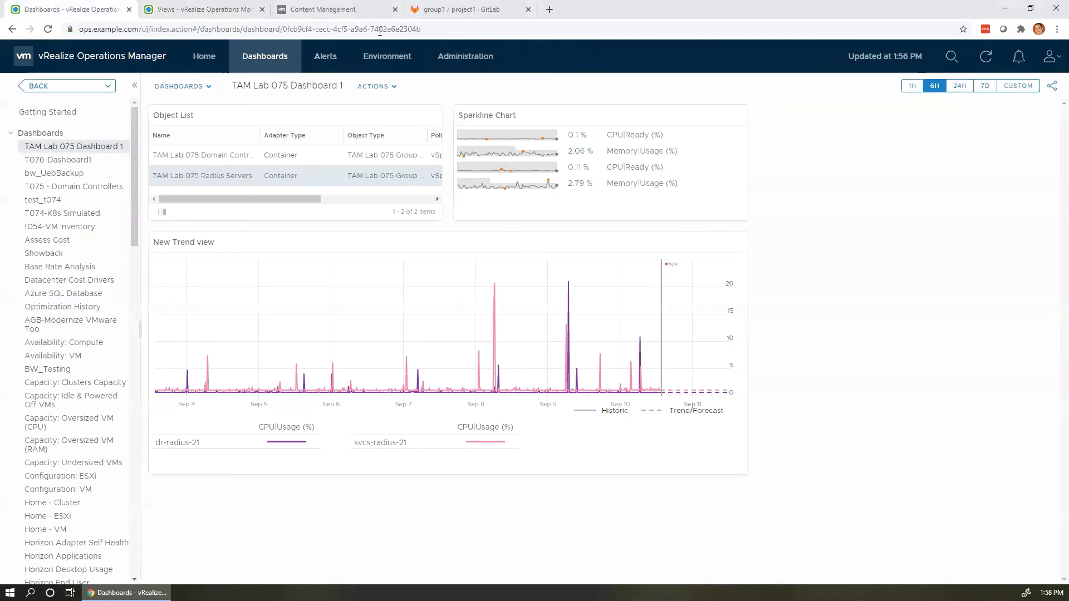
left_click(387, 55)
left_click(463, 57)
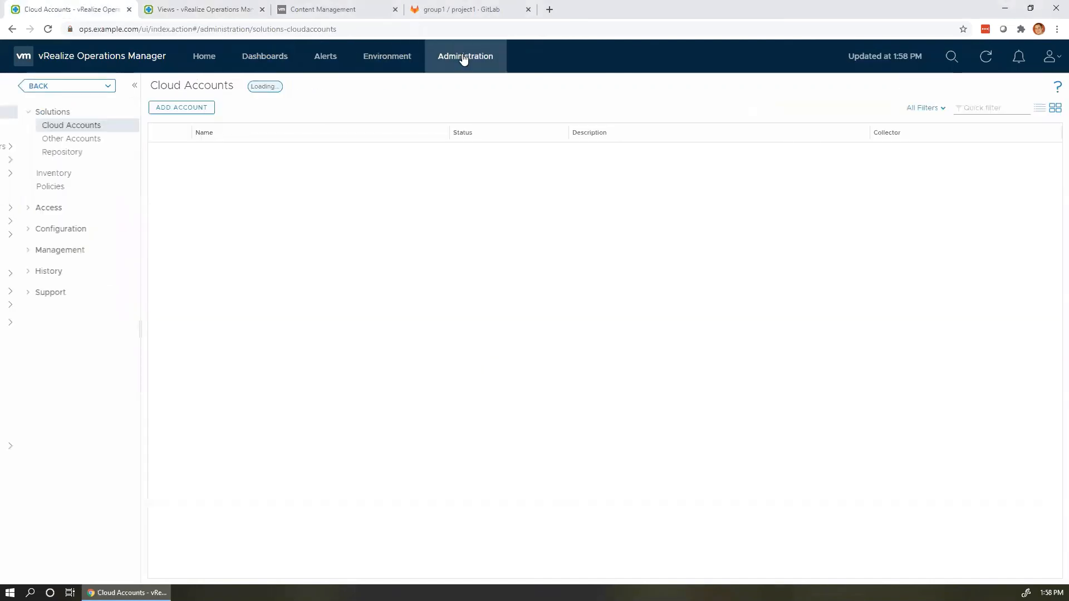
left_click(20, 238)
left_click(44, 363)
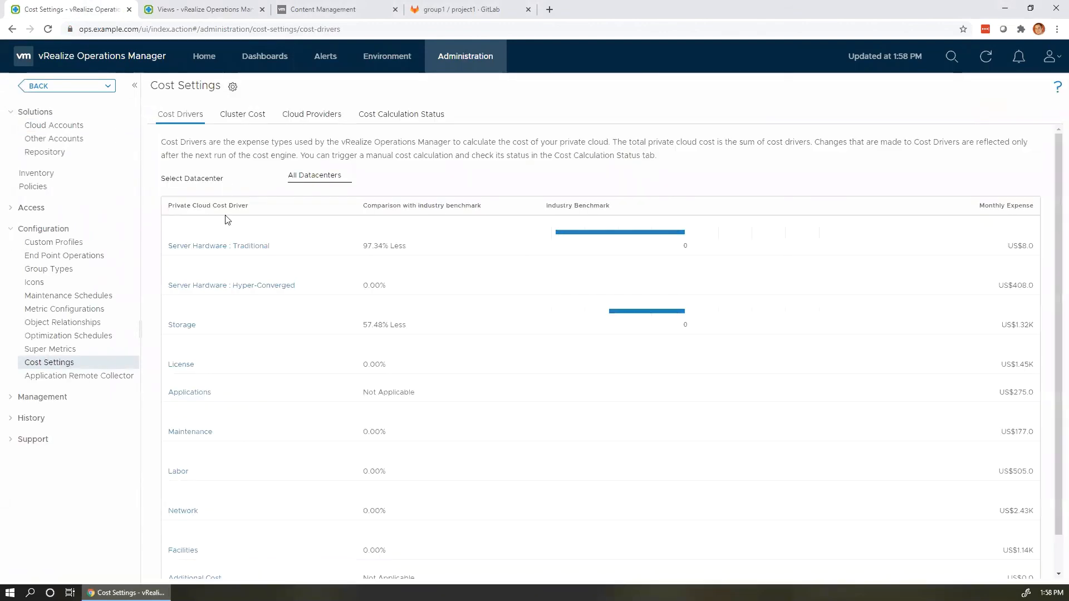
Show US-East-IN's Server Hardware : Traditional costs with HP ProLiant expanded, then return to Lifecycle Manager.
left_click(314, 175)
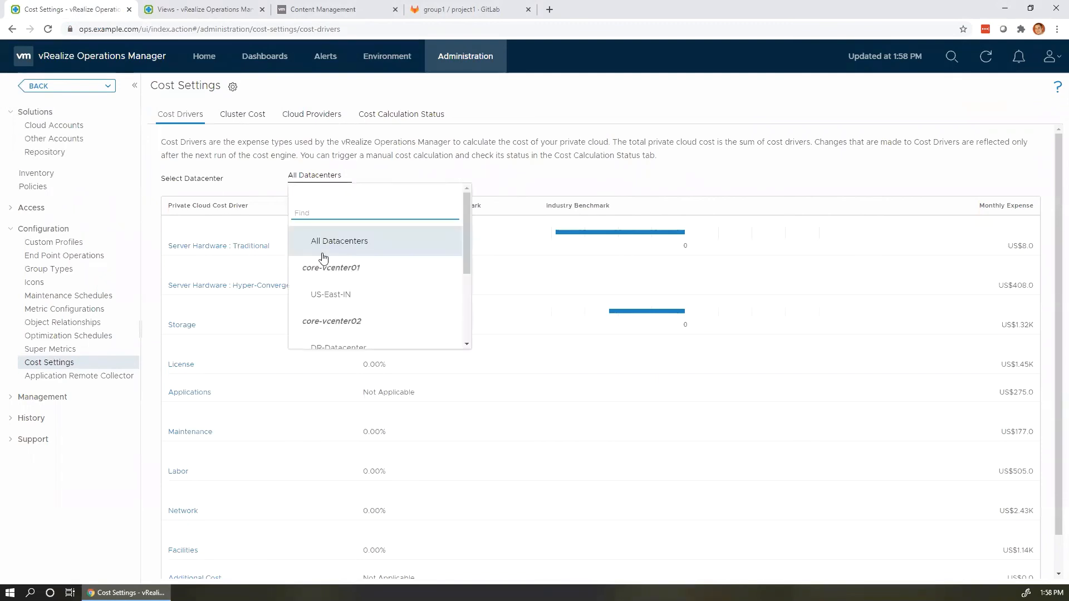
left_click(333, 301)
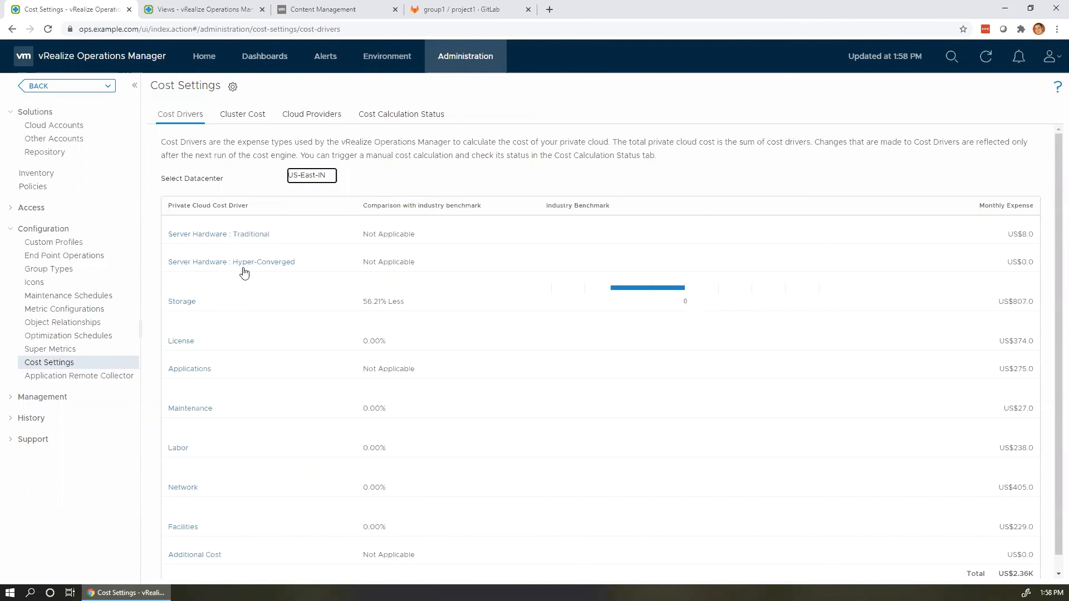
left_click(237, 234)
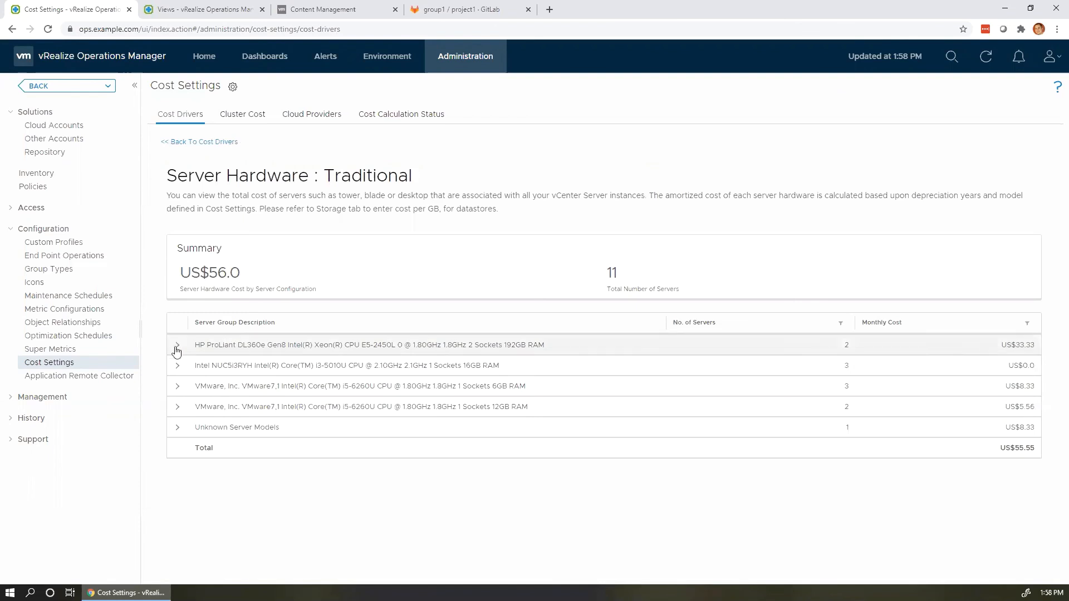
left_click(177, 346)
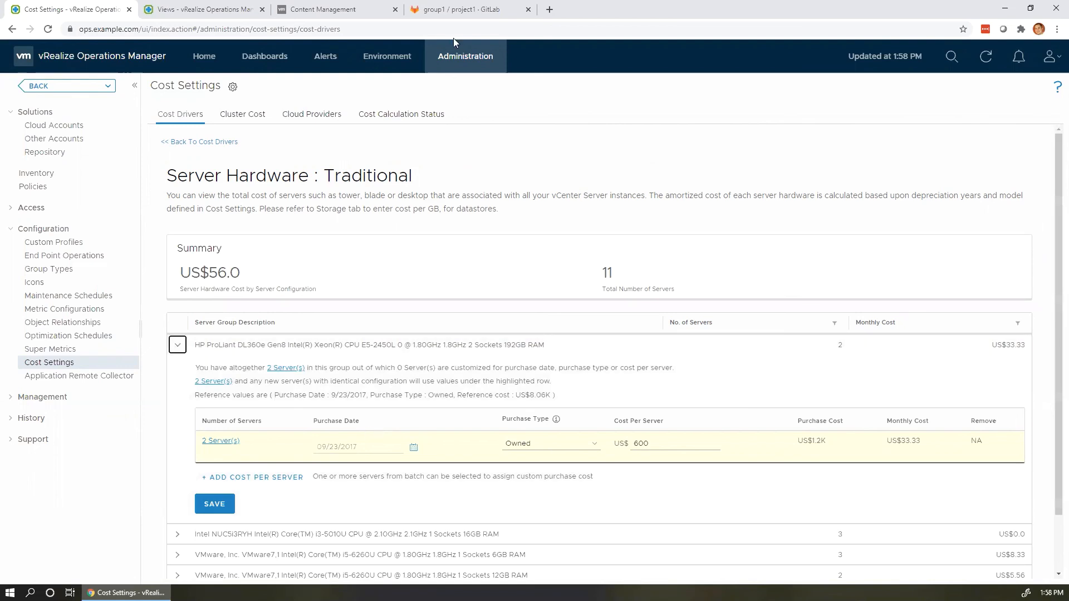
left_click(336, 12)
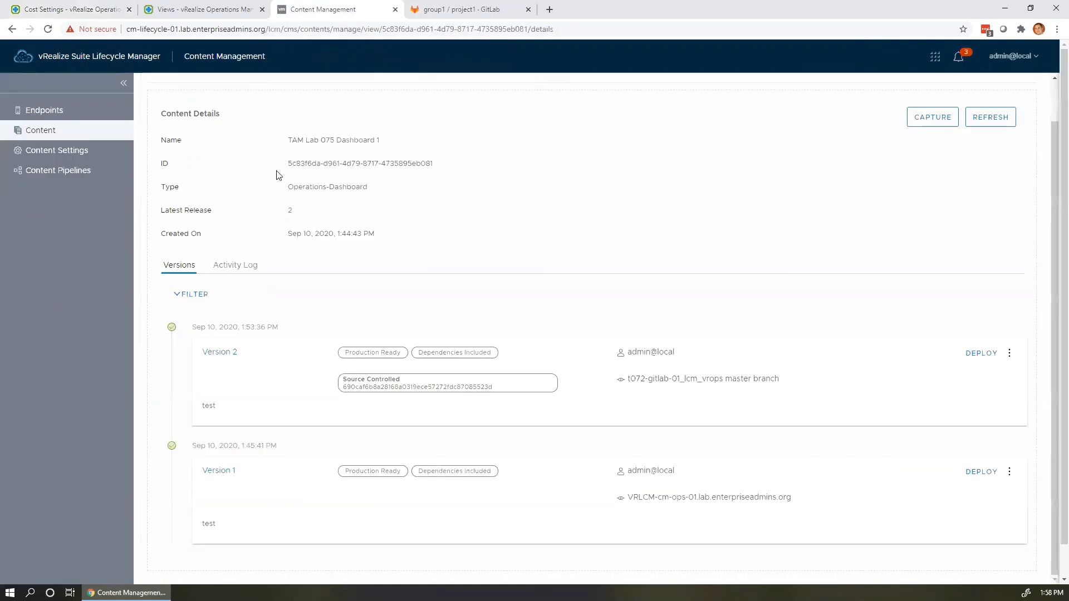
Start a capture-only Add Content request from the vRealize Operations endpoint.
left_click(51, 131)
left_click(179, 176)
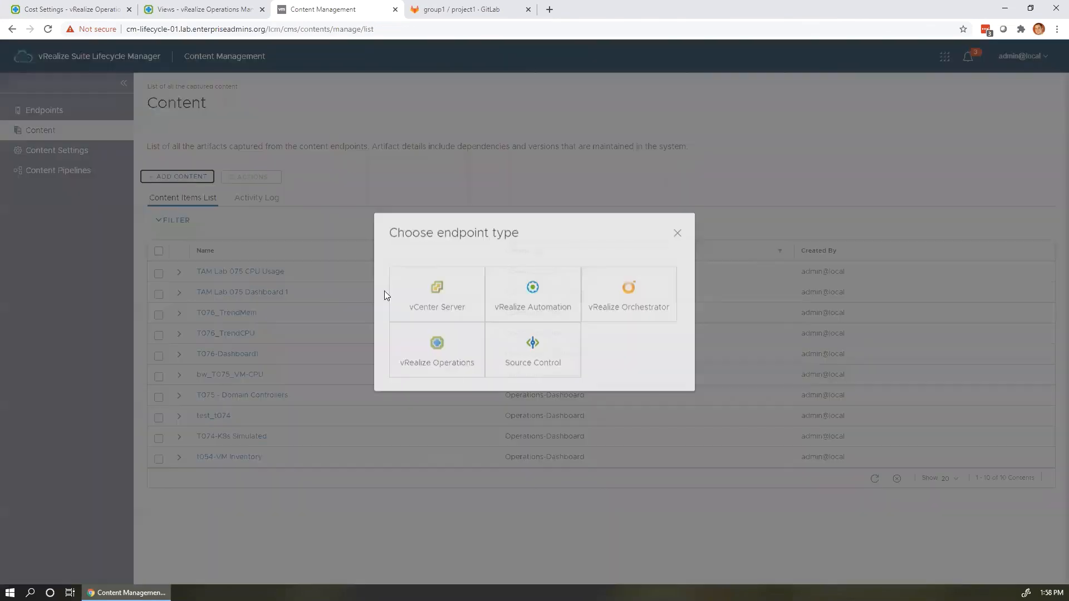
left_click(449, 377)
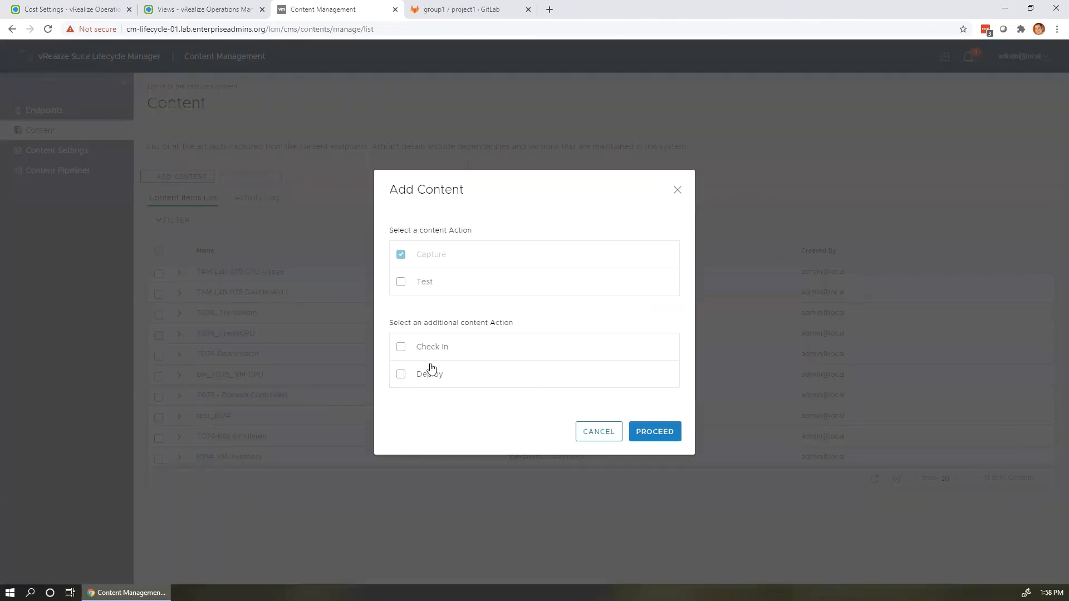
left_click(657, 433)
left_click(544, 215)
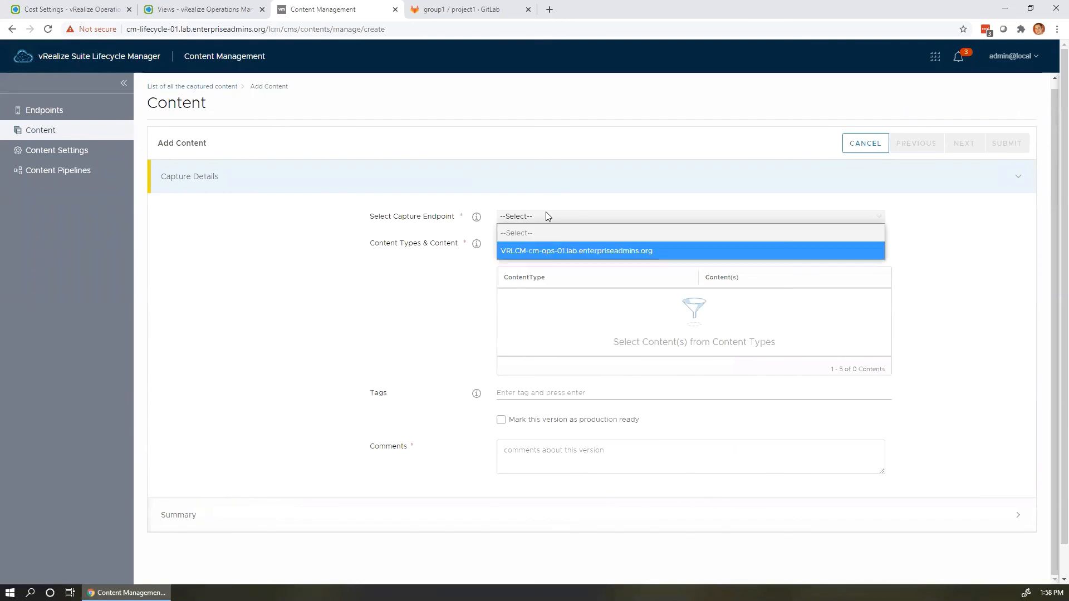
left_click(534, 249)
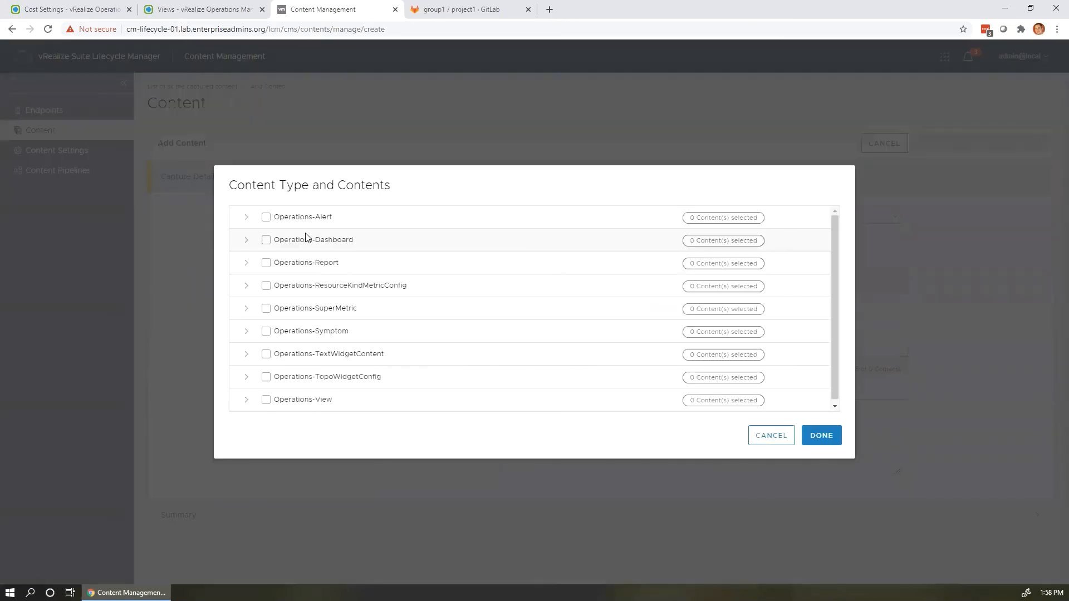
Browse the content types and expand Operations-Dashboard to list its 180 dashboards.
left_click(246, 399)
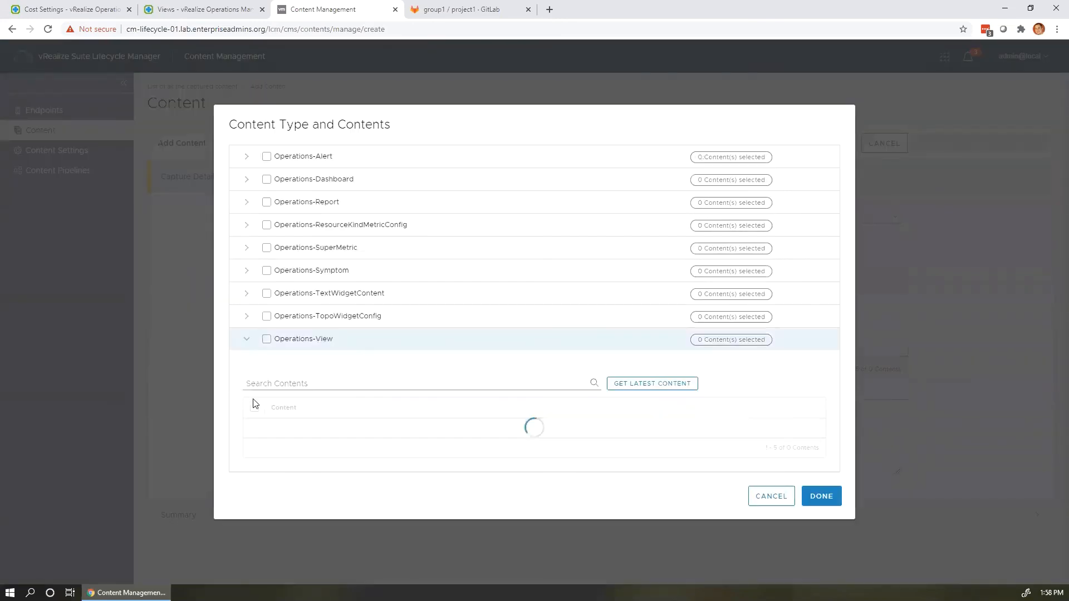
left_click(247, 339)
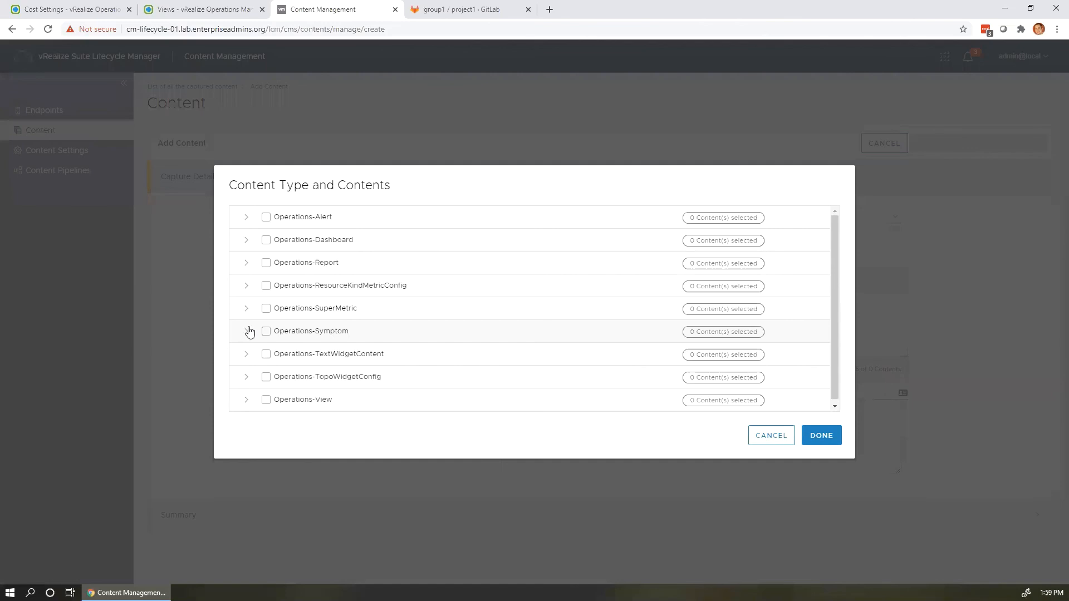
left_click(247, 240)
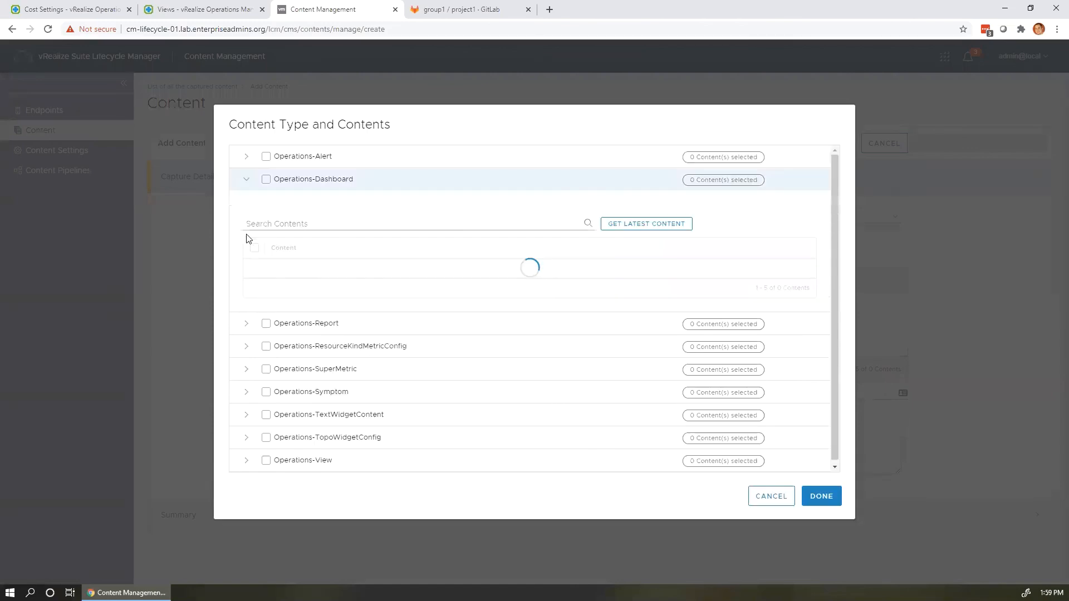
left_click(246, 160)
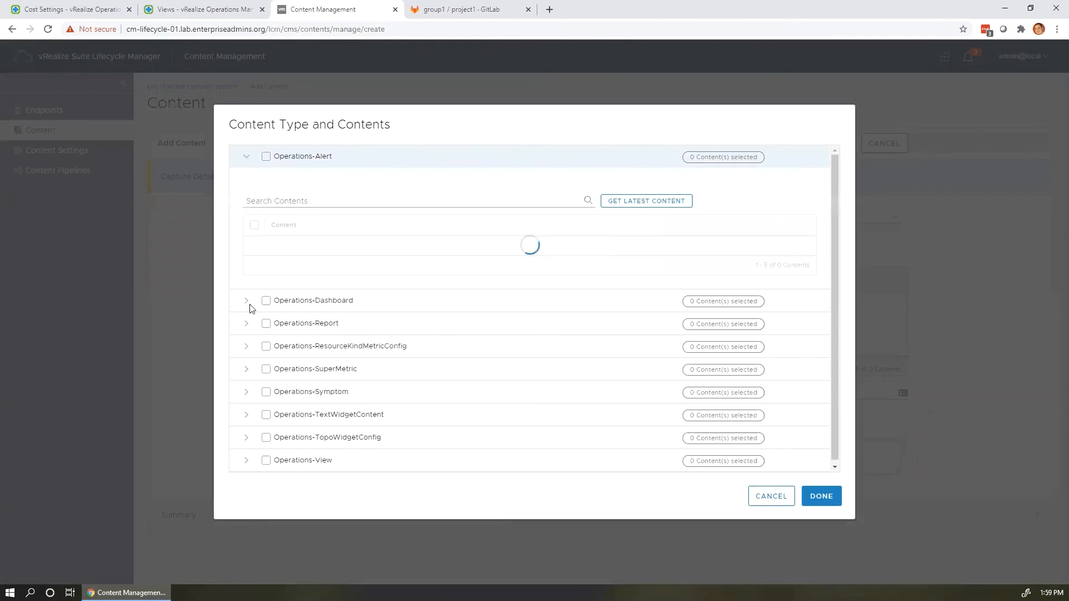
left_click(250, 374)
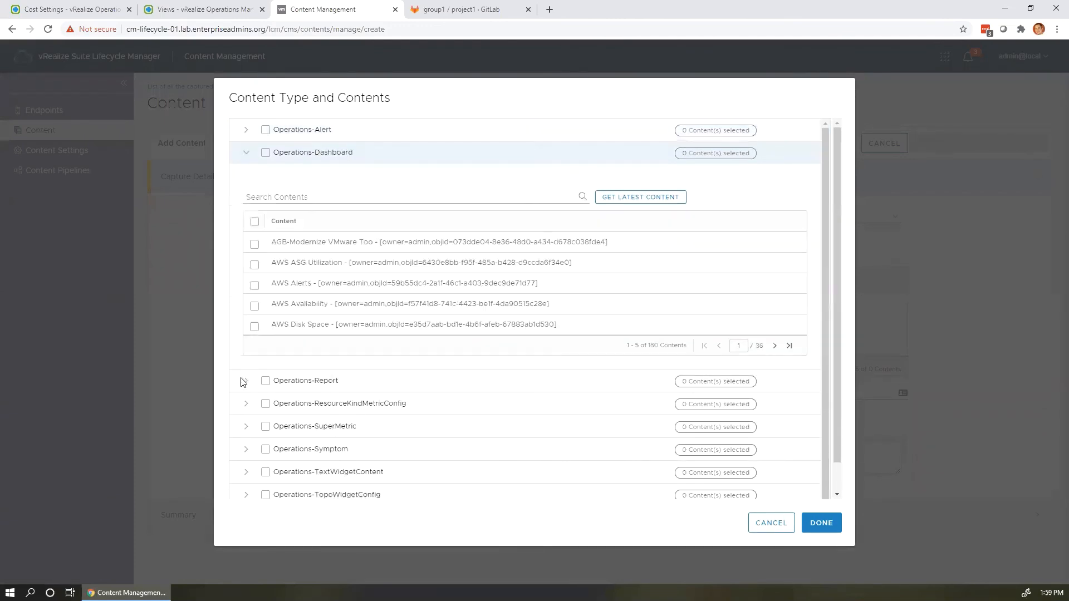